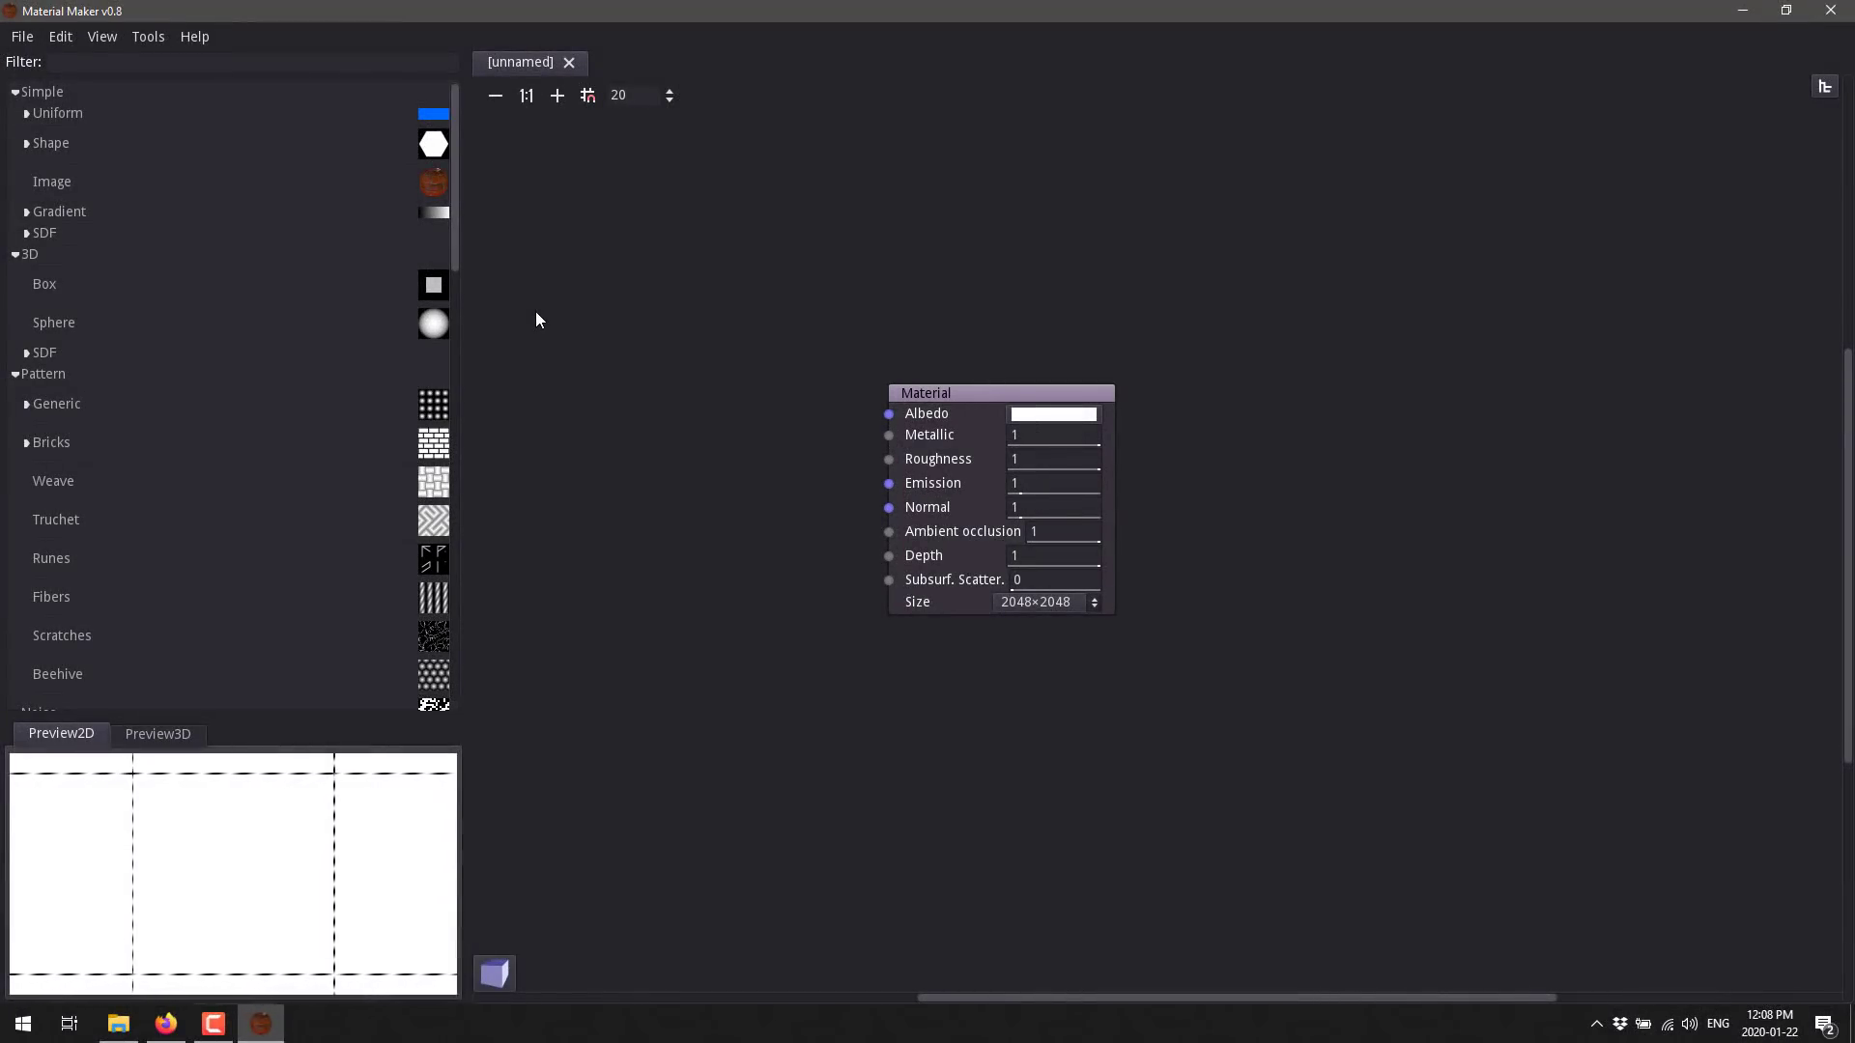
Bring up the YouTube Material Maker introduction video, then return to Material Maker v0.8.
left_click(166, 1024)
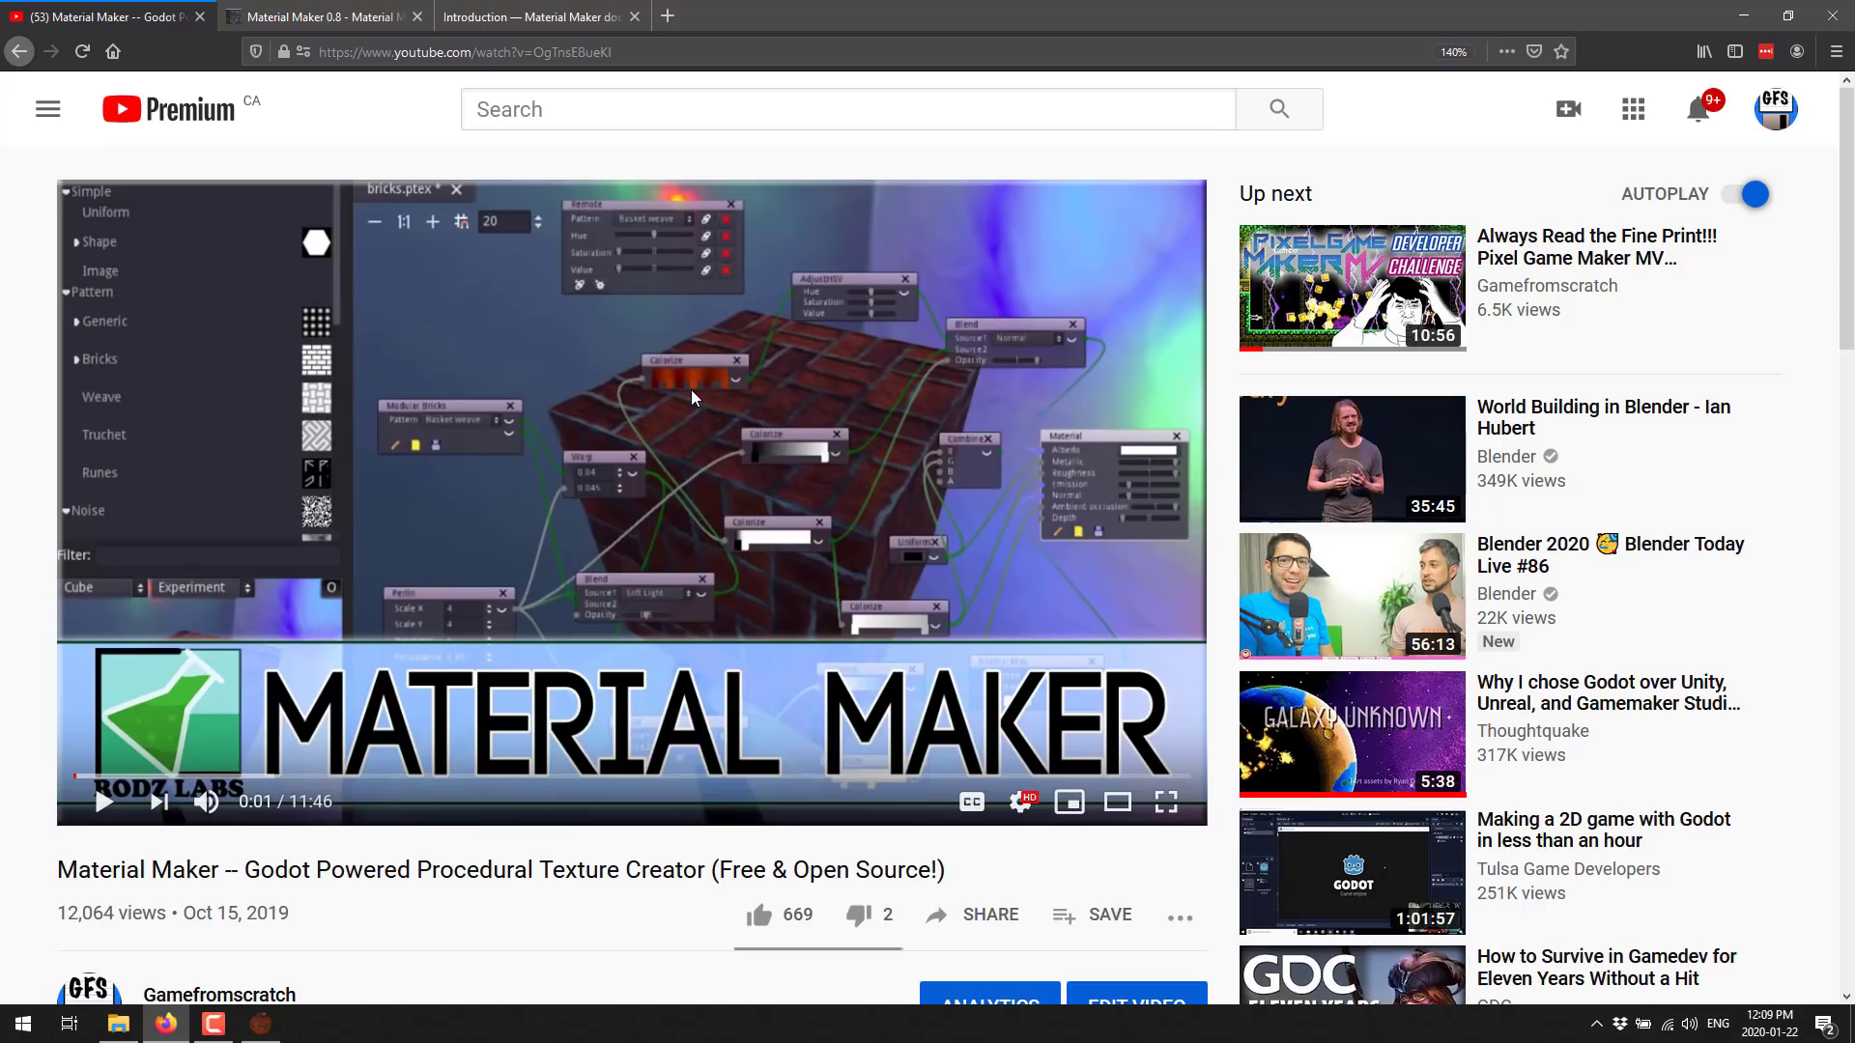
key("alt+Tab")
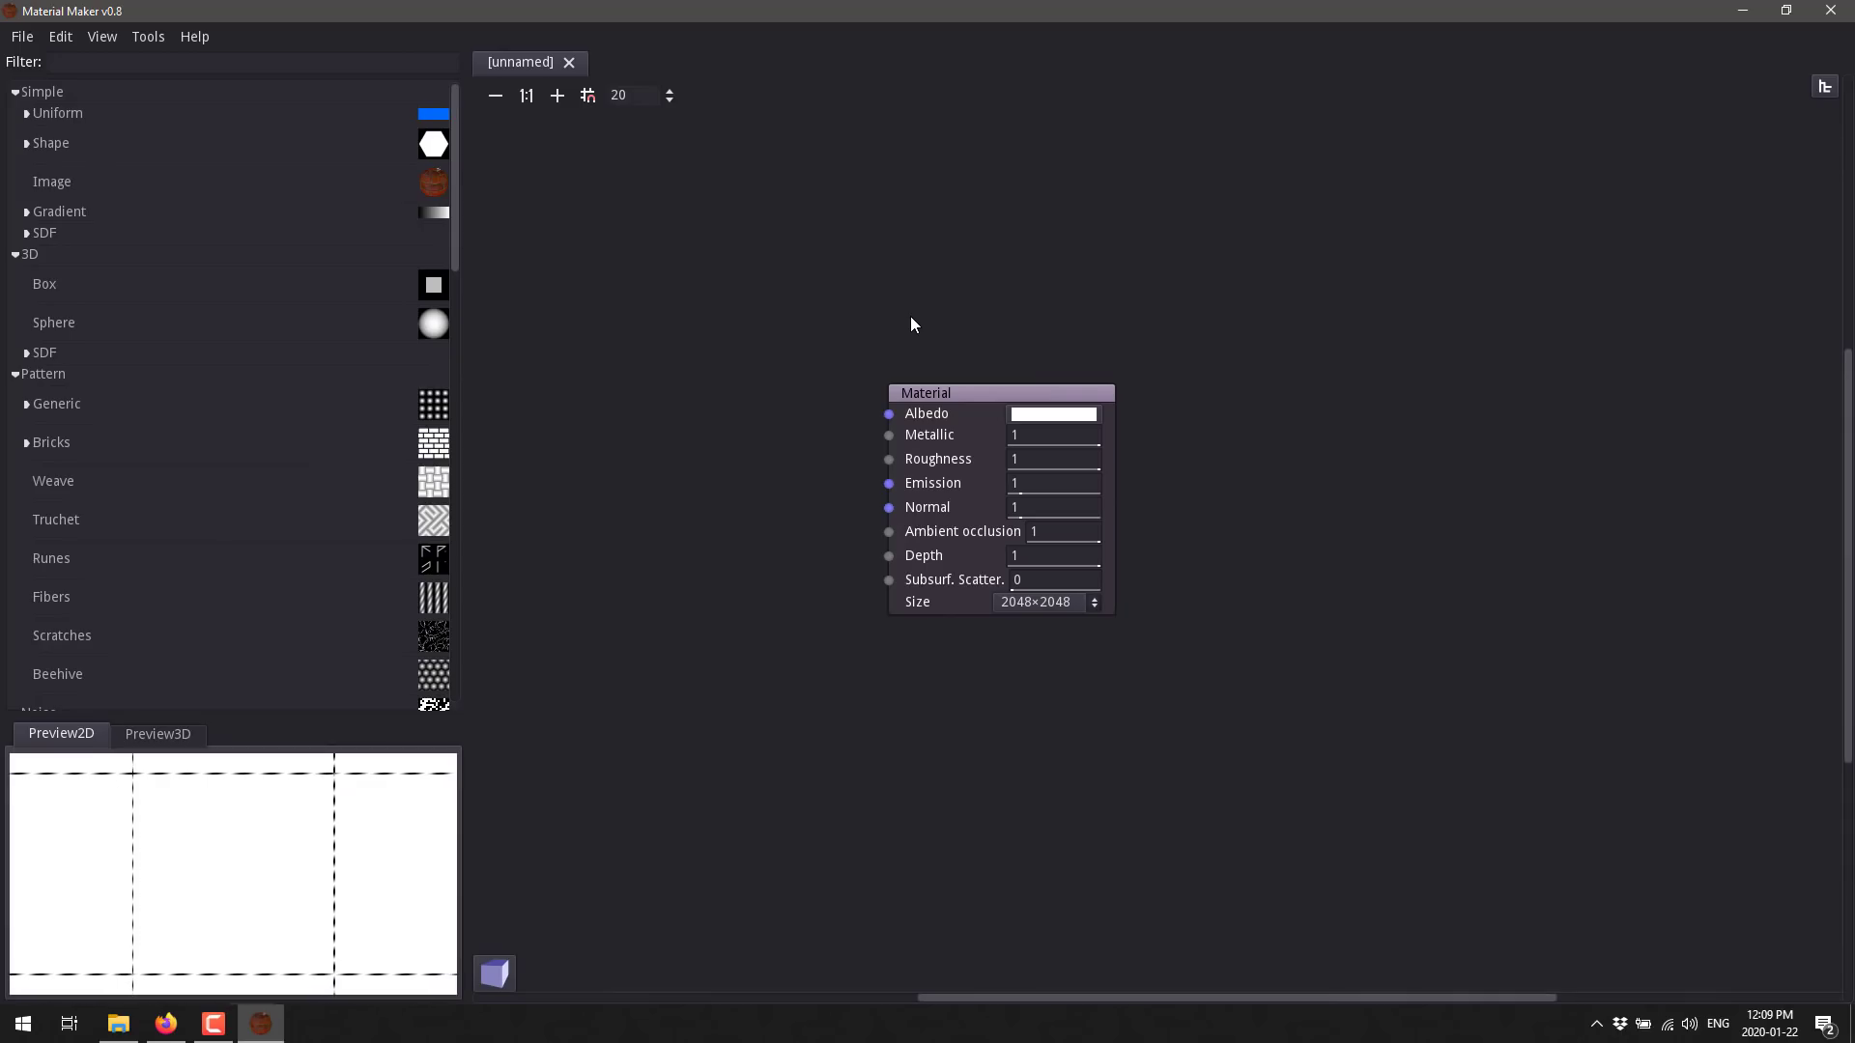
Drag the Material node to the right of the graph, closing the File menu without choosing anything.
left_click_drag(1052, 393, 1250, 402)
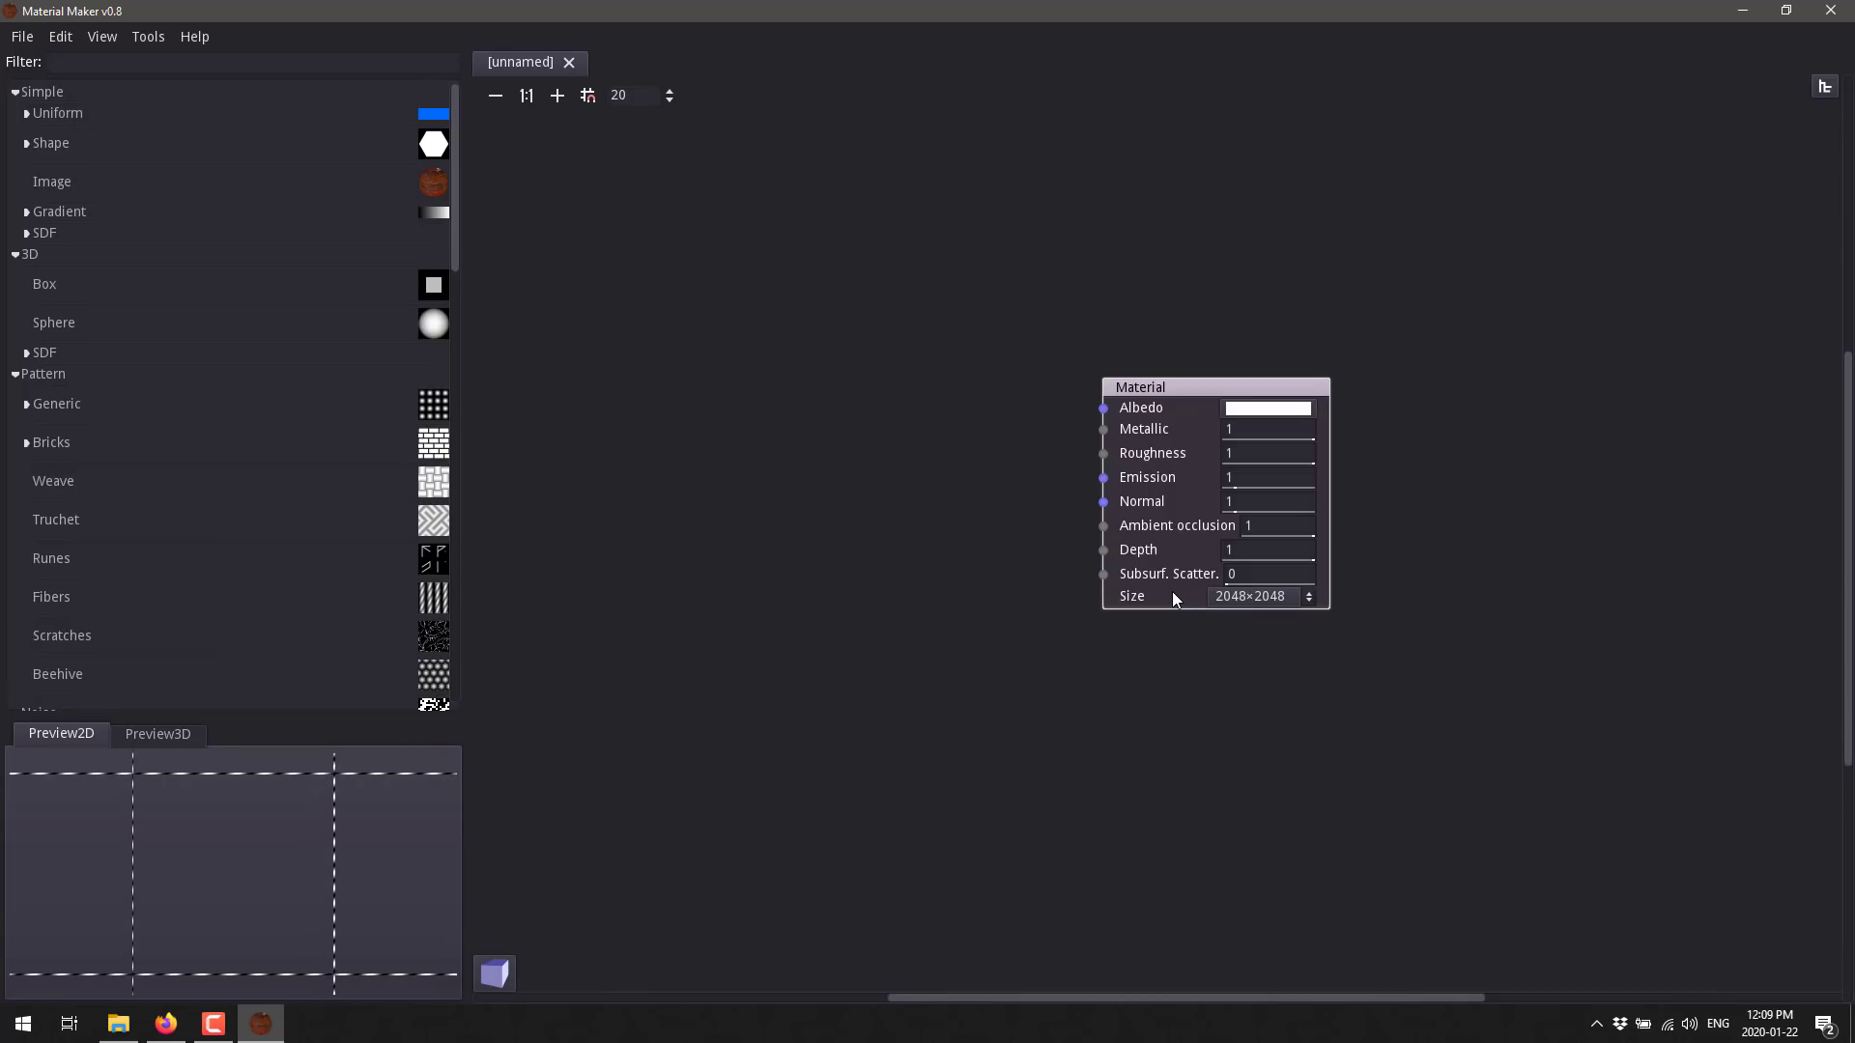
left_click(24, 44)
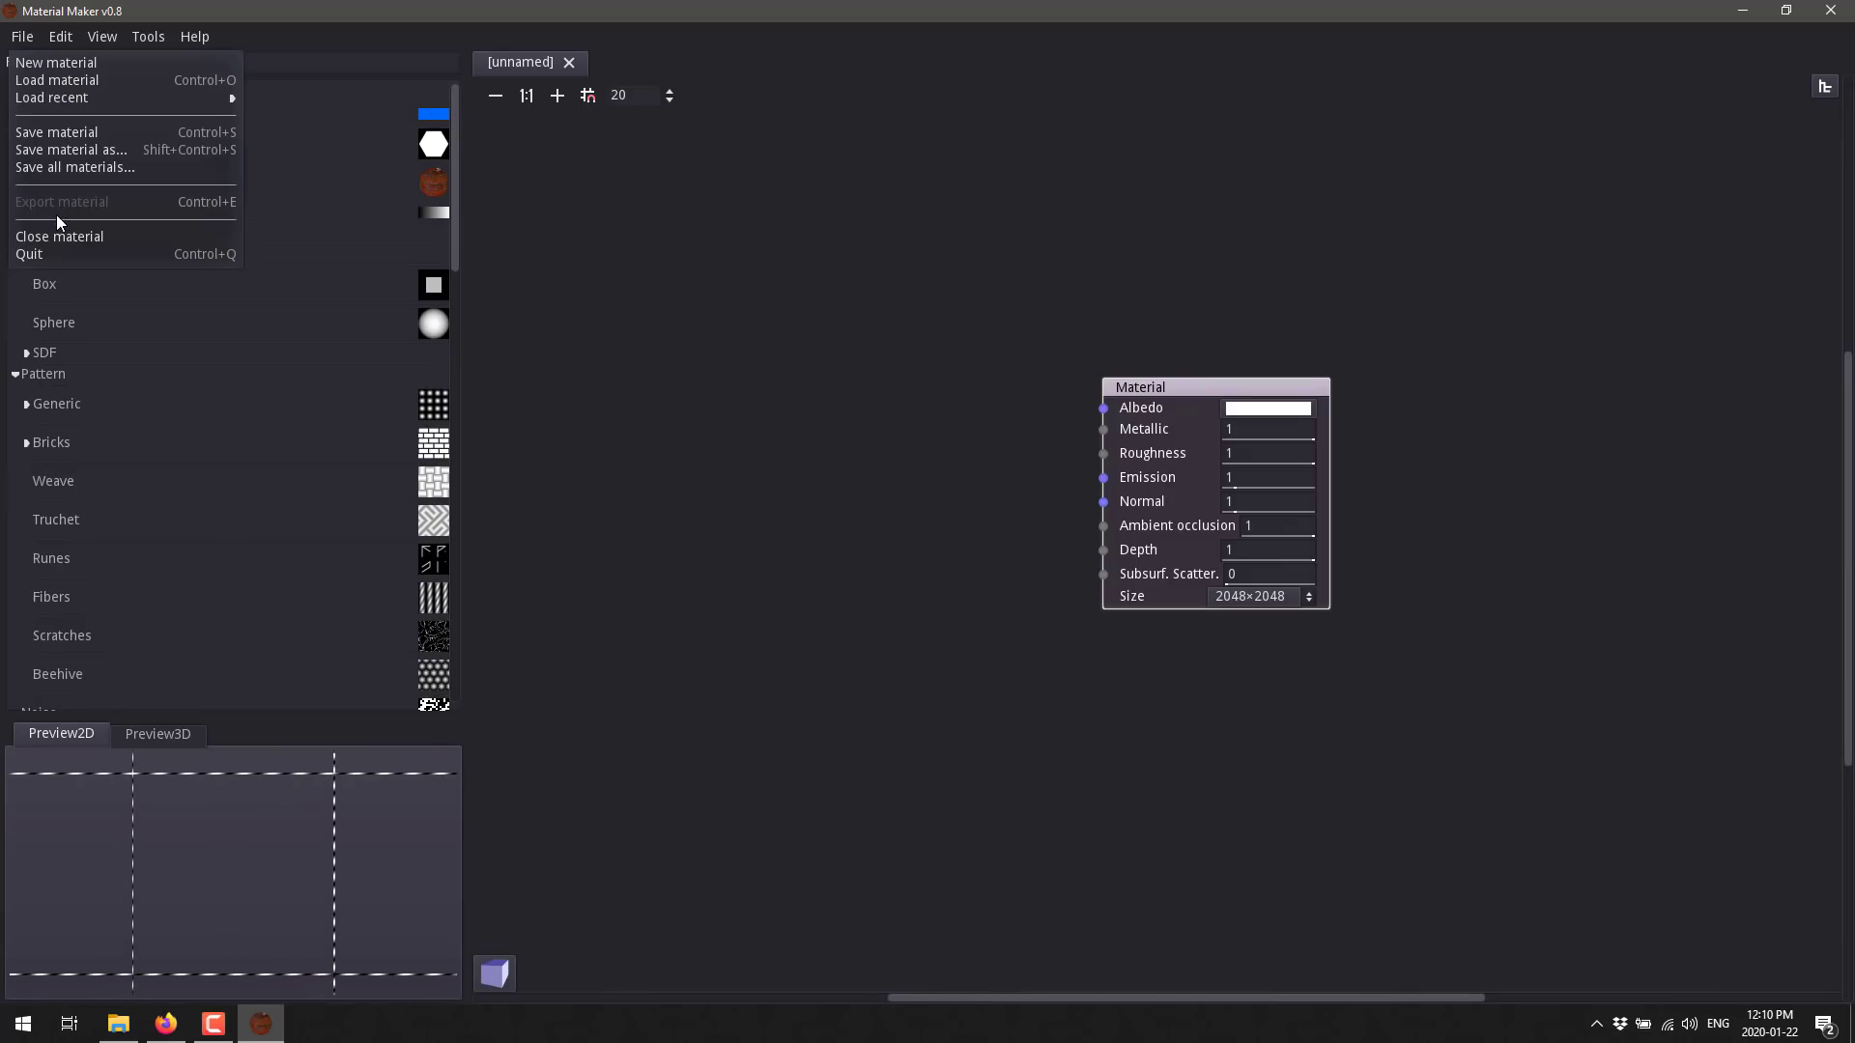
left_click(662, 303)
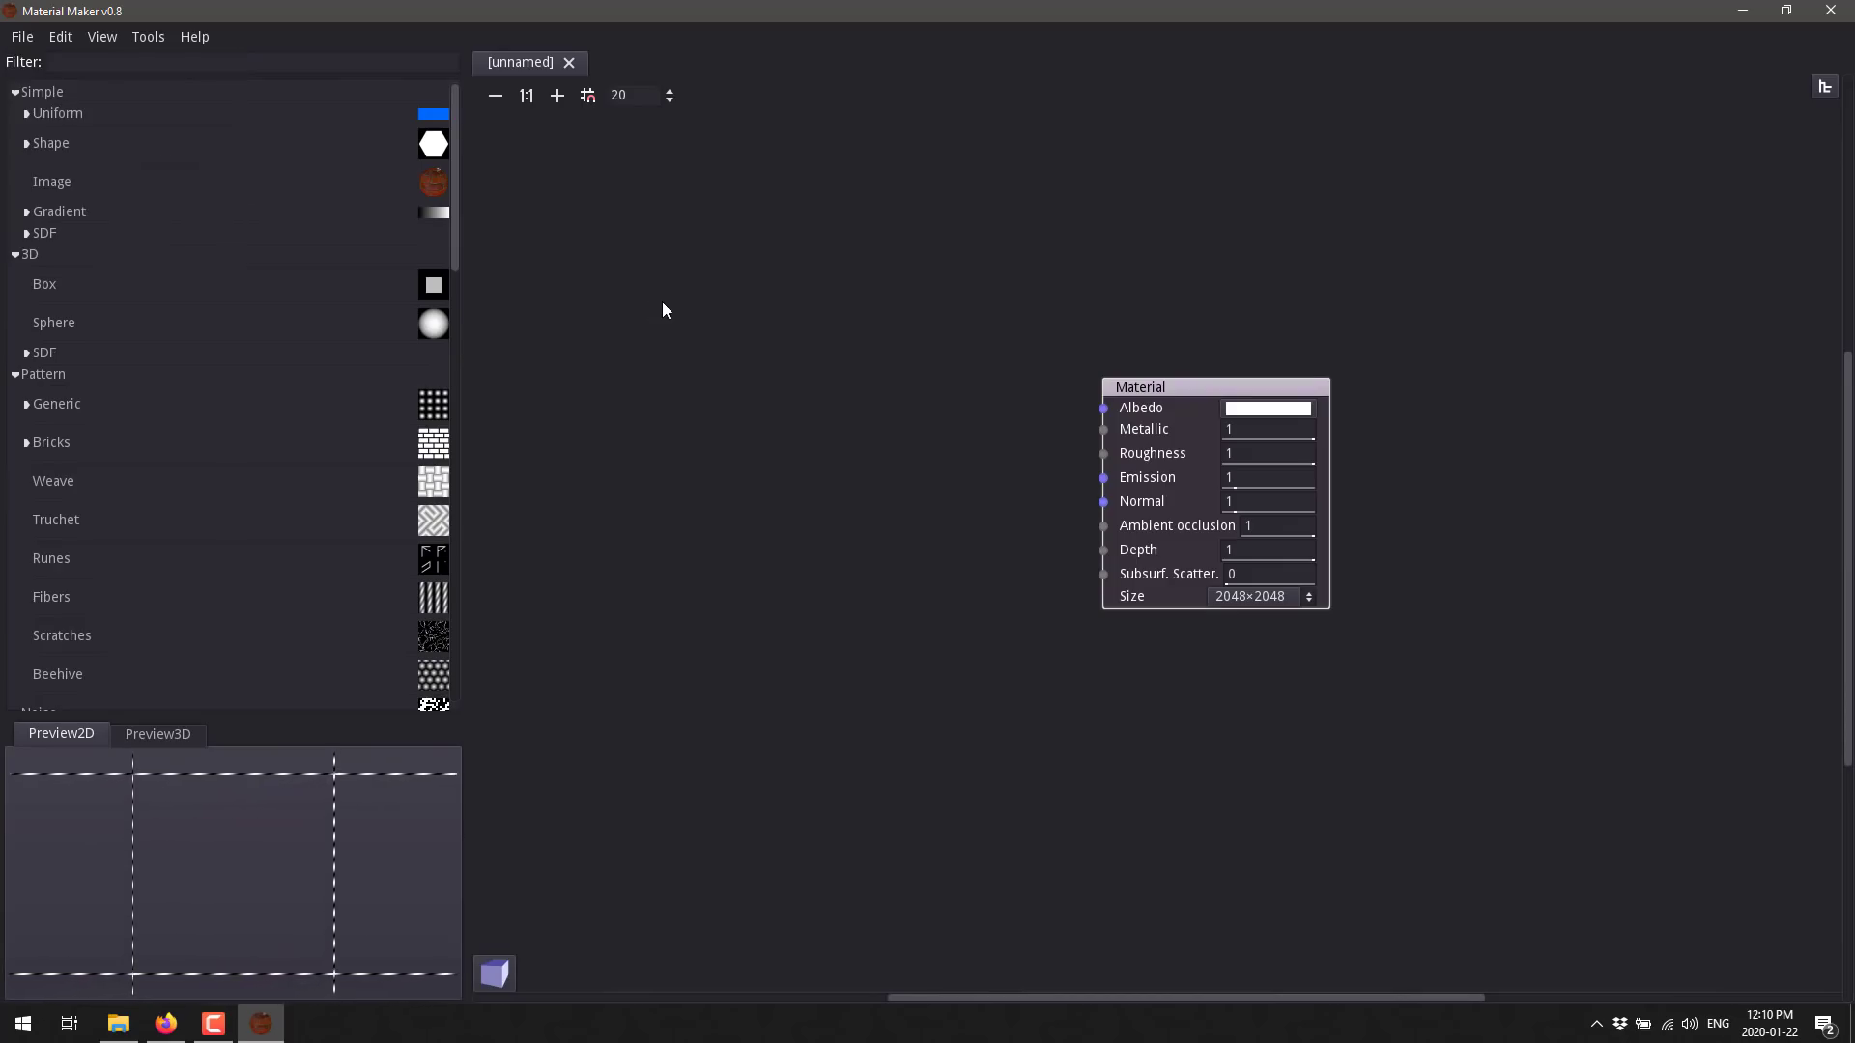
Move the Material node up-right, add a Runes node, and wire it into the Material's Albedo.
left_click_drag(1268, 389, 1501, 341)
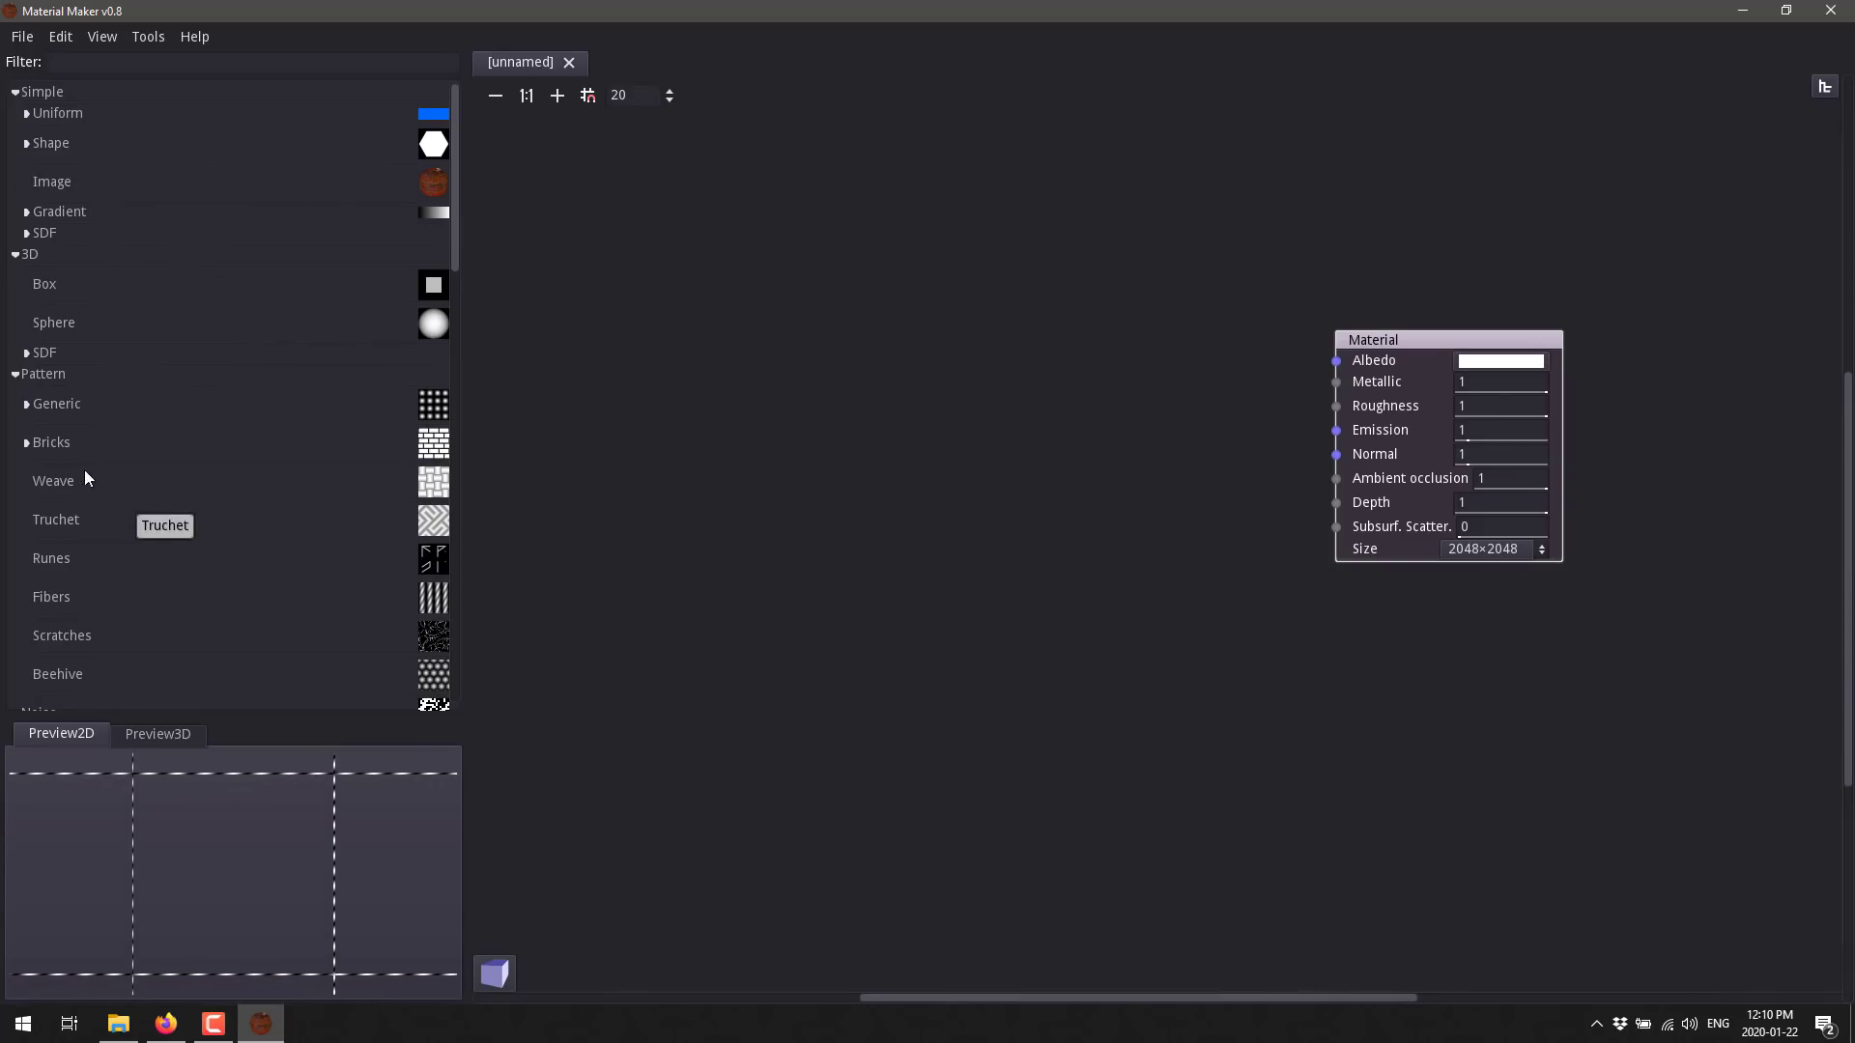
left_click_drag(430, 570, 763, 483)
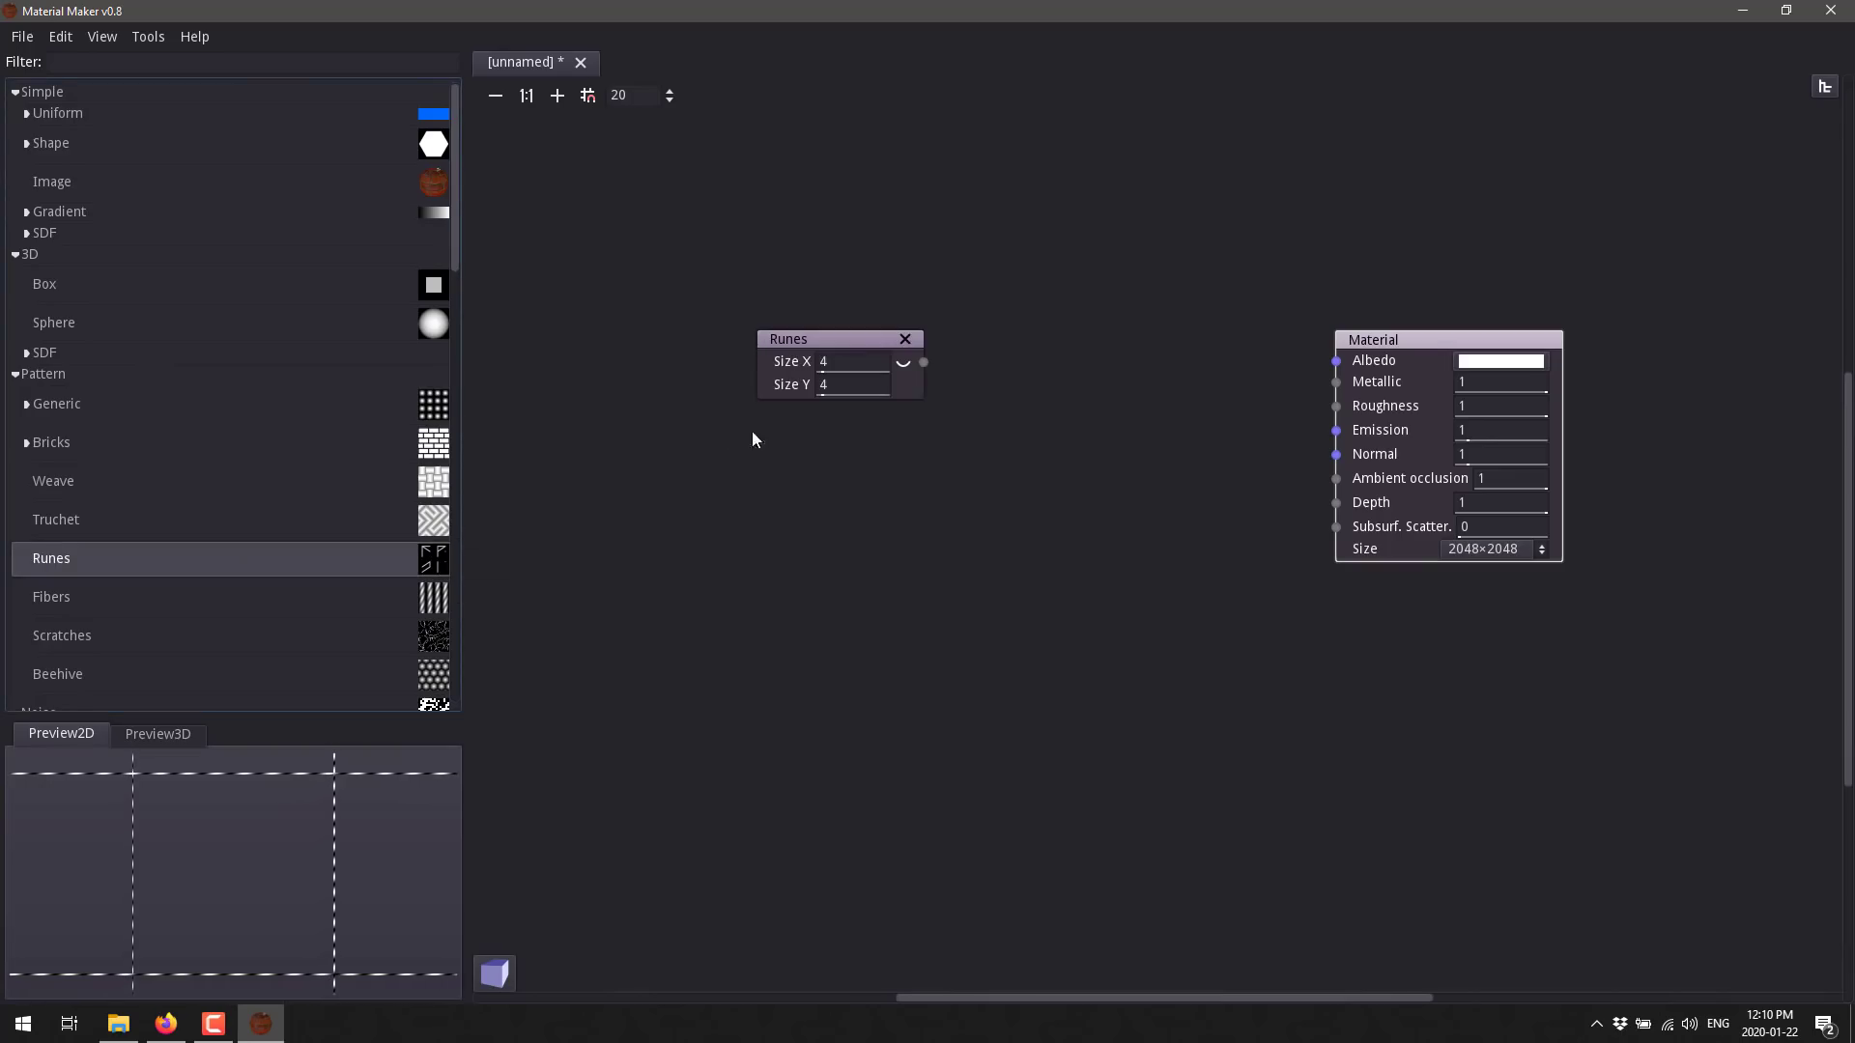
left_click_drag(839, 343, 660, 331)
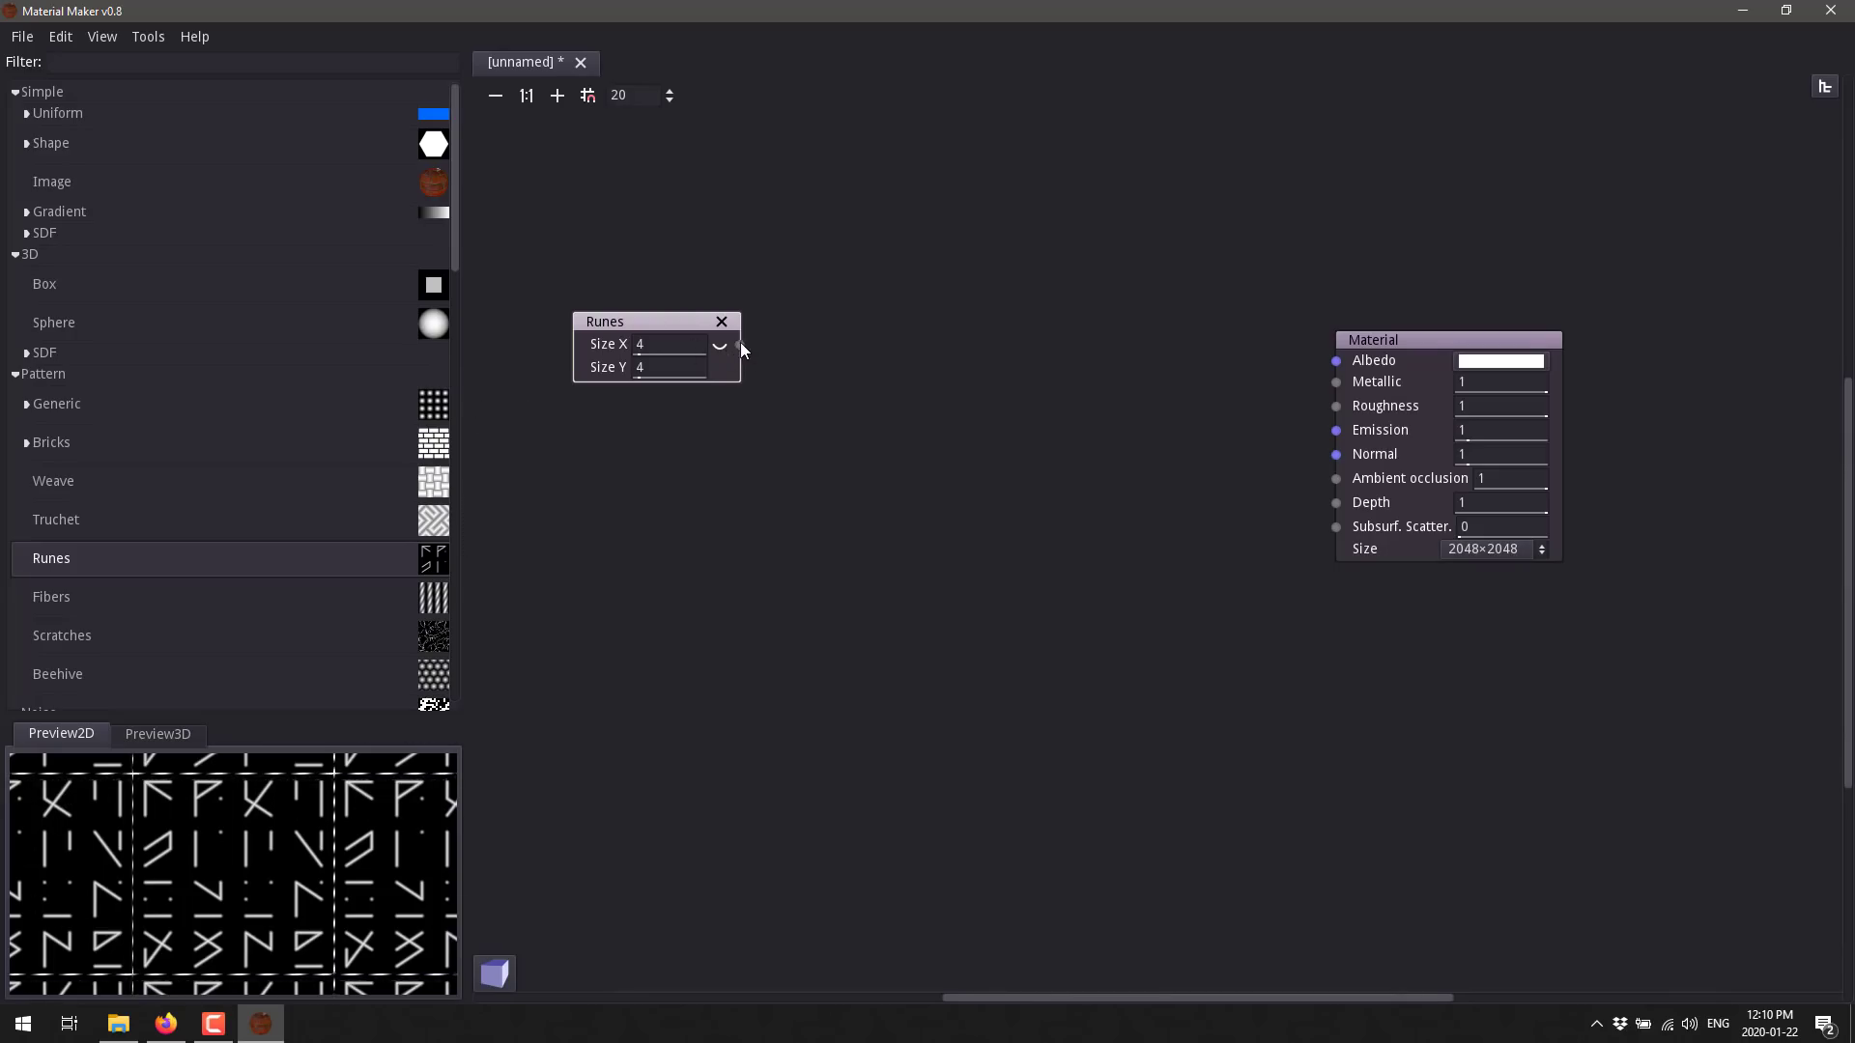
left_click_drag(741, 348, 1336, 361)
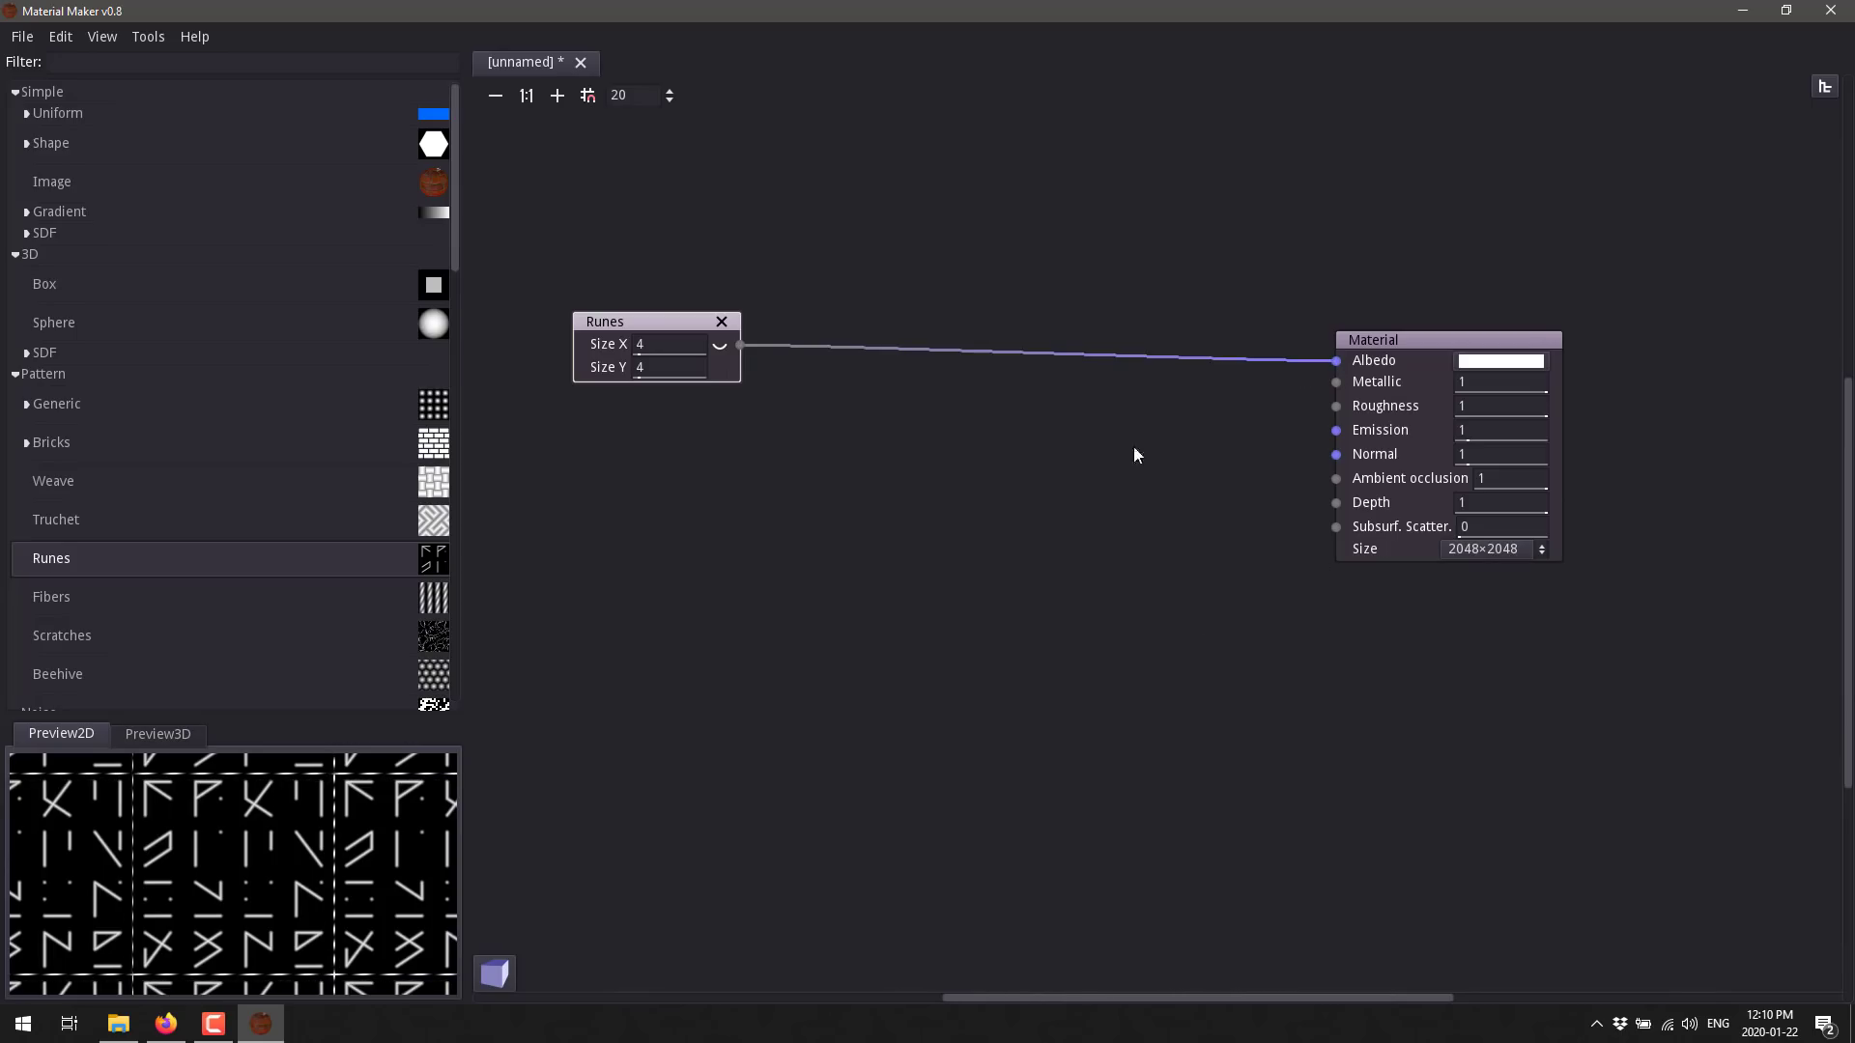
Preview the rune-covered cube in Preview3D, trying Studio lighting then Epping Forest.
left_click(175, 738)
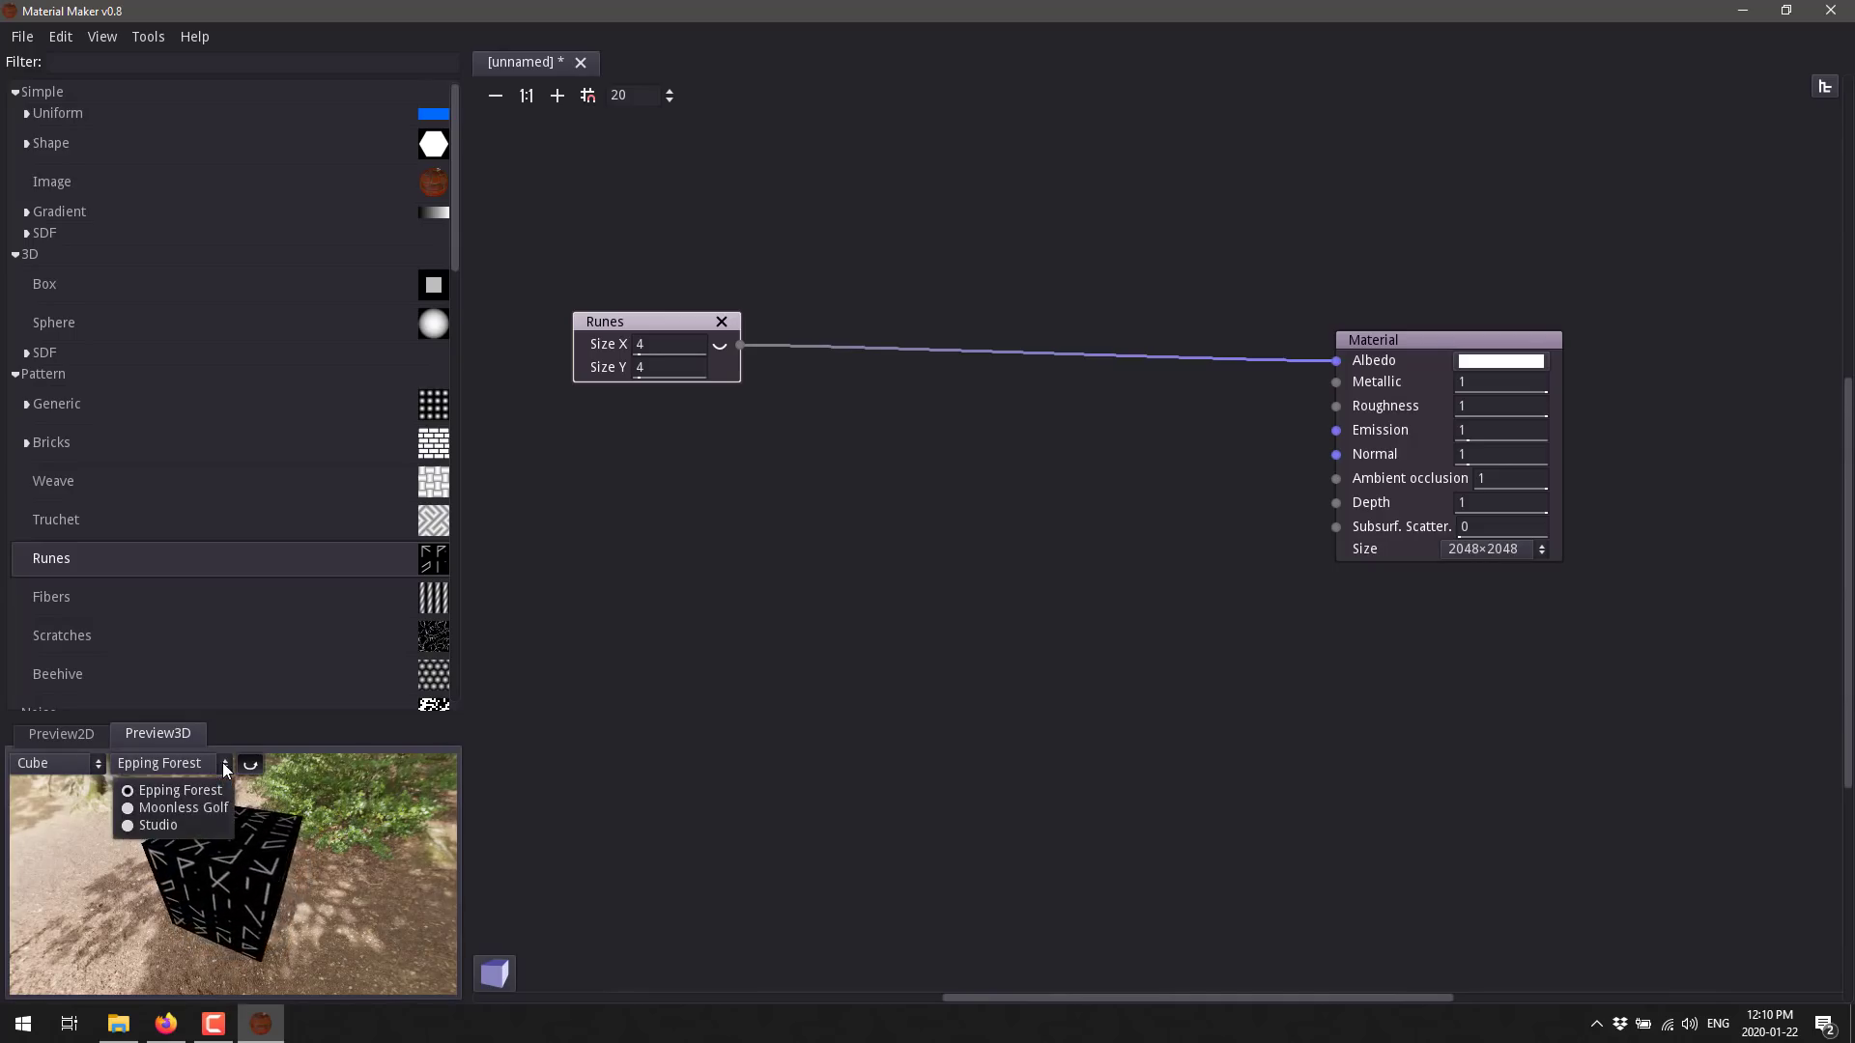
left_click(155, 826)
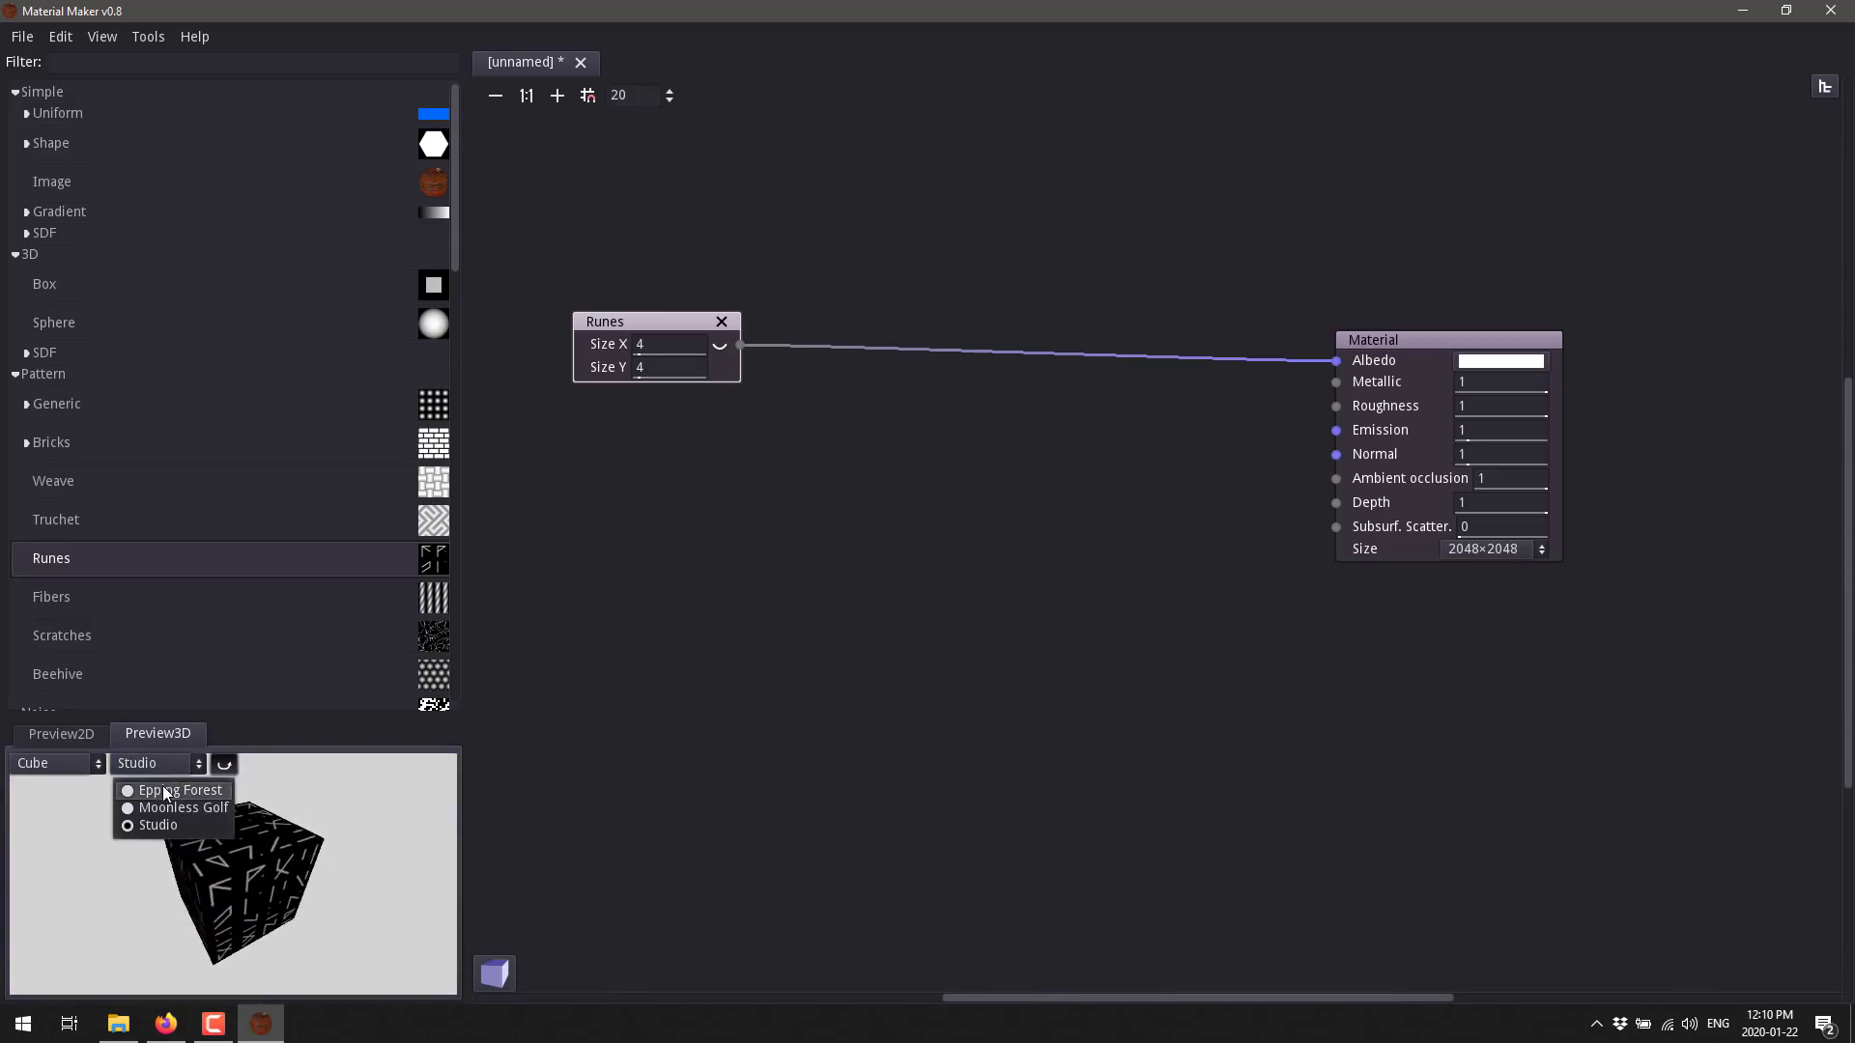
left_click(165, 792)
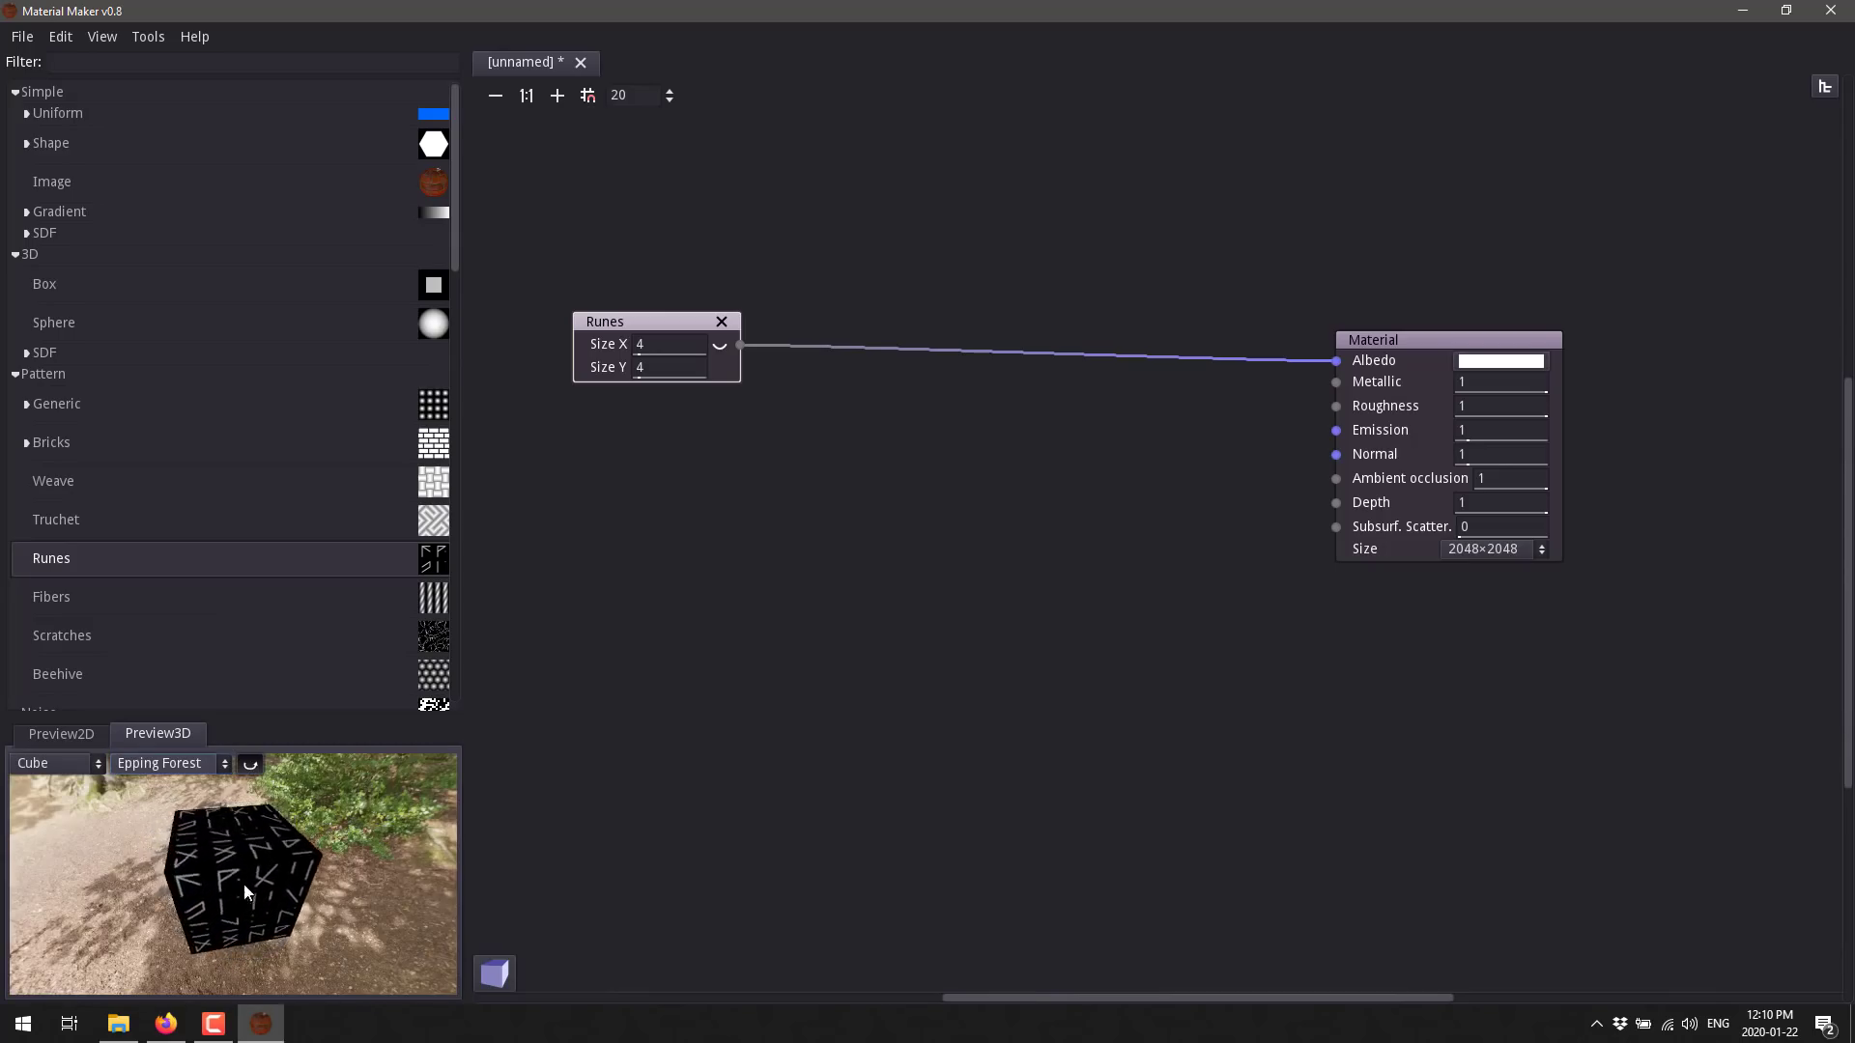
Show the runes cube as a large 3D preview behind the graph and nudge the Runes node up-left.
left_click(498, 974)
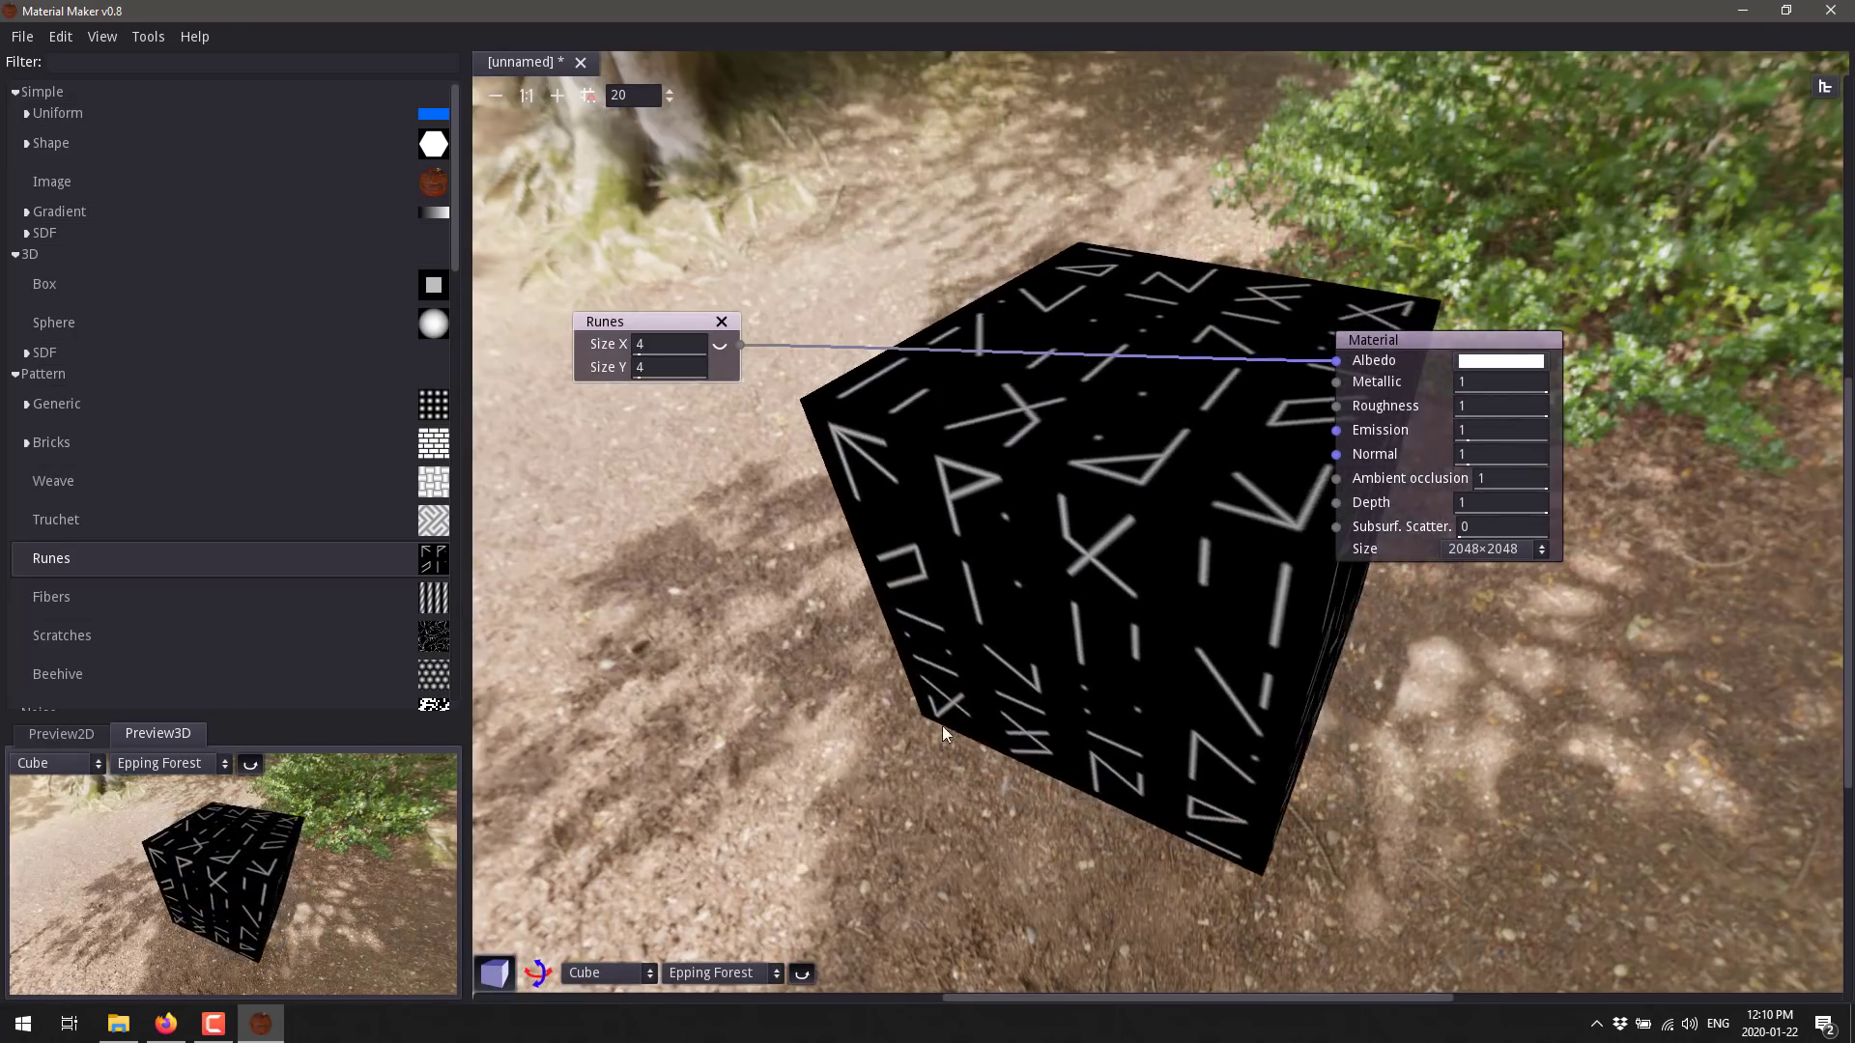
left_click(1823, 88)
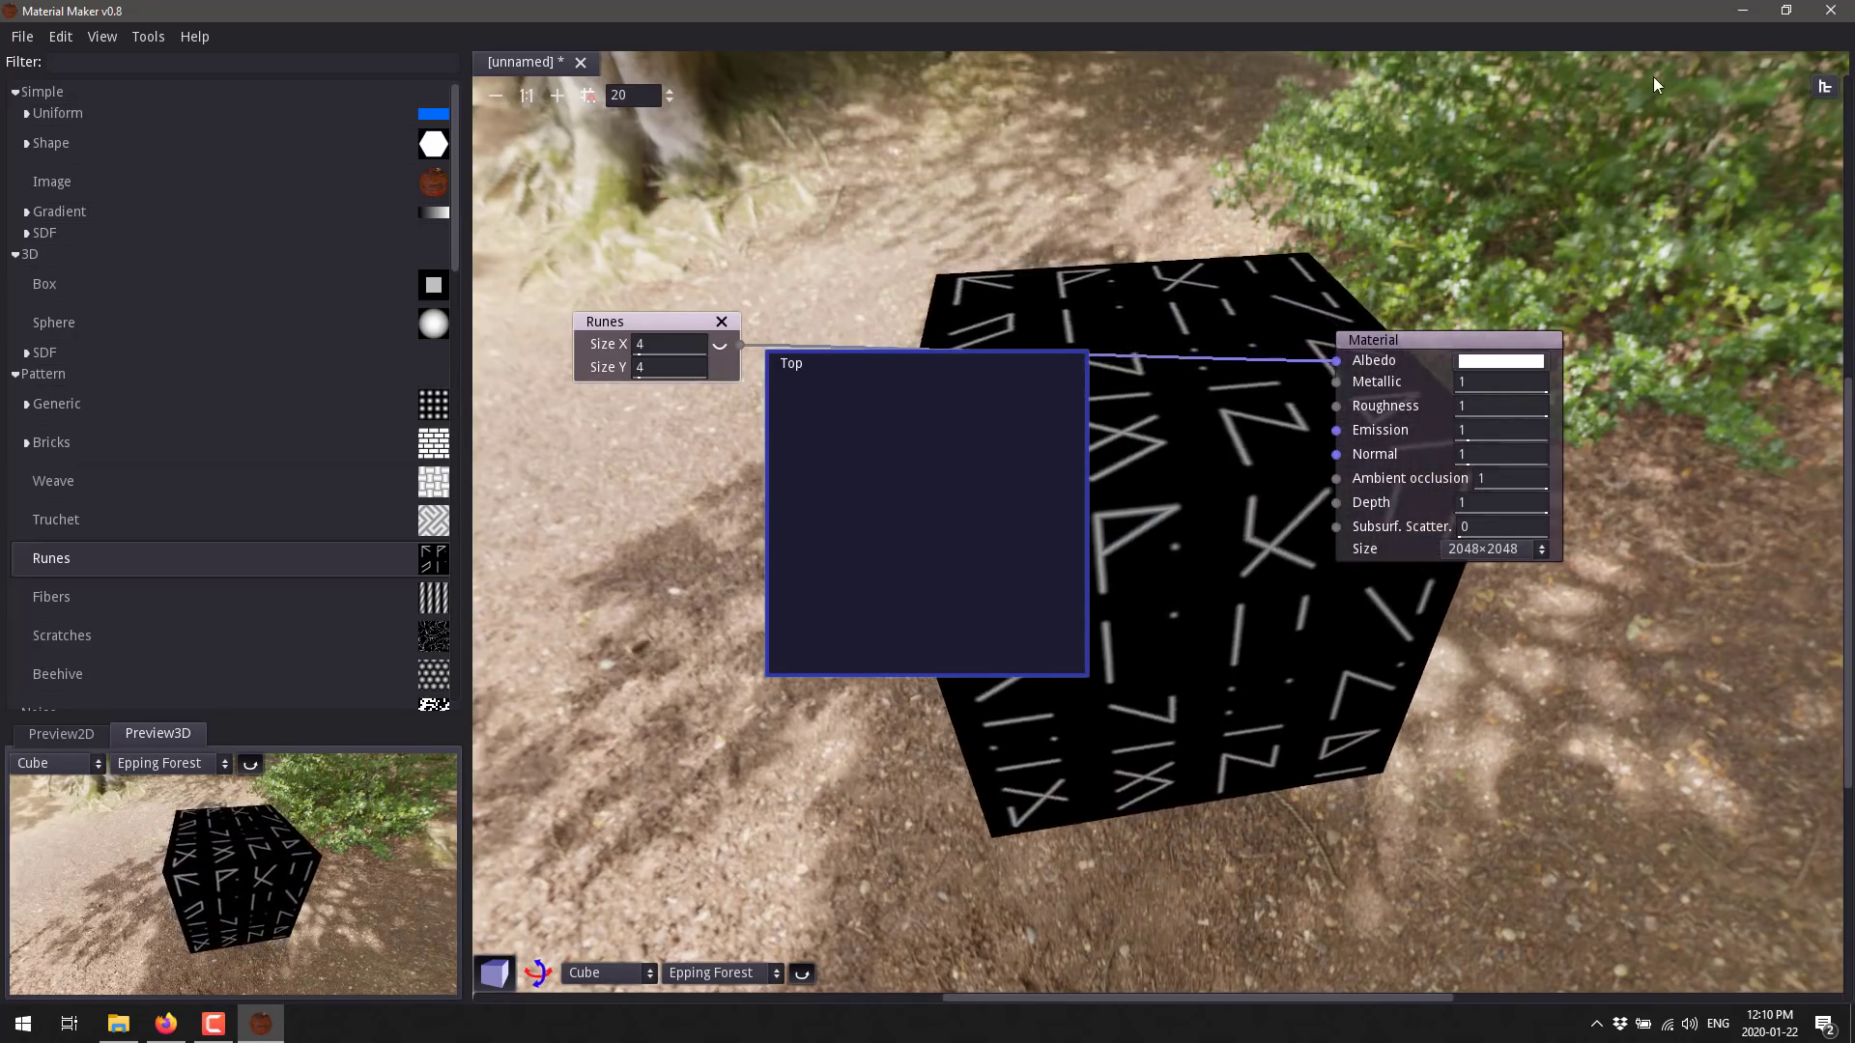
left_click(1295, 210)
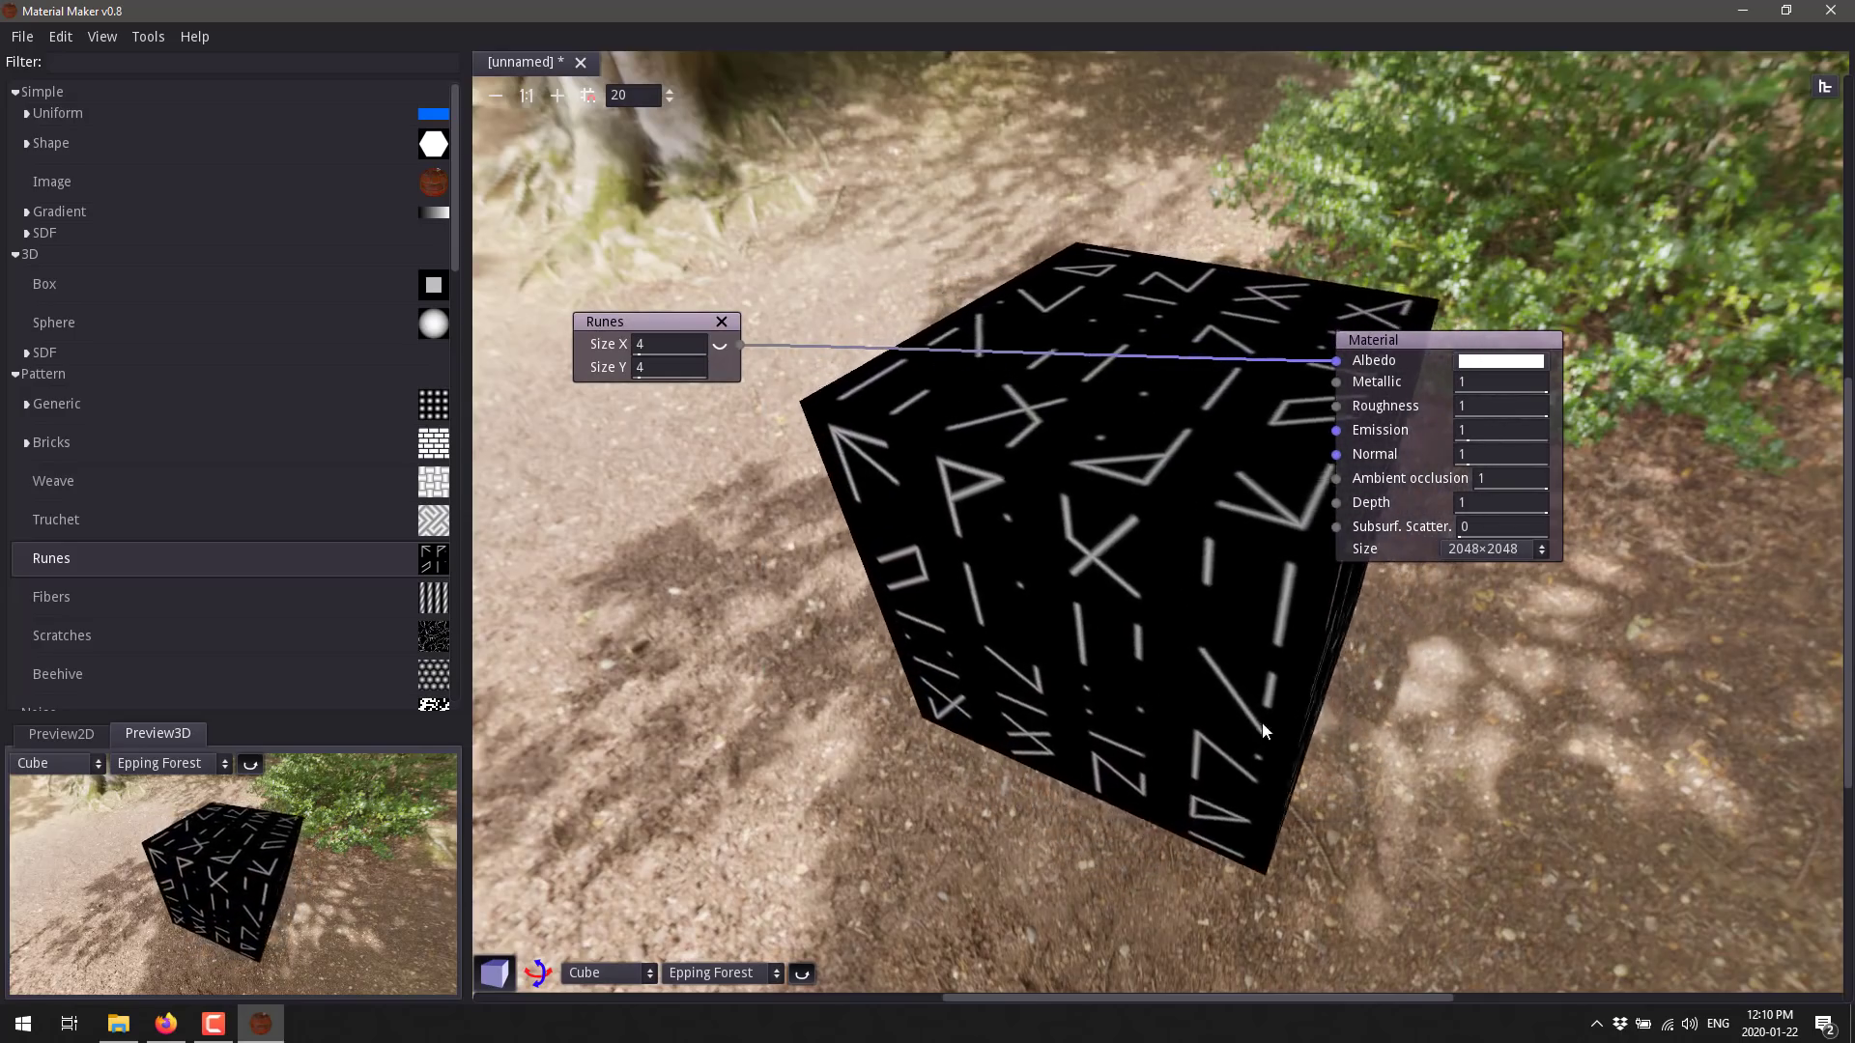
left_click_drag(717, 329, 683, 290)
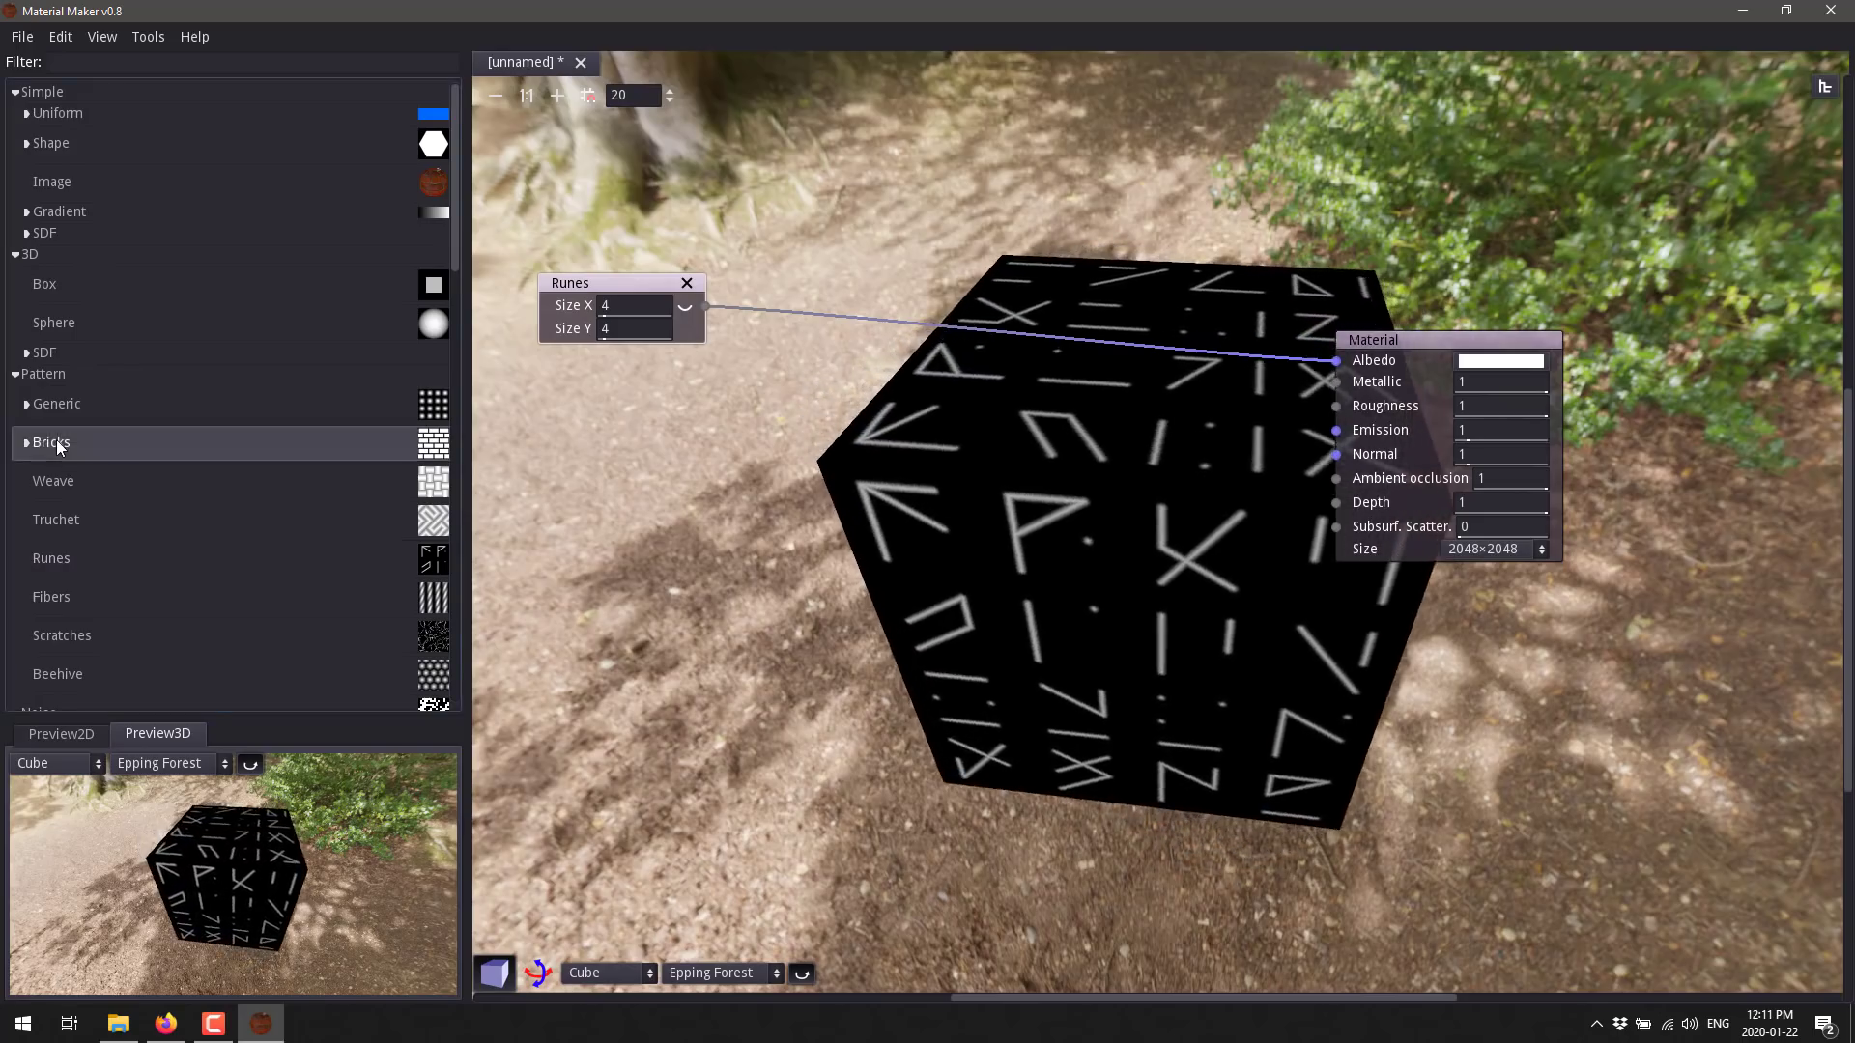
Add a Bricks pattern node and wire it into the Material's Albedo in place of Runes.
left_click(26, 445)
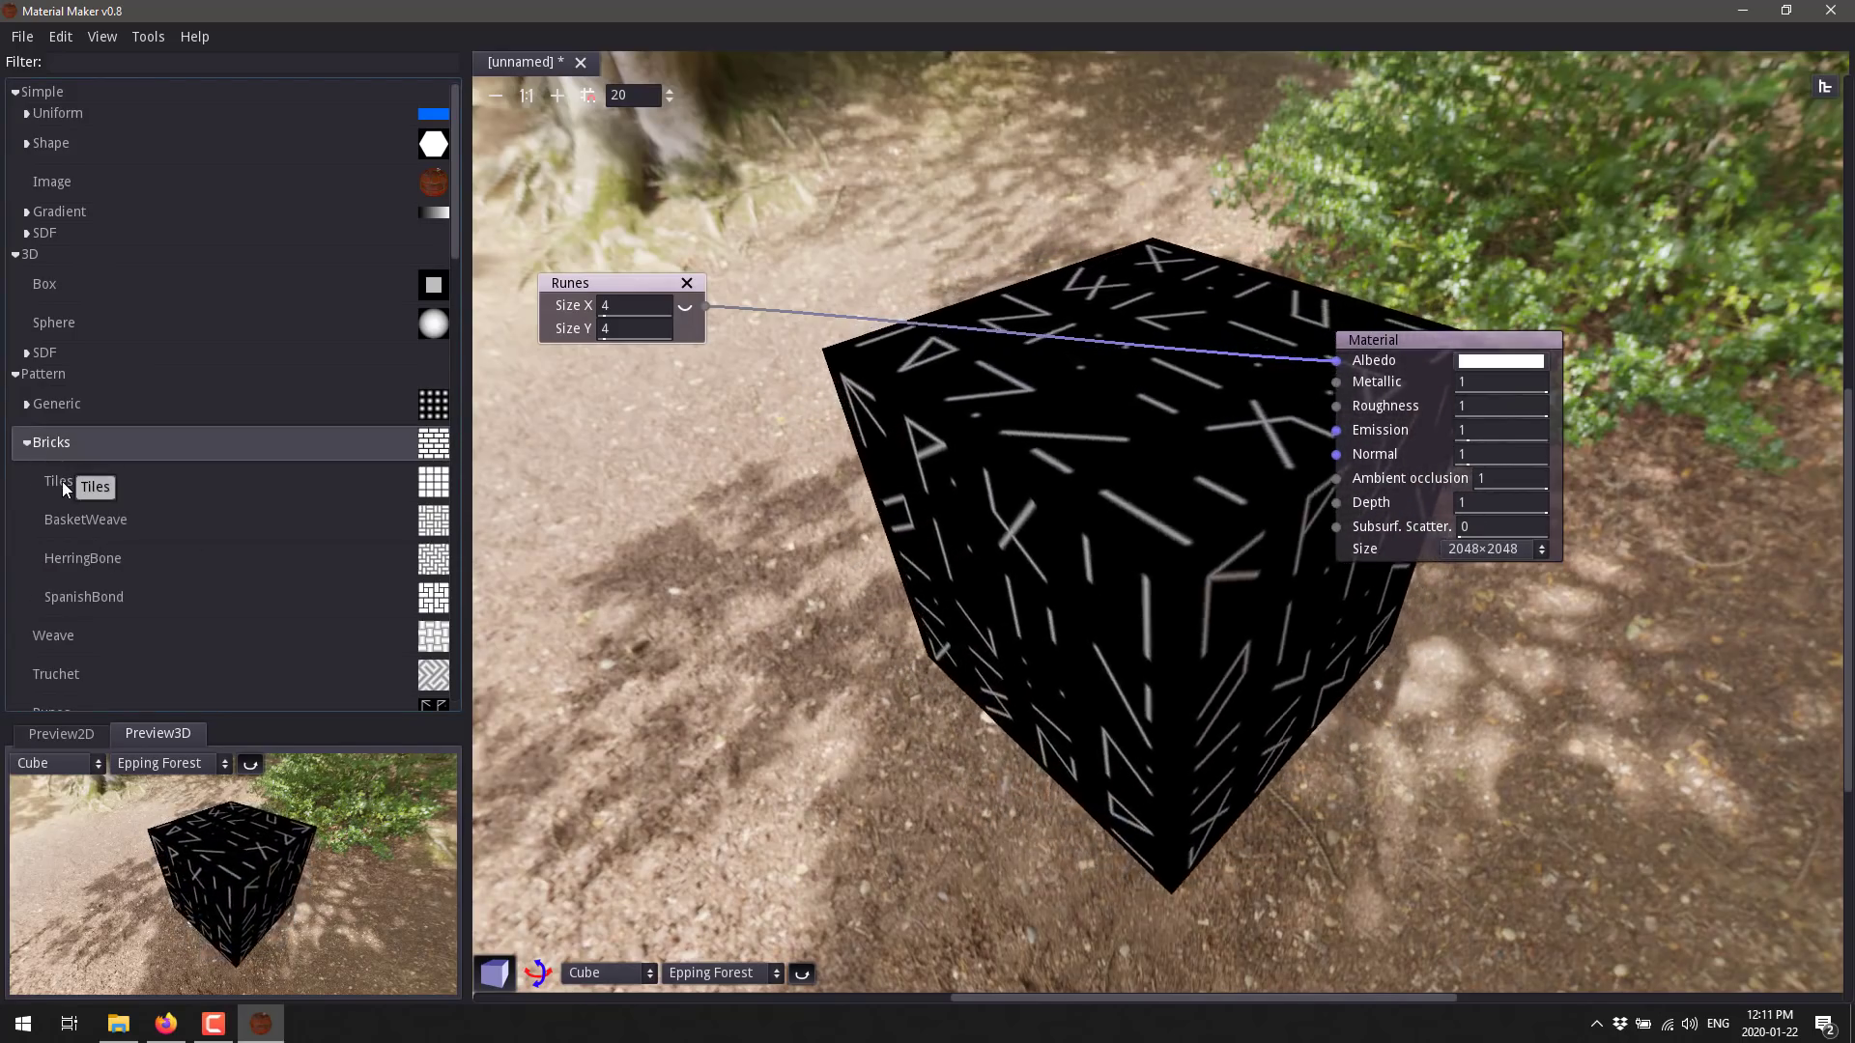
left_click_drag(379, 436, 604, 514)
left_click_drag(713, 534, 1336, 361)
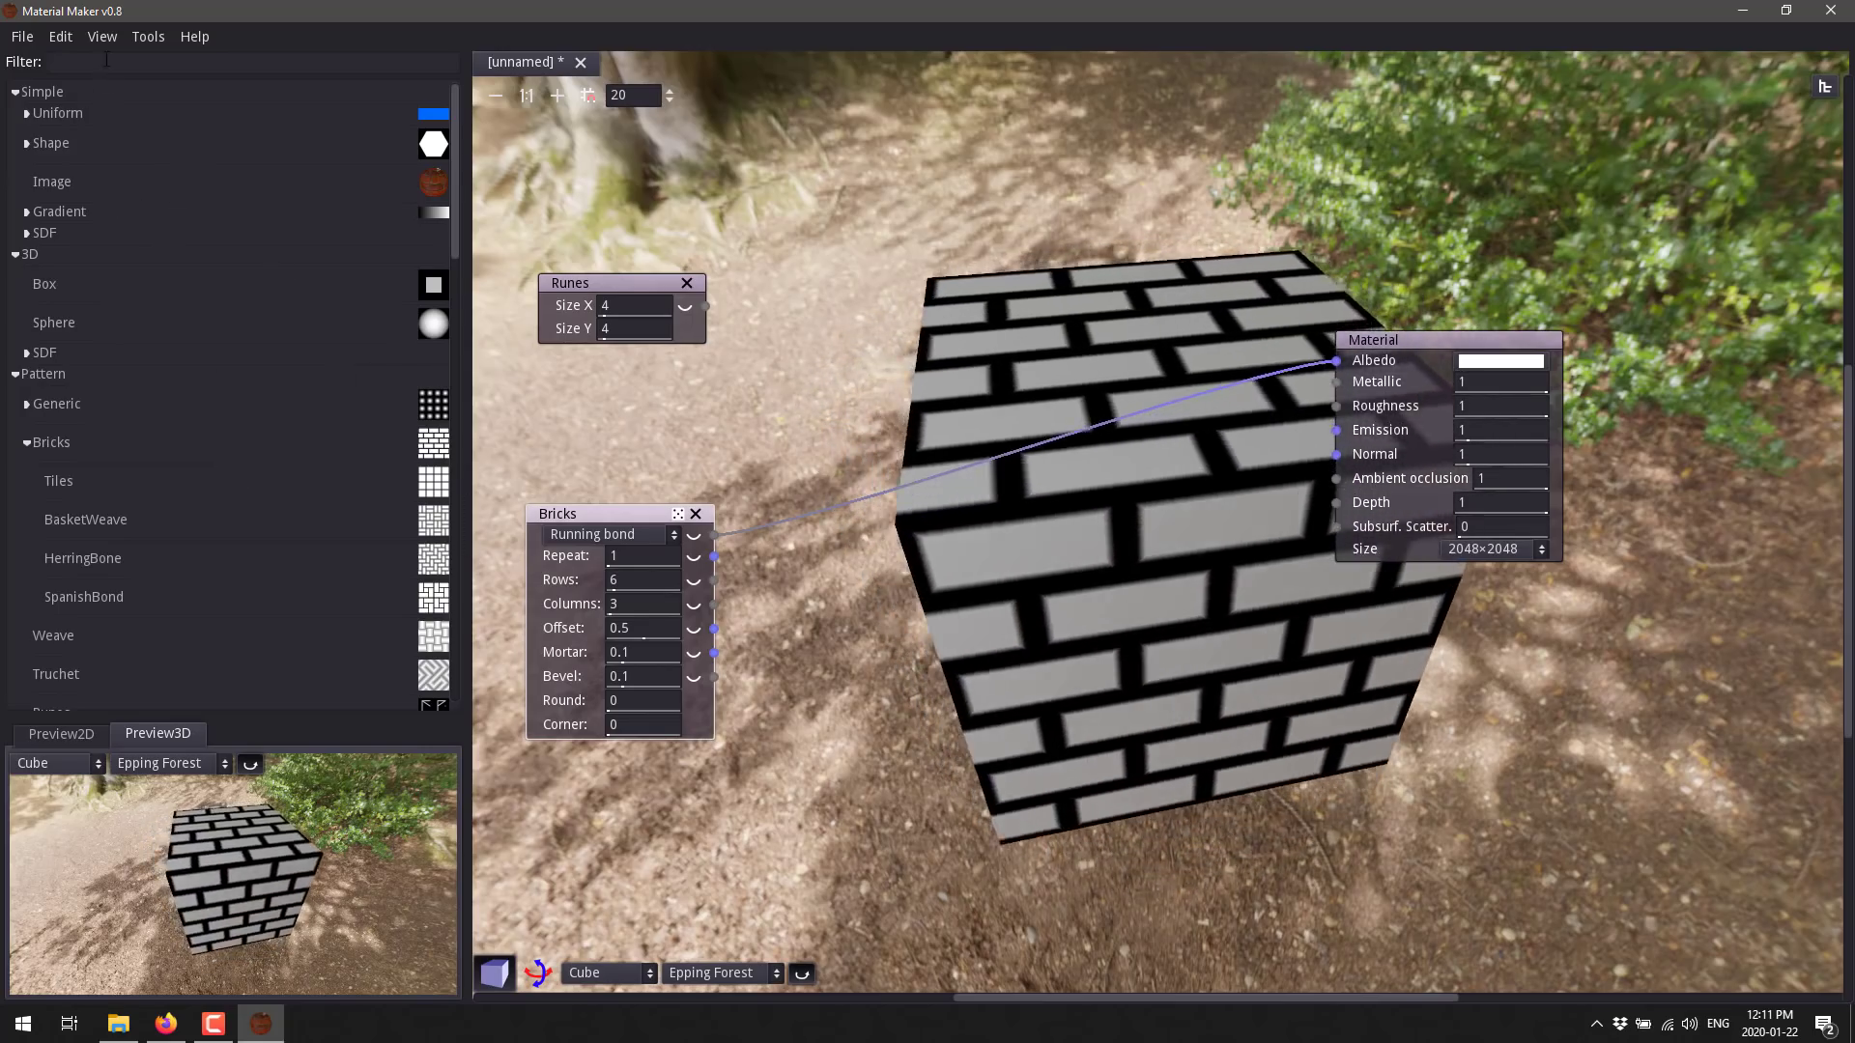
Filter the library for 'color' and insert a Colorize node between Bricks and Albedo.
left_click(107, 61)
type("color")
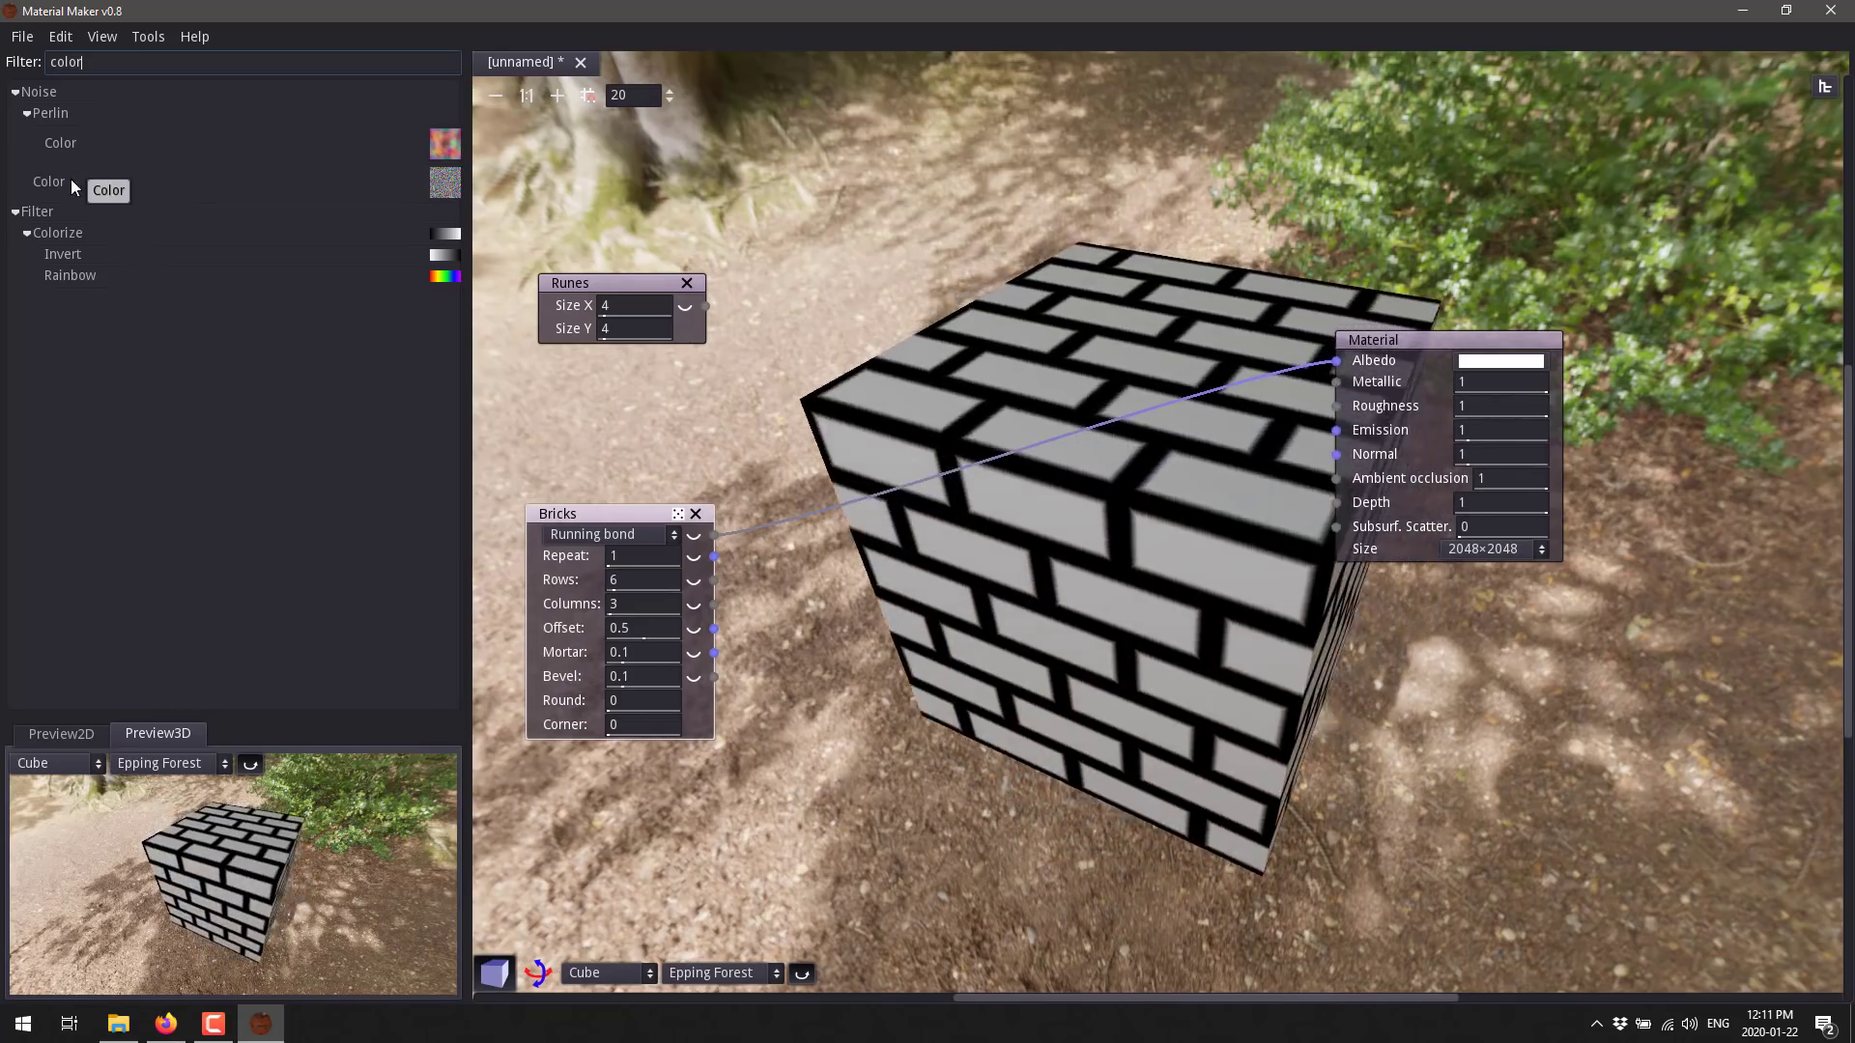
left_click_drag(60, 234, 920, 747)
left_click_drag(713, 534, 844, 773)
left_click_drag(1009, 775, 1339, 362)
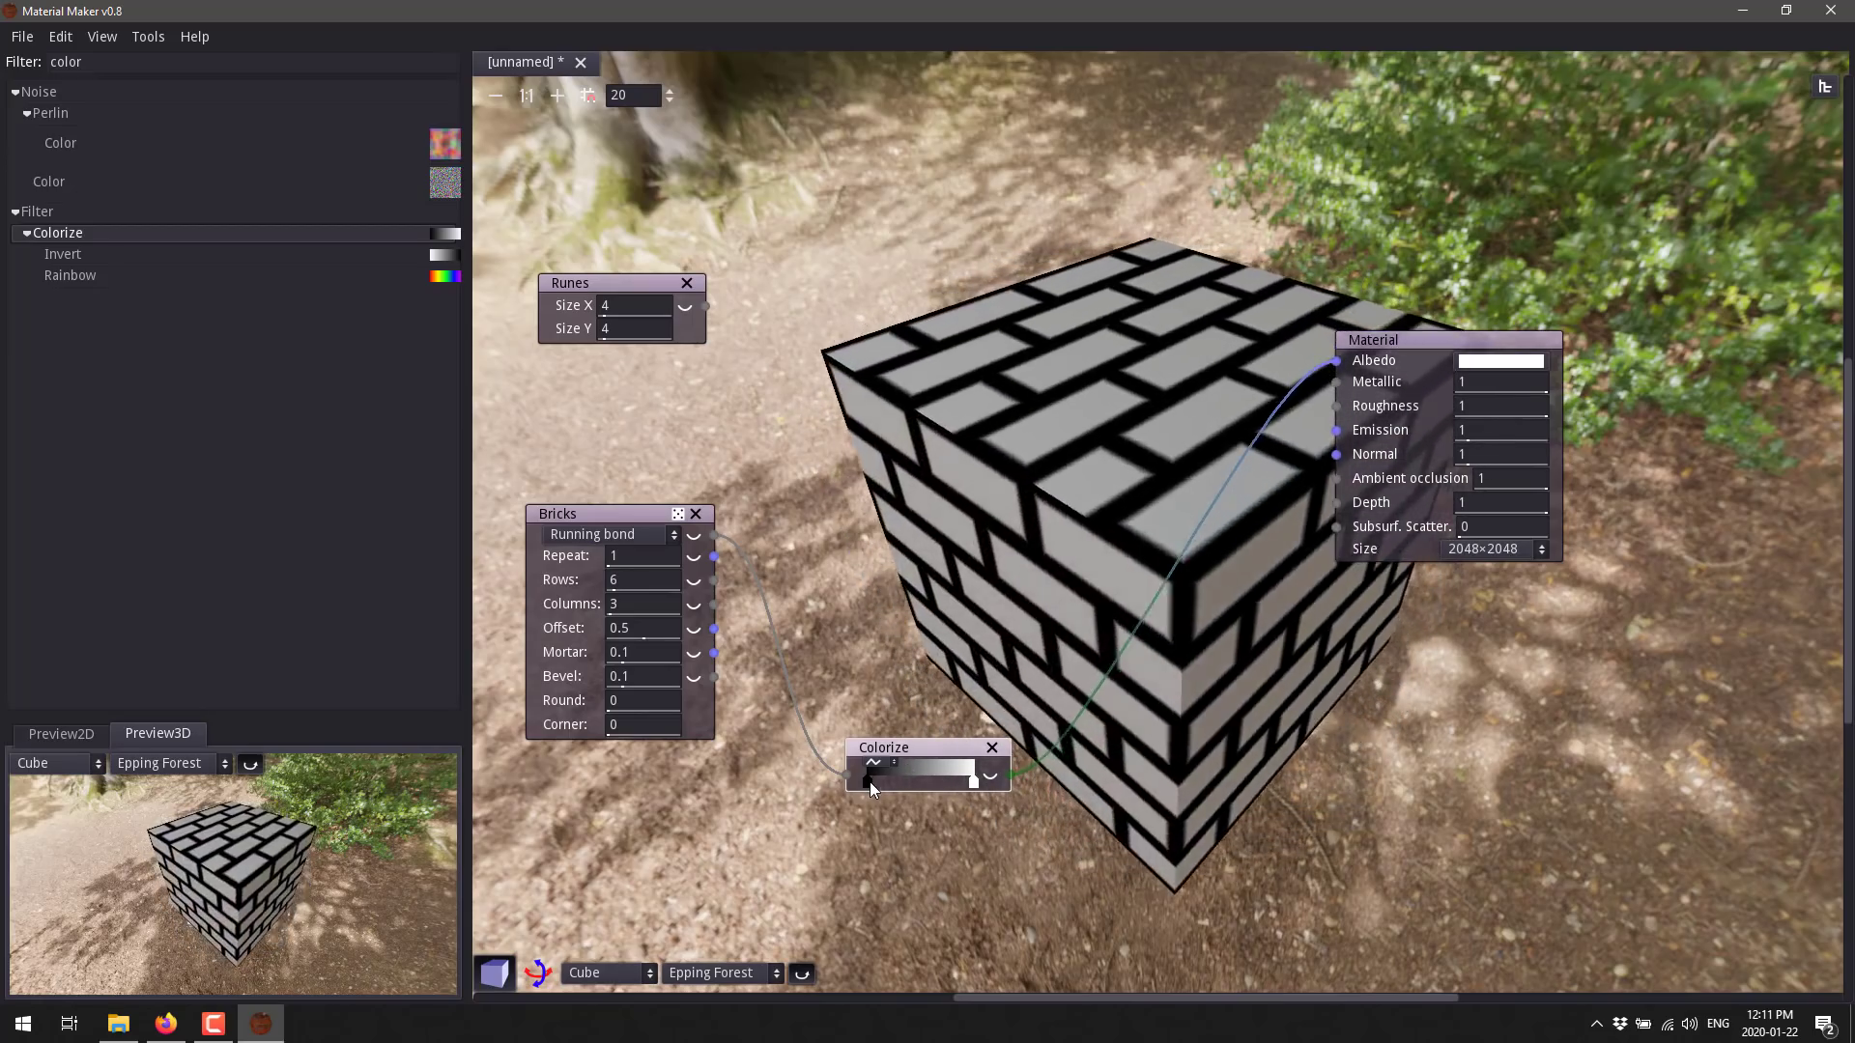
Set the Colorize gradient's light end to red, keeping the dark end black.
double_click(866, 783)
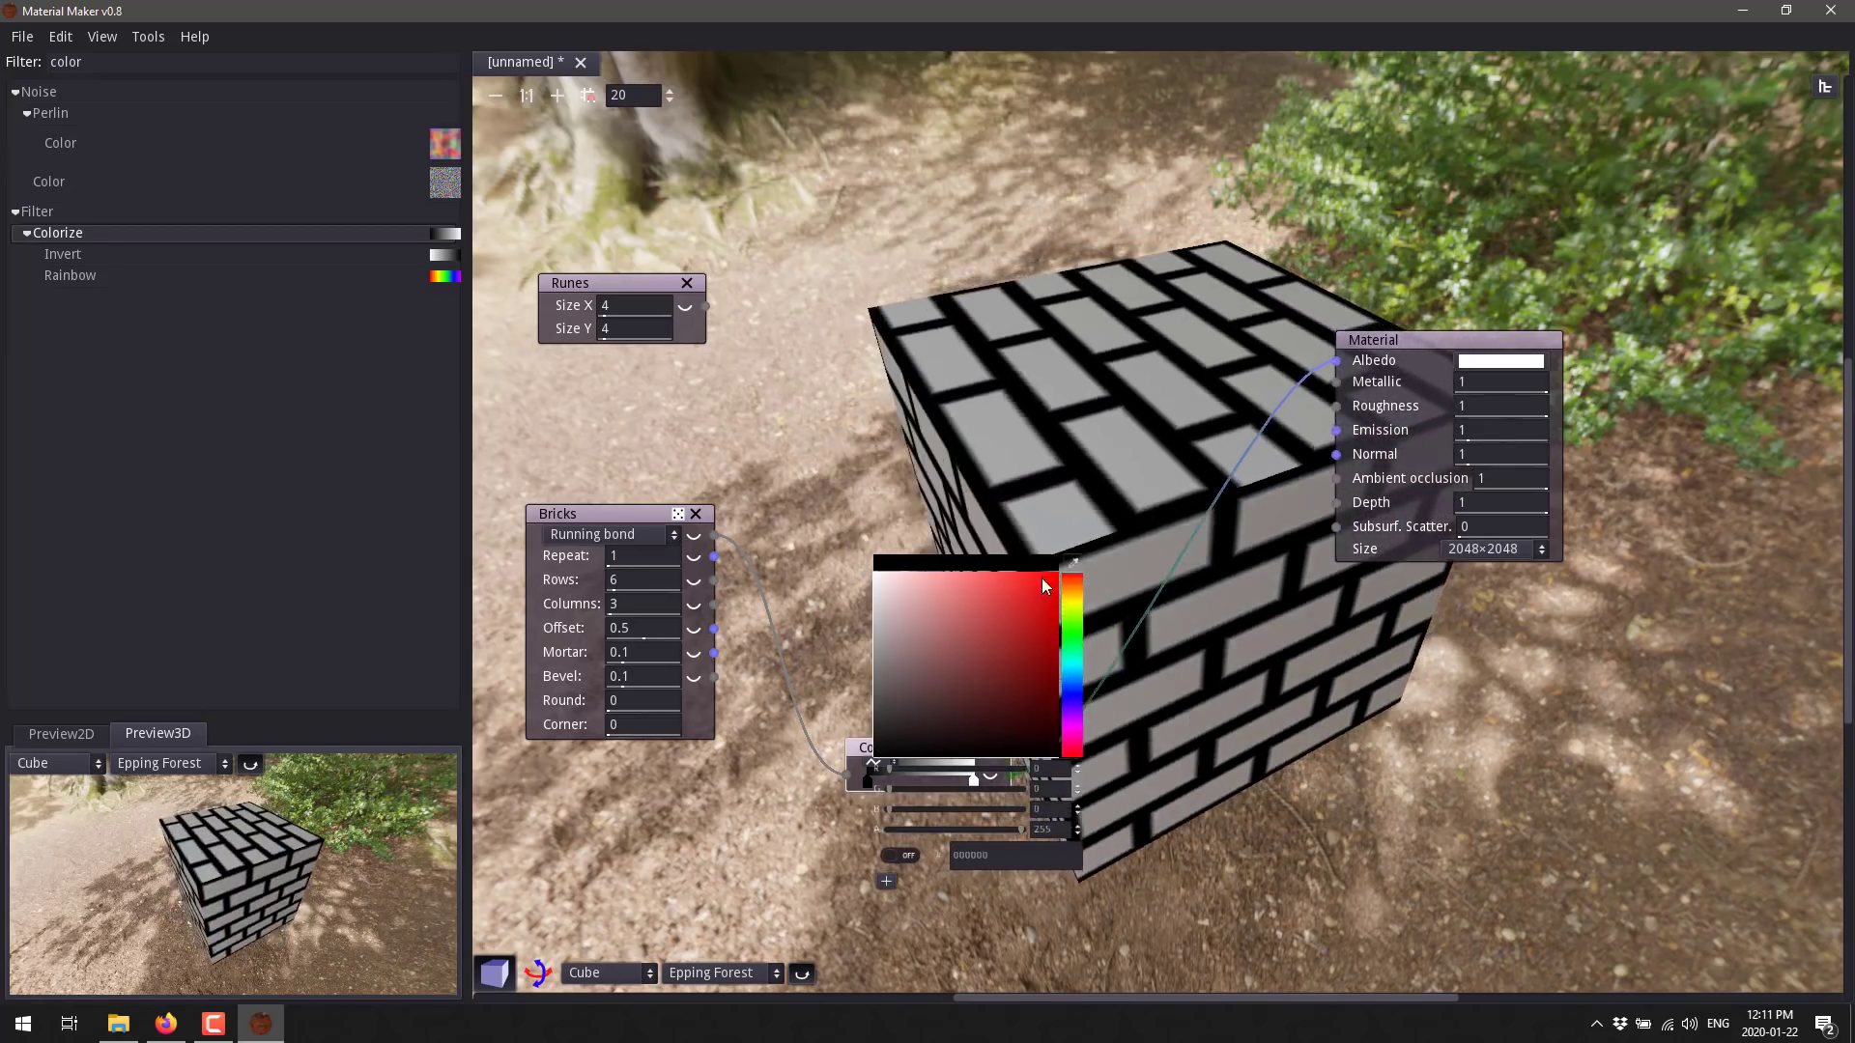
left_click(751, 910)
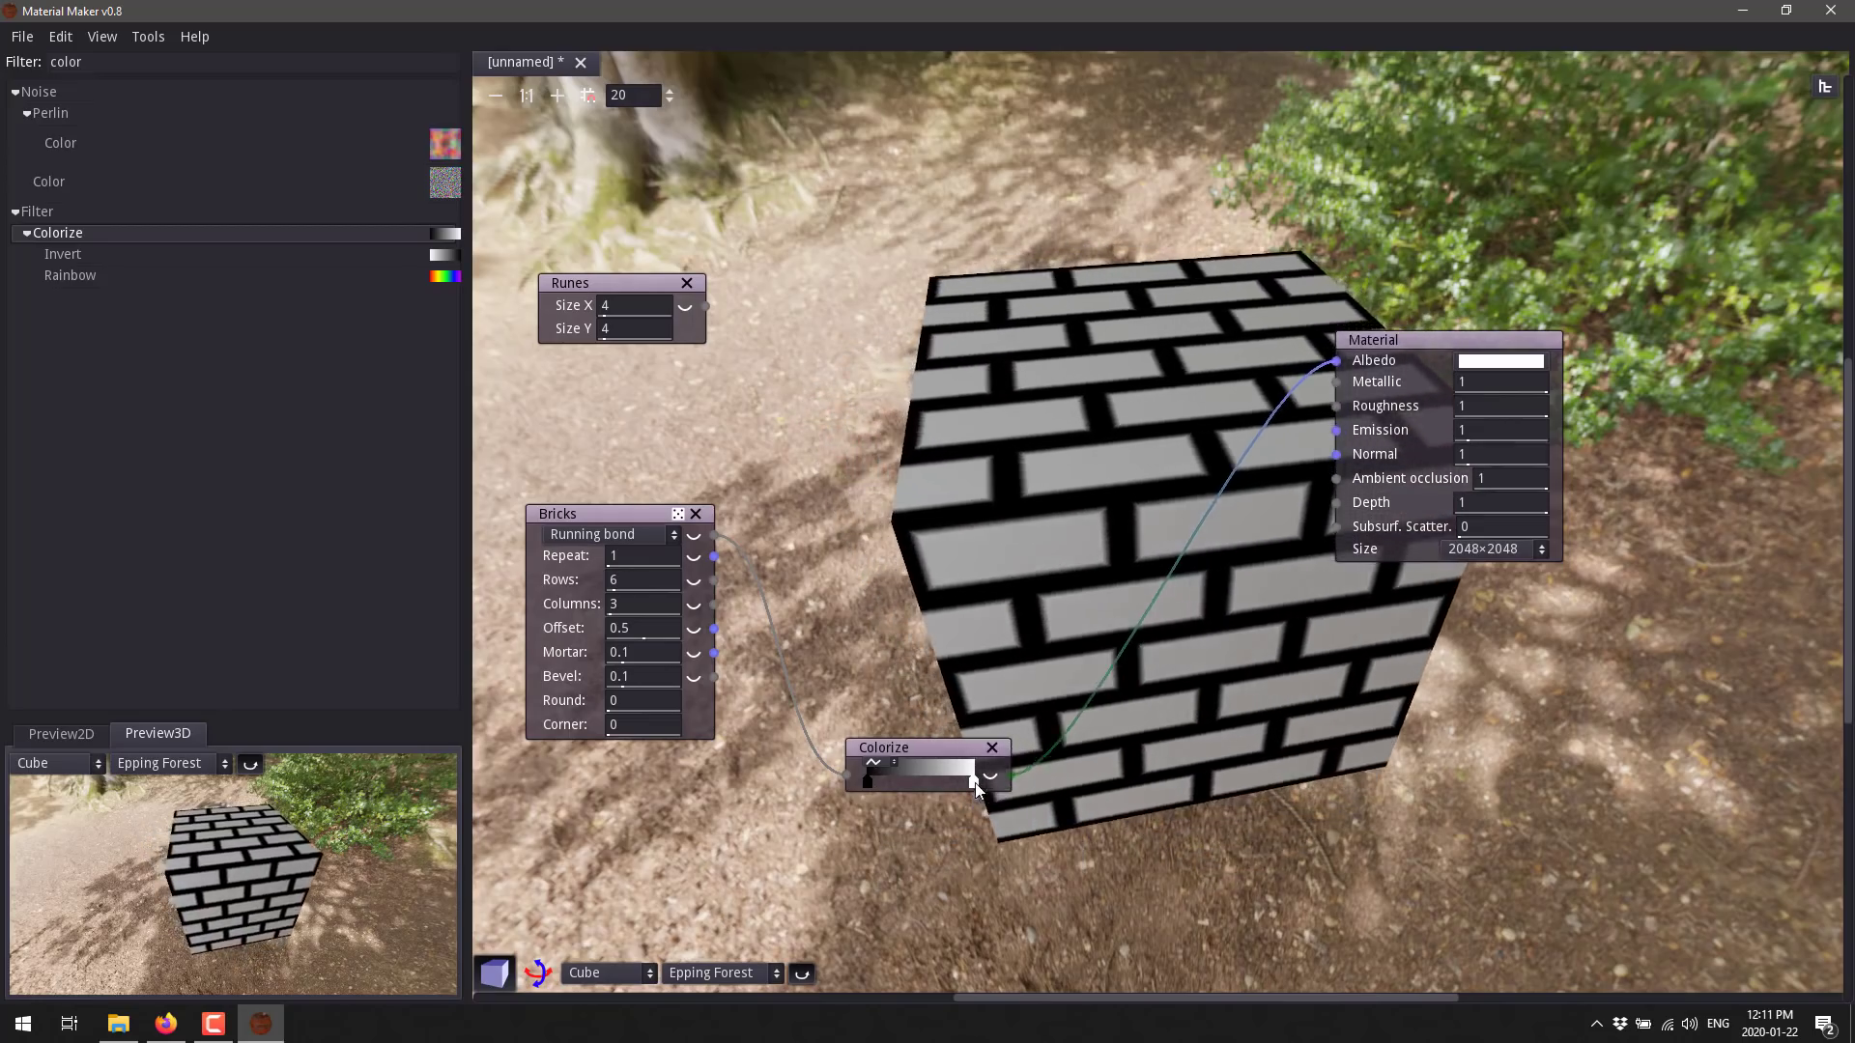
double_click(973, 783)
left_click(1146, 589)
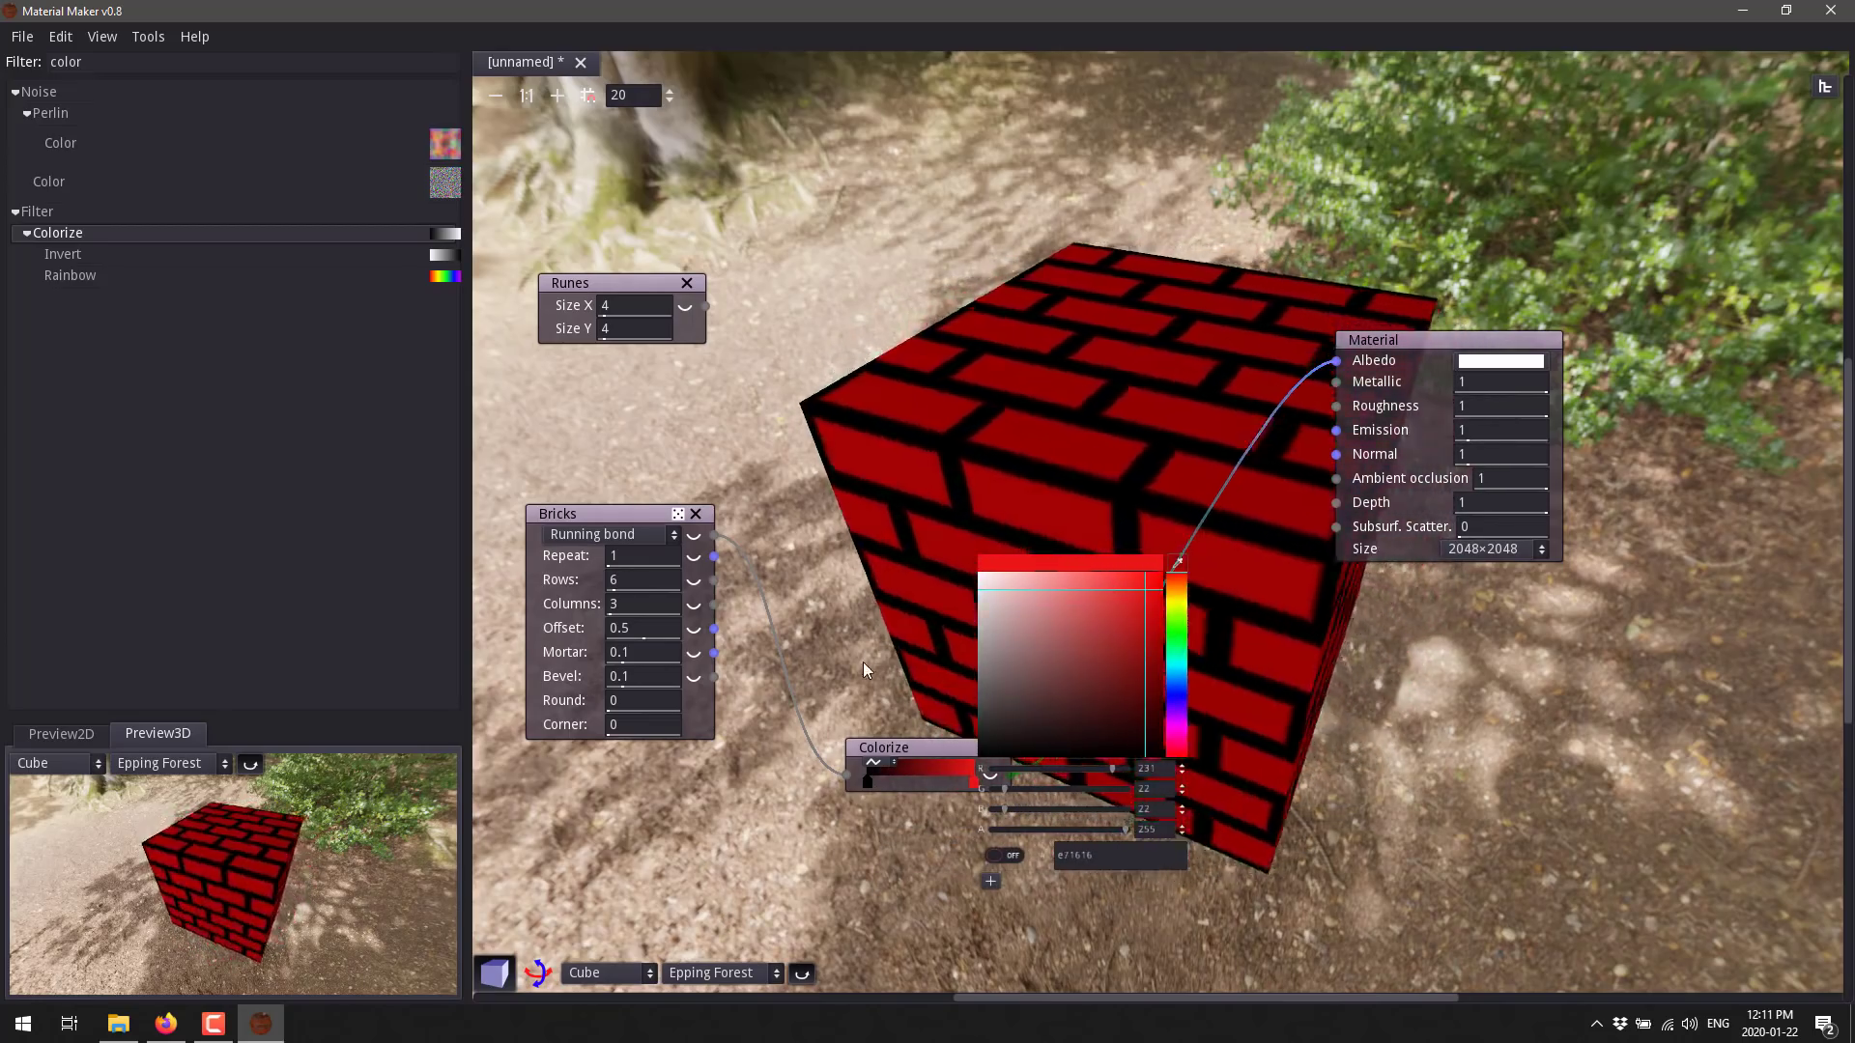
left_click(578, 551)
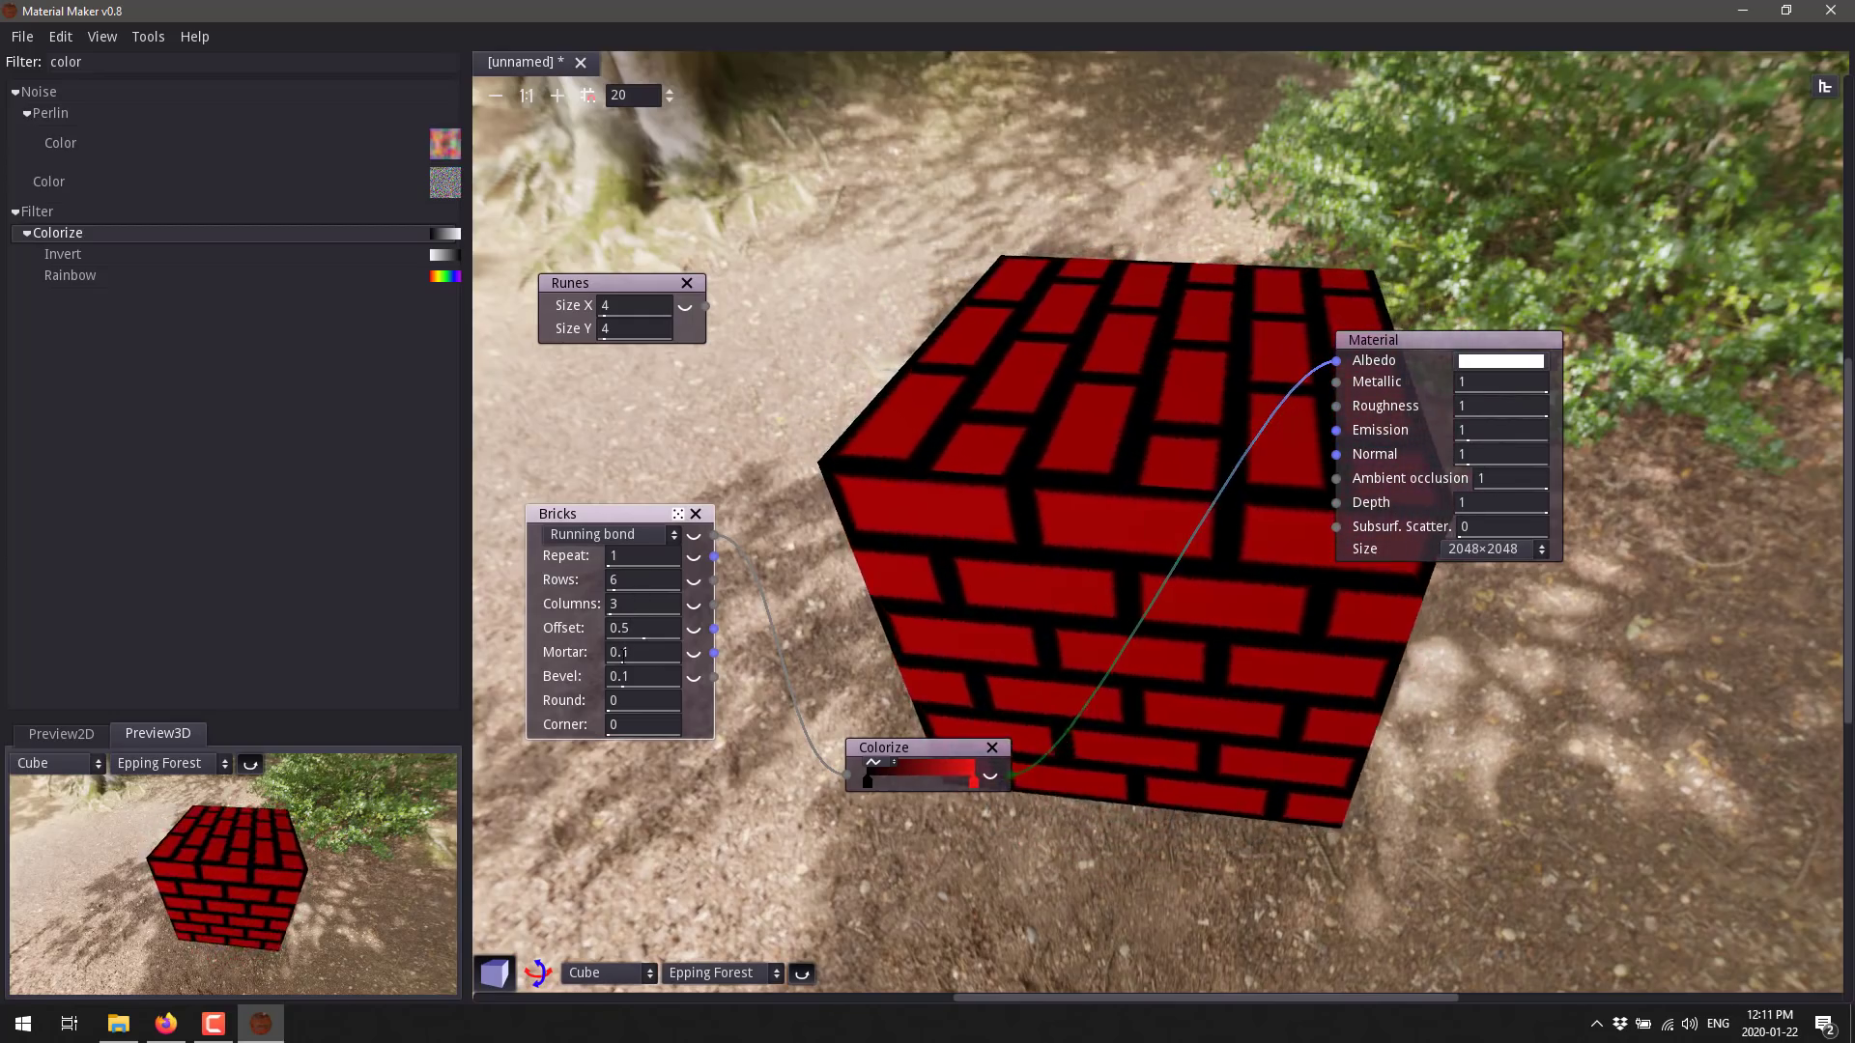
Bevel the bricks, set Round to 0.3, and shrink the Mortar to .01.
left_click_drag(620, 675, 630, 675)
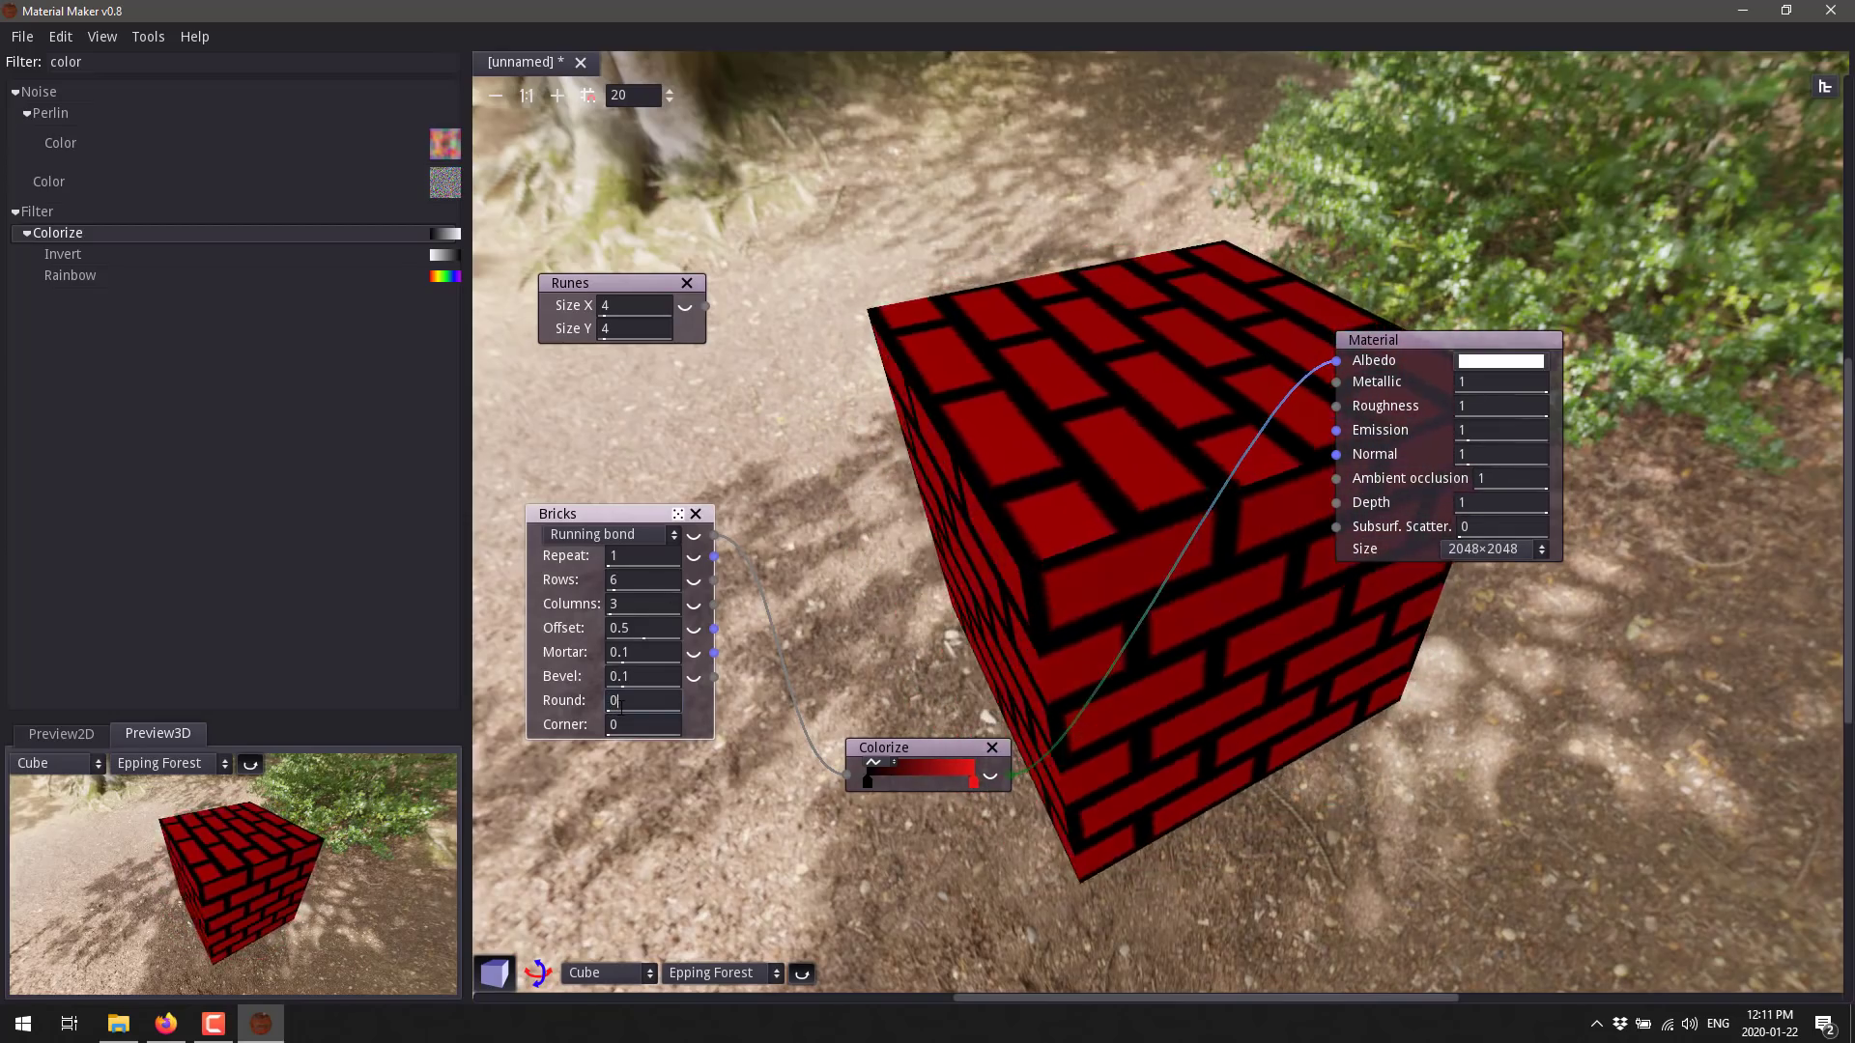
left_click_drag(620, 700, 651, 700)
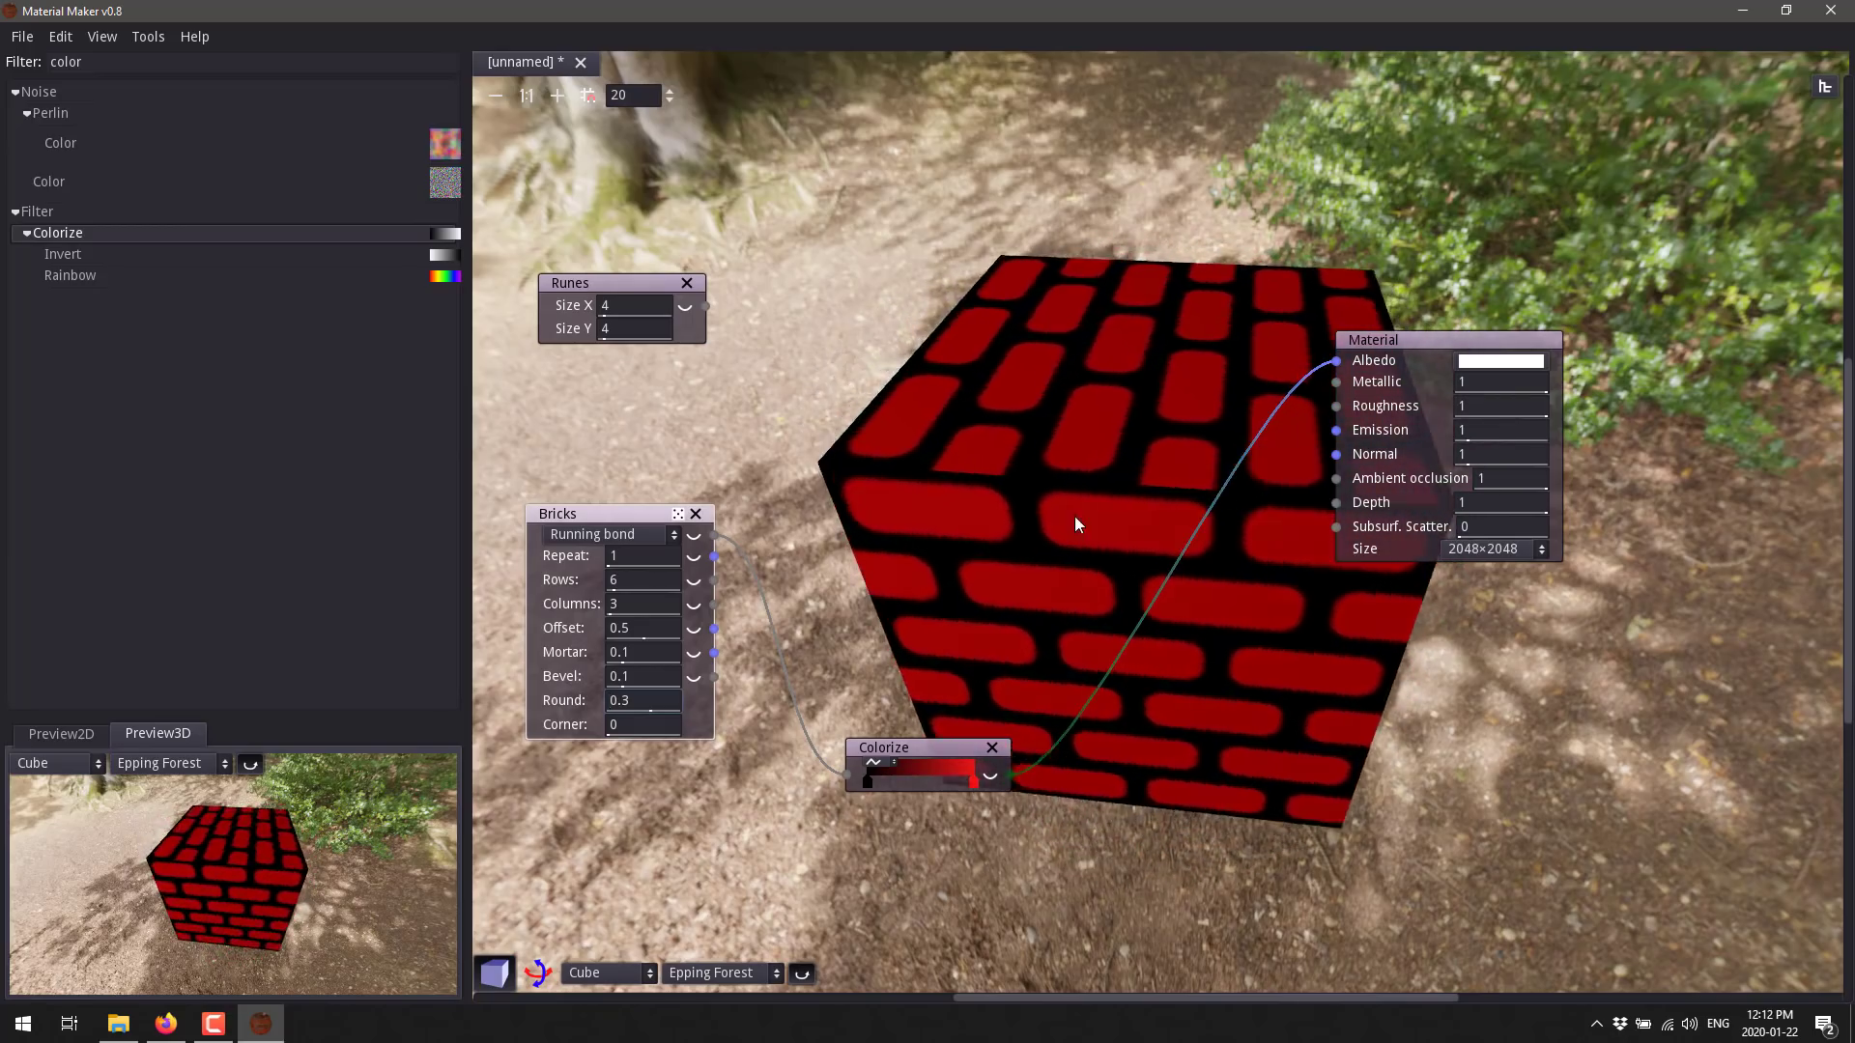
left_click_drag(647, 650, 515, 654)
type(".0")
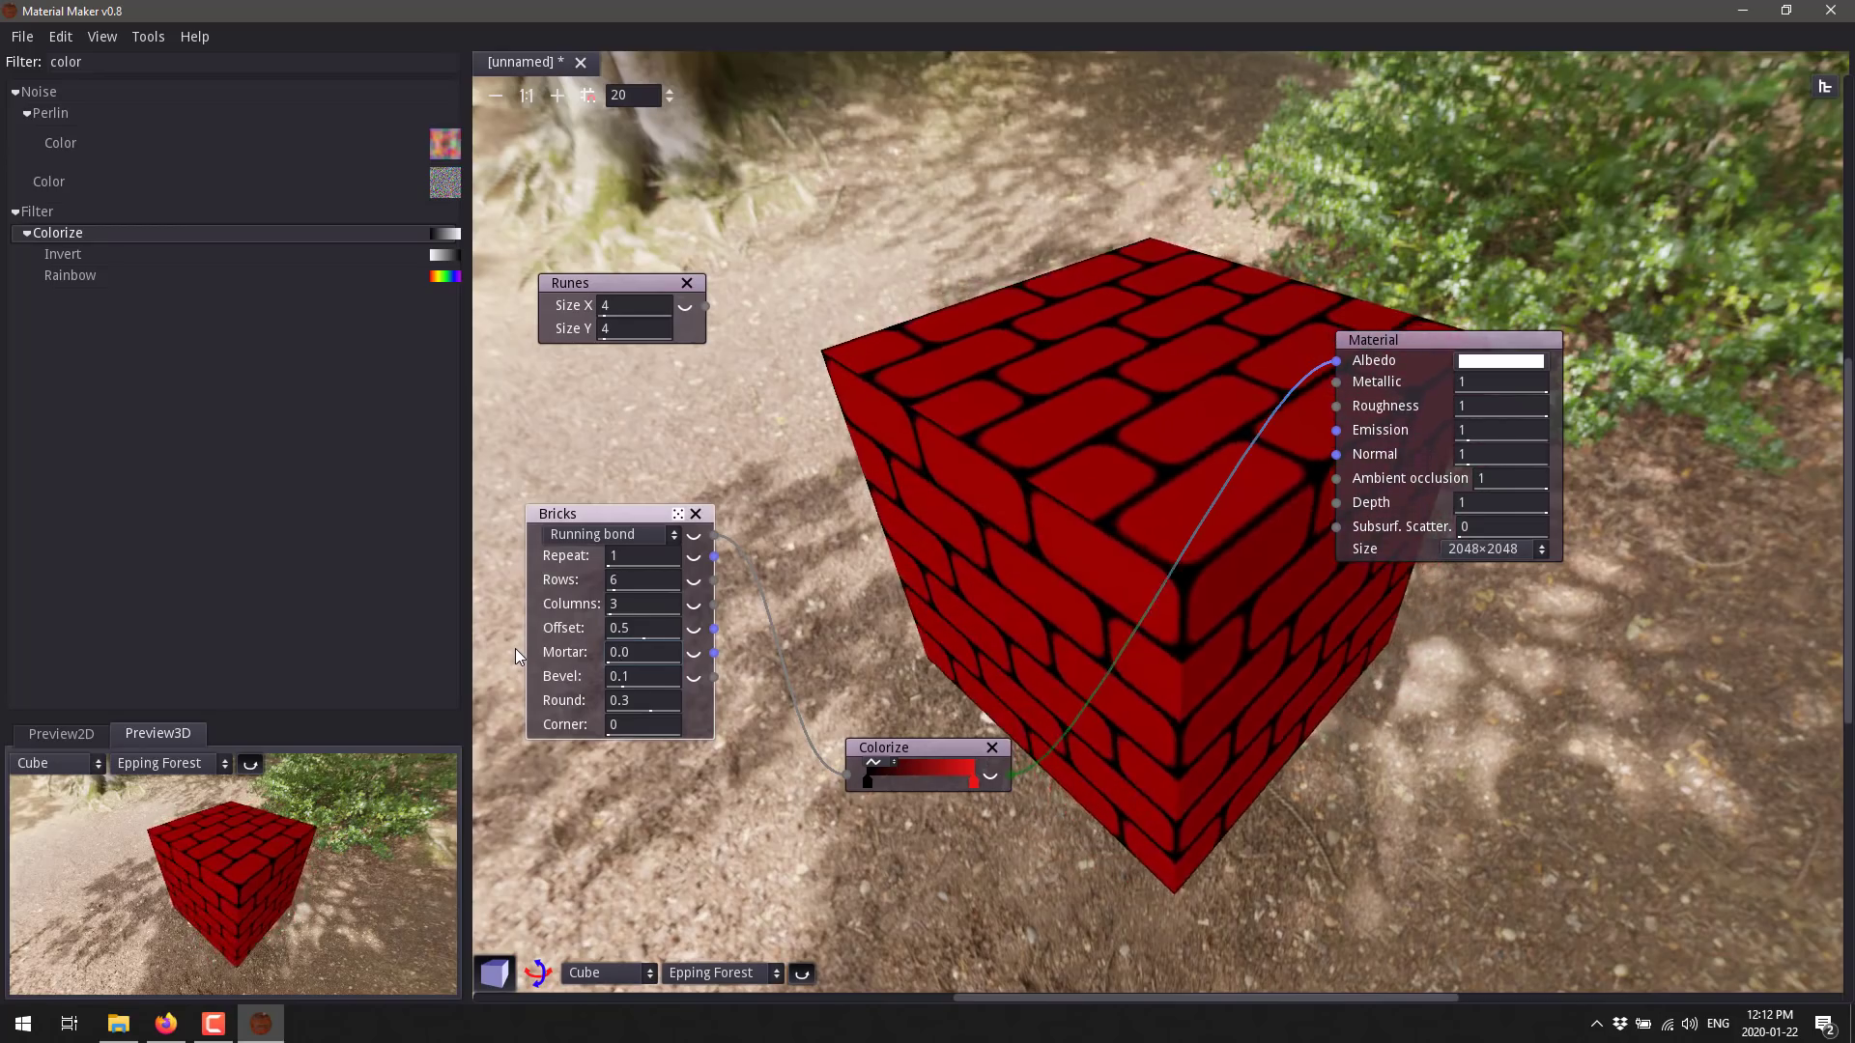
type("1")
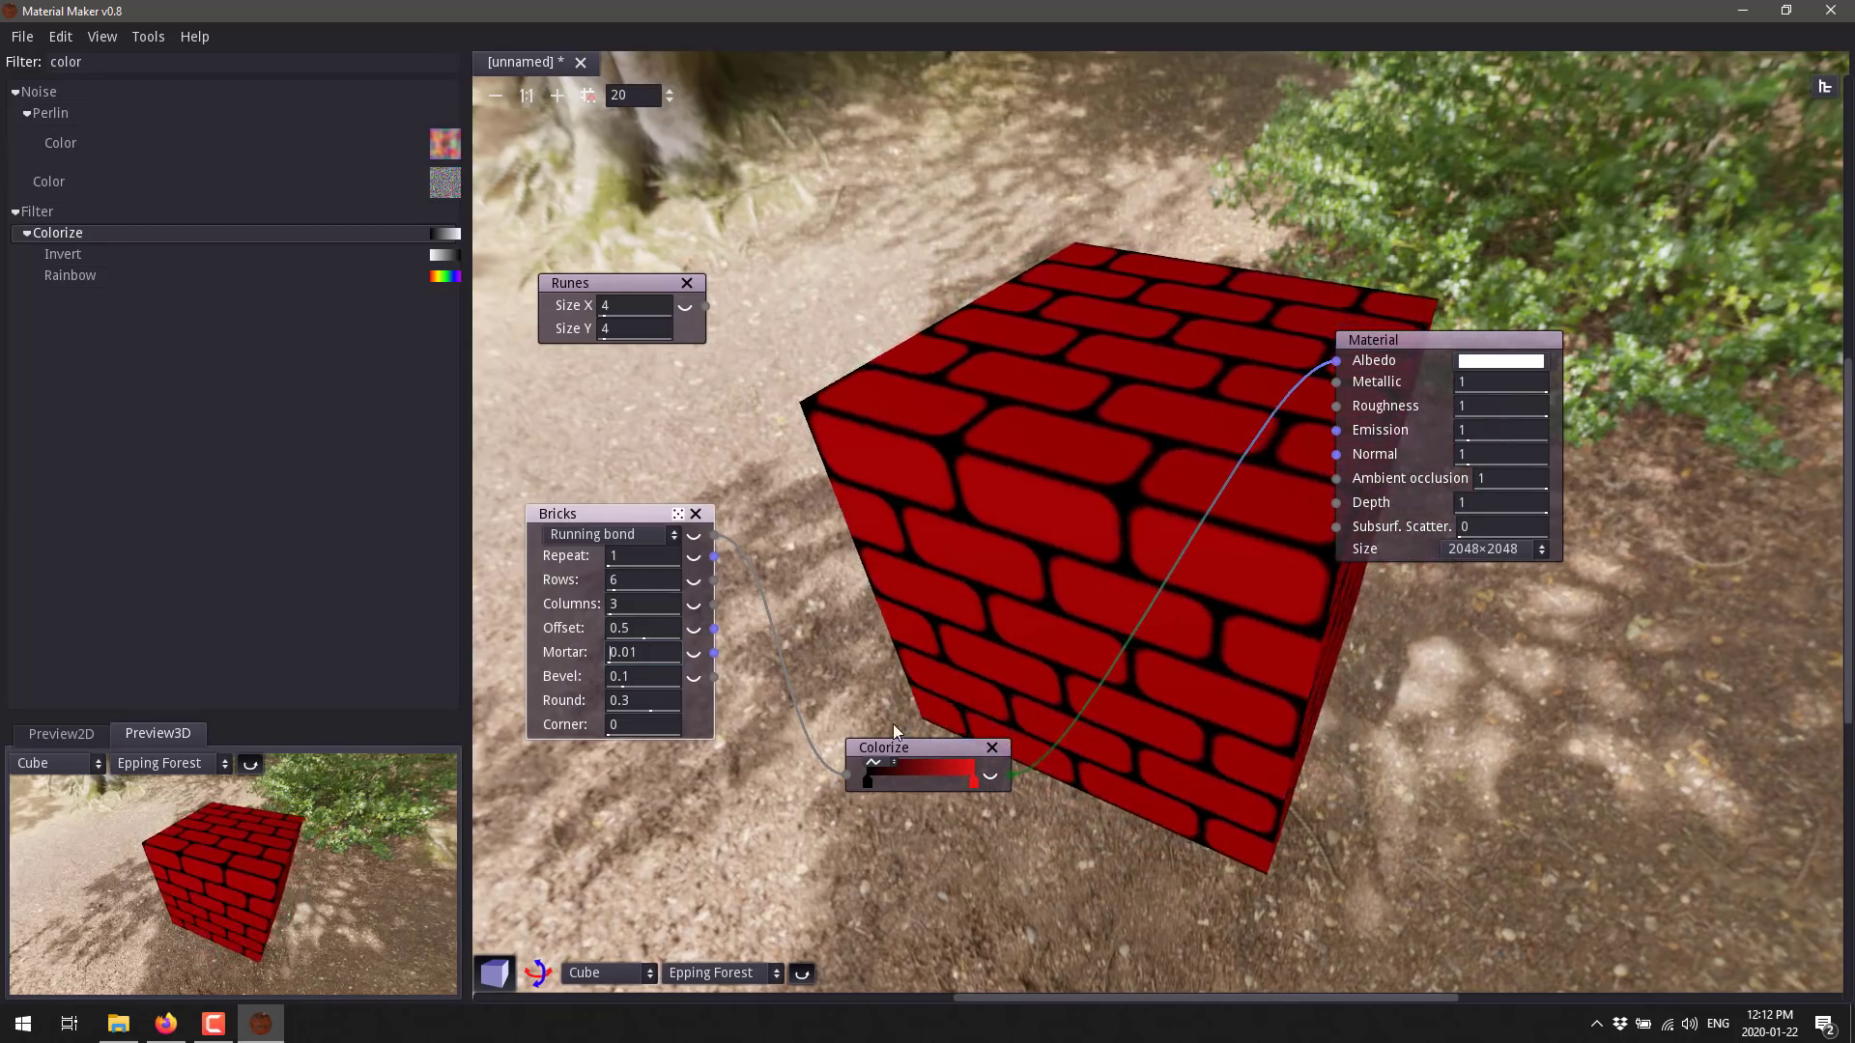
Add a Mix maps node combining Runes and Colorize, and wire its output into Albedo.
left_click(36, 62)
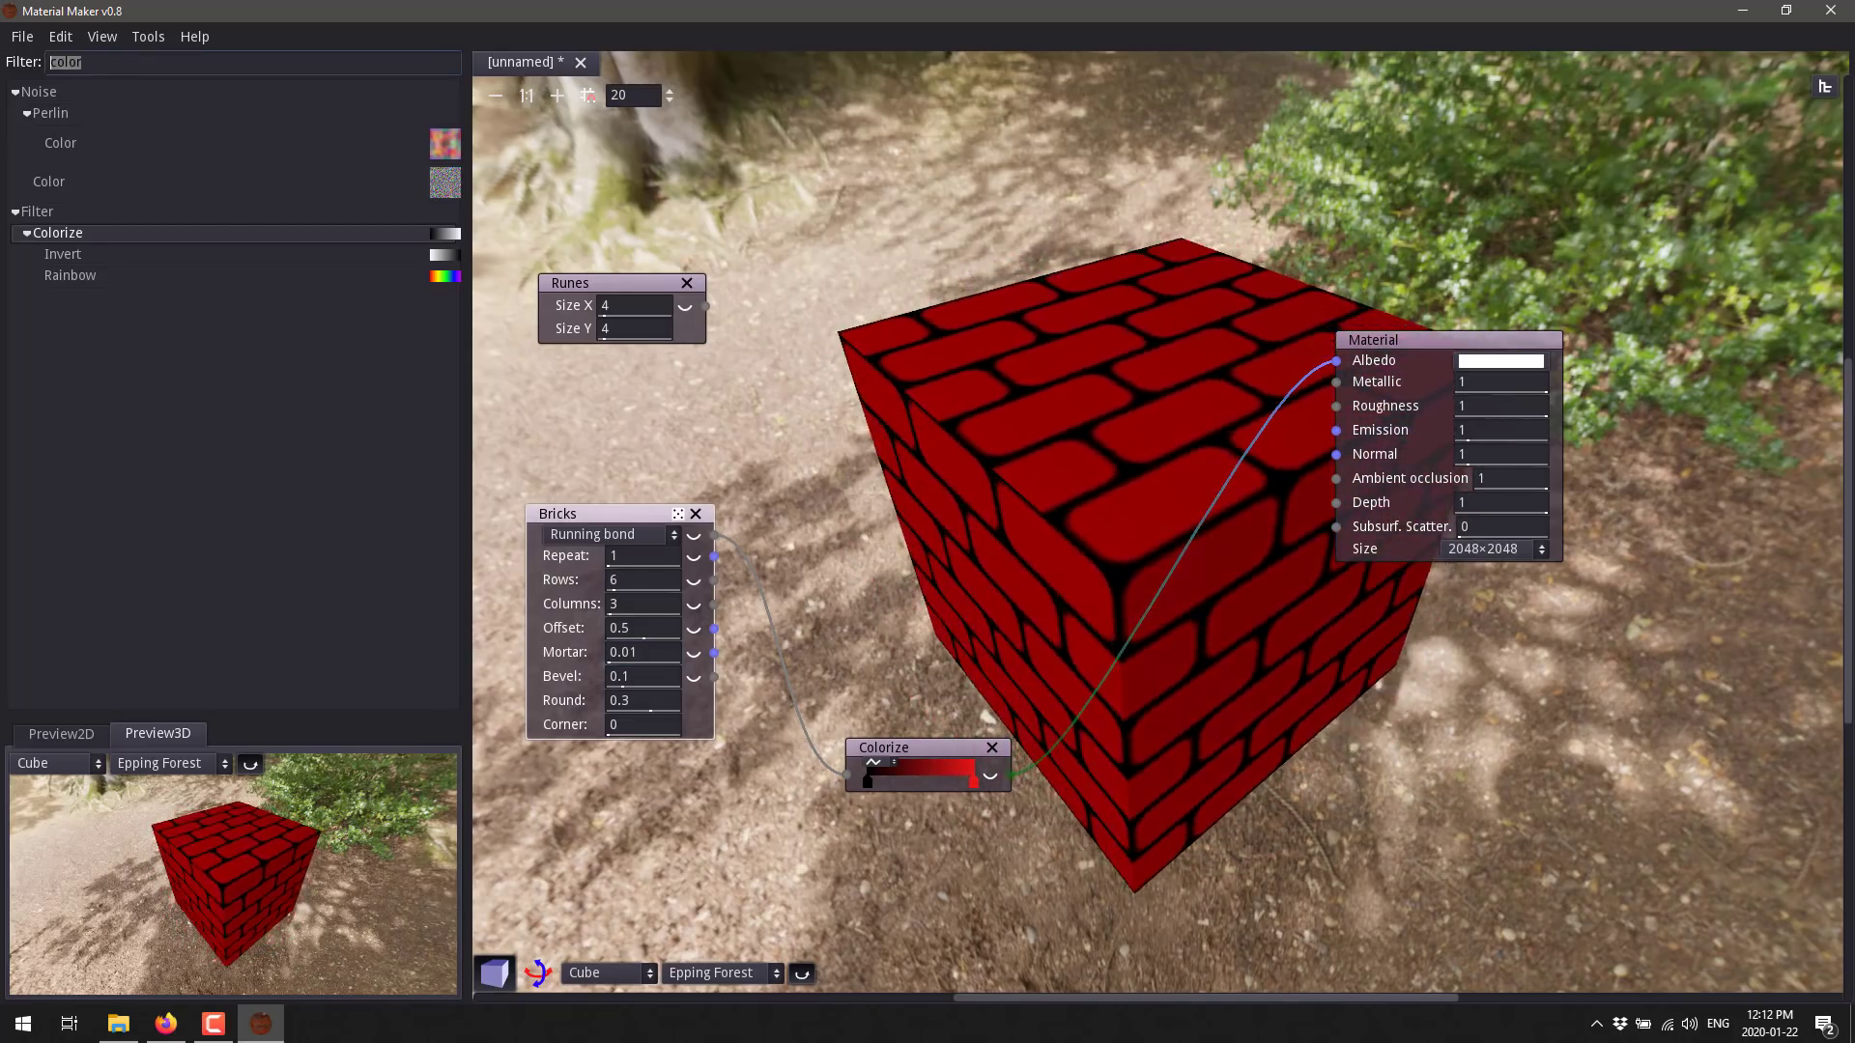
type("mix")
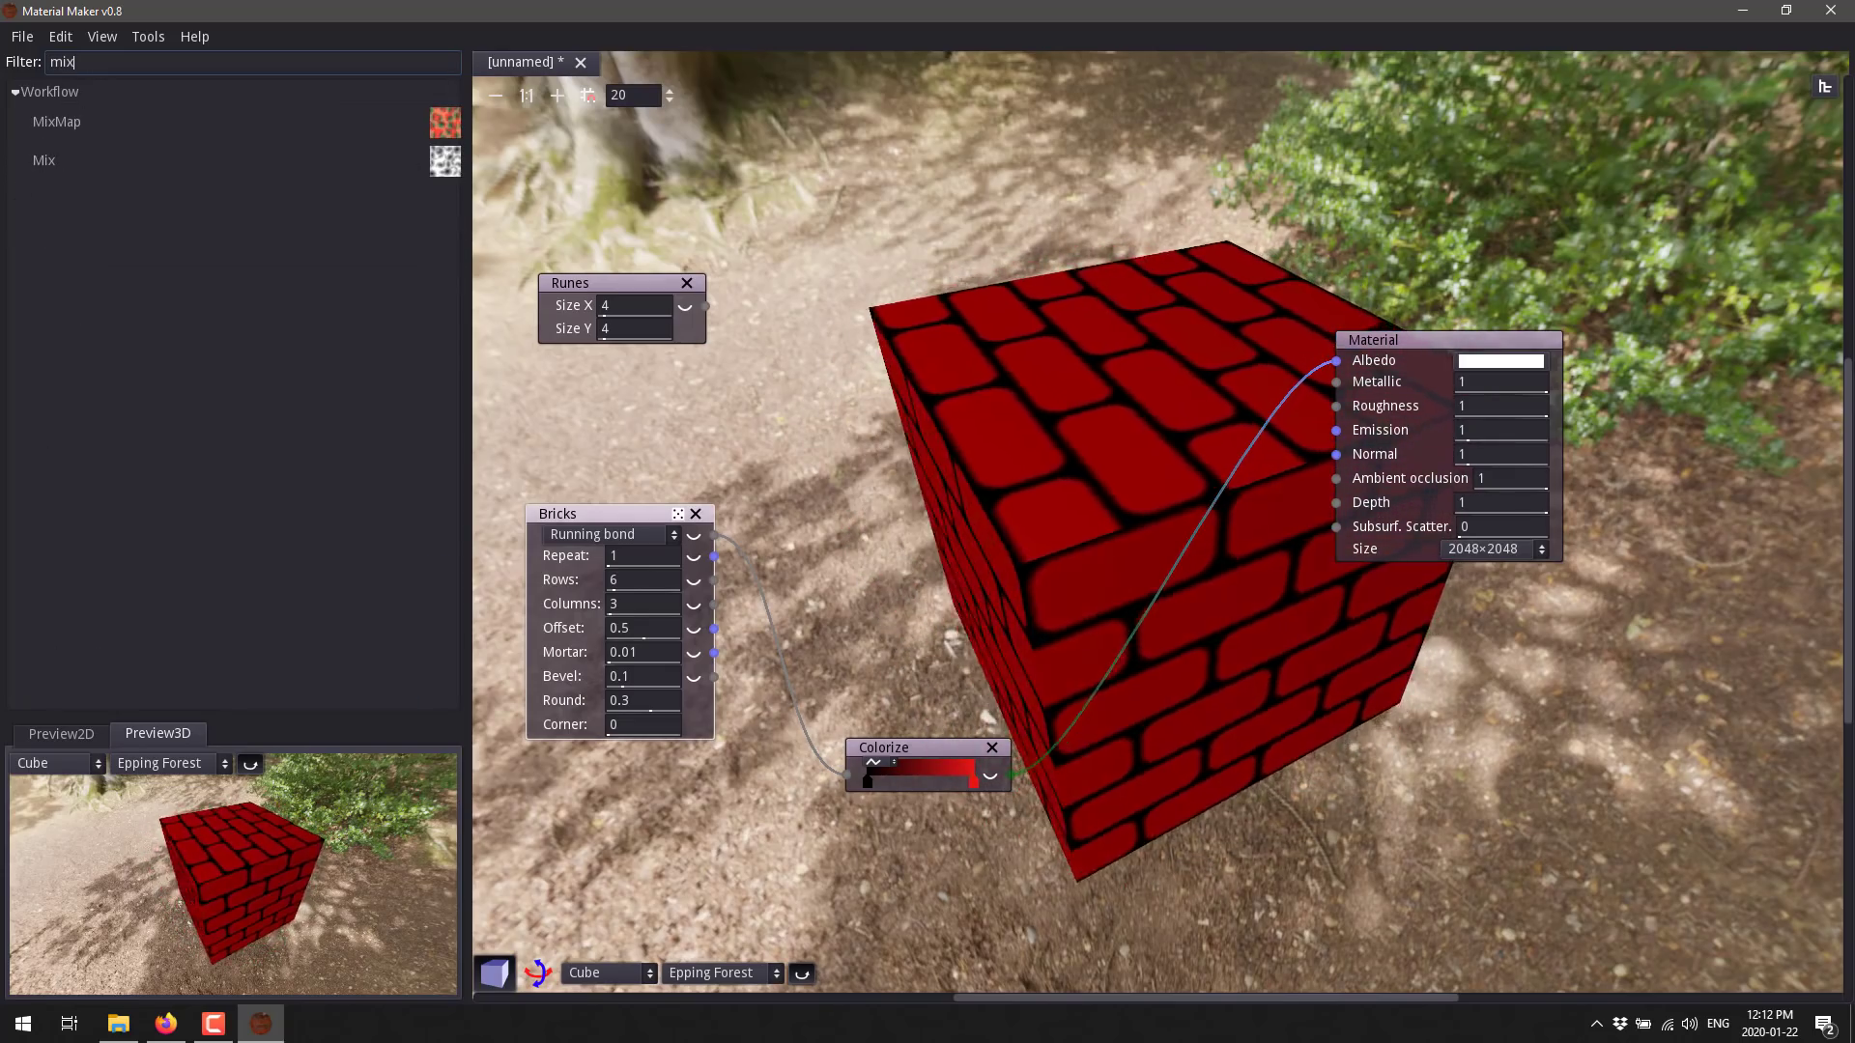
left_click_drag(71, 126, 962, 159)
left_click_drag(706, 305, 907, 145)
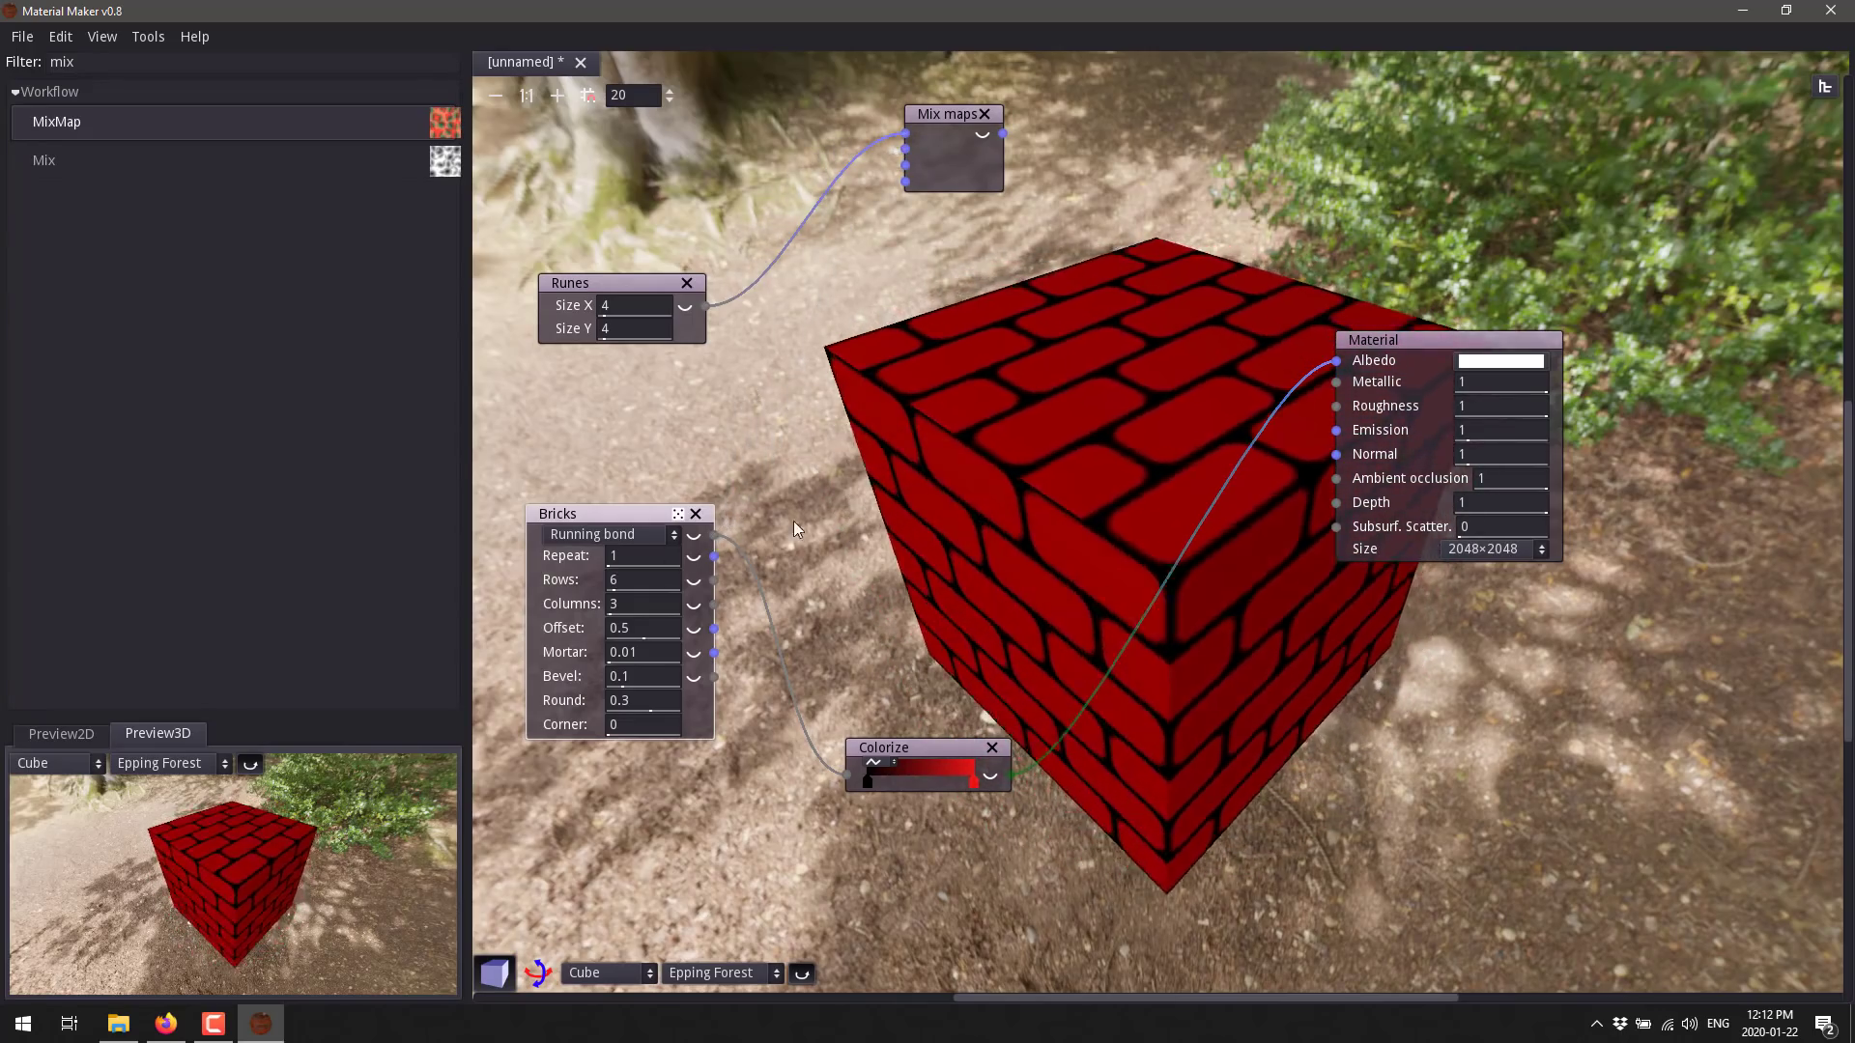
left_click_drag(957, 748, 1338, 361)
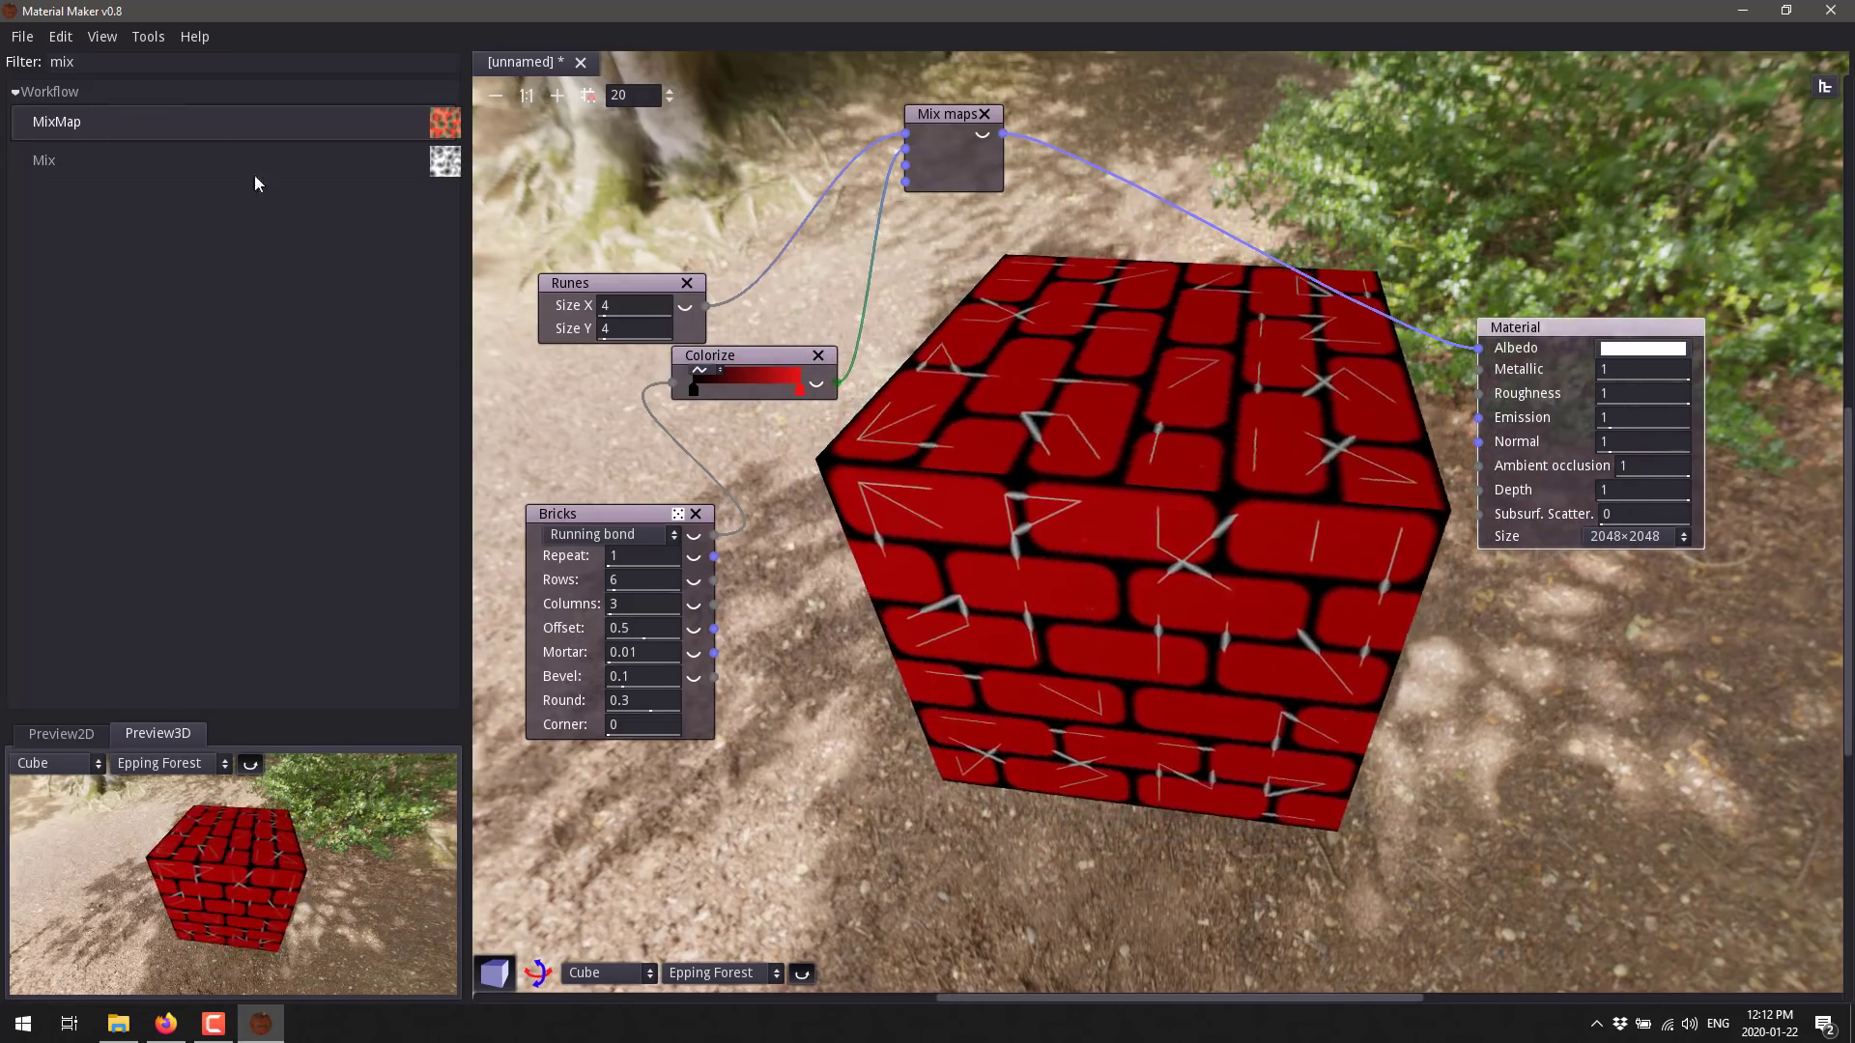
Duplicate the Bricks node with Ctrl+D and arrange both Bricks nodes on the left.
left_click_drag(620, 513, 629, 525)
key("ctrl+d")
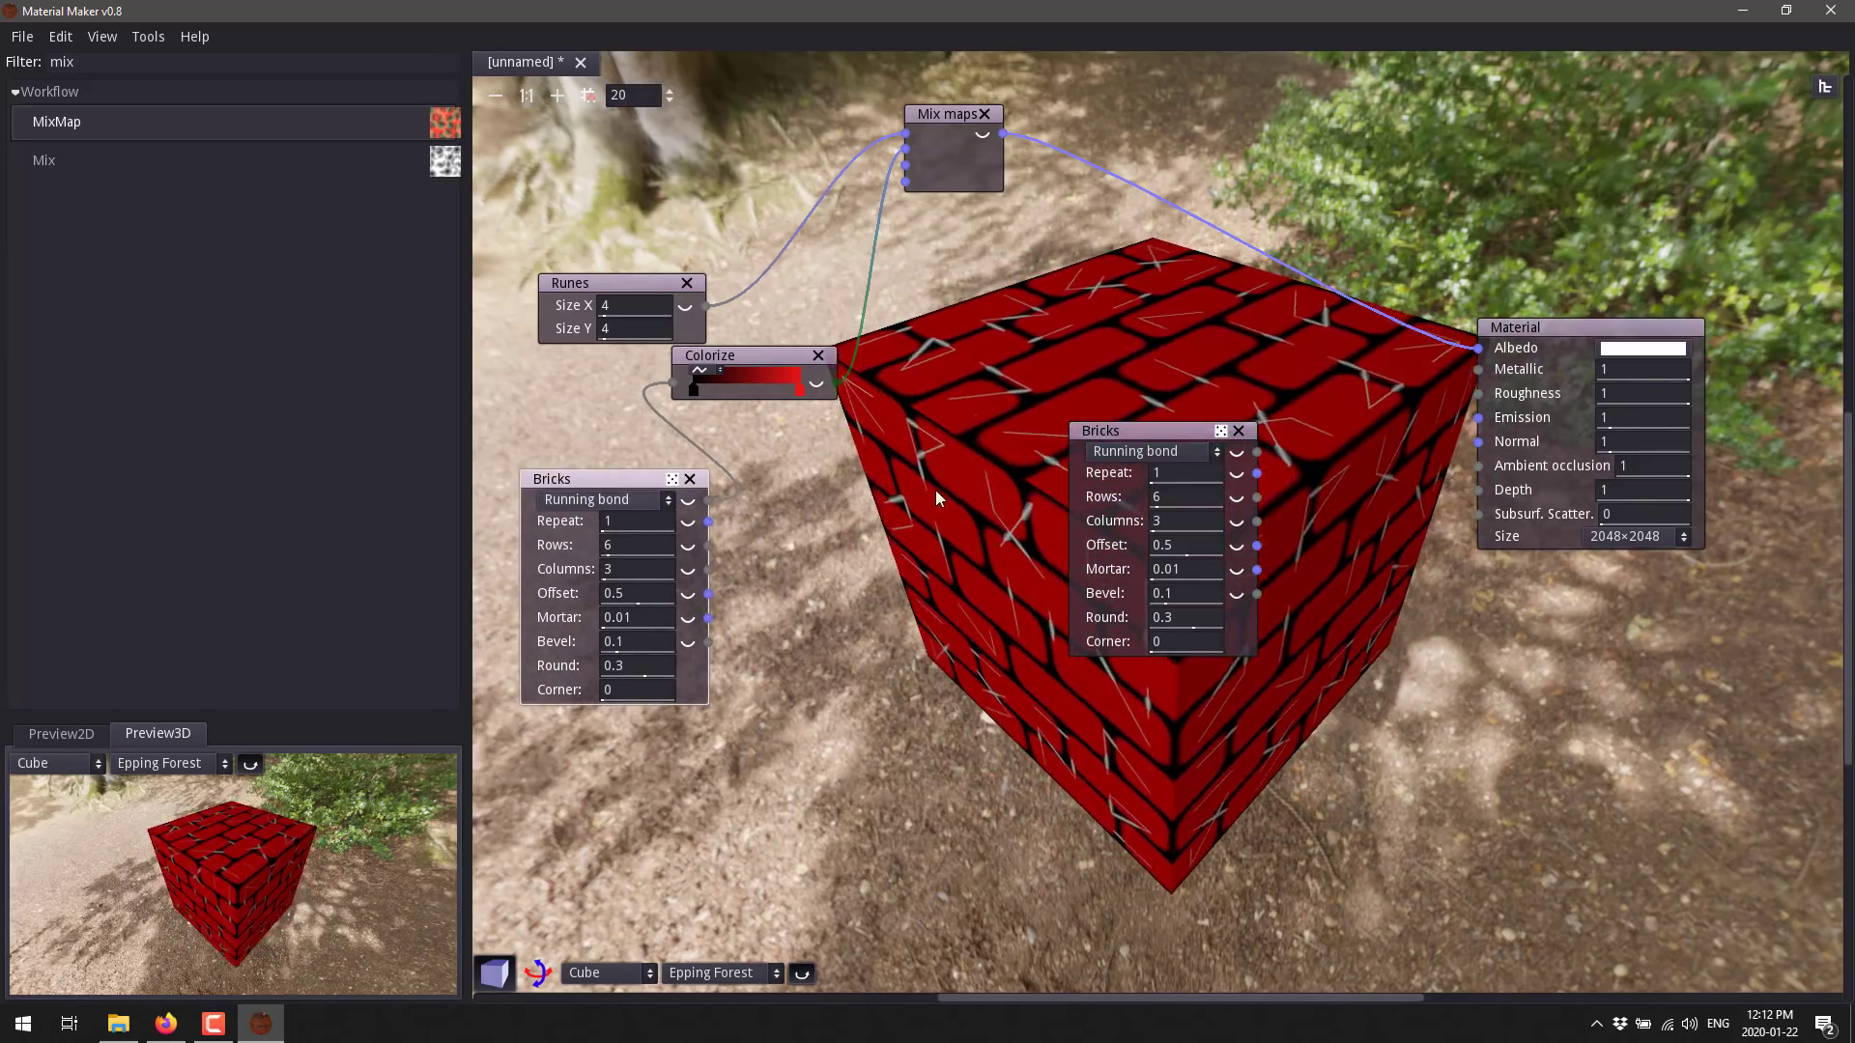
left_click_drag(1195, 431, 661, 747)
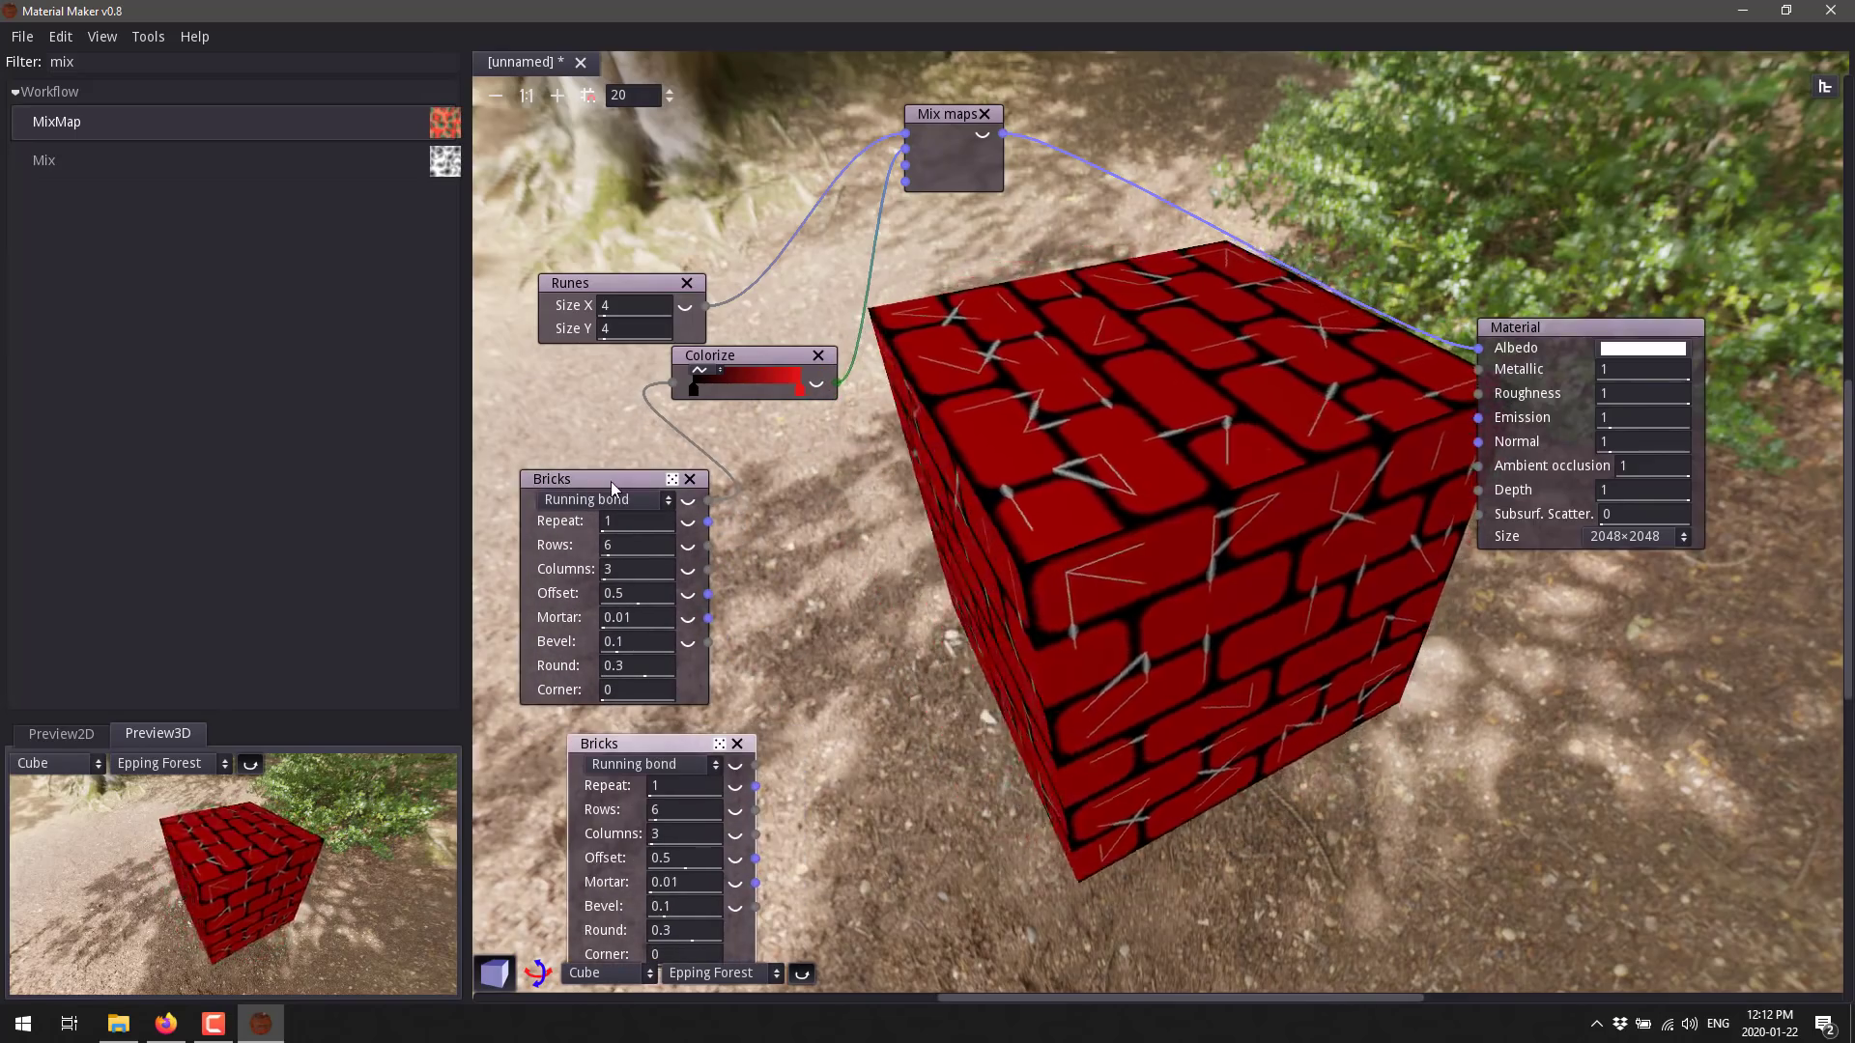
left_click_drag(611, 481, 573, 440)
left_click_drag(650, 734, 620, 723)
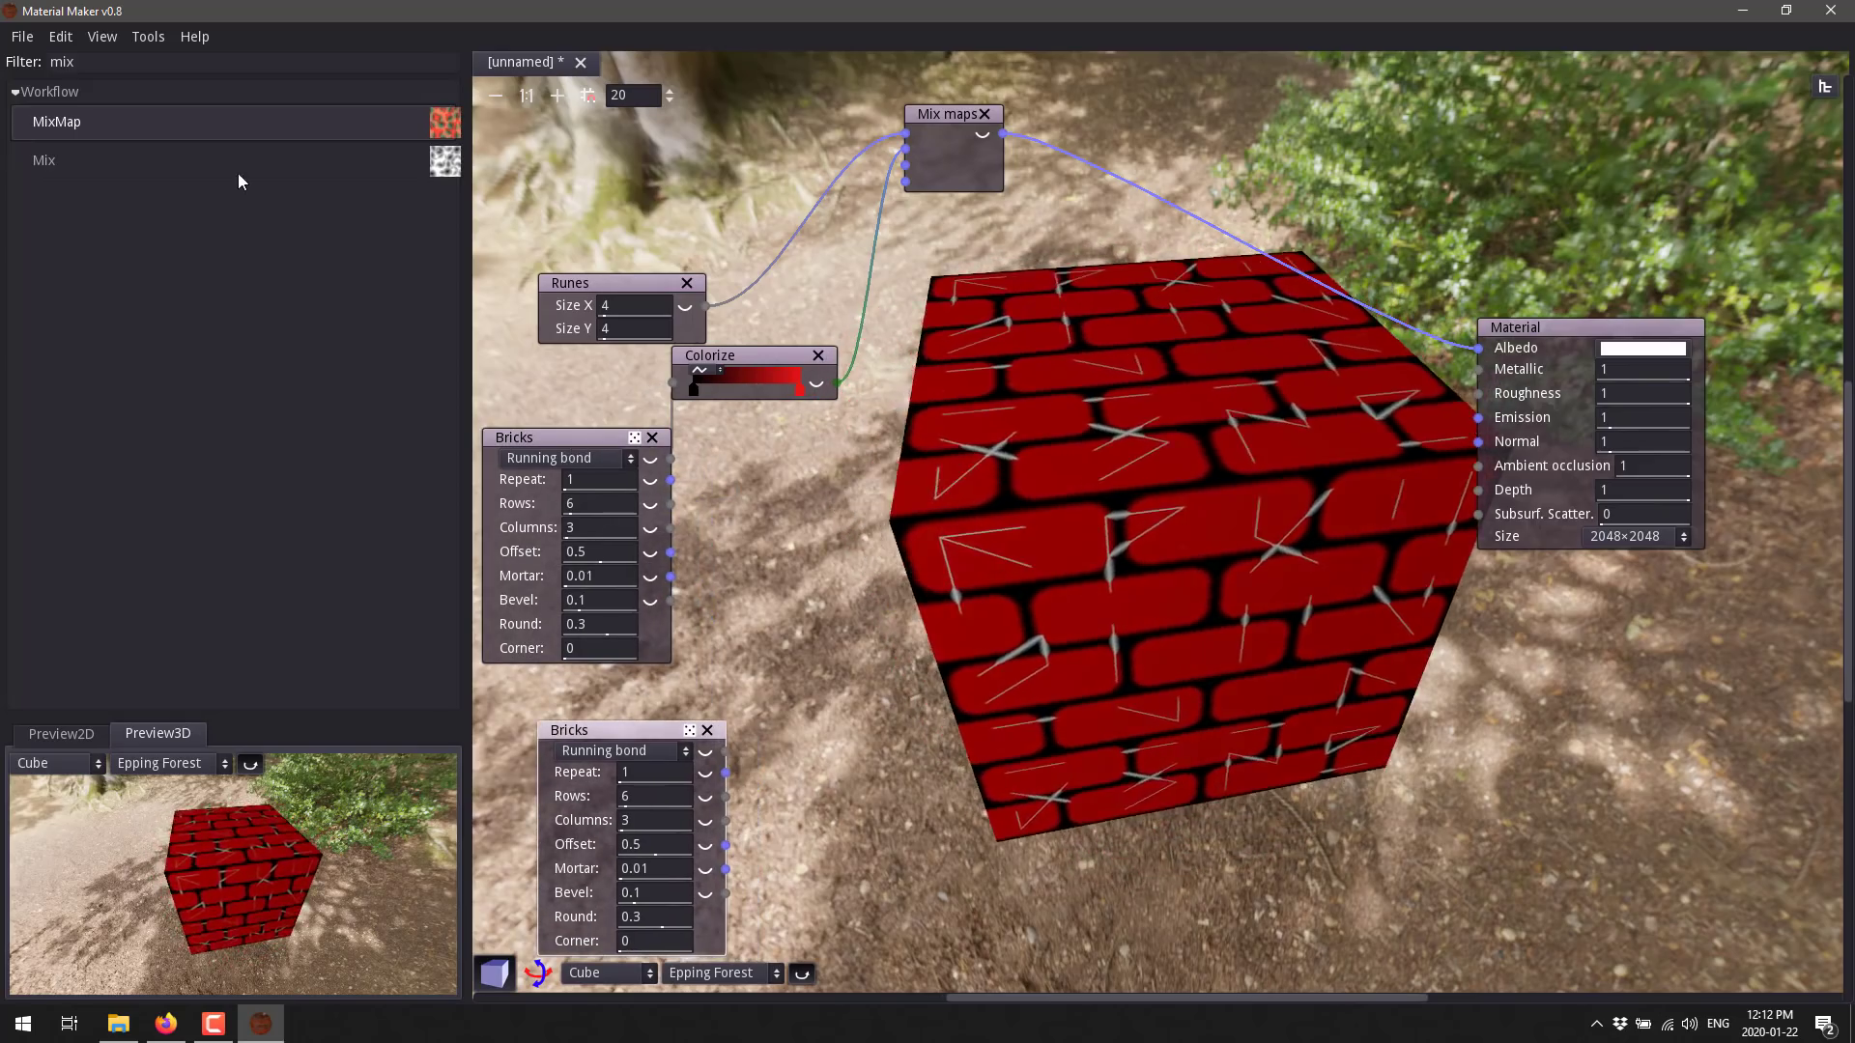
key("ctrl+f")
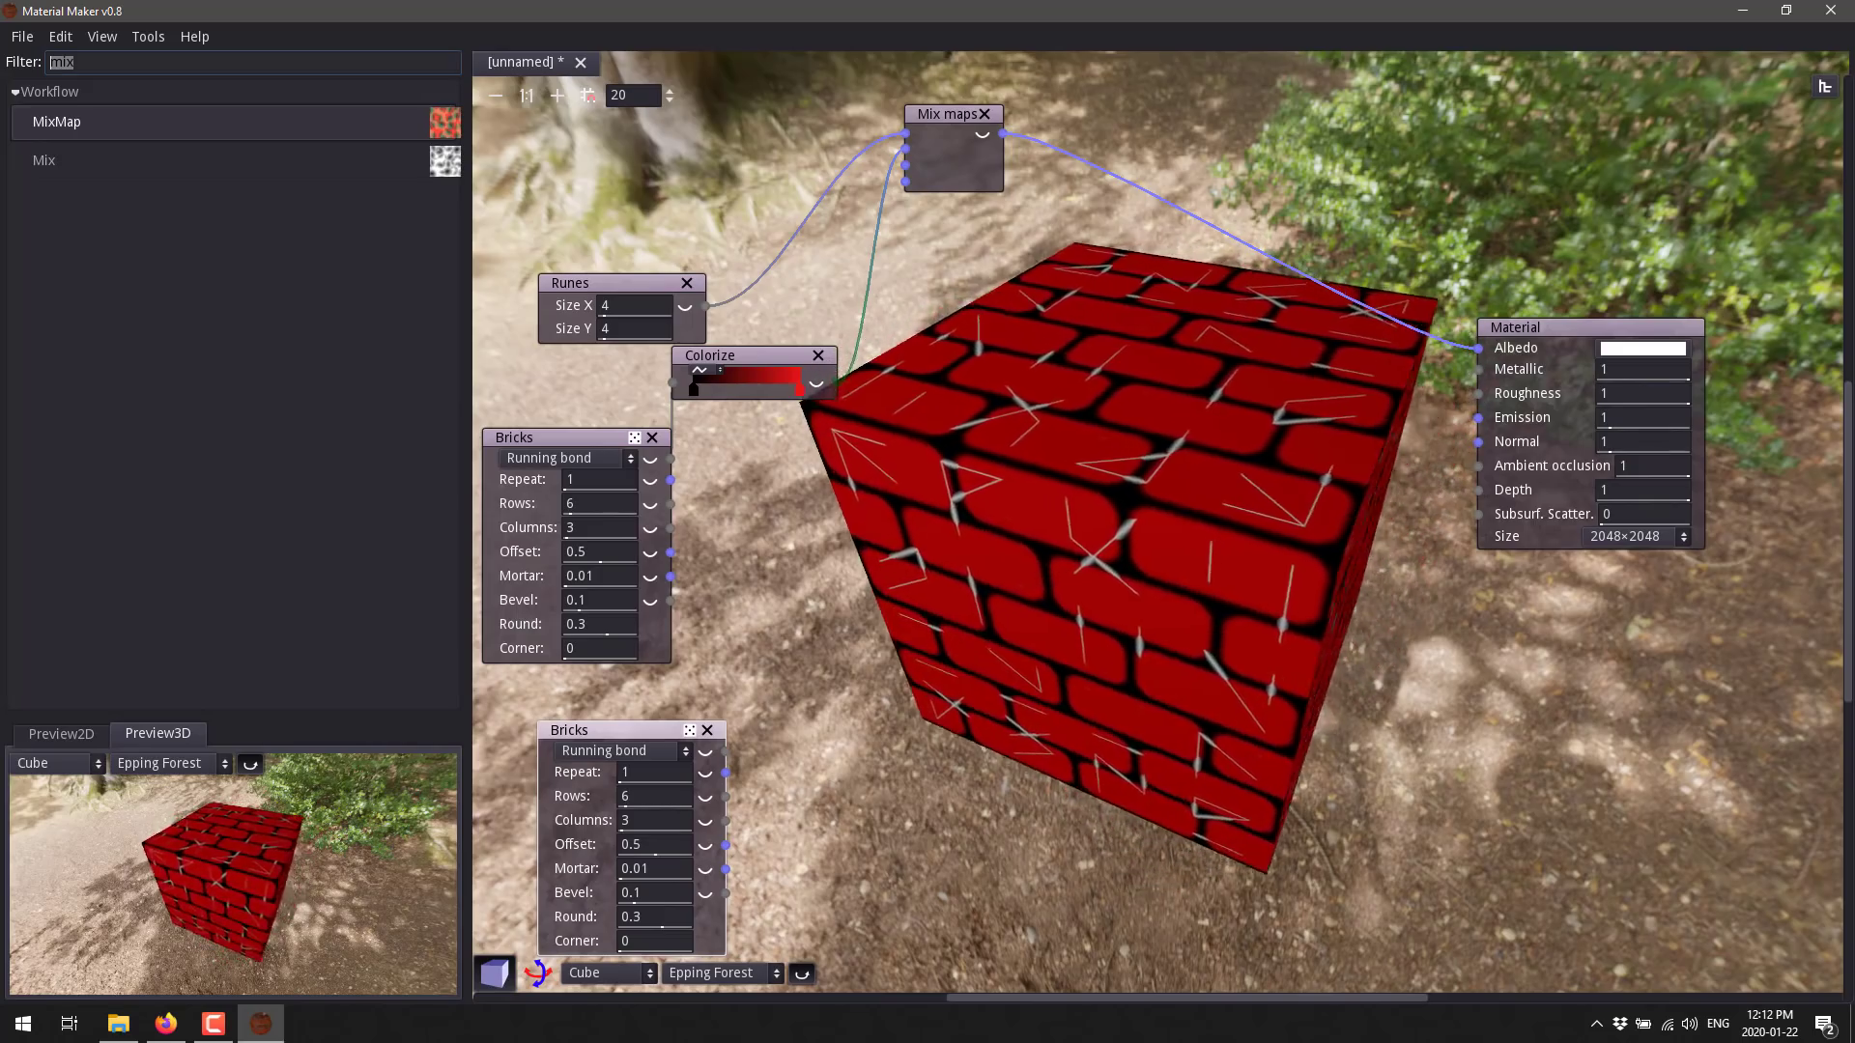
Add a Normal Map node fed by the copied Bricks, show its preview, then clear the library filter.
type("norma")
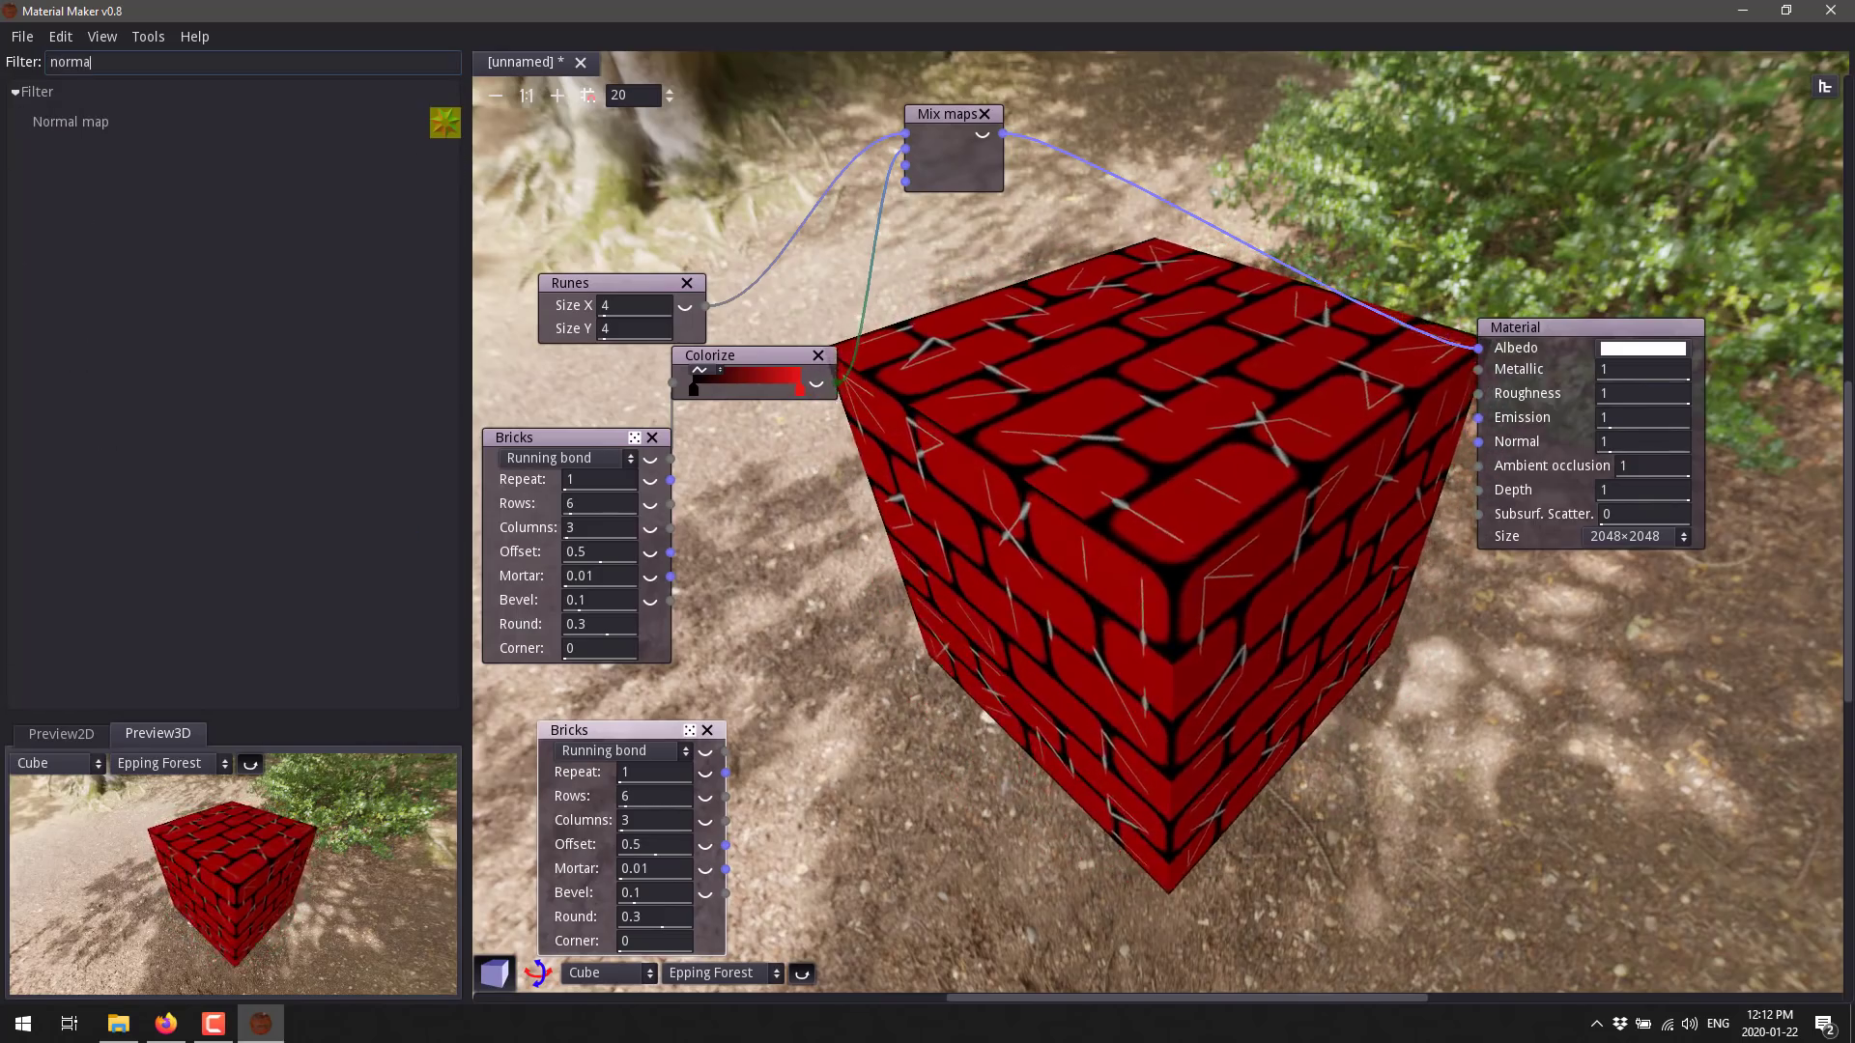
left_click_drag(97, 121, 902, 874)
left_click_drag(724, 751, 890, 869)
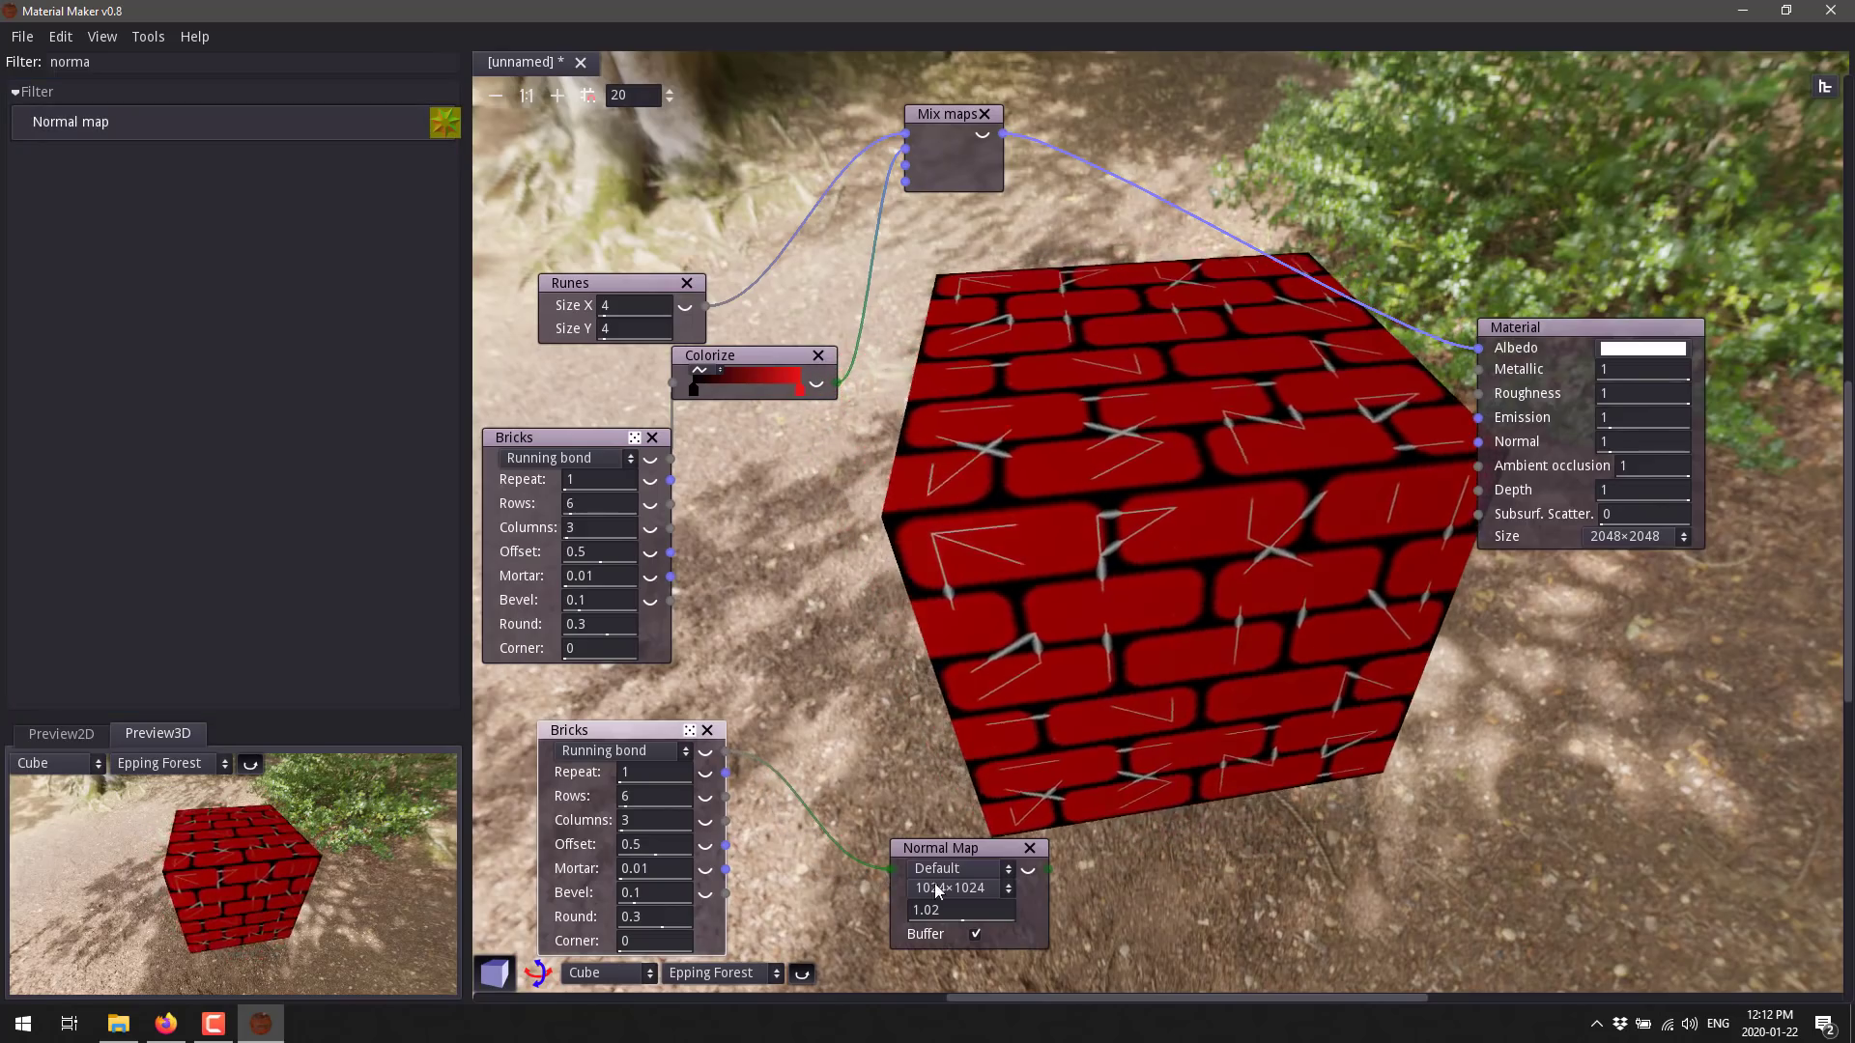
left_click(1028, 869)
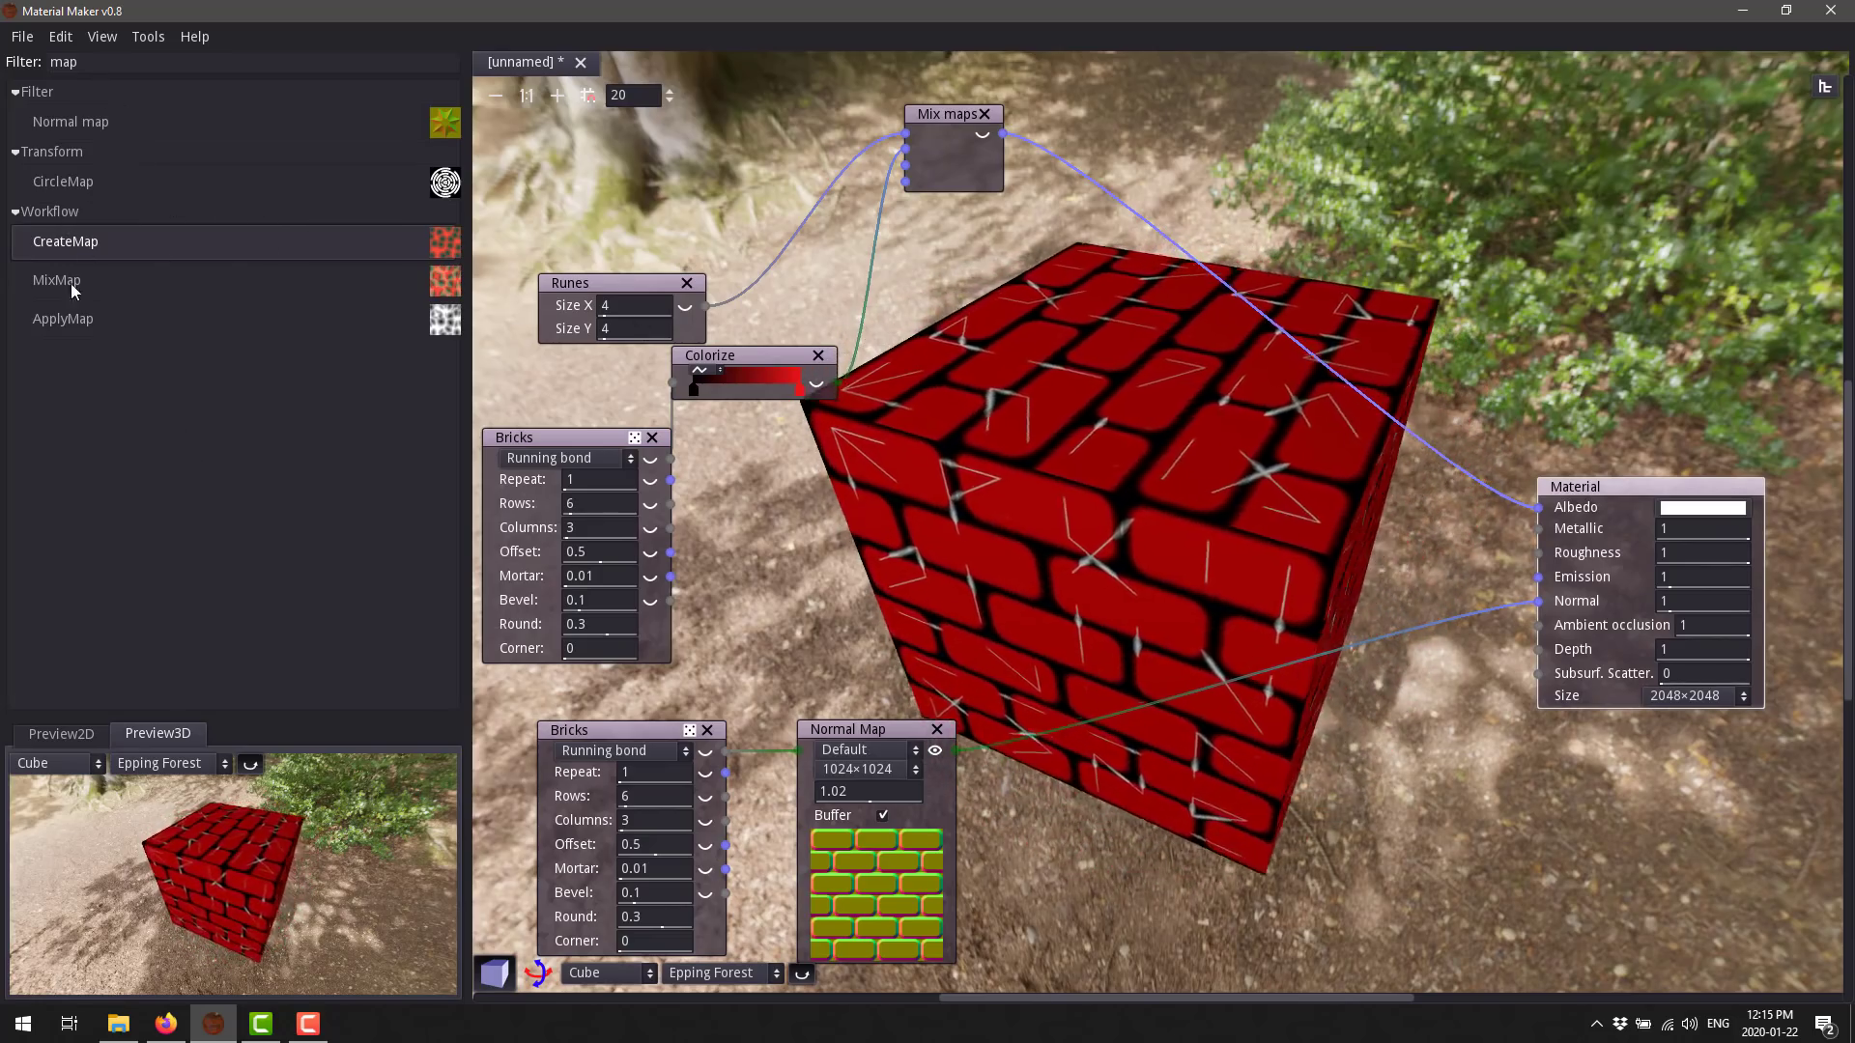
left_click(135, 61)
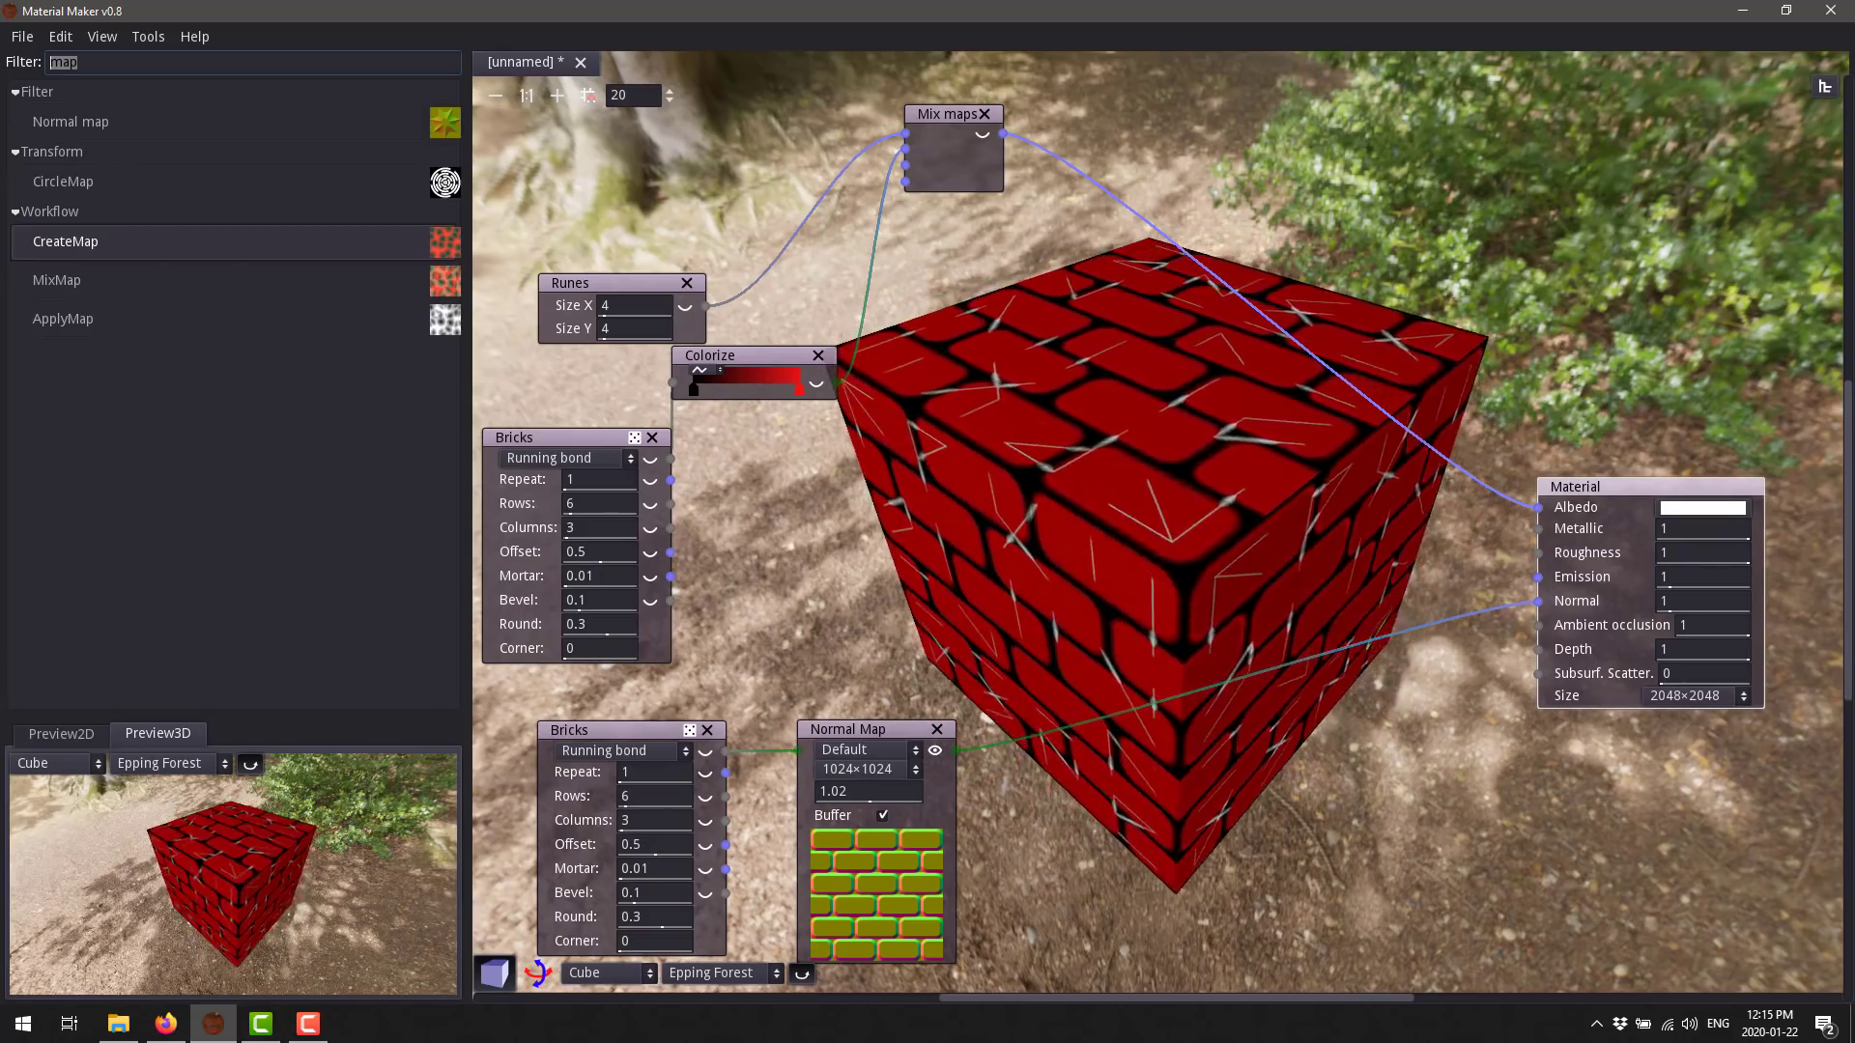
key("BackSpace")
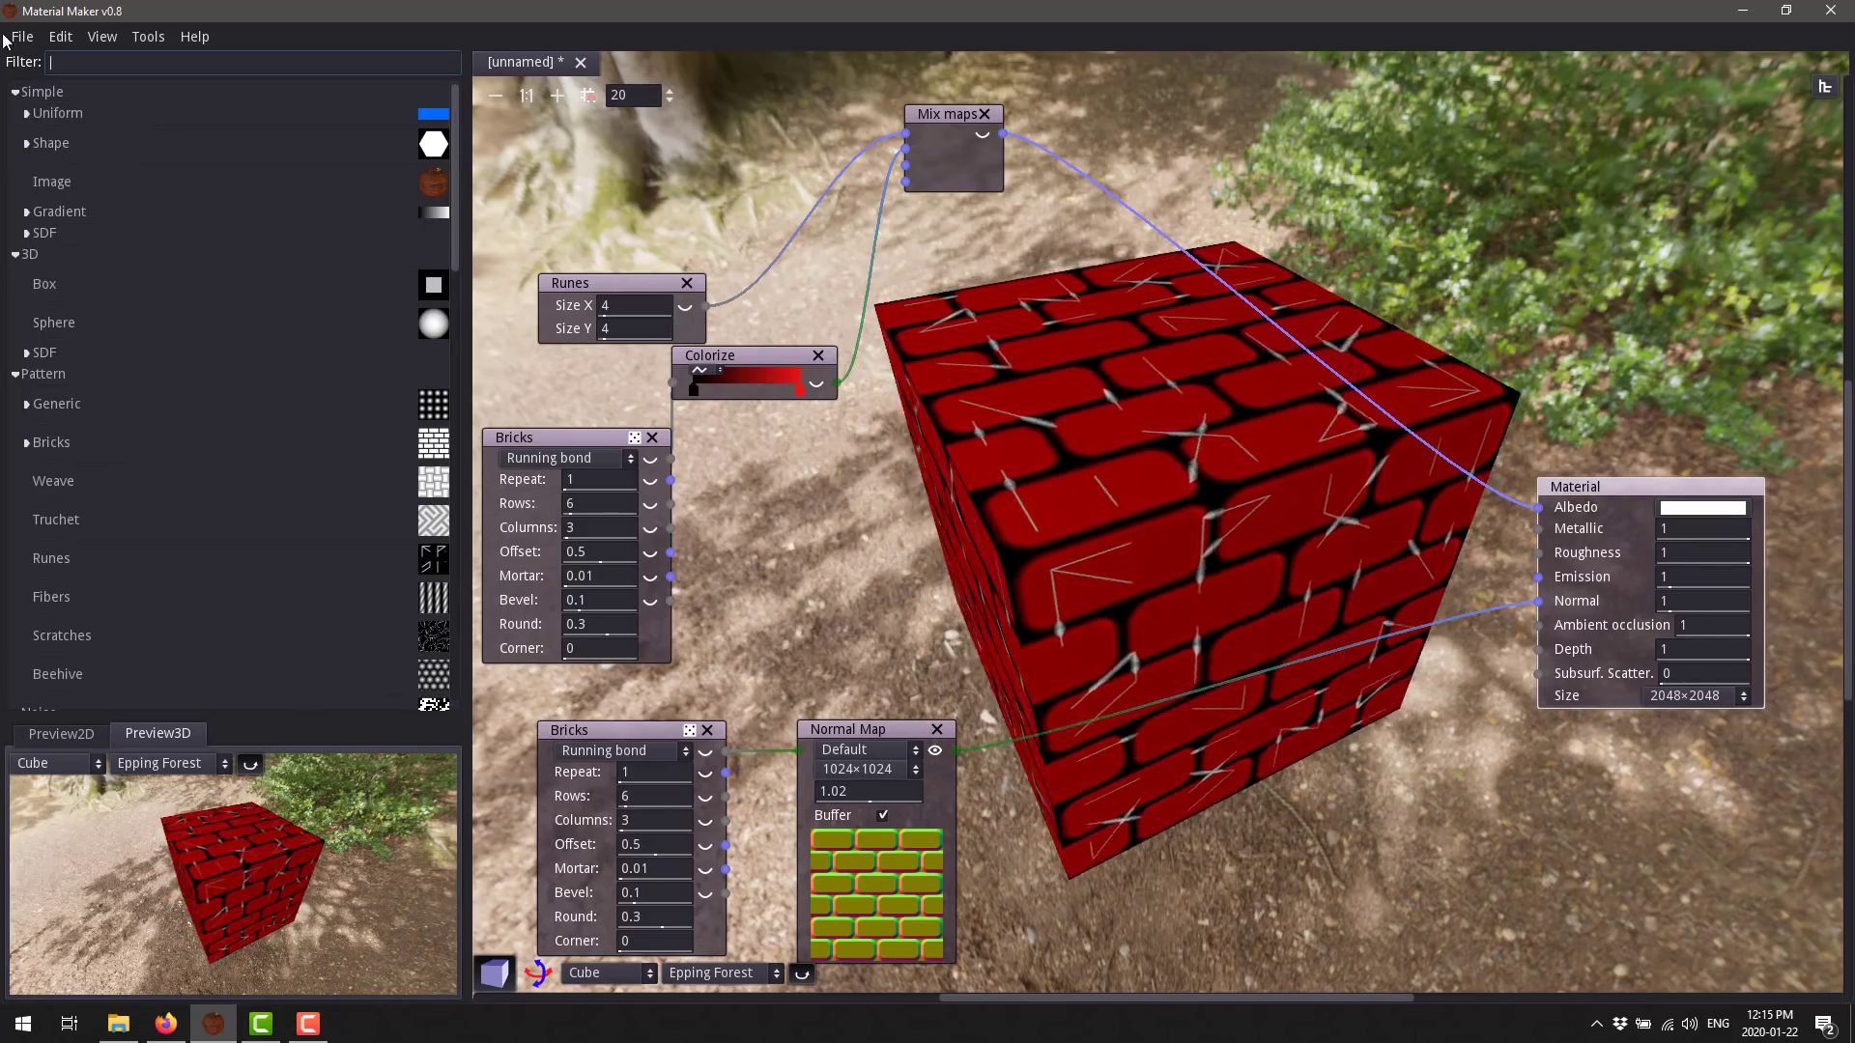
Open the recent example skulls.ptex from the File menu.
left_click(22, 36)
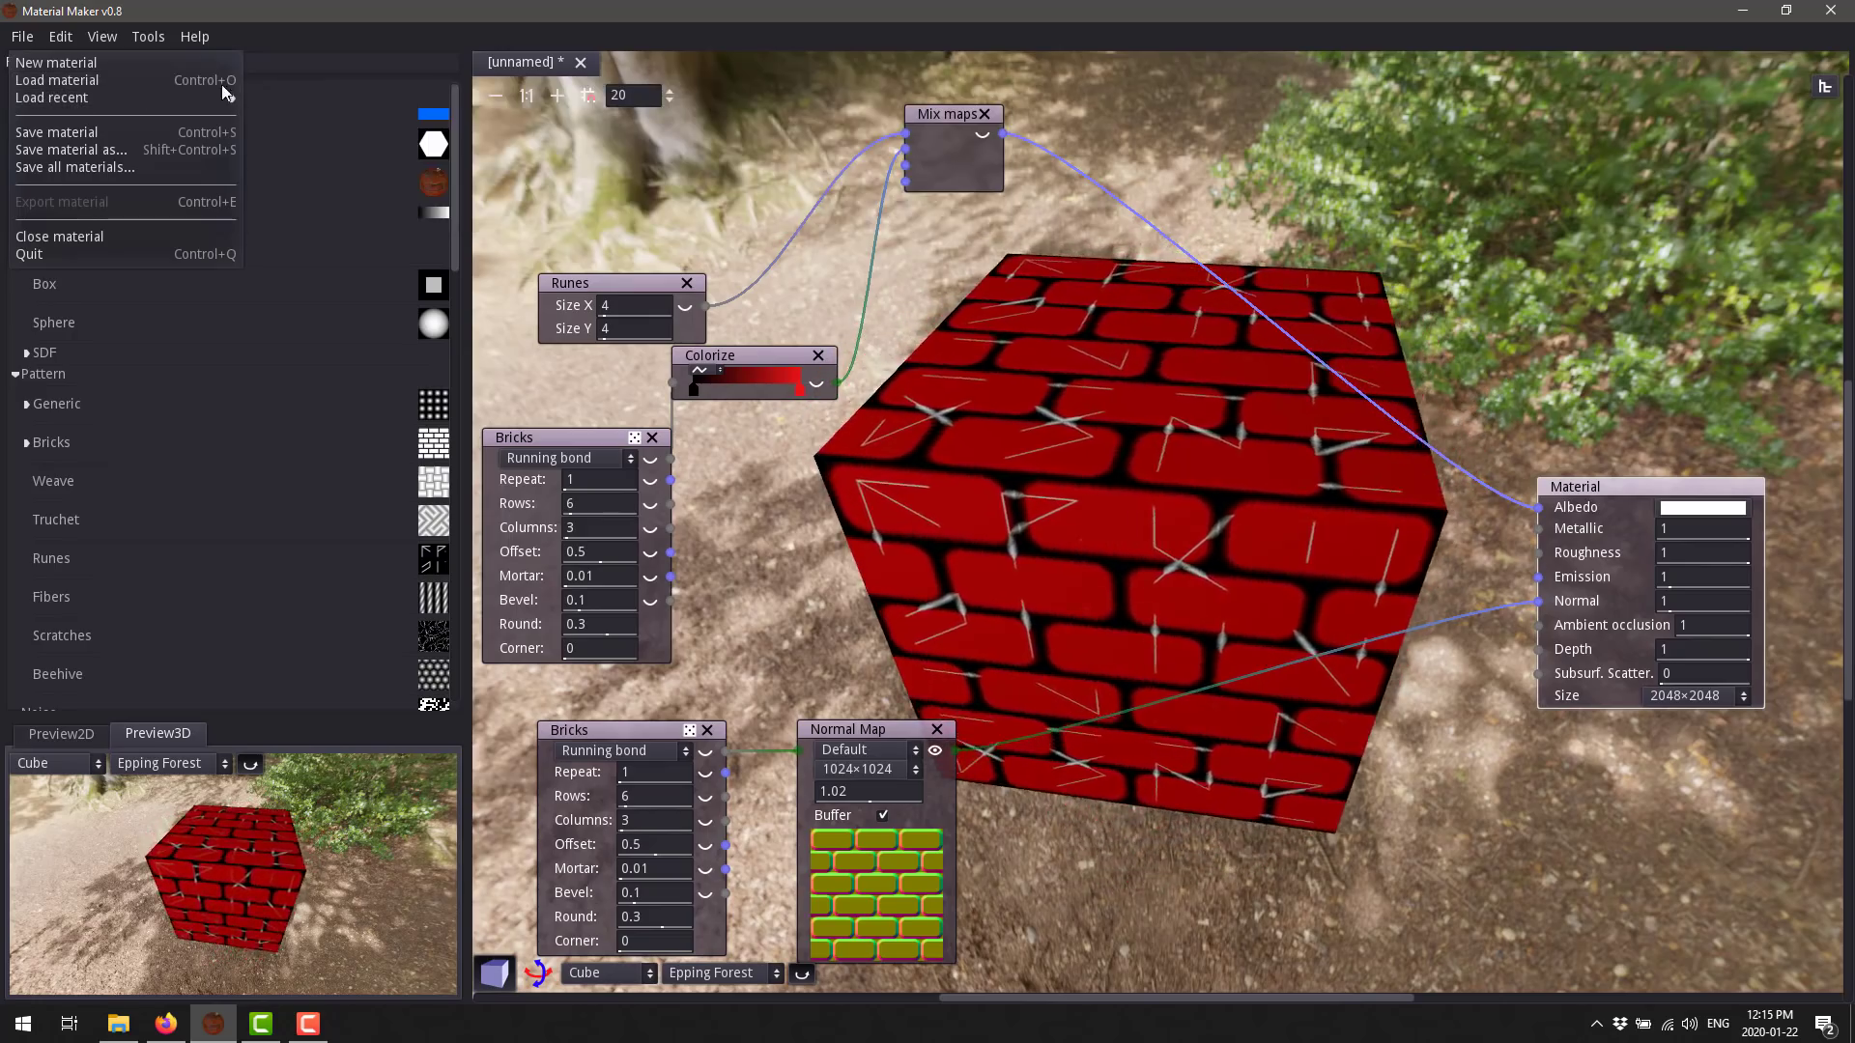
mouse_move(205, 96)
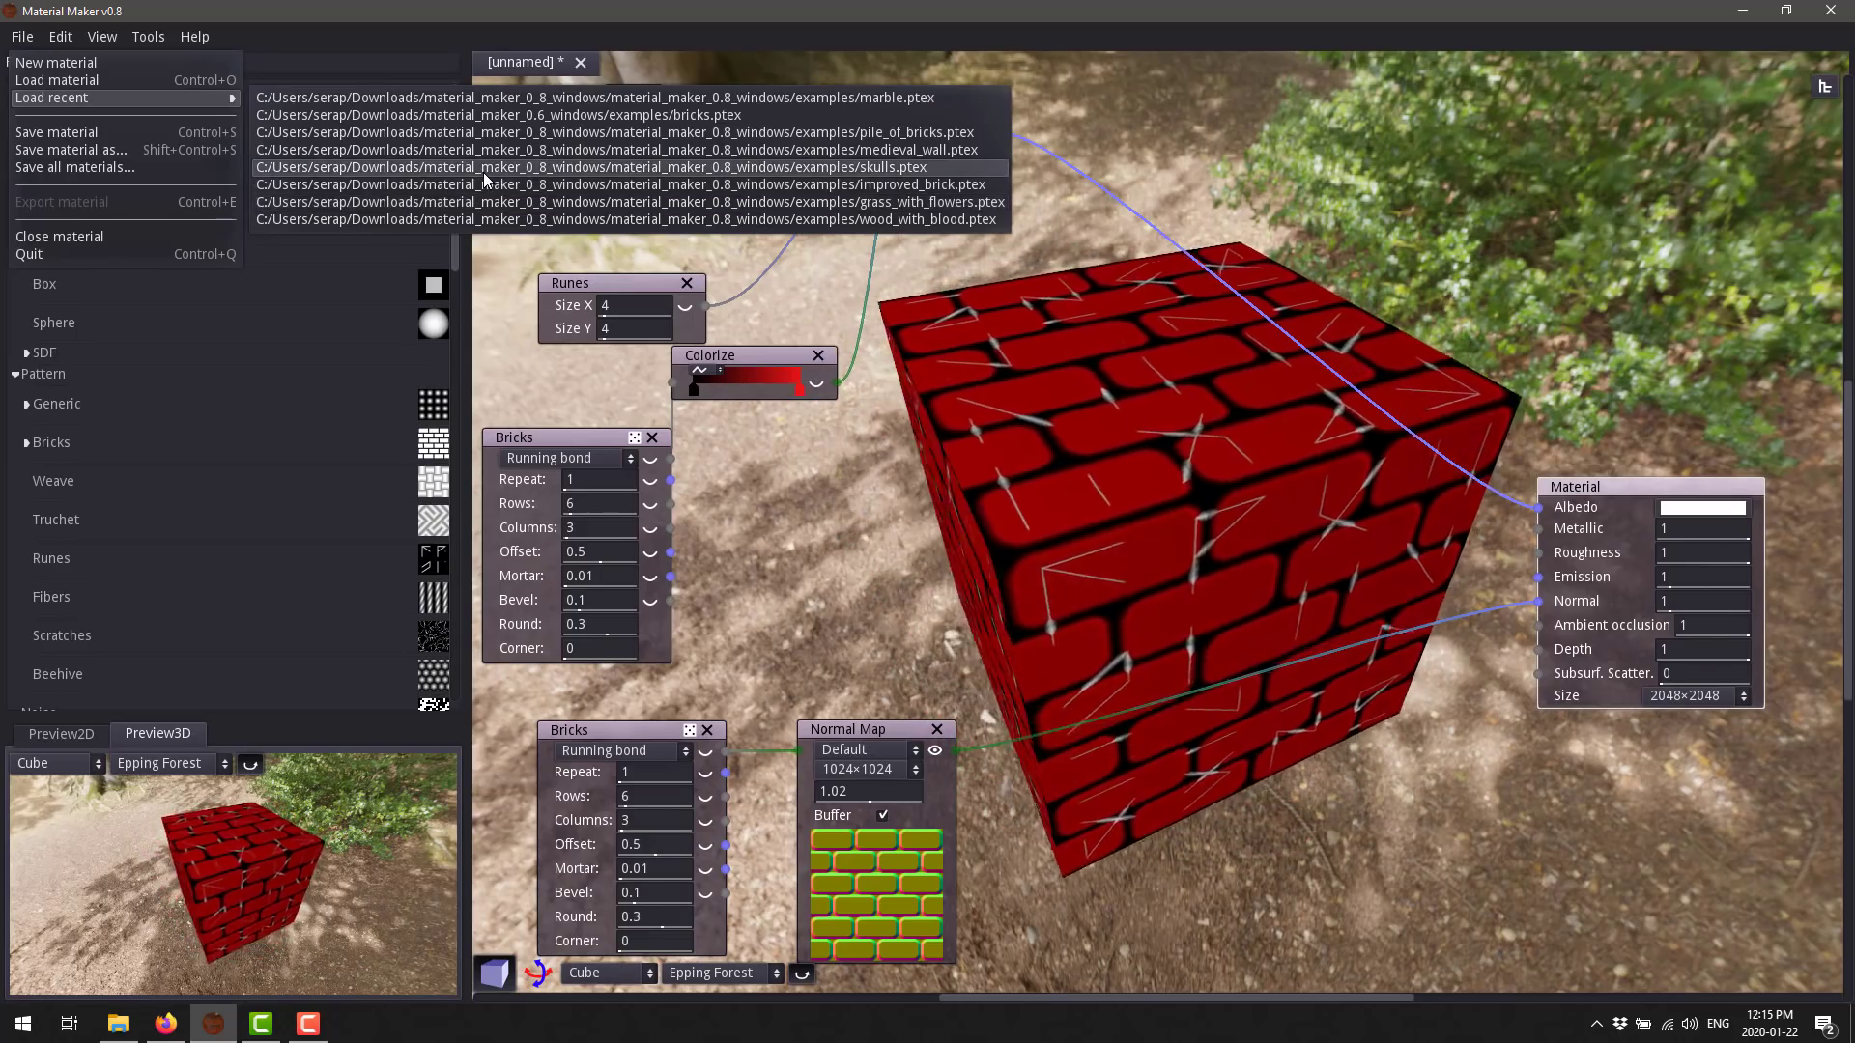
left_click(483, 172)
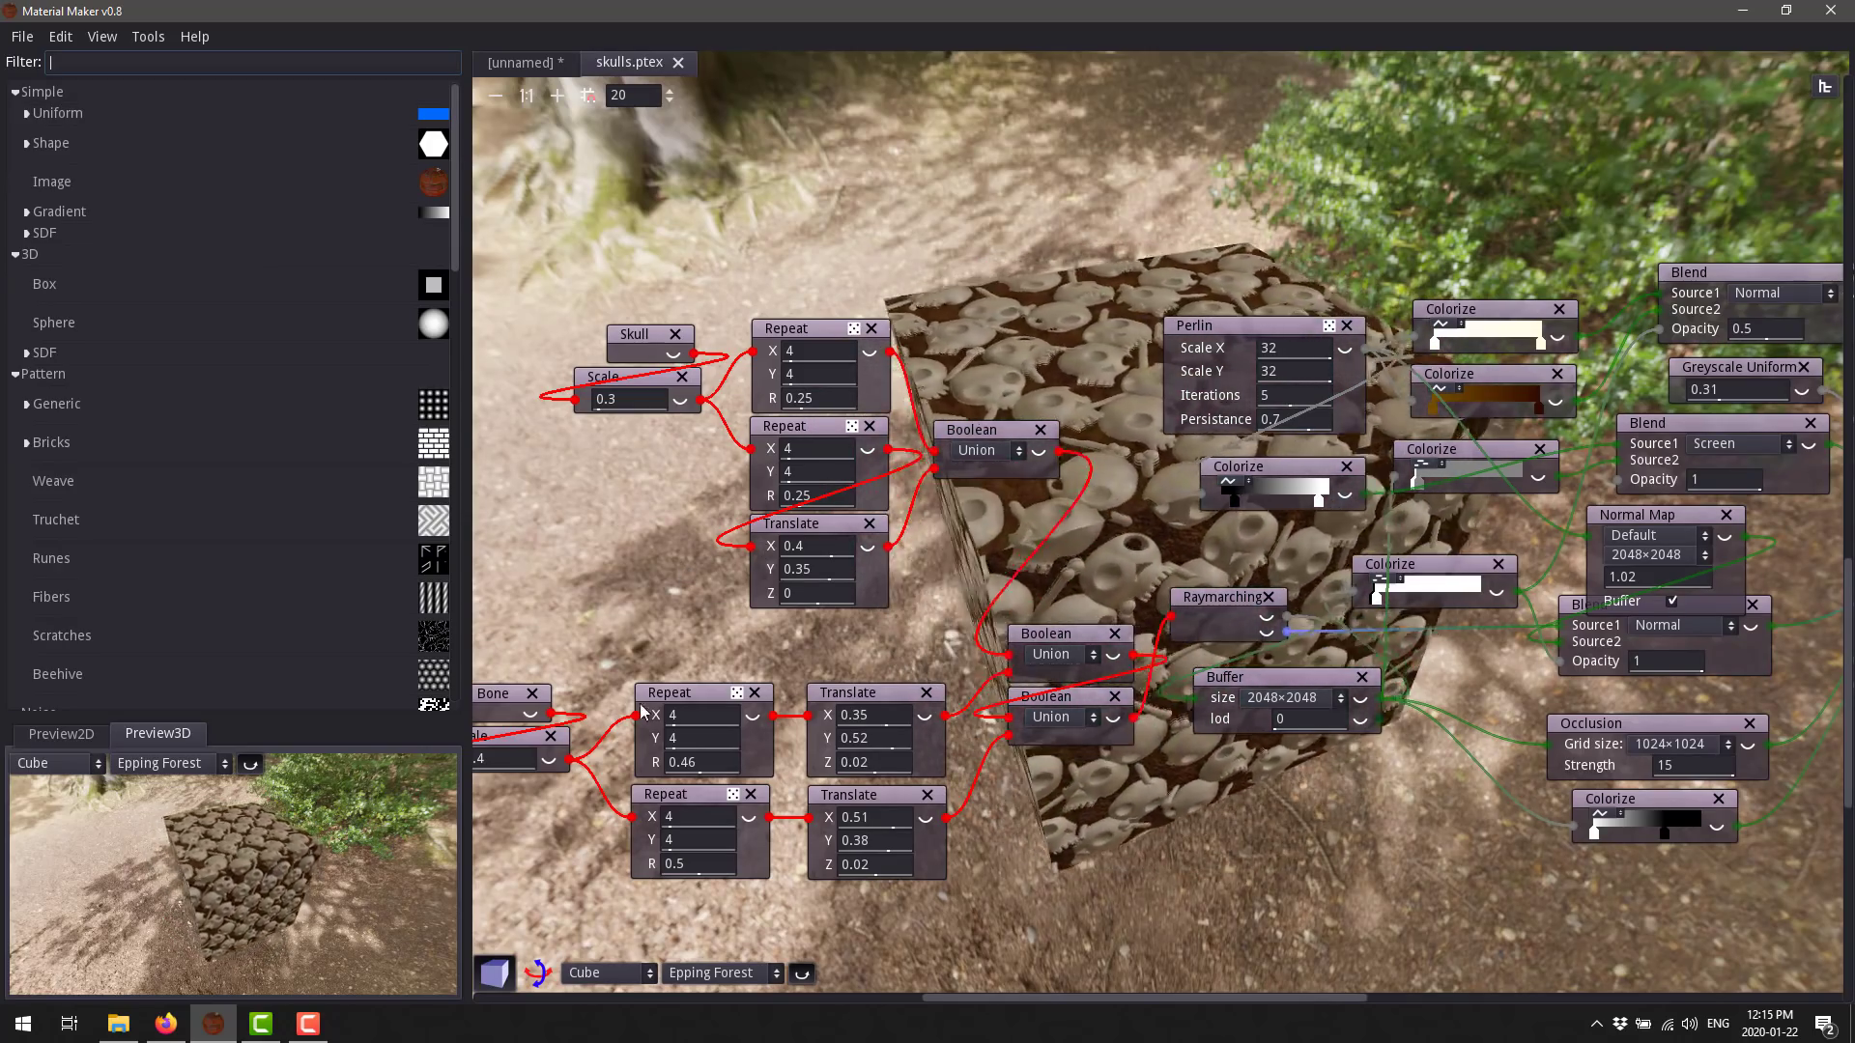
Pan around the skulls graph, move the Raymarching node lower, and scroll the node library.
scroll(991, 582, "right", 2)
scroll(991, 583, "right", 5)
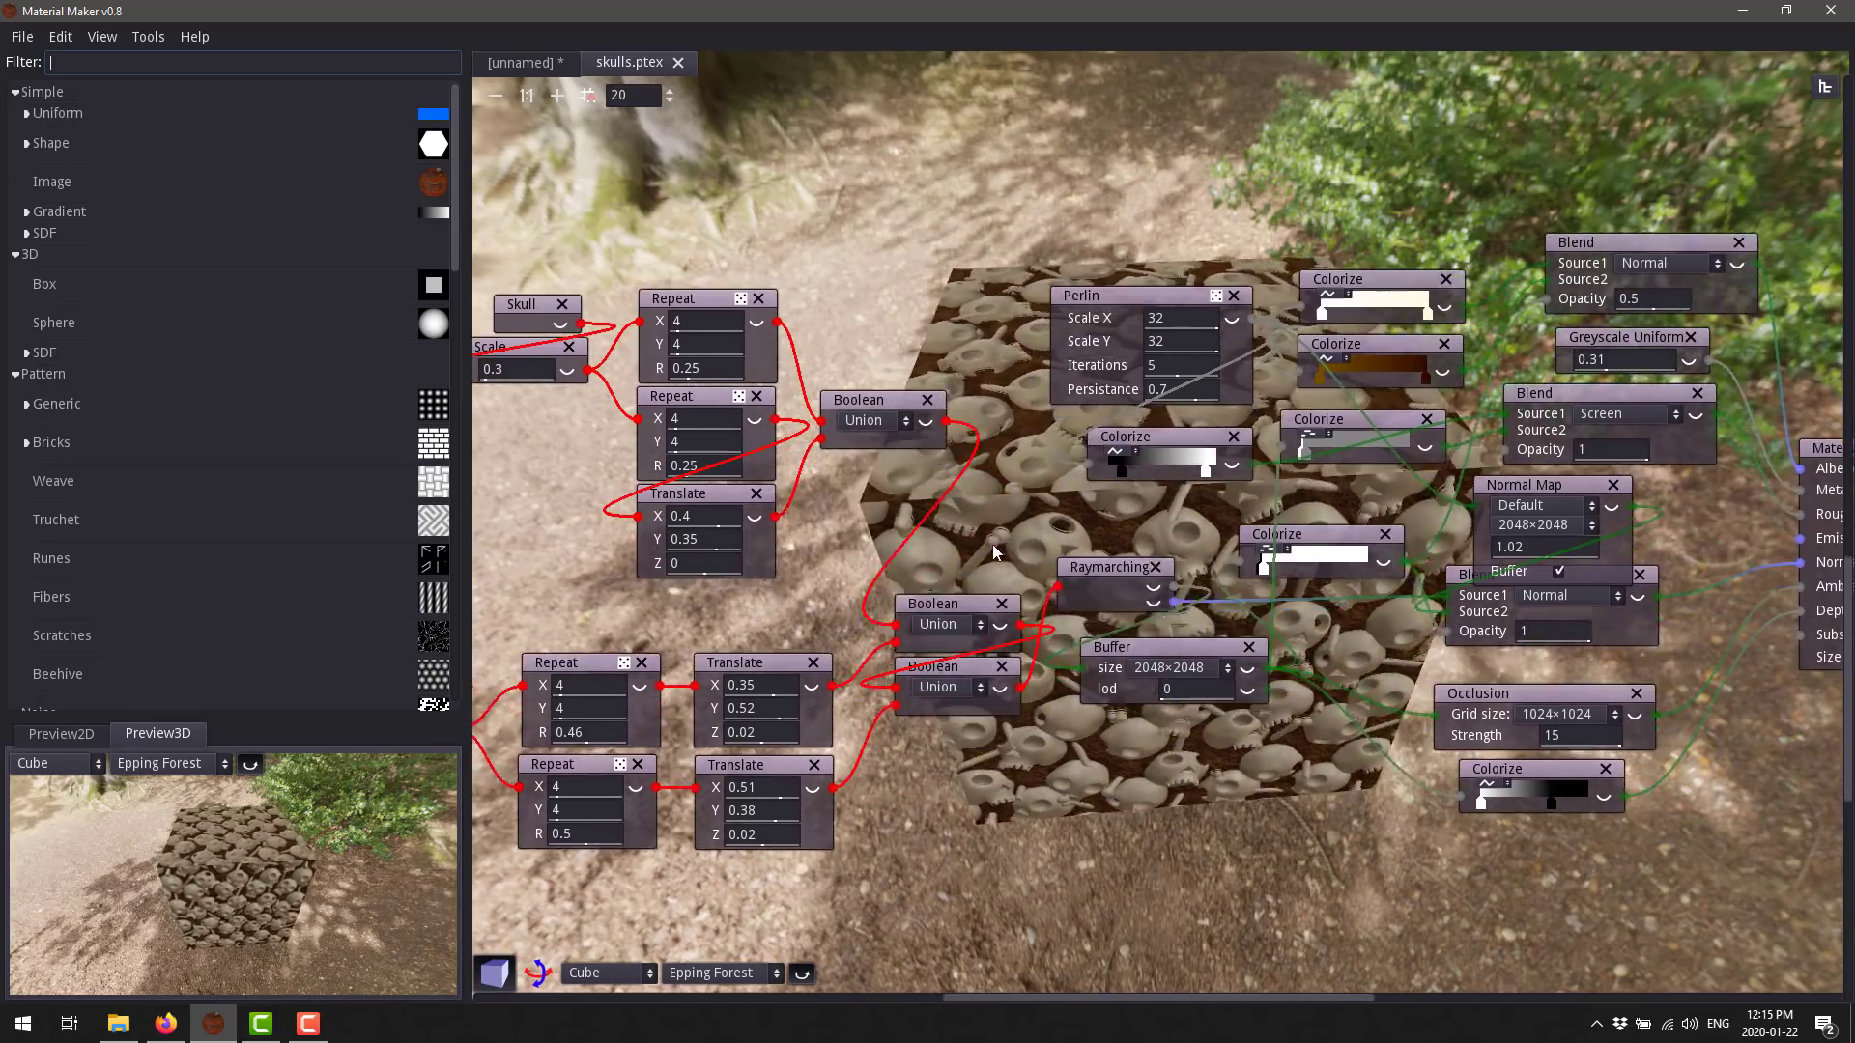
scroll(798, 486, "down", 3)
middle_click_drag(866, 445, 1133, 399)
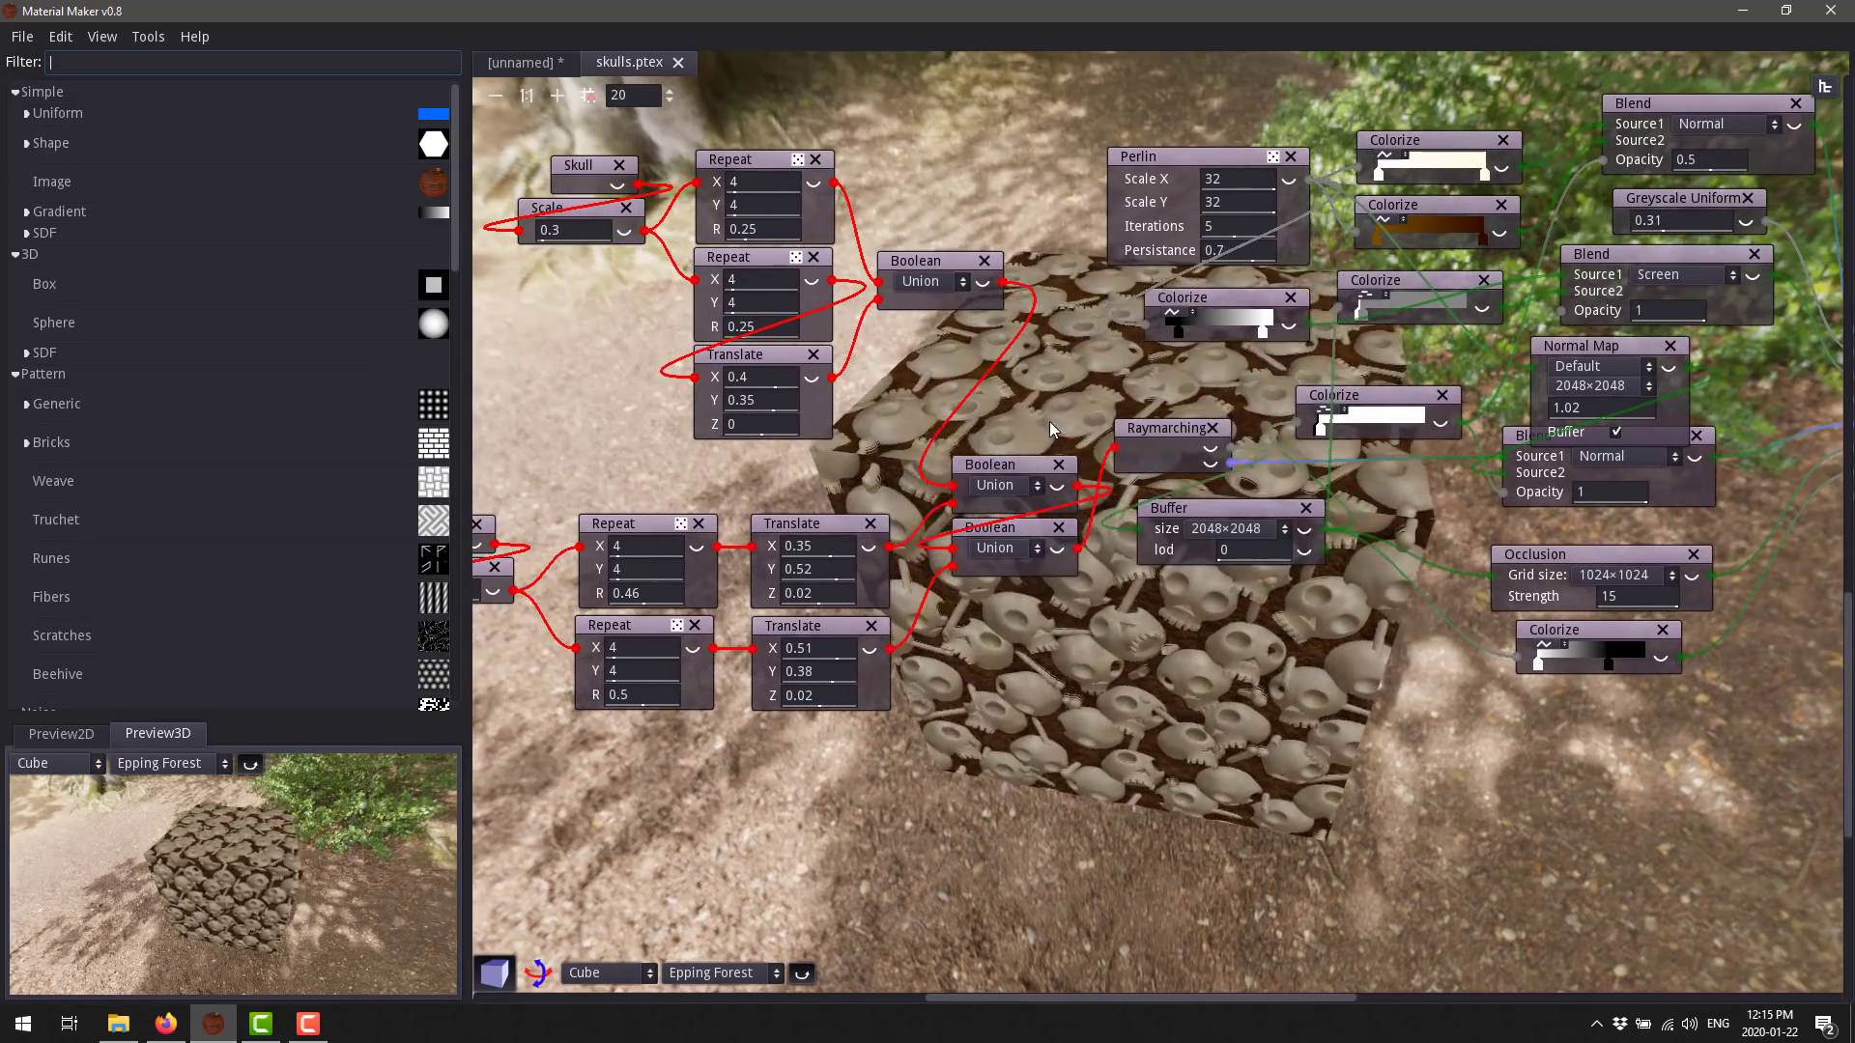
middle_click_drag(904, 544, 712, 565)
middle_click_drag(1190, 591, 1630, 521)
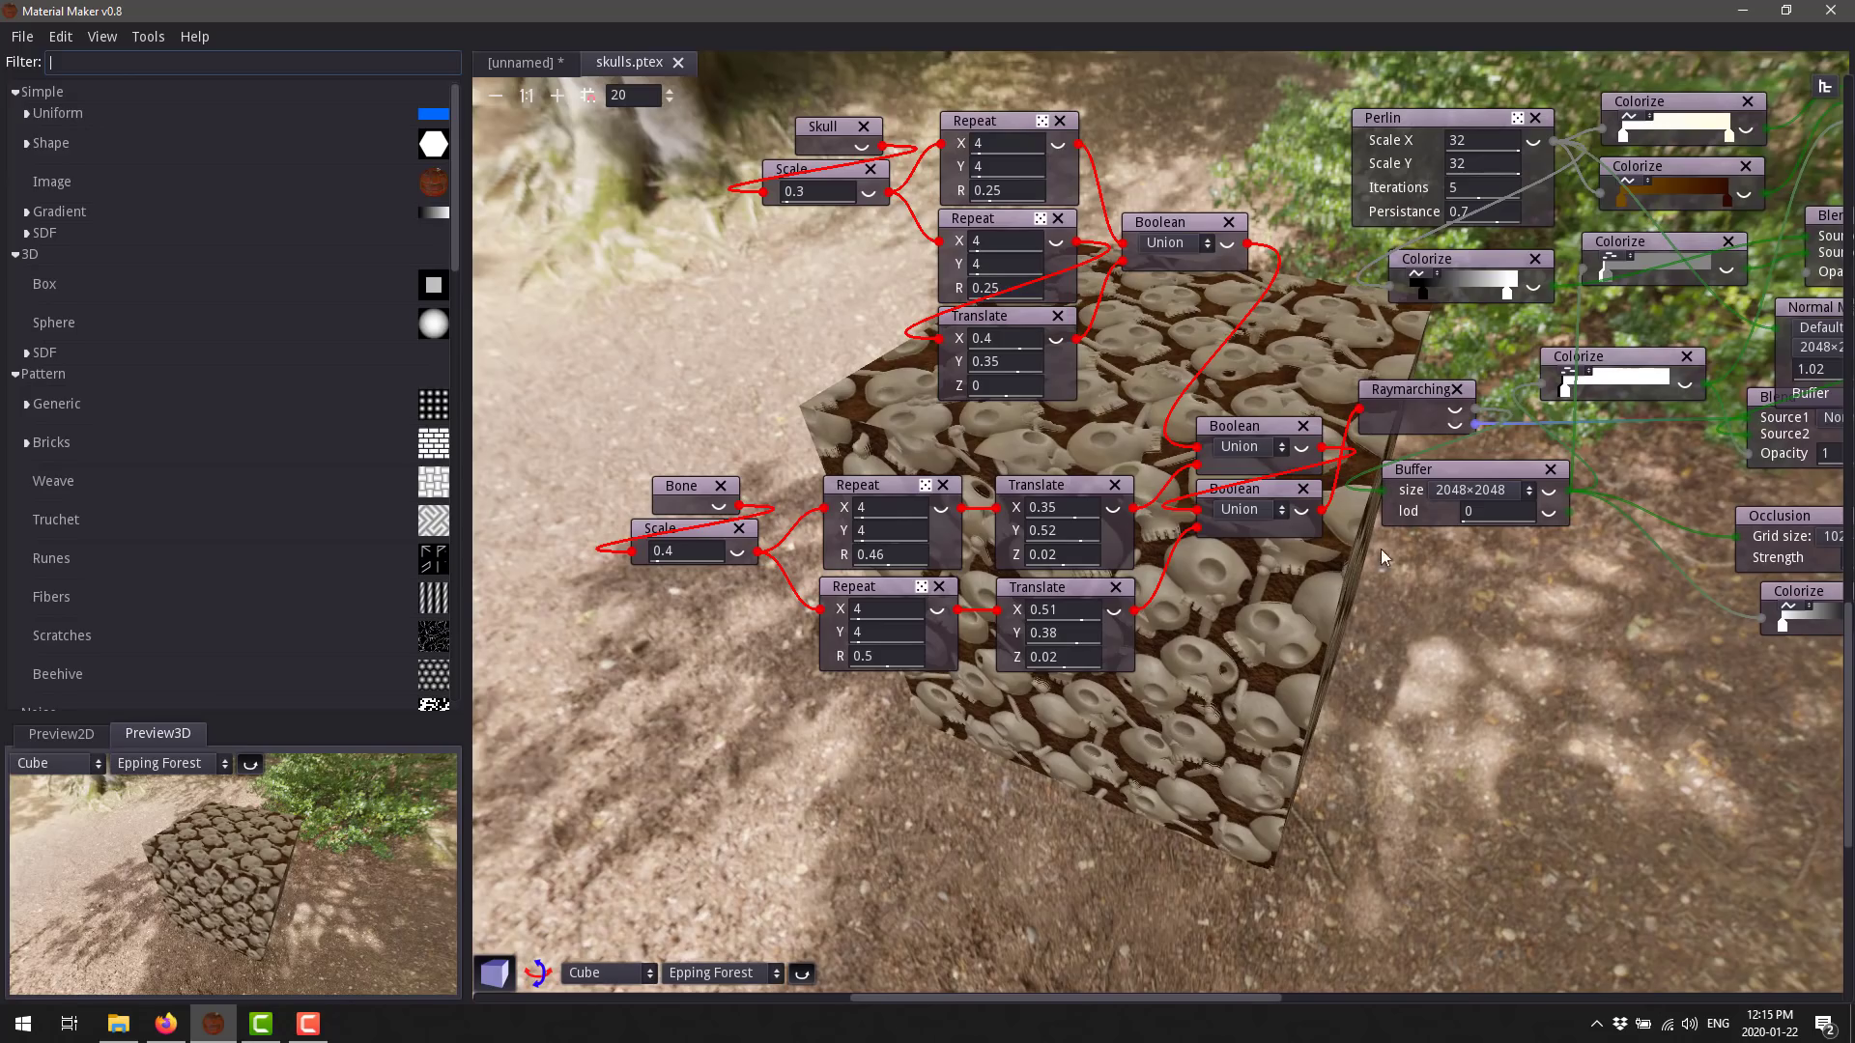
left_click_drag(1422, 386, 1399, 626)
middle_click_drag(1274, 384, 1191, 432)
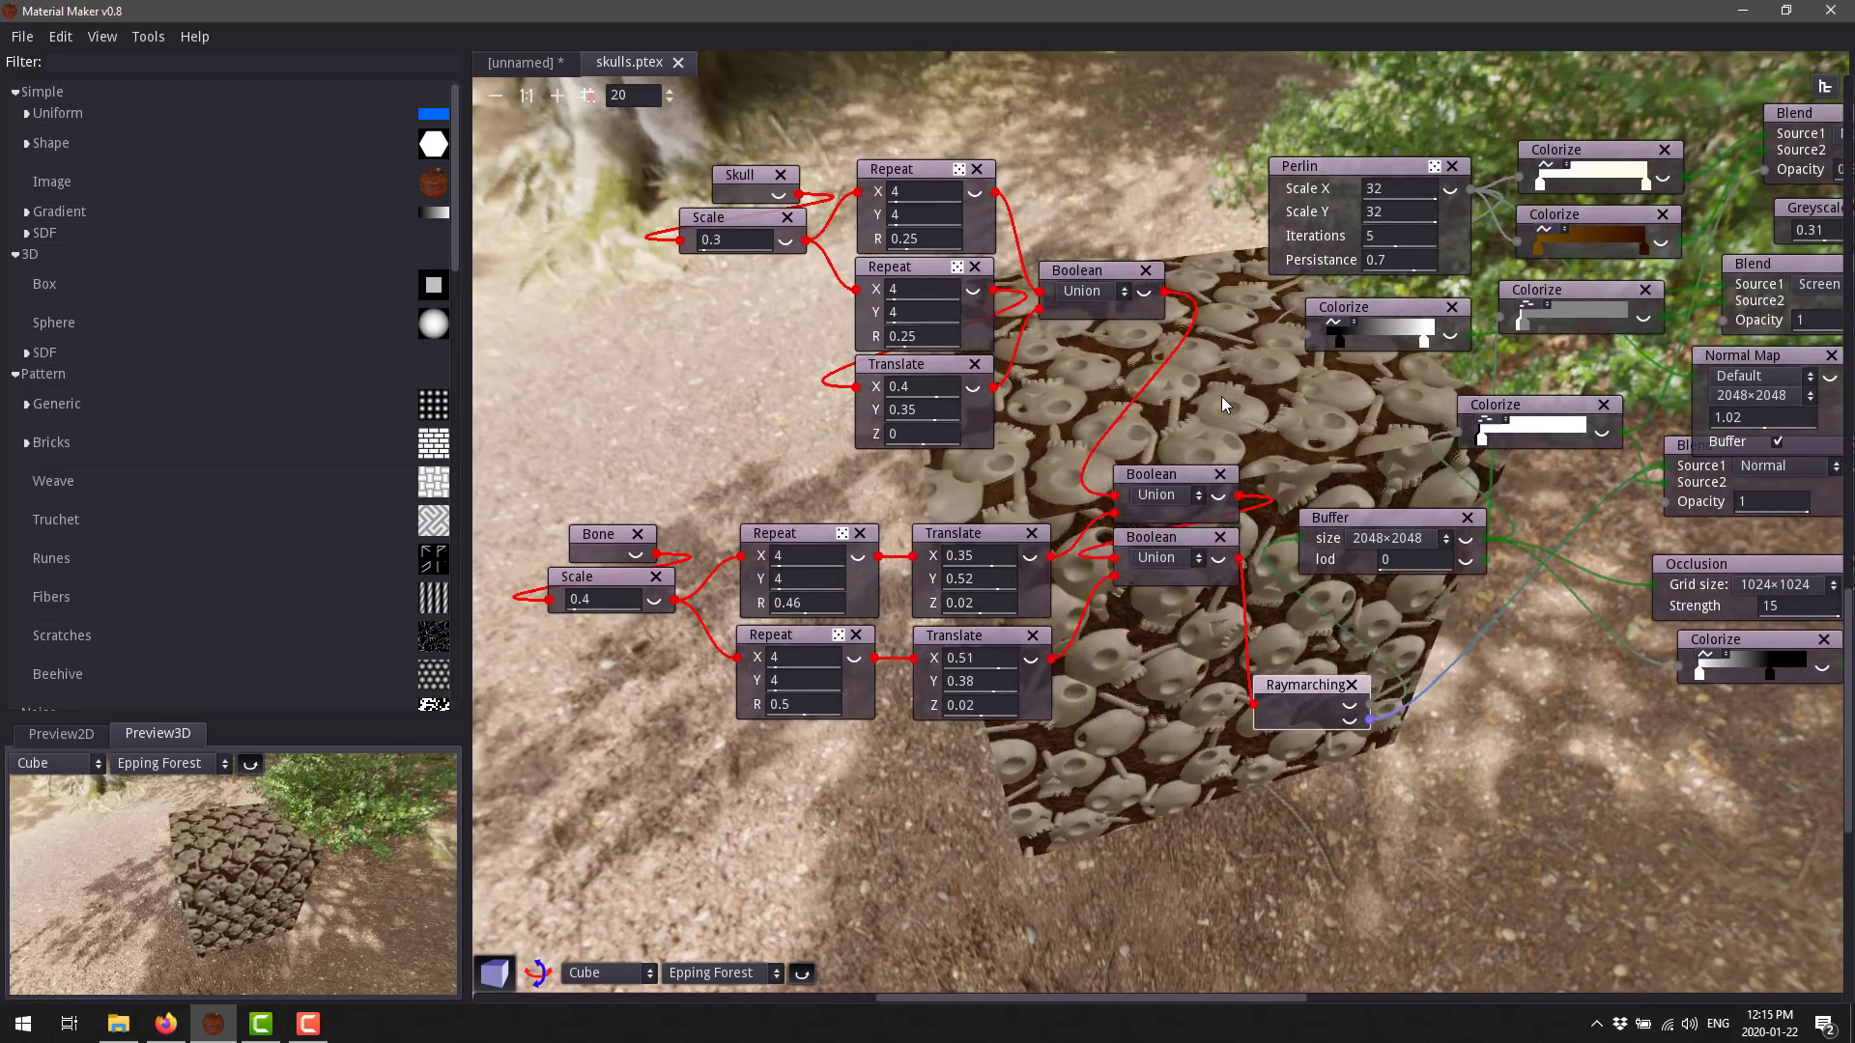
scroll(143, 535, "down", 10)
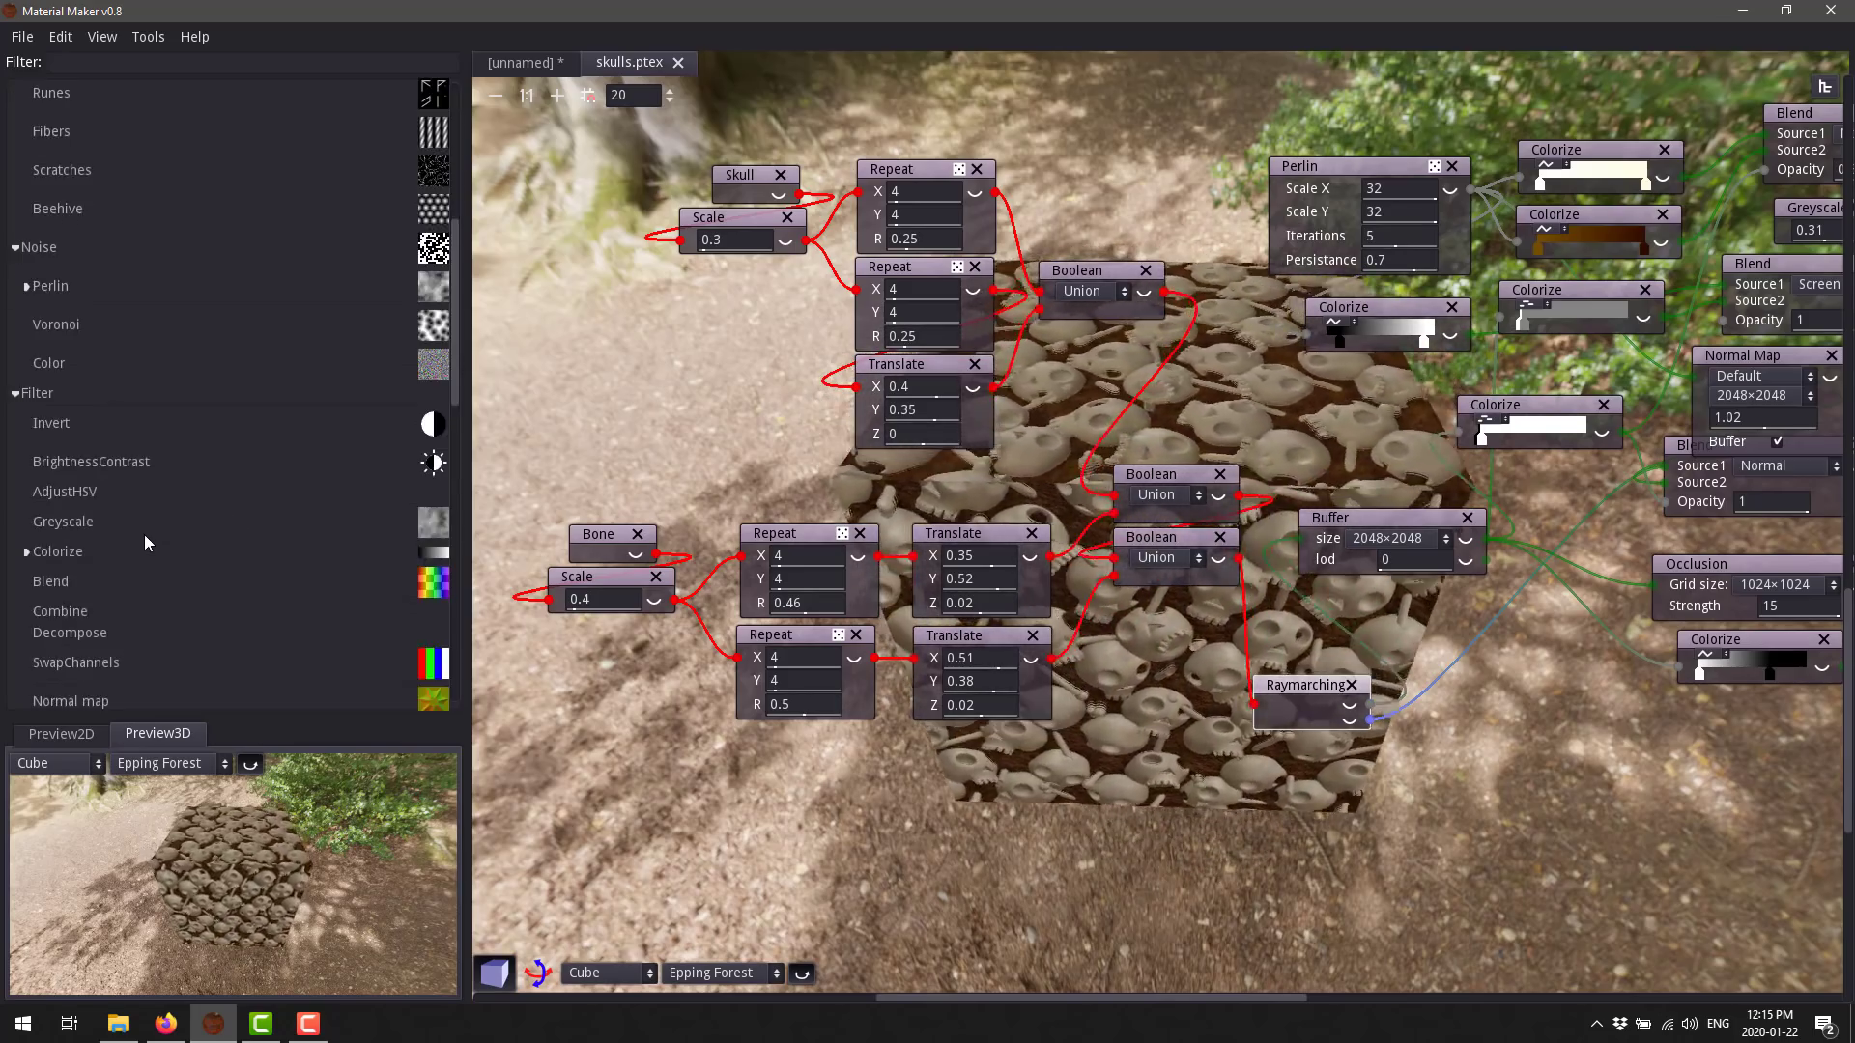
scroll(143, 535, "down", 12)
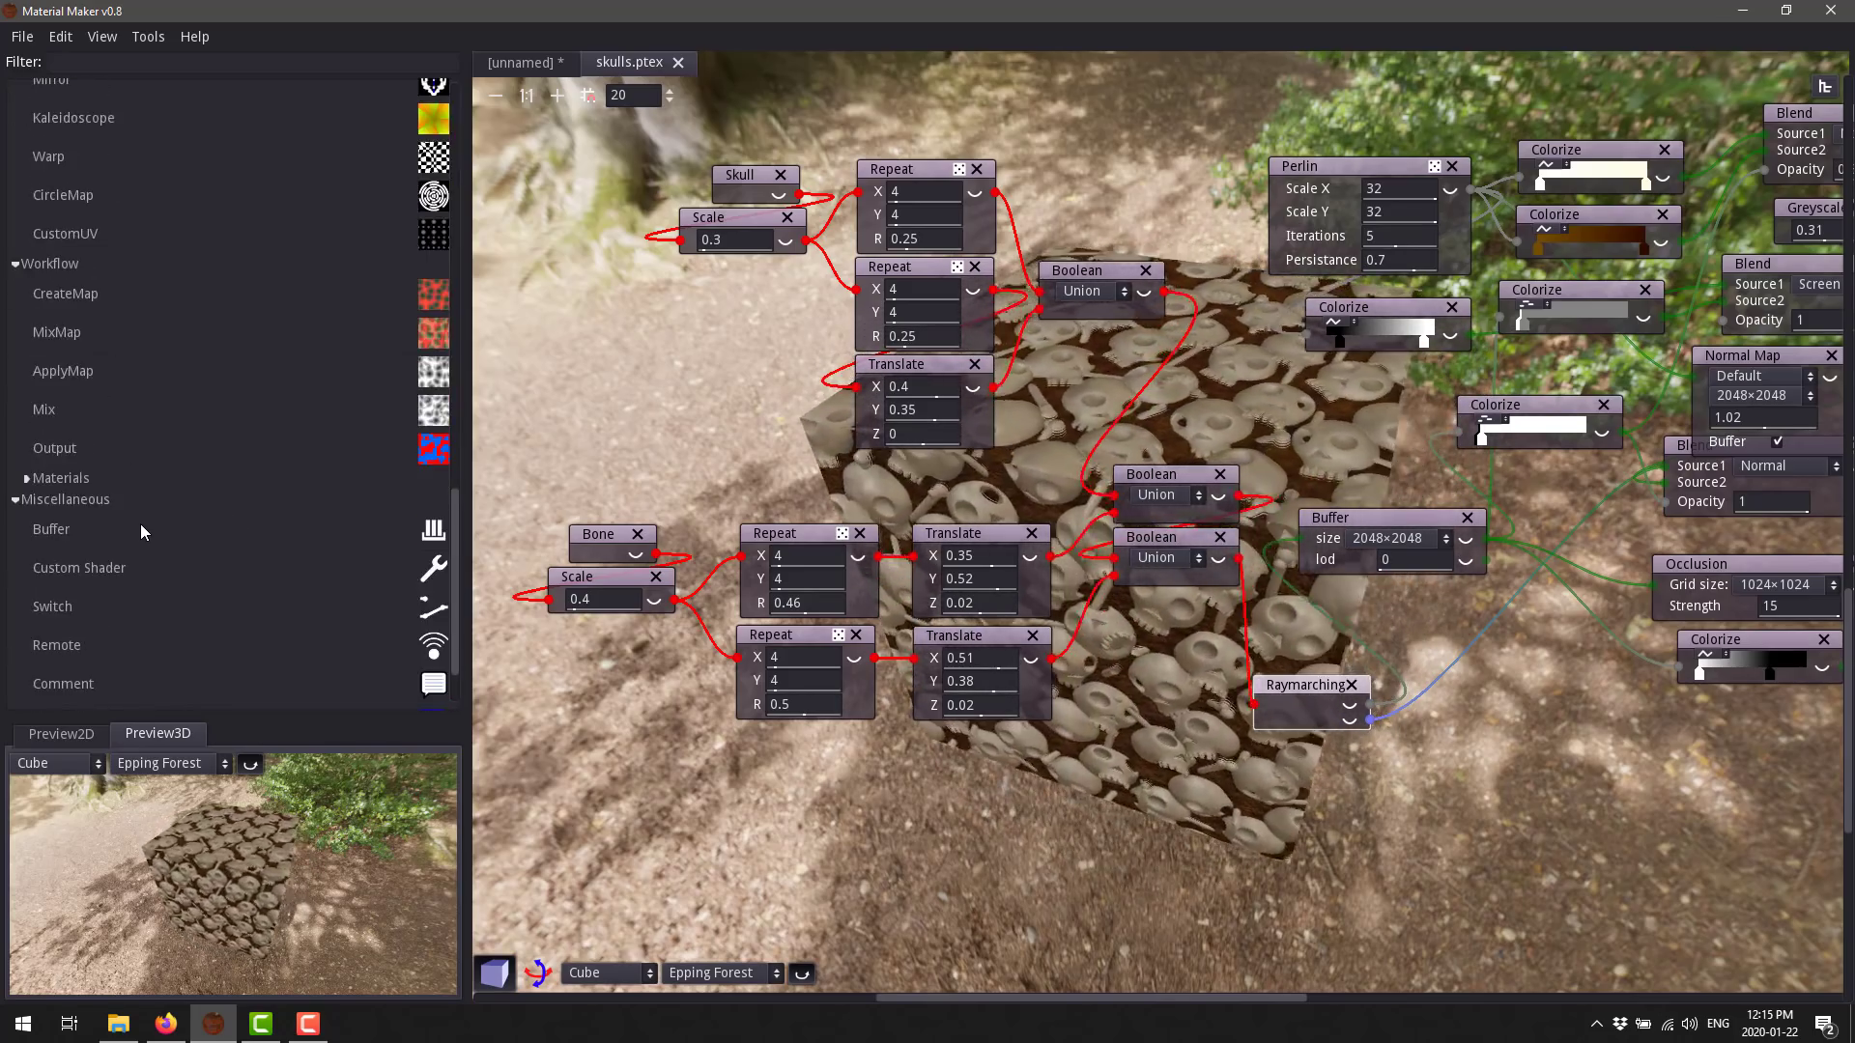
scroll(139, 513, "down", 1)
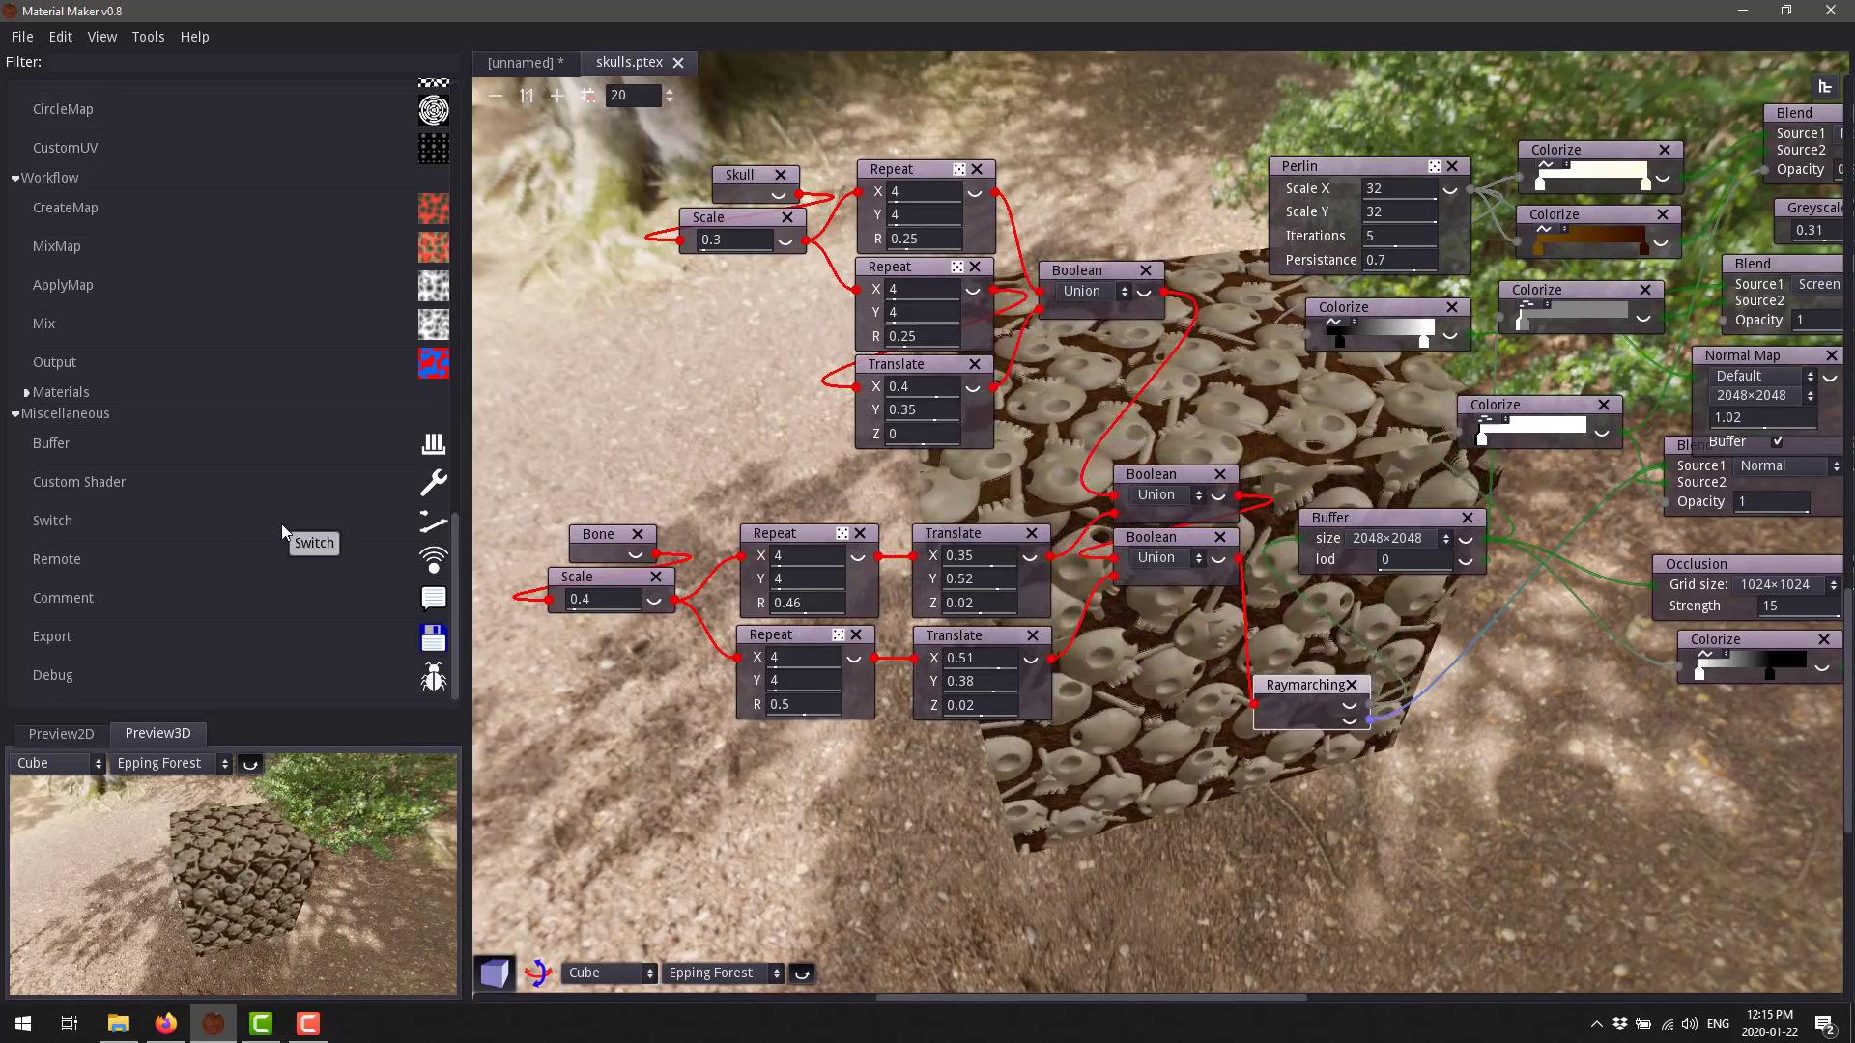
Switch to Firefox's Material Maker 0.8 devlog and scroll to the Preview2D/Preview3D User interface section.
left_click(166, 1024)
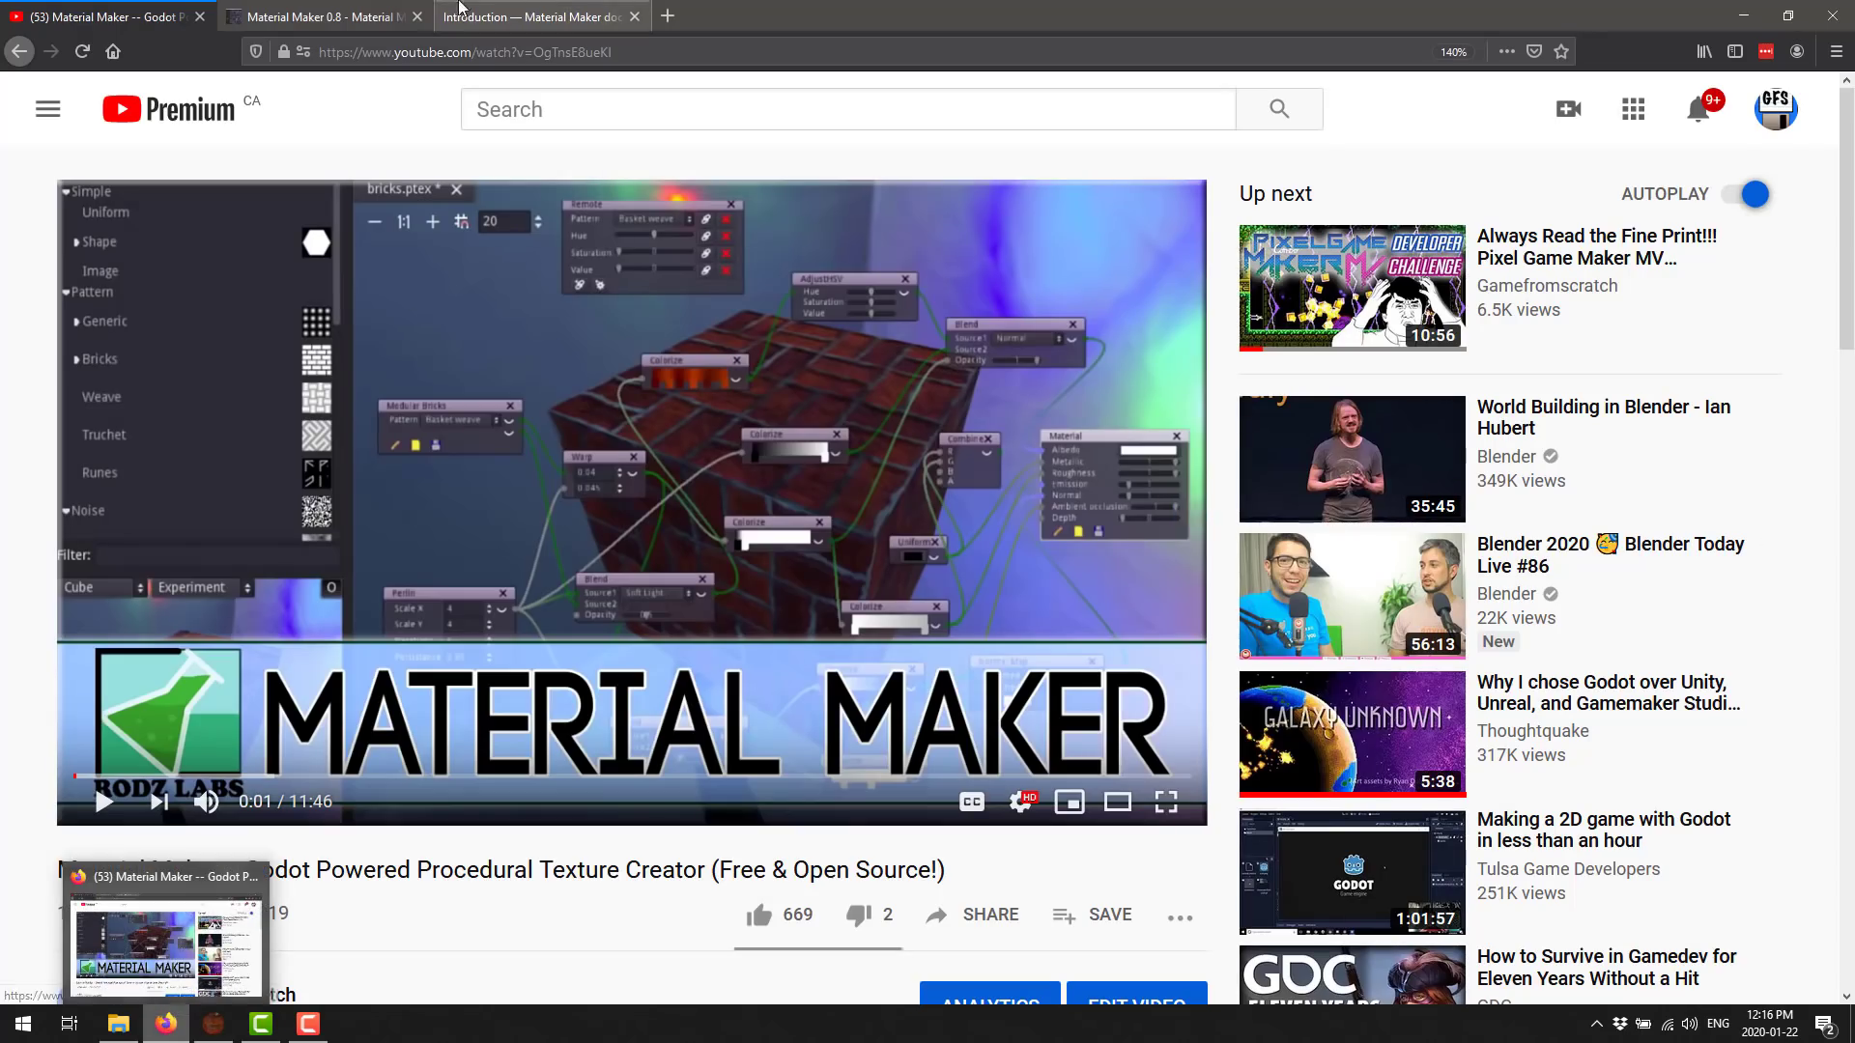
left_click(415, 8)
scroll(1109, 555, "up", 15)
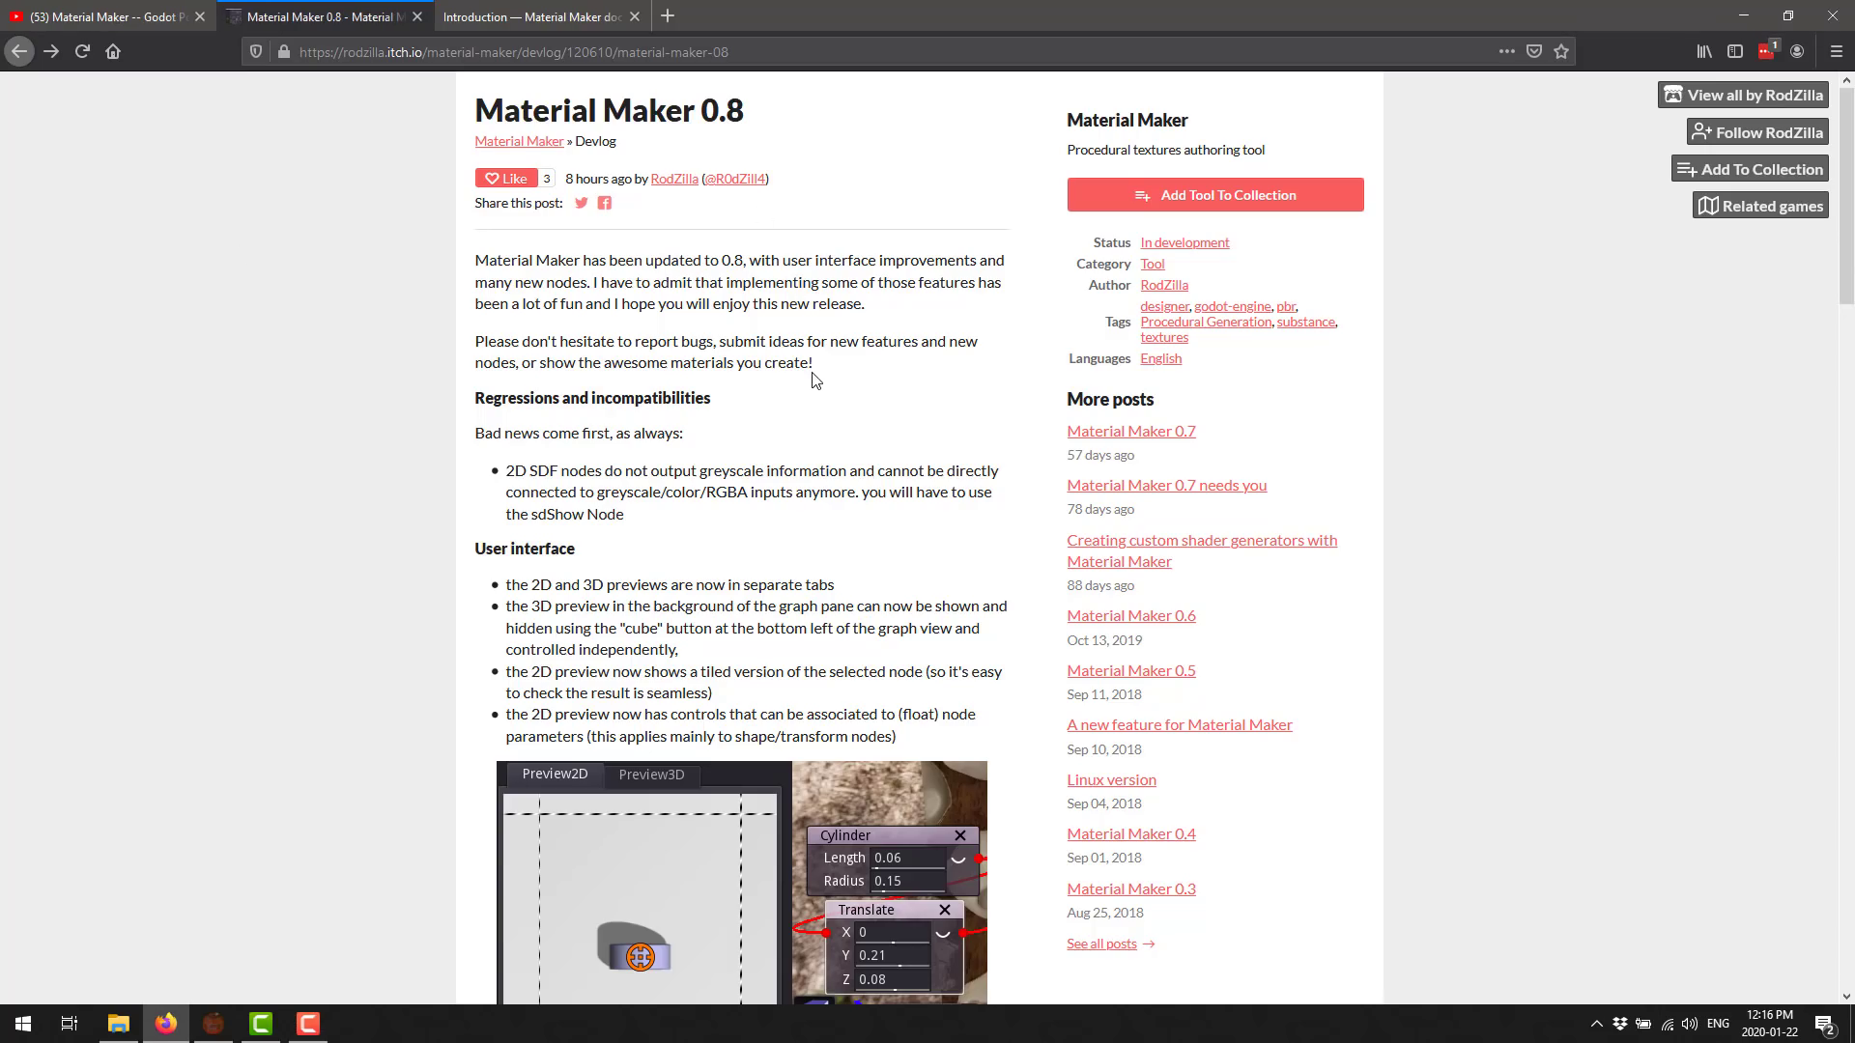
scroll(796, 395, "down", 1)
scroll(796, 395, "up", 2)
scroll(794, 389, "up", 4, "ctrl")
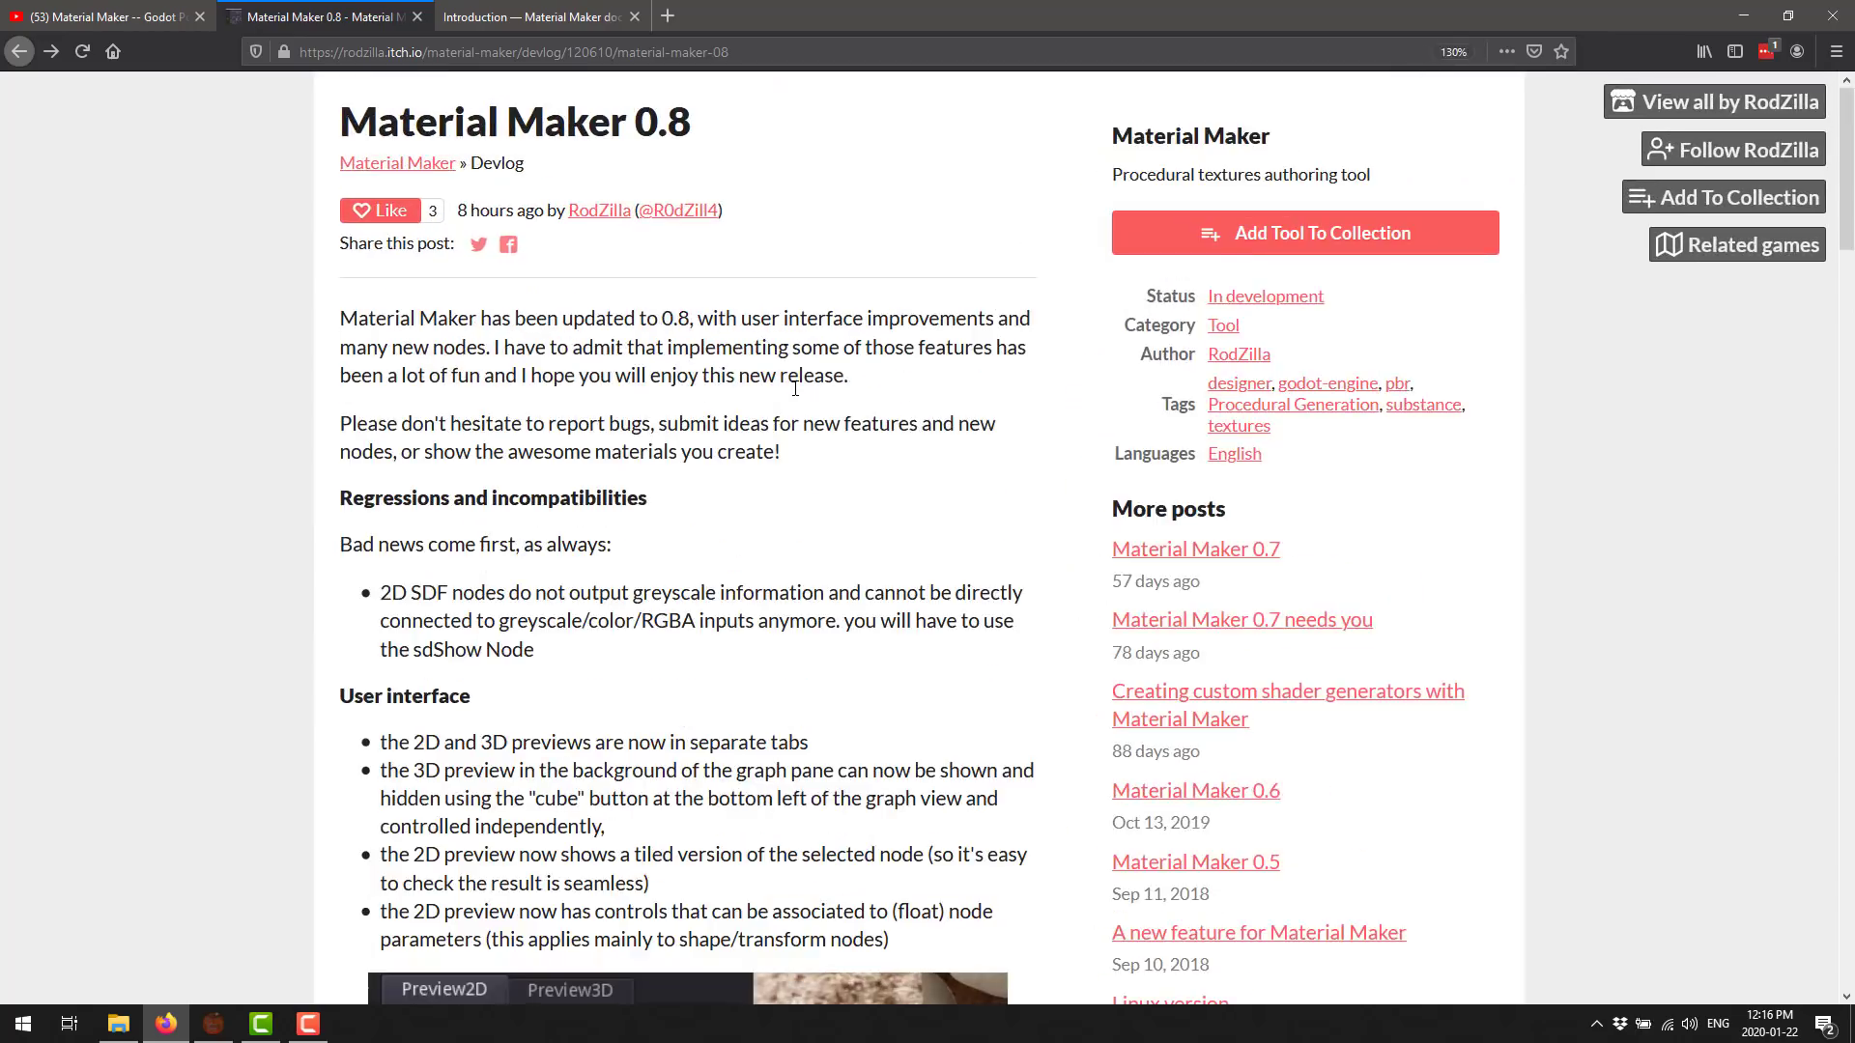
scroll(795, 384, "down", 2)
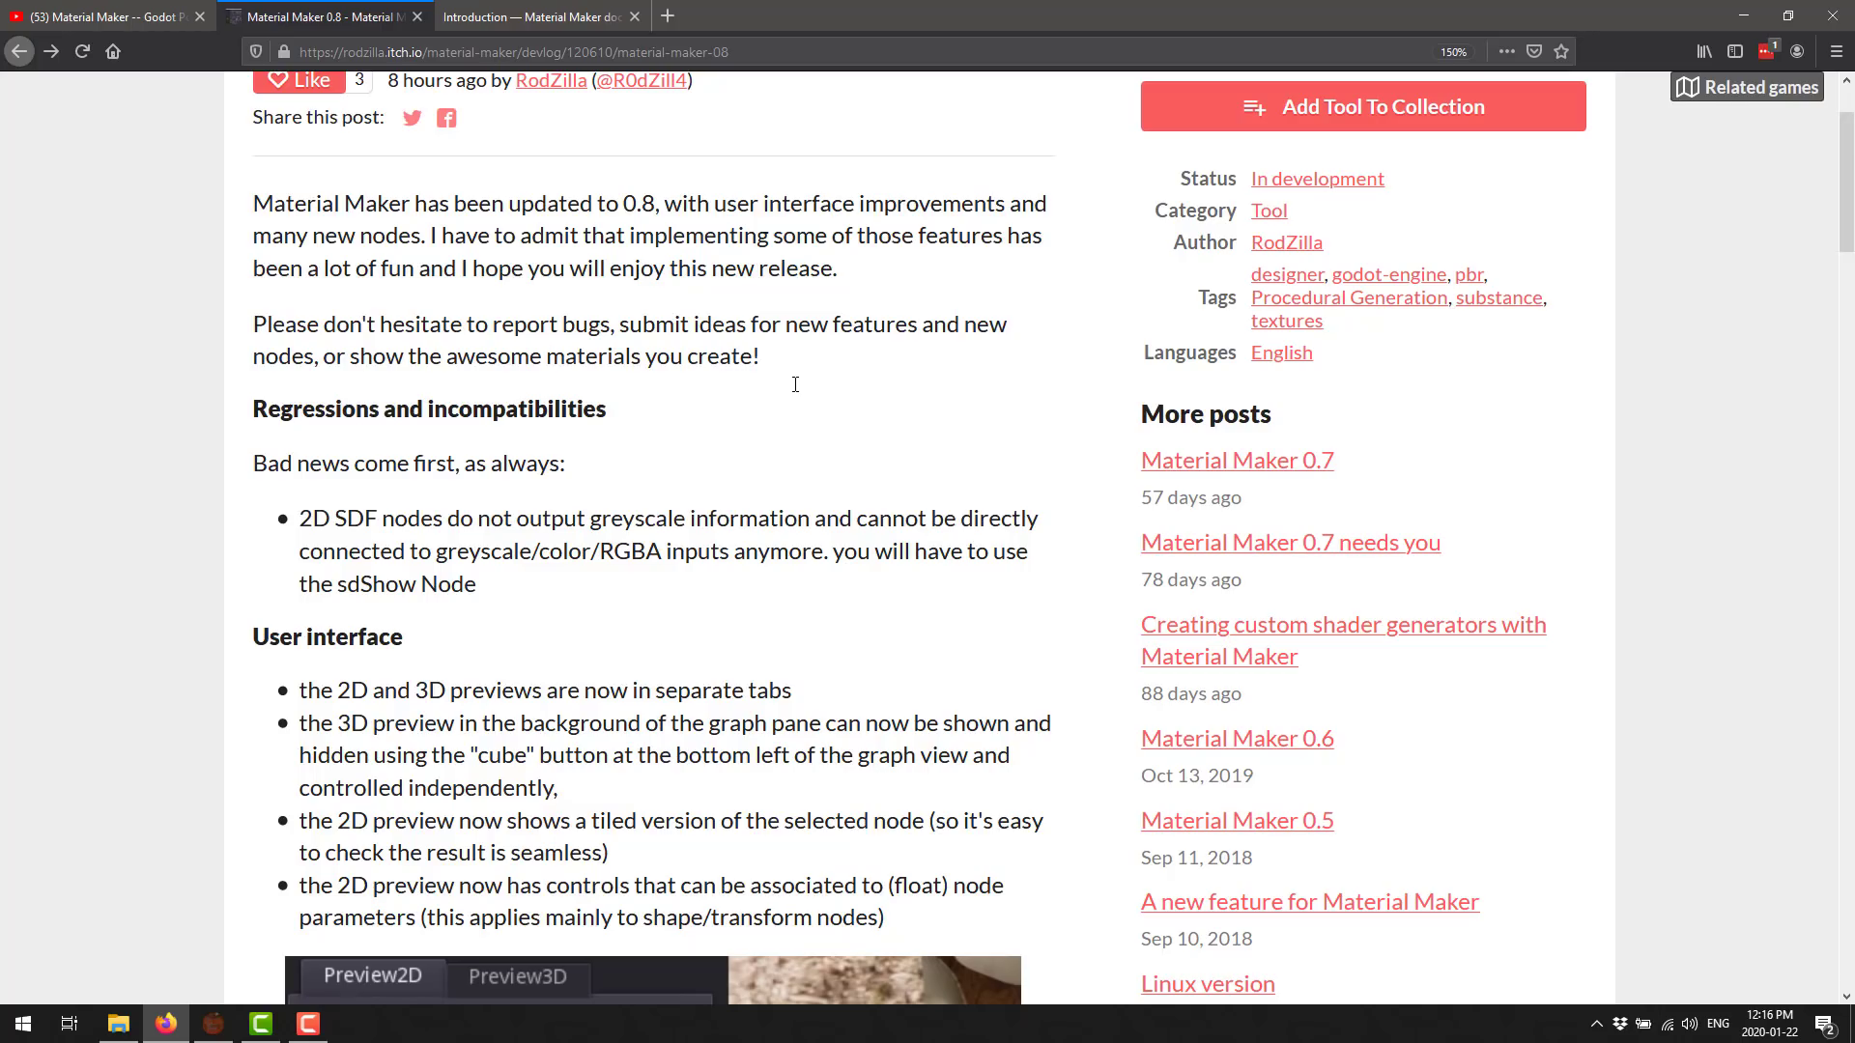
scroll(704, 425, "down", 2)
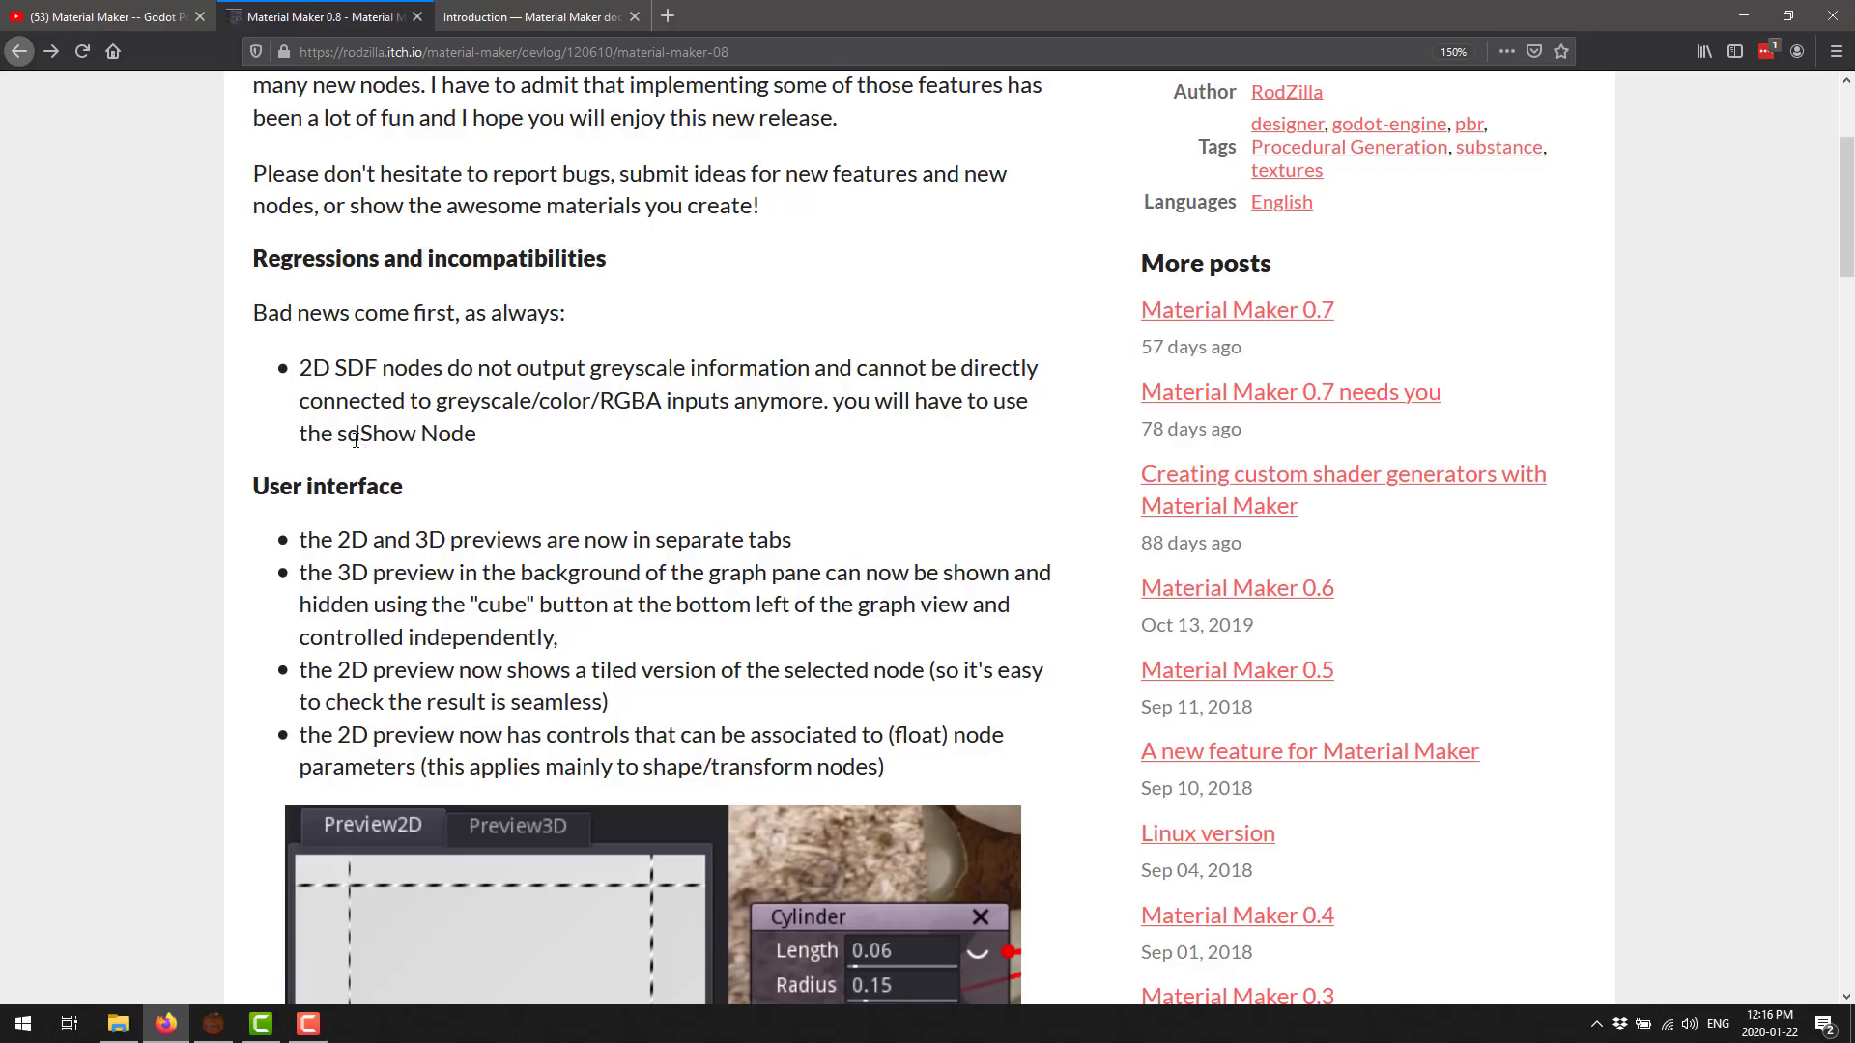
scroll(546, 425, "down", 2)
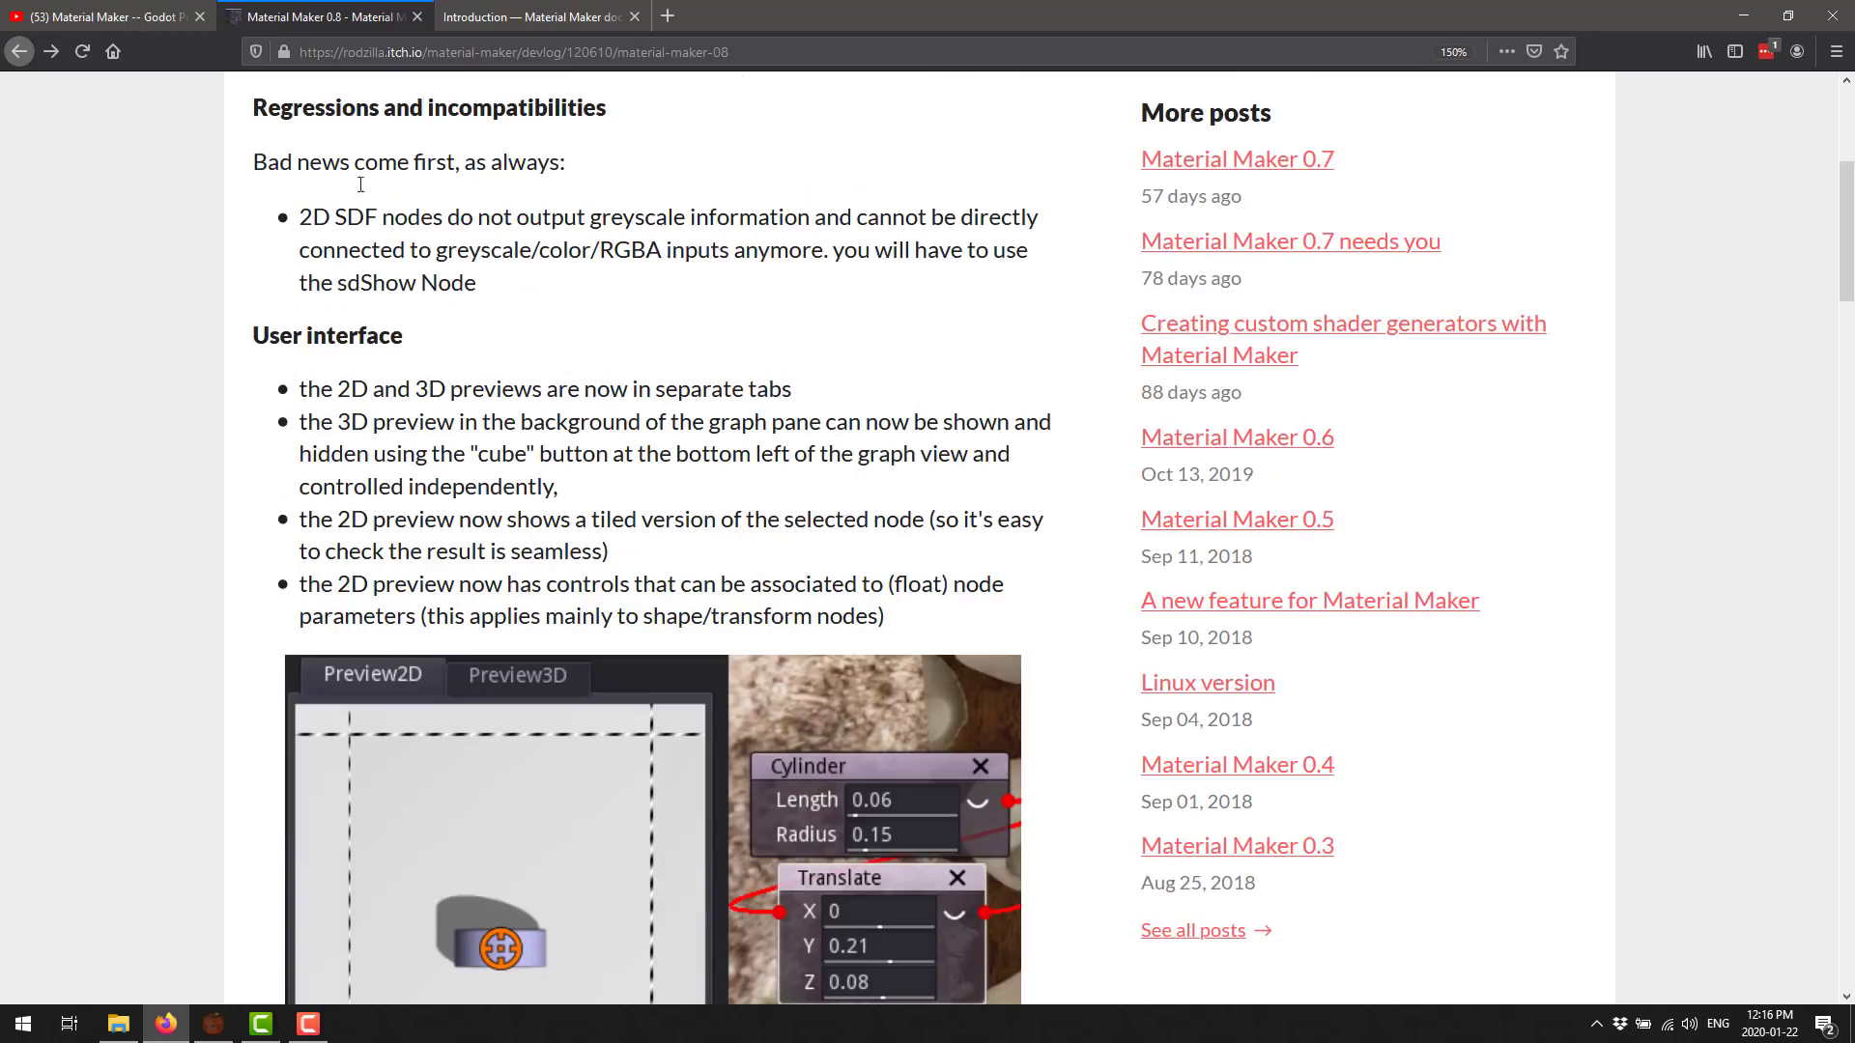
scroll(725, 391, "down", 2)
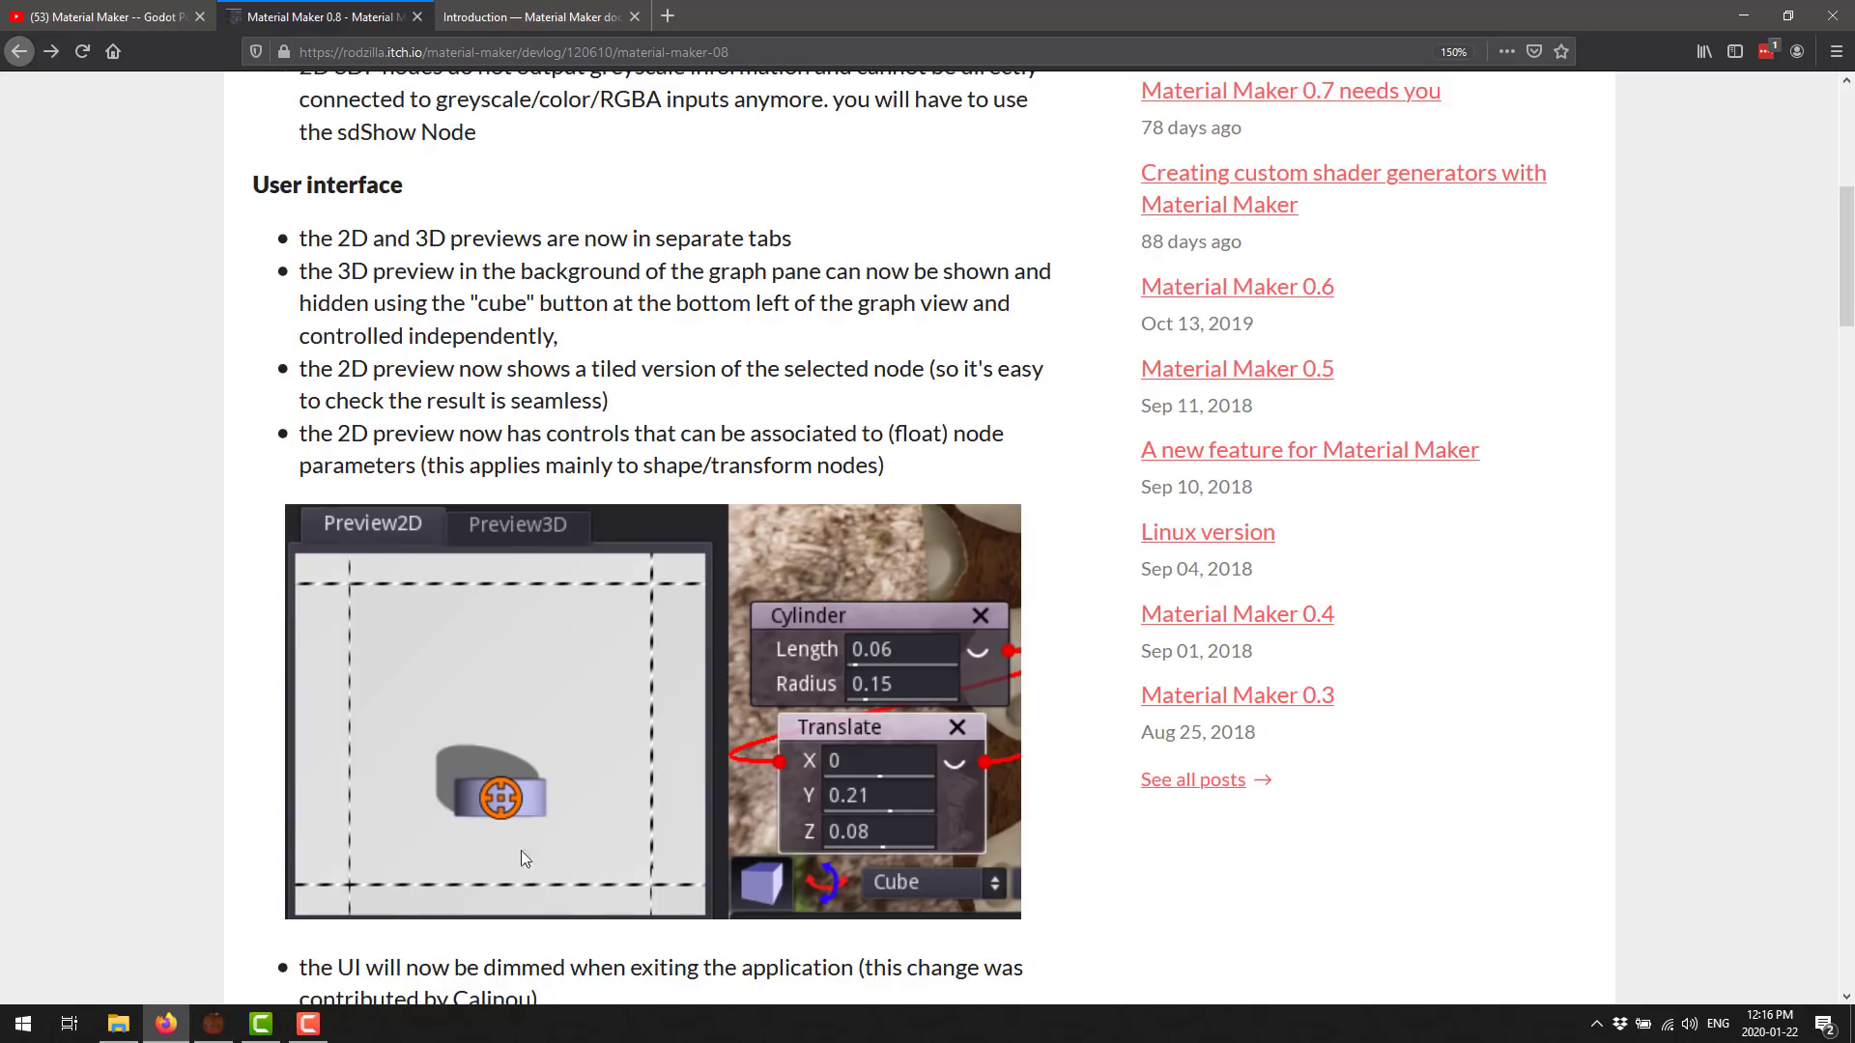
Preview the scaled Bone, lower Repeat and another skulls node in 2D, then restore 3D preview.
left_click(214, 1026)
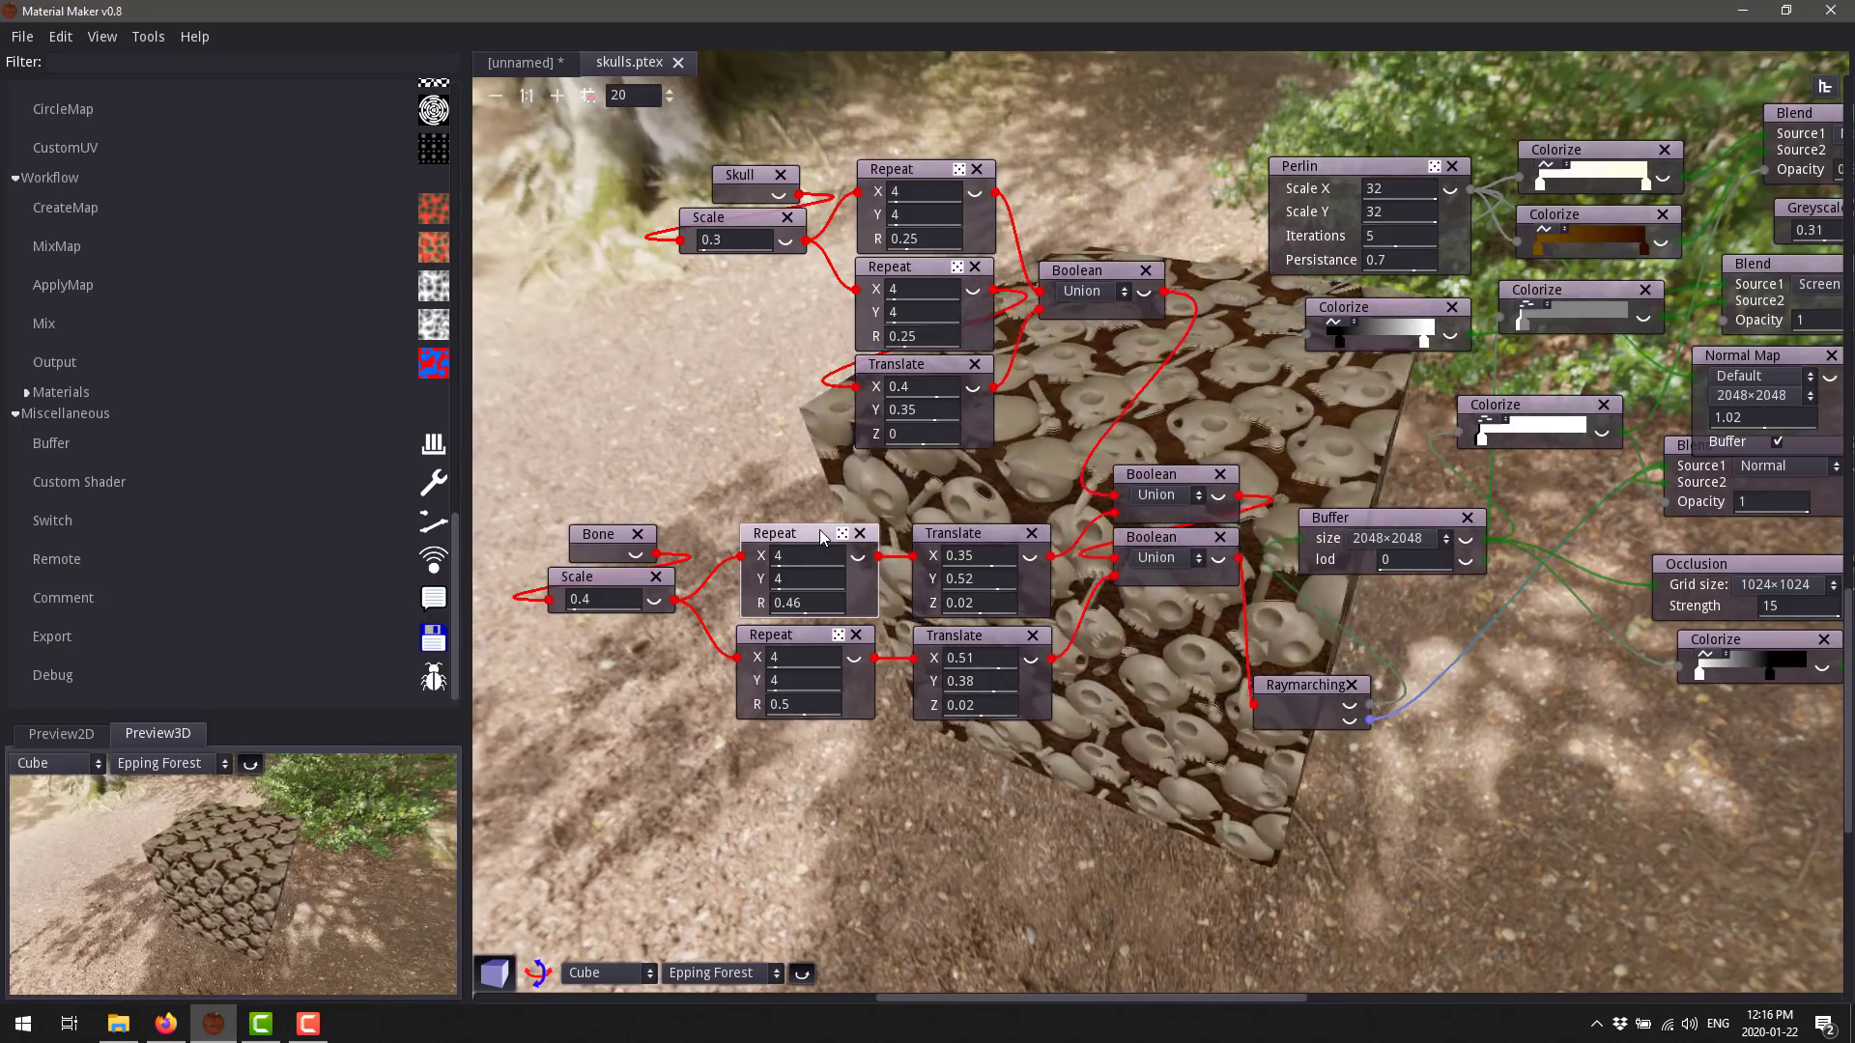
left_click(61, 733)
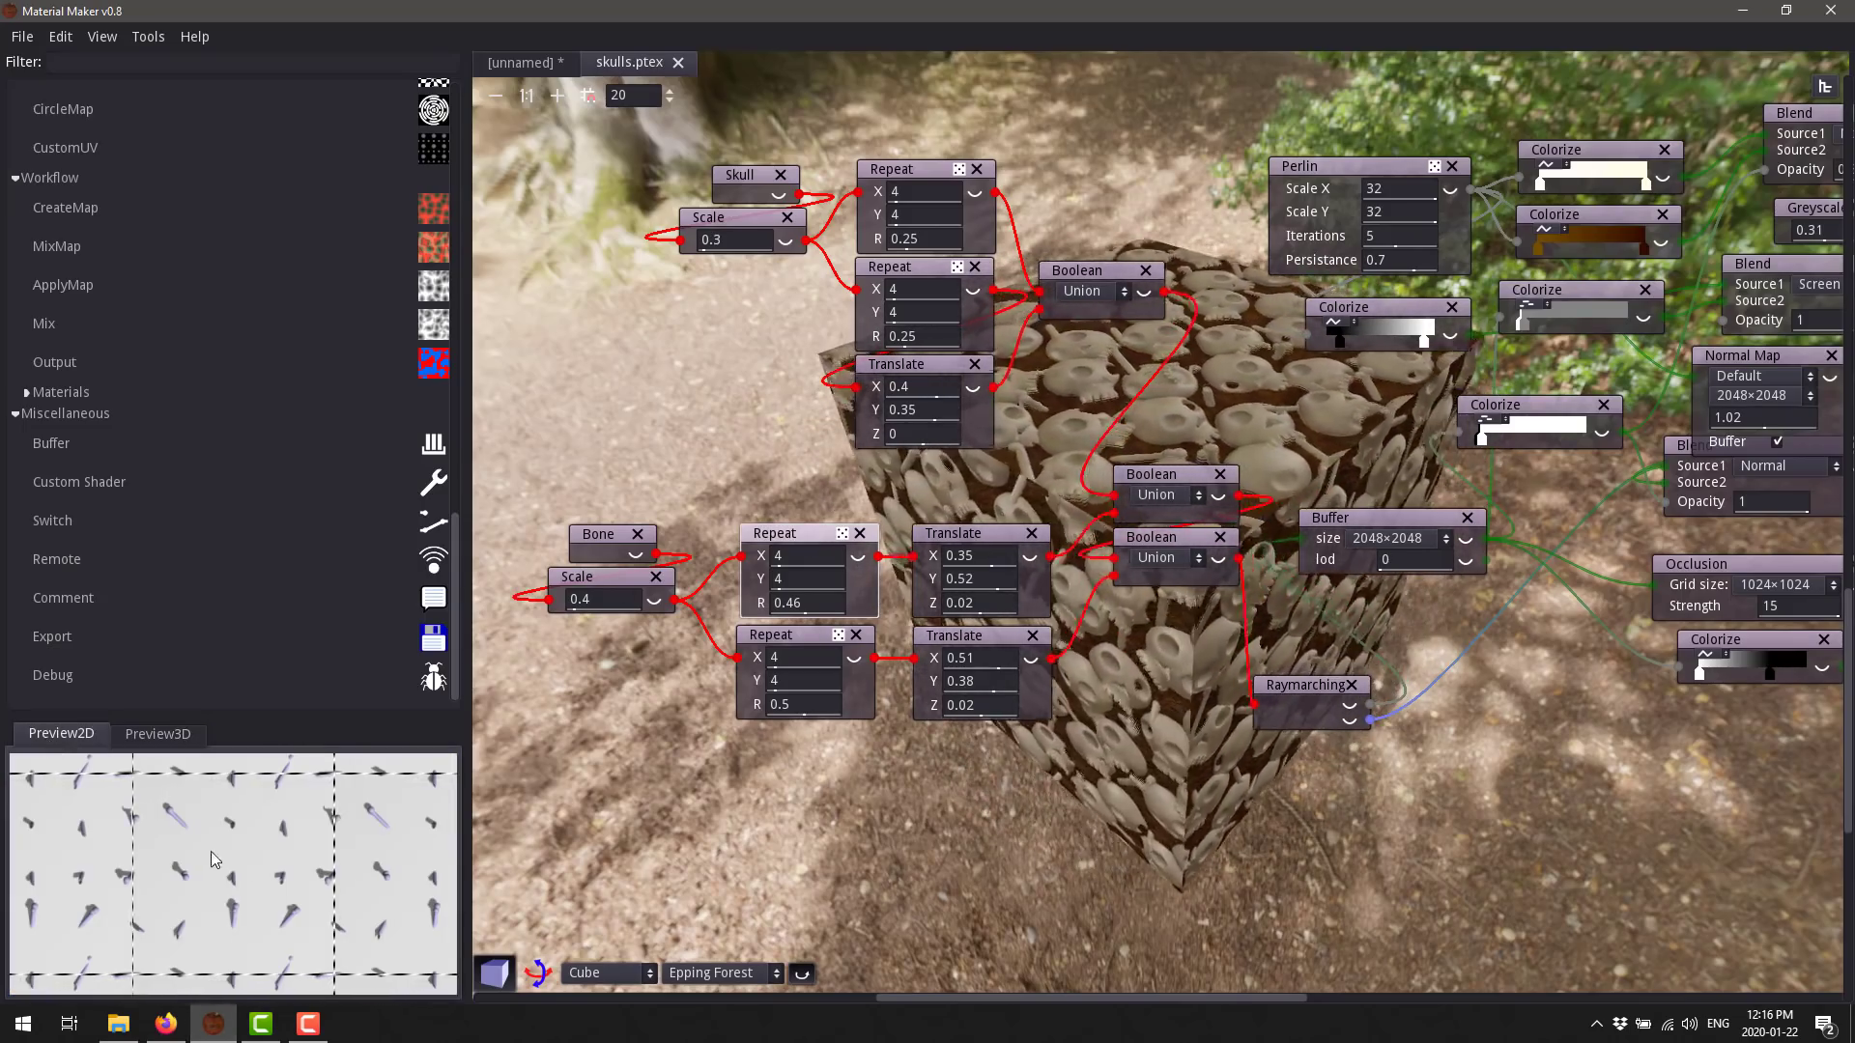
left_click(612, 593)
left_click(810, 644)
left_click(997, 603)
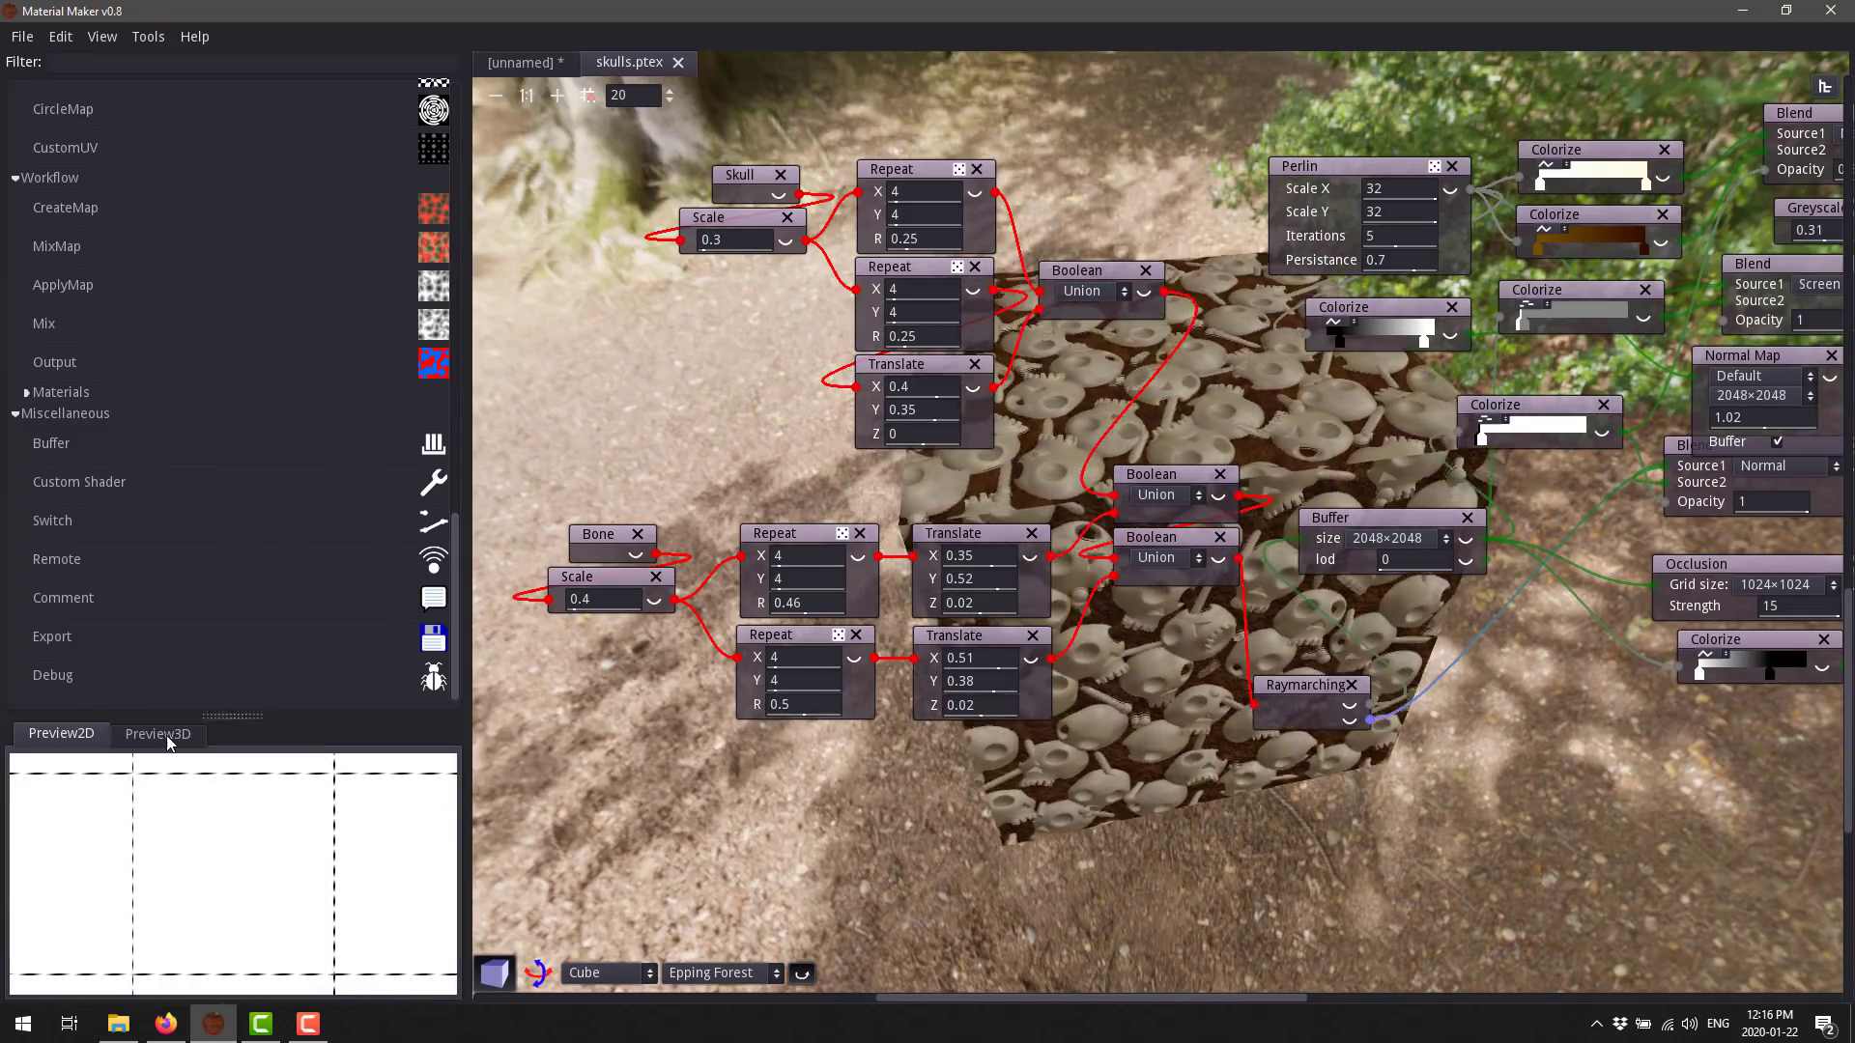
left_click(159, 734)
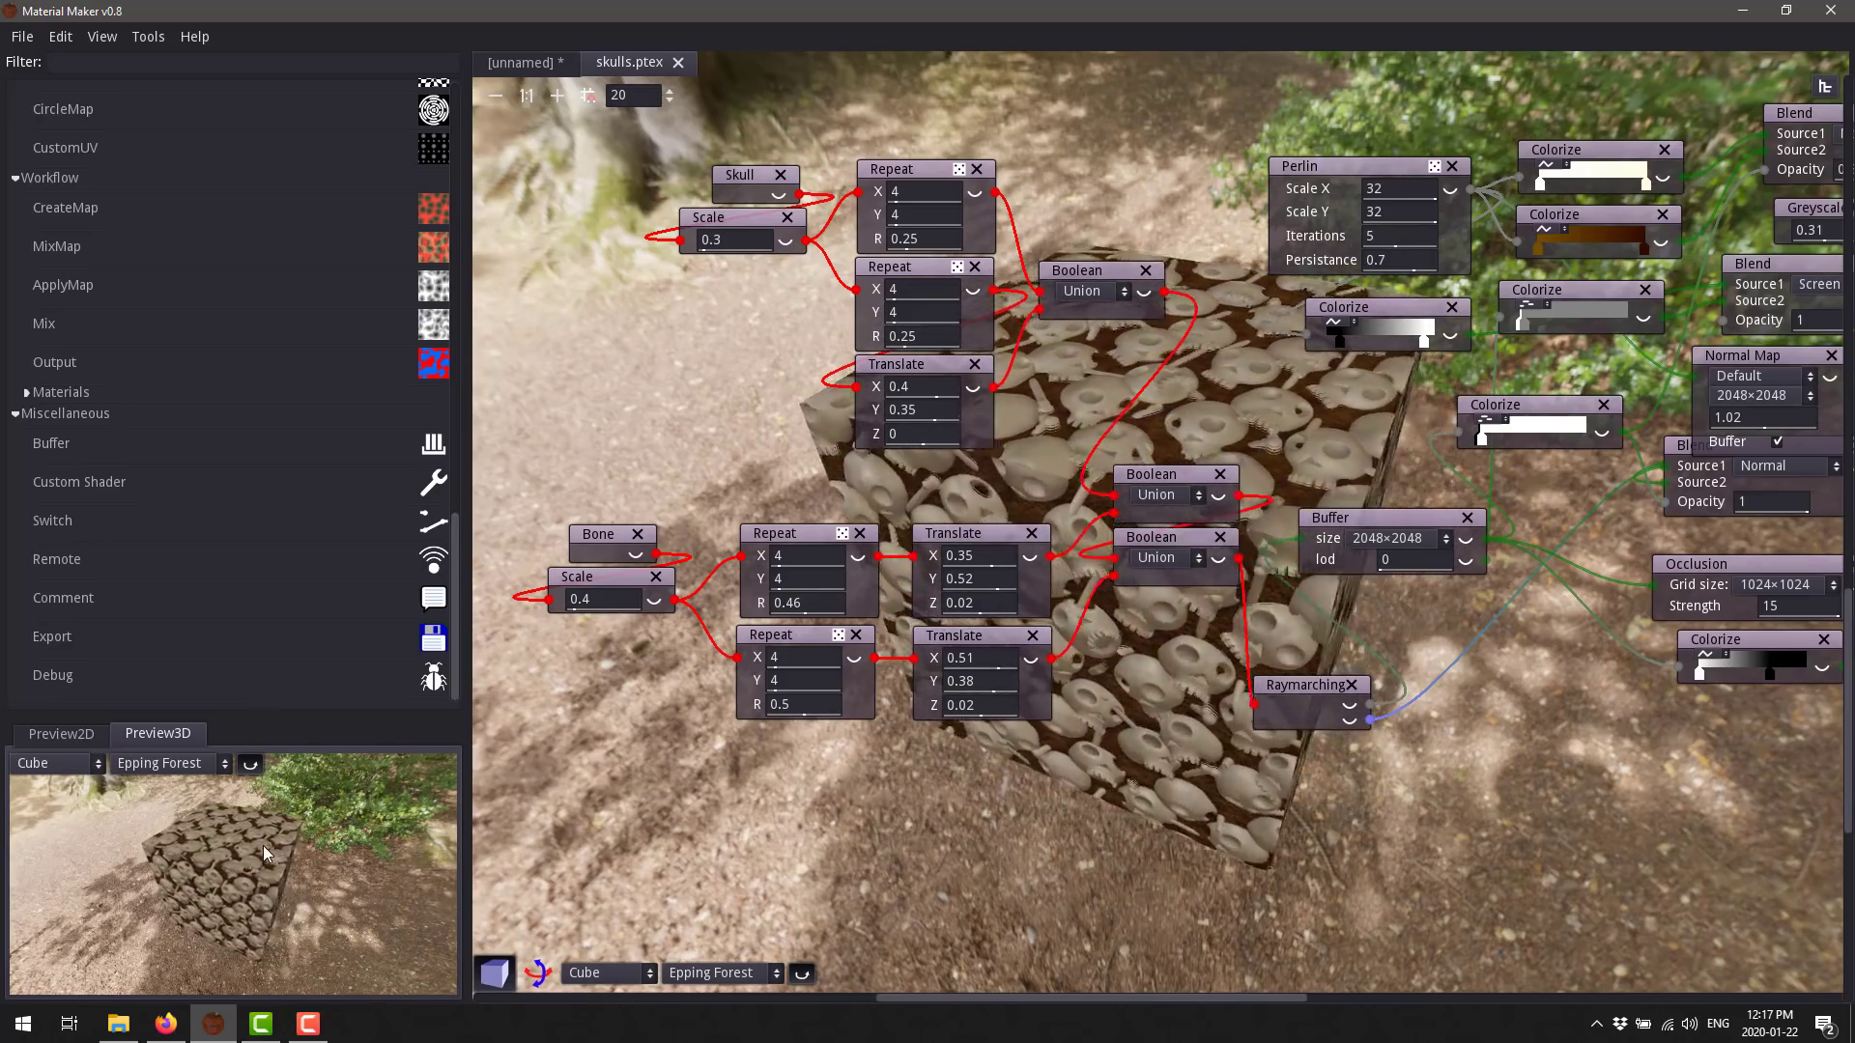
left_click(167, 1024)
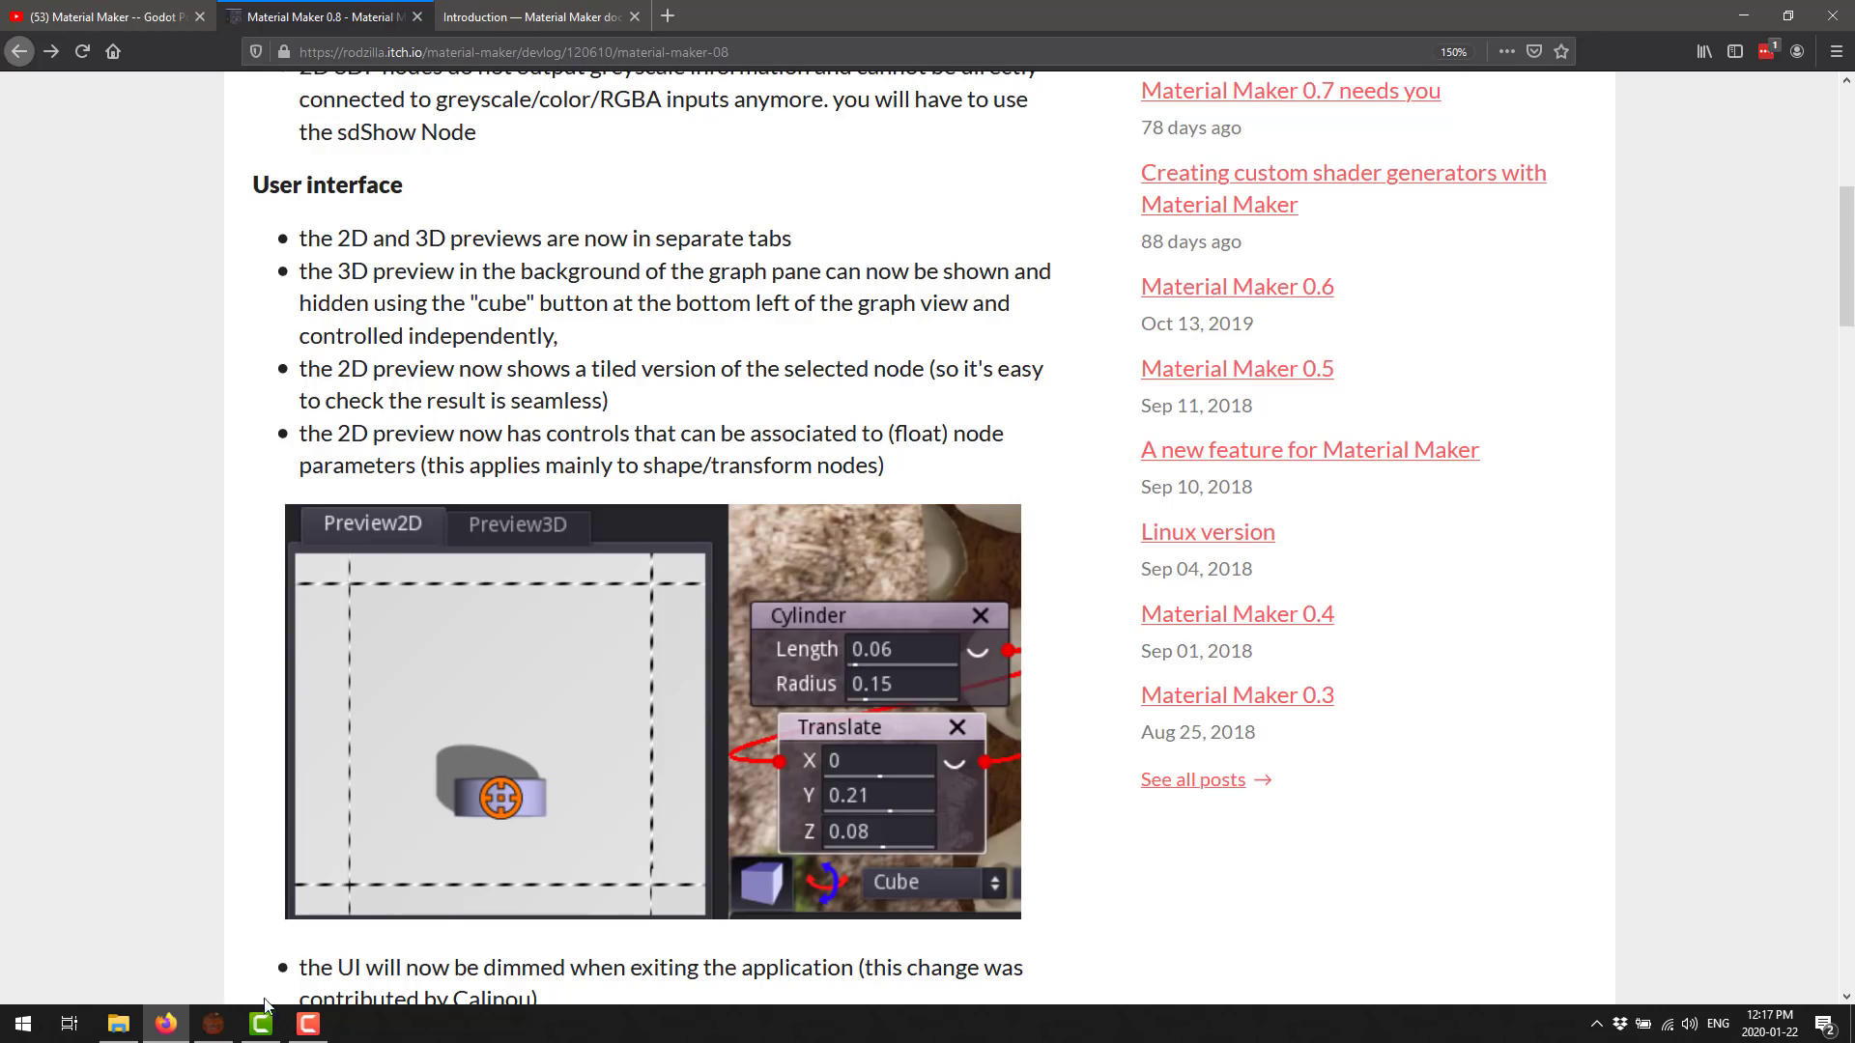
Hide the 3D preview behind the skulls graph and go back to the release notes.
left_click(215, 1023)
left_click(498, 972)
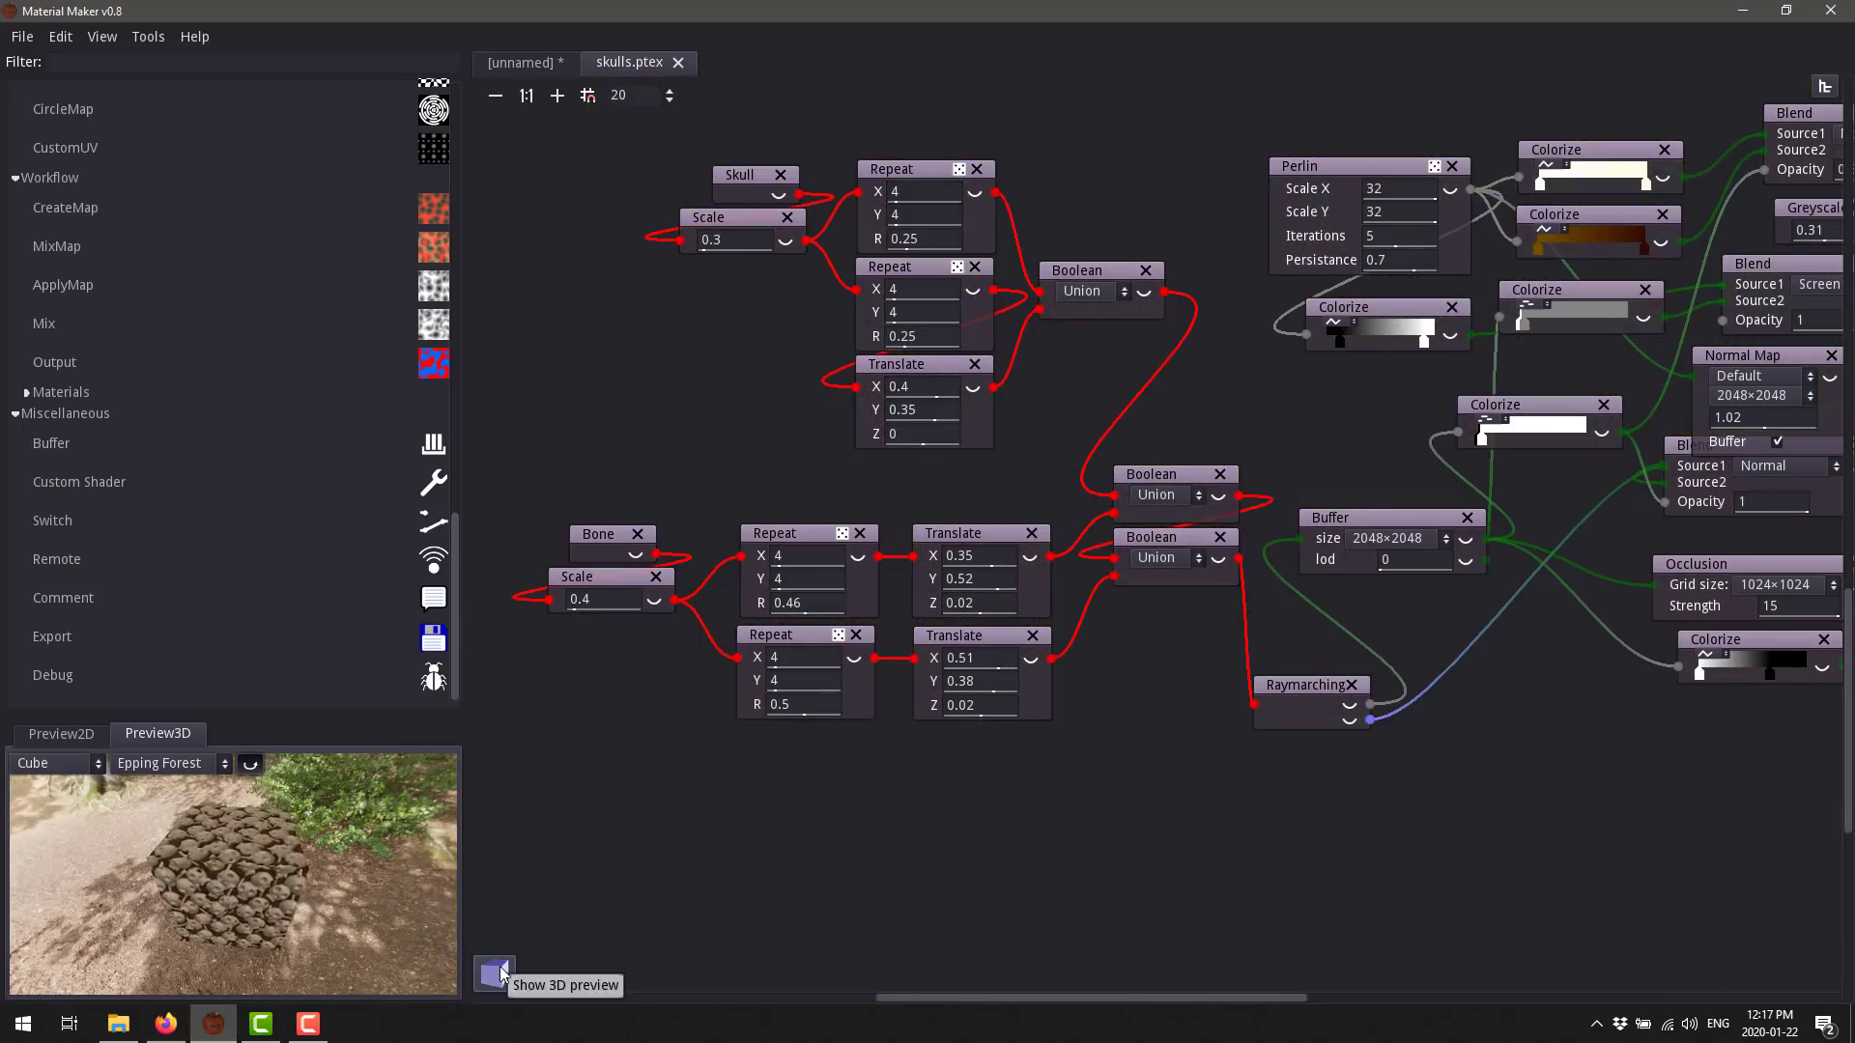
left_click(500, 973)
left_click(497, 973)
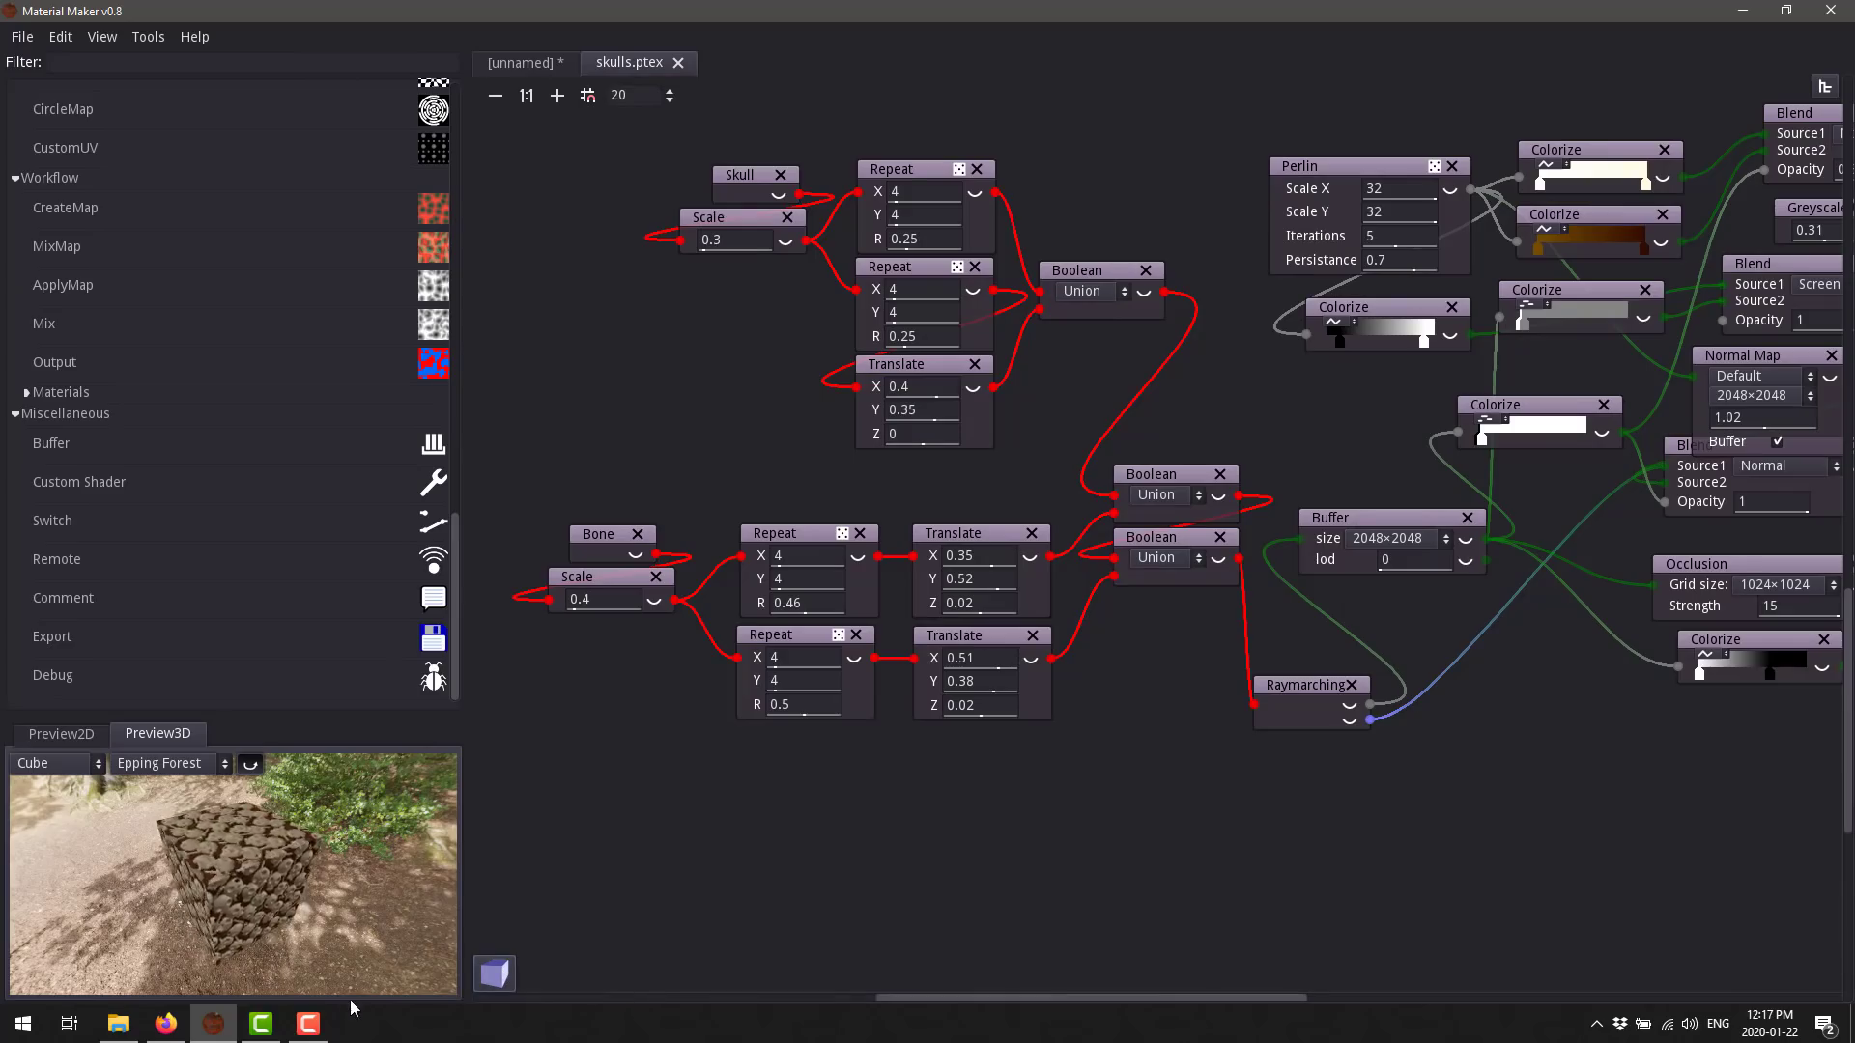
left_click(166, 1023)
Scroll the devlog to the Nodes and code generation section and its sdCircle/sdBox screenshot.
scroll(449, 419, "down", 3)
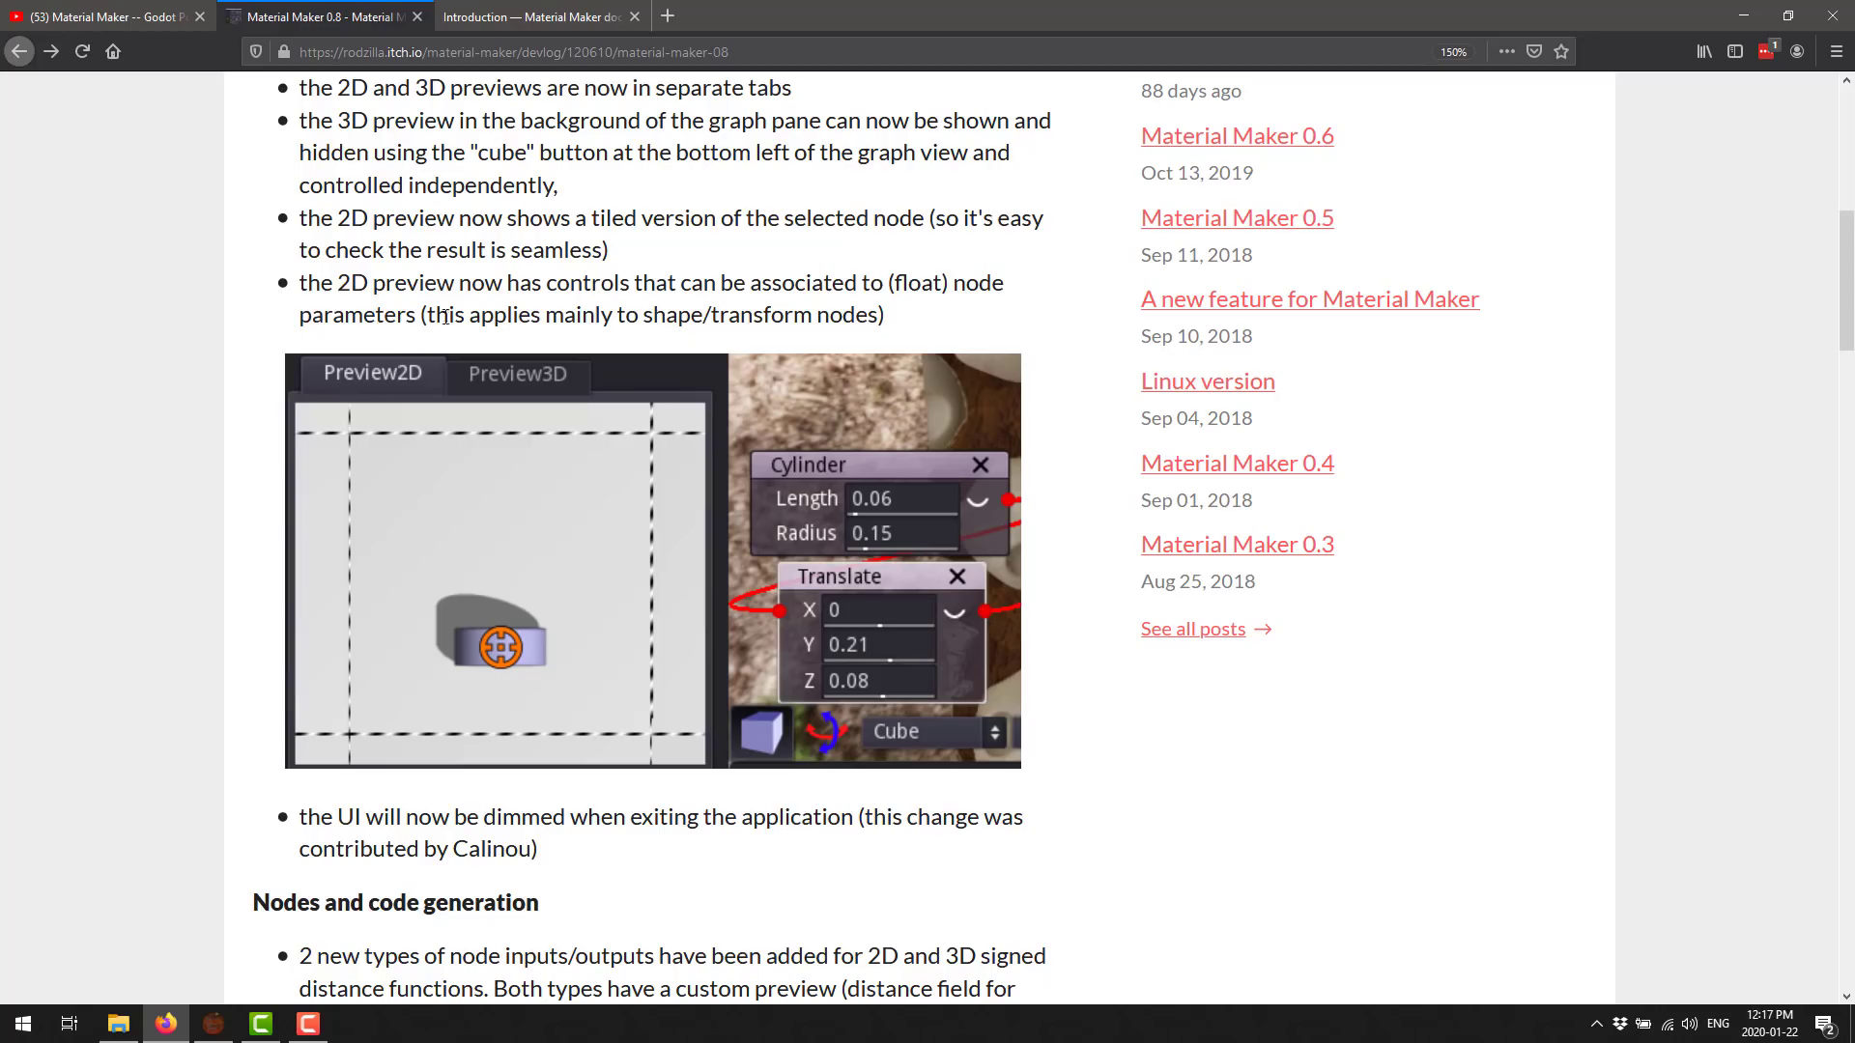
scroll(769, 320, "down", 5)
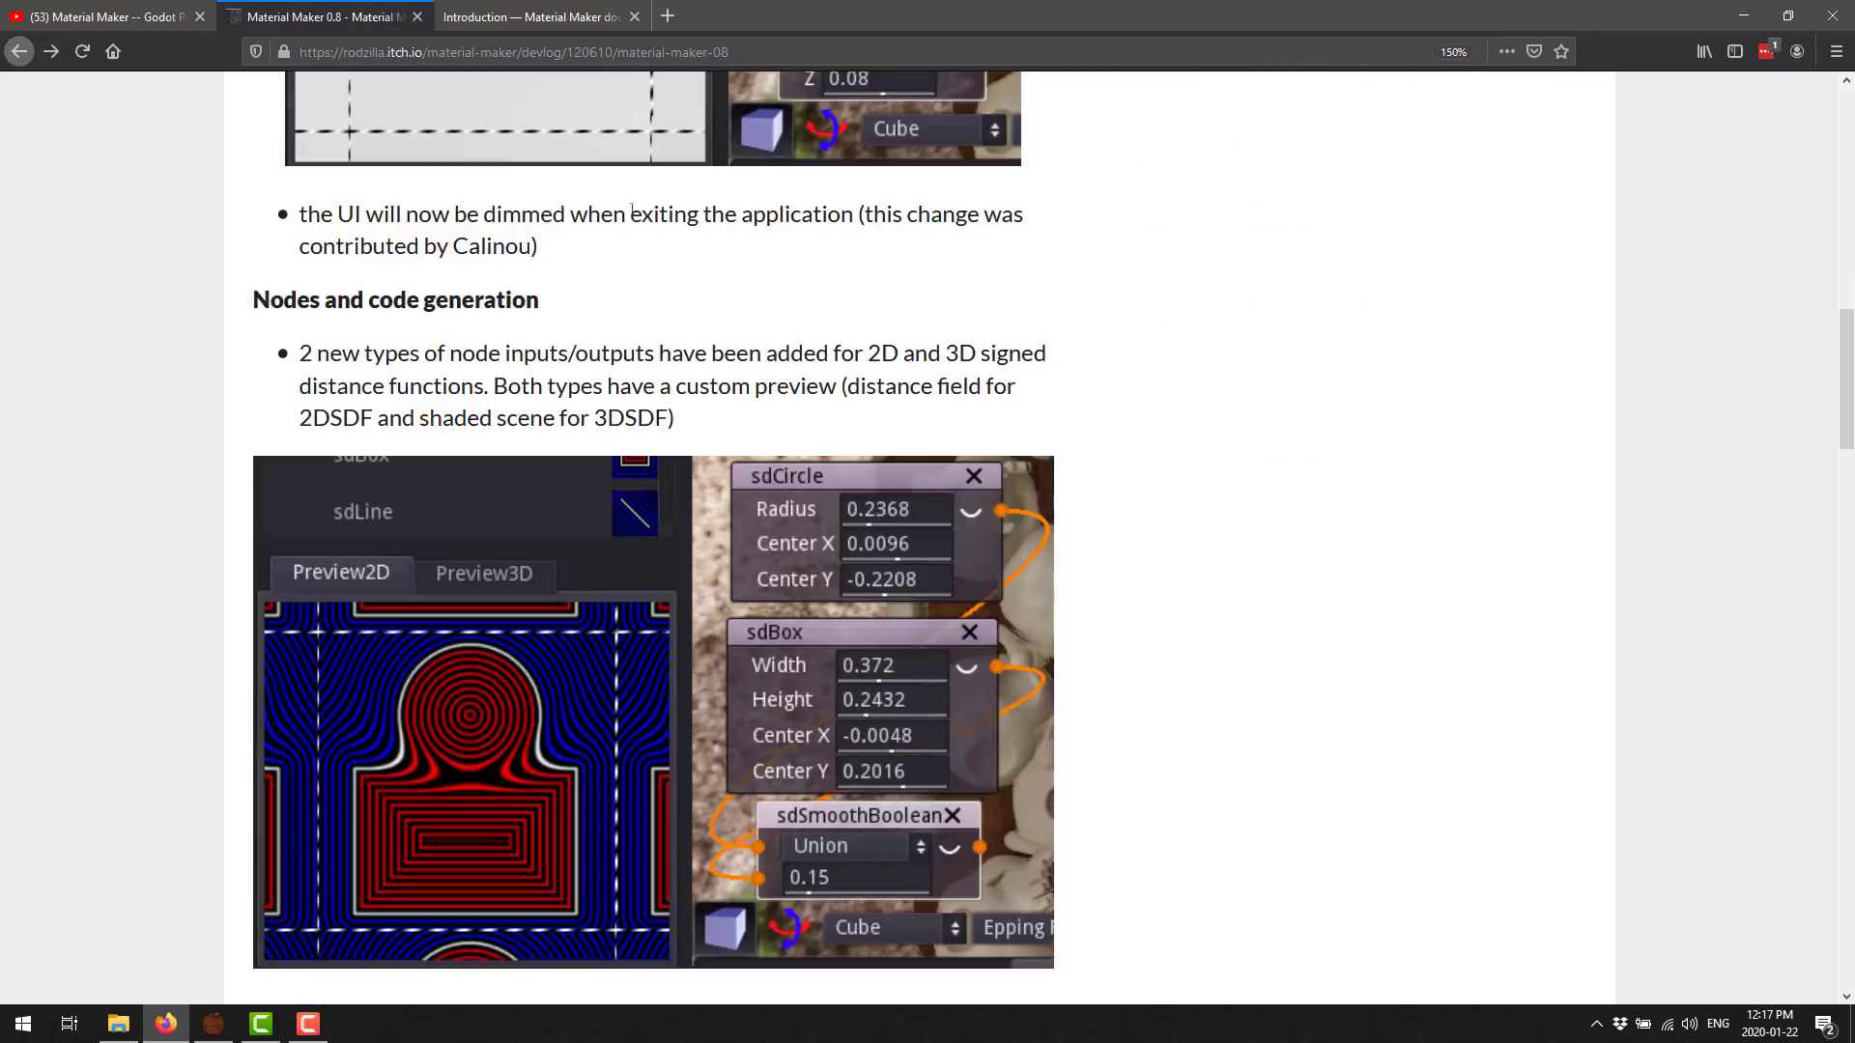
scroll(746, 296, "down", 1)
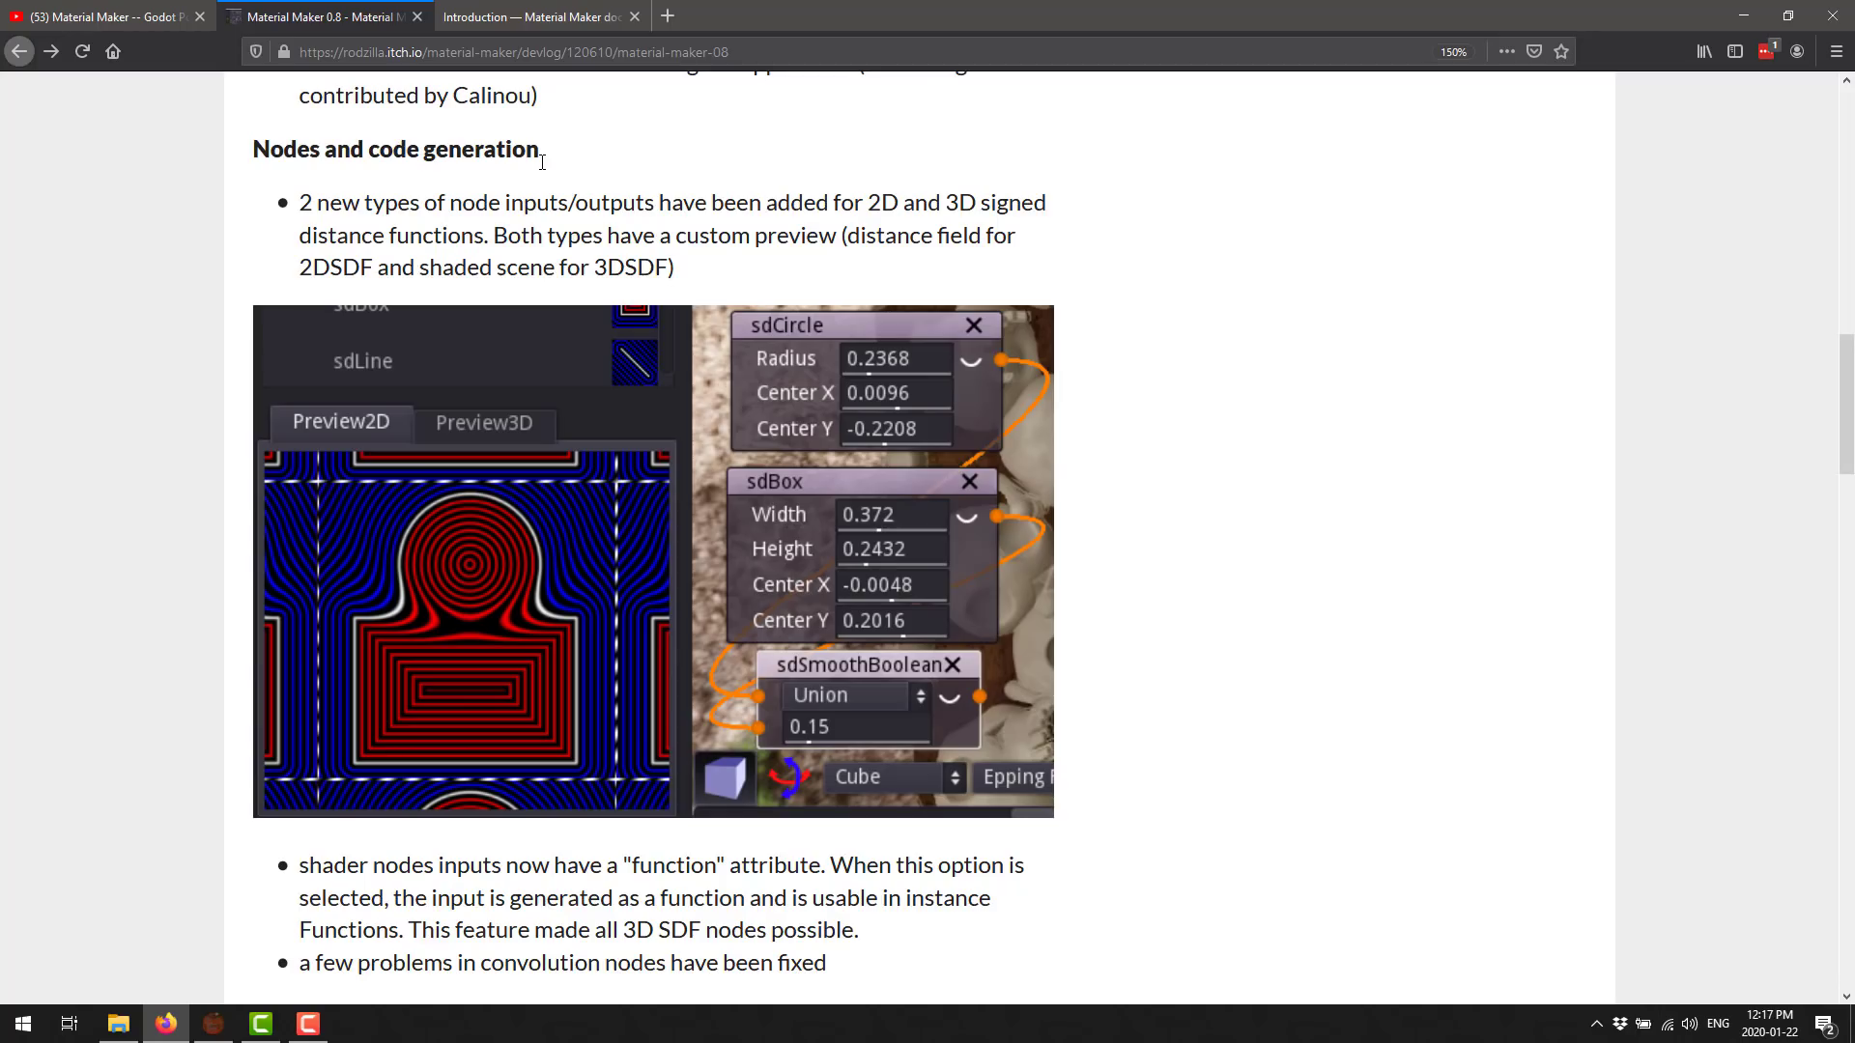
Open the material_maker_0_8_windows generators folder and bring up warp.mmg's context menu.
left_click(118, 1023)
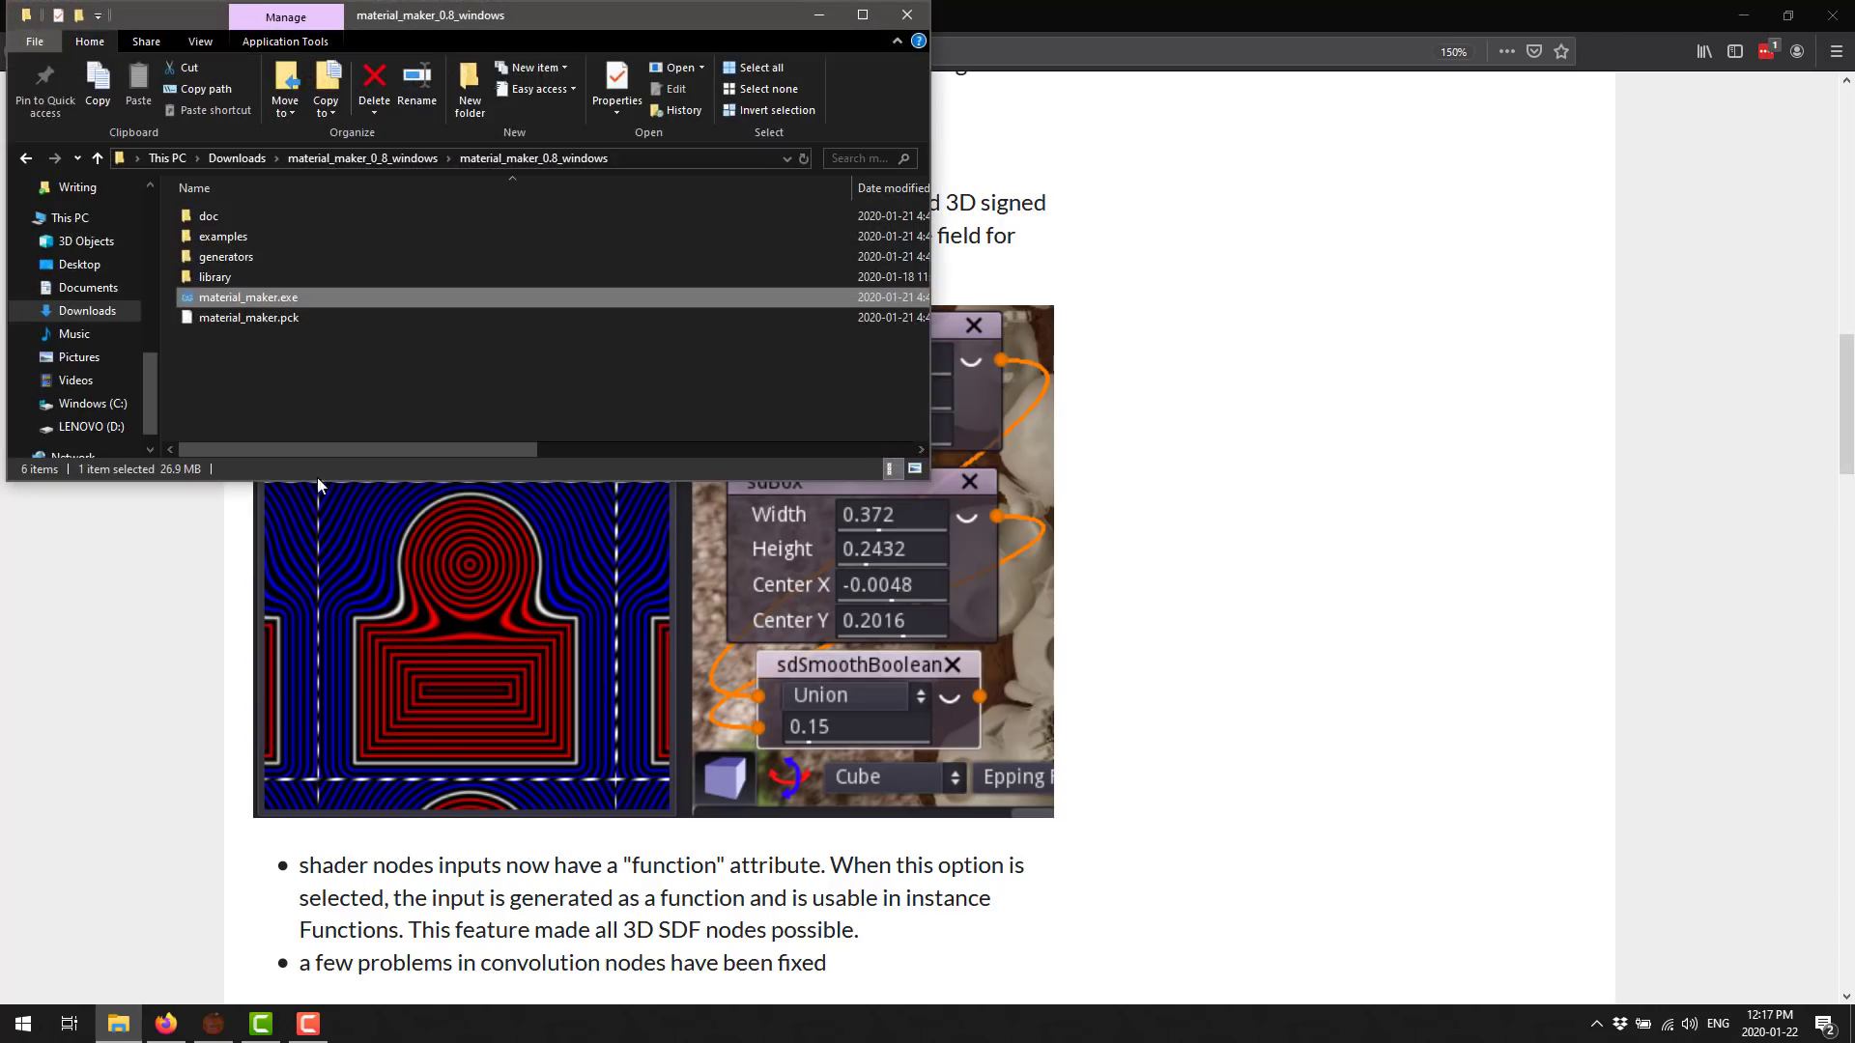
double_click(229, 256)
scroll(358, 280, "down", 20)
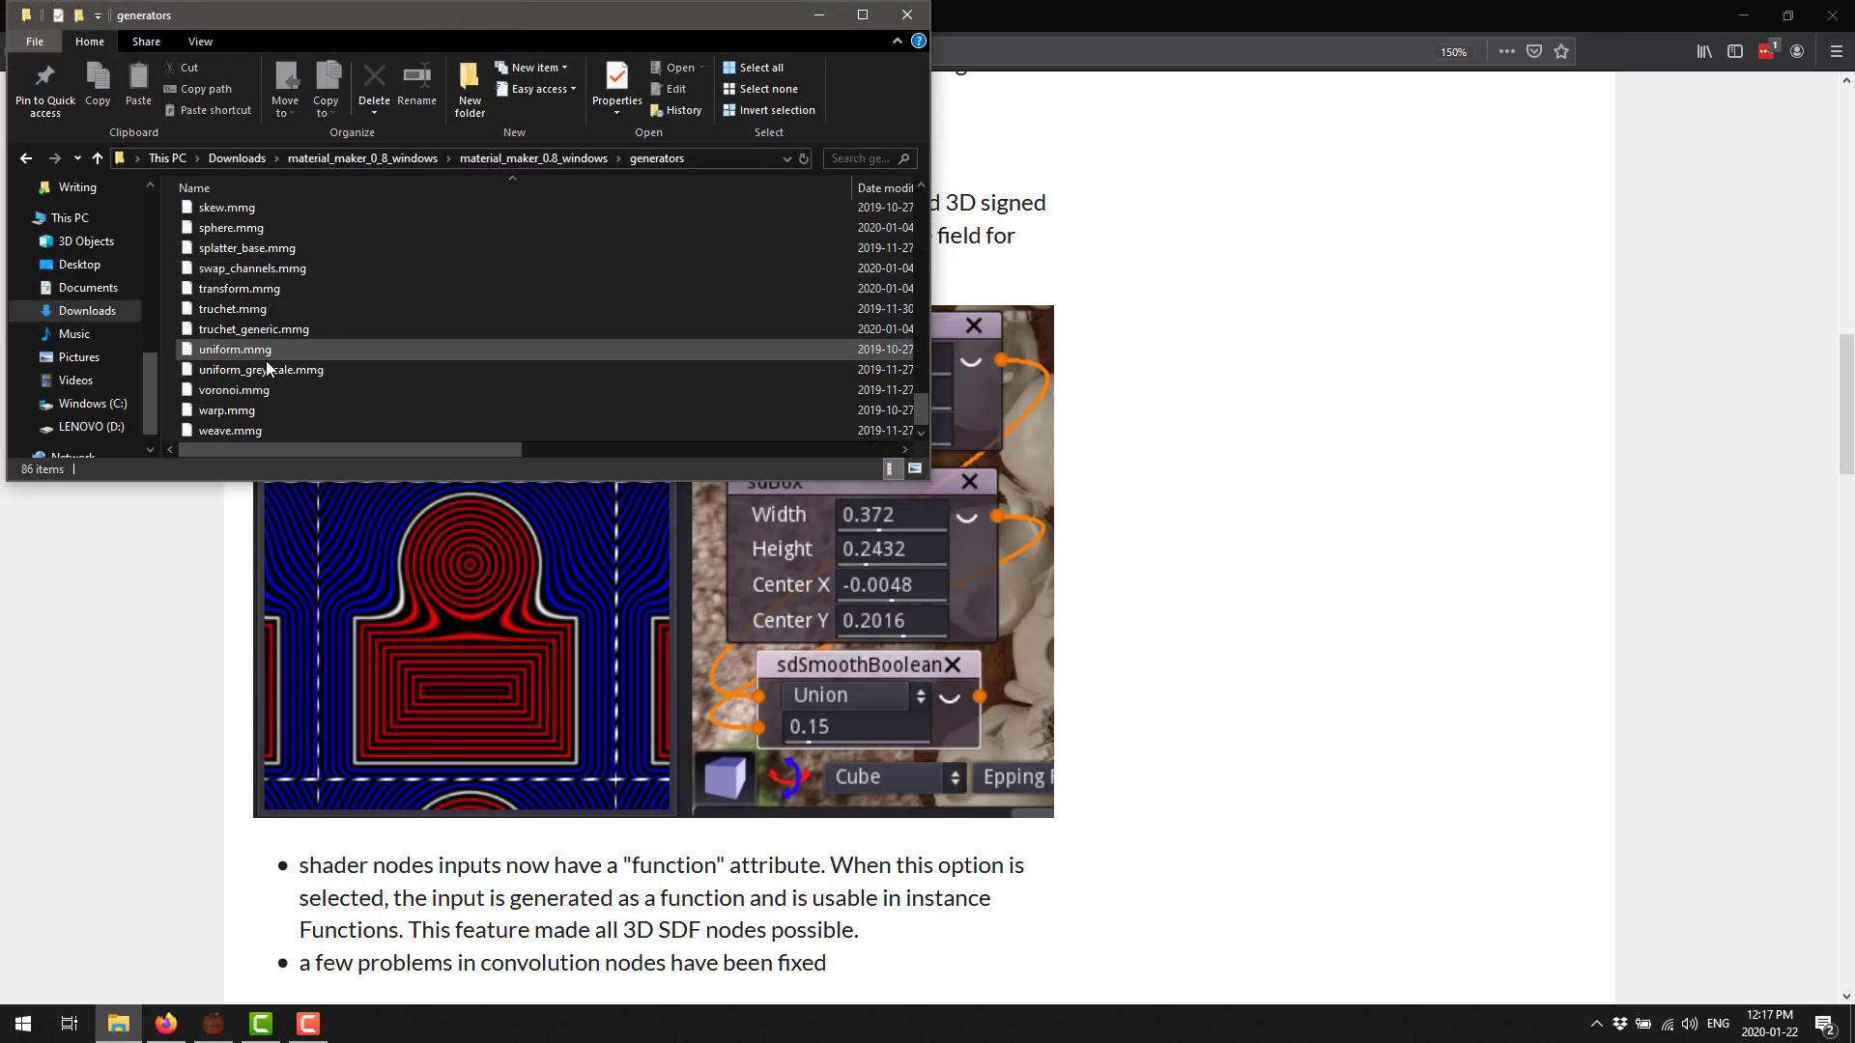
right_click(228, 408)
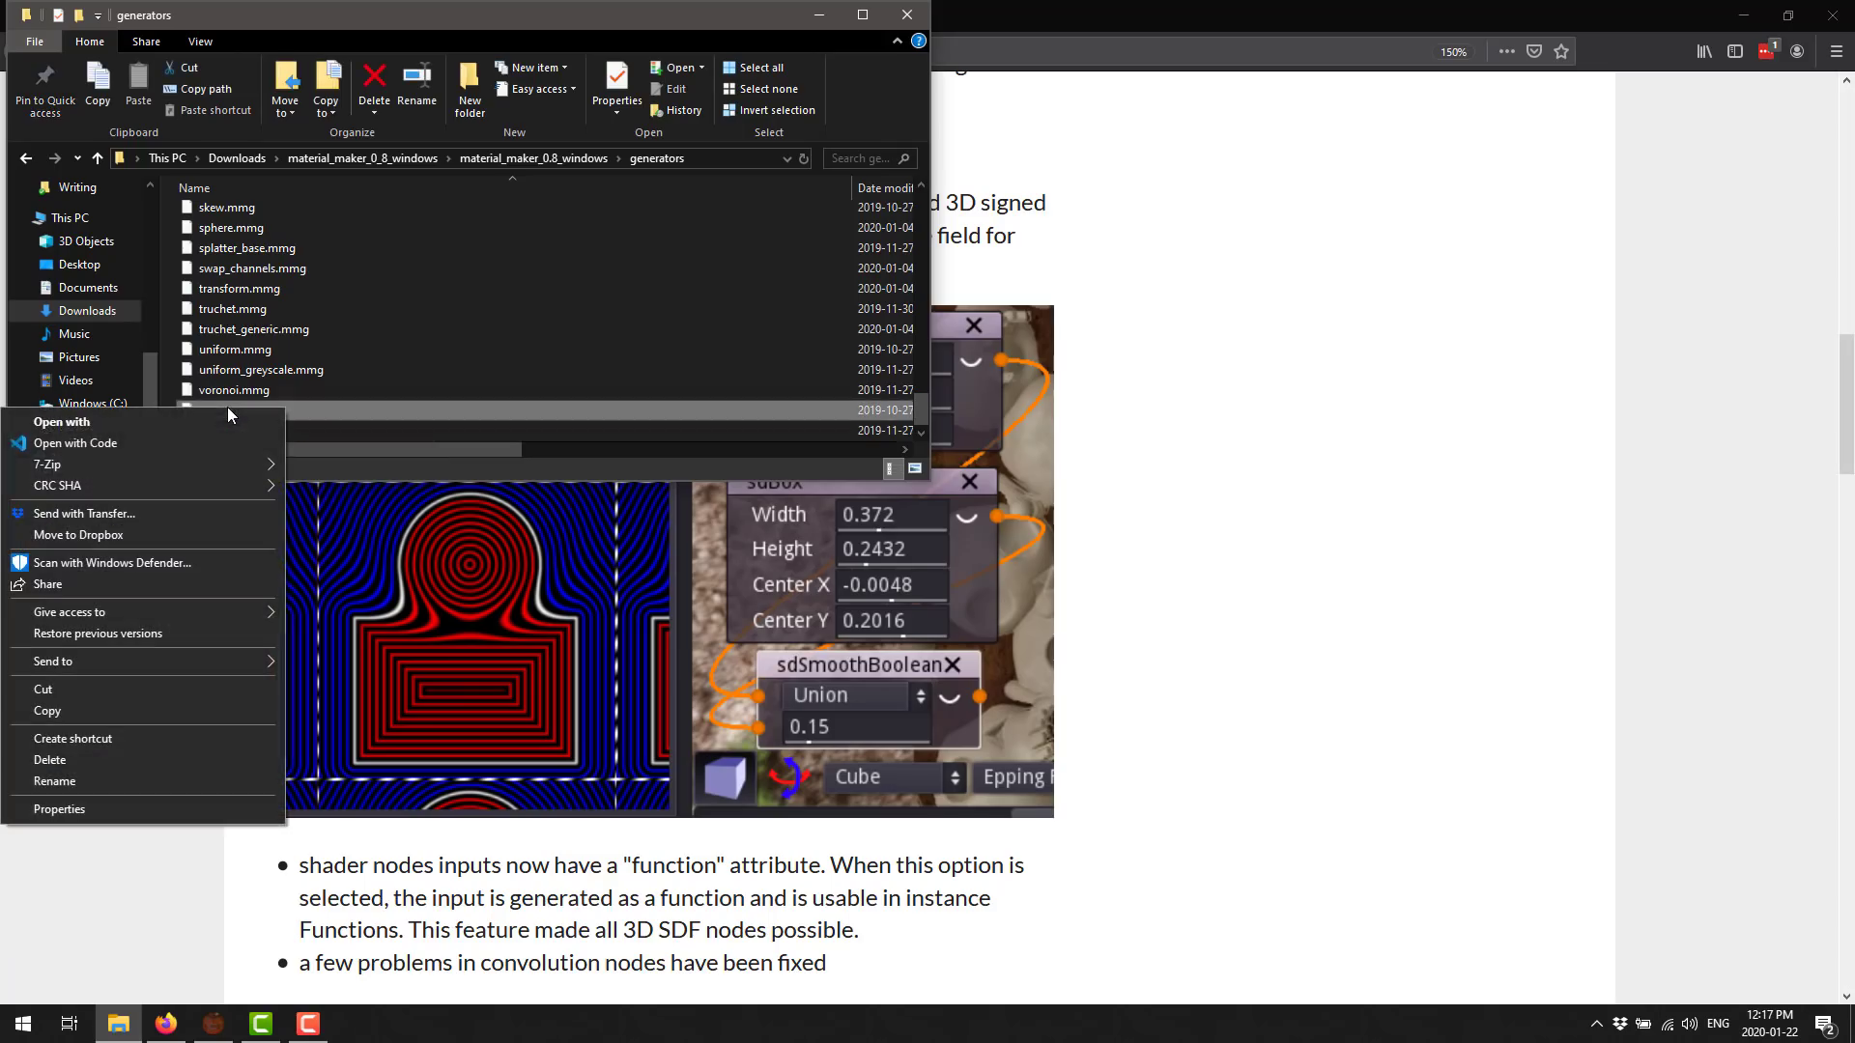
Open warp.mmg in Visual Studio Code and browse its JSON, selecting the line 16 default value.
left_click(153, 445)
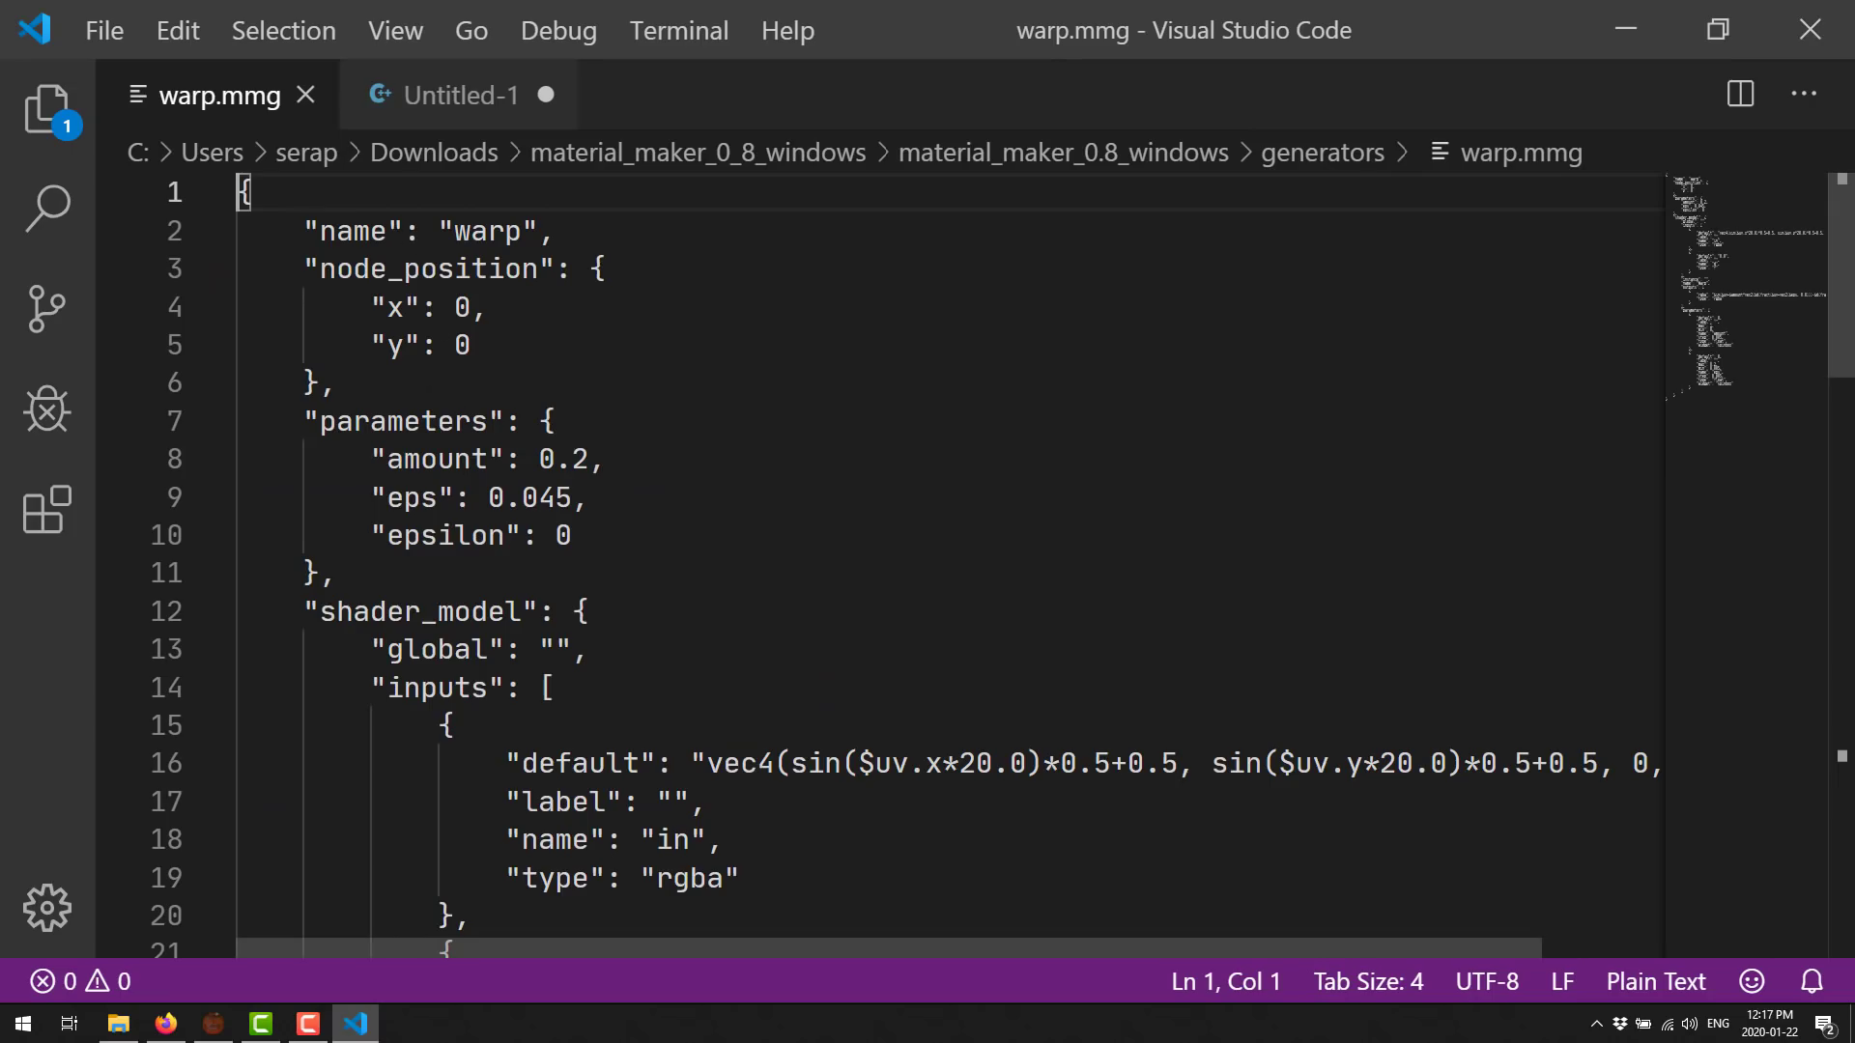
scroll(482, 503, "down", 10)
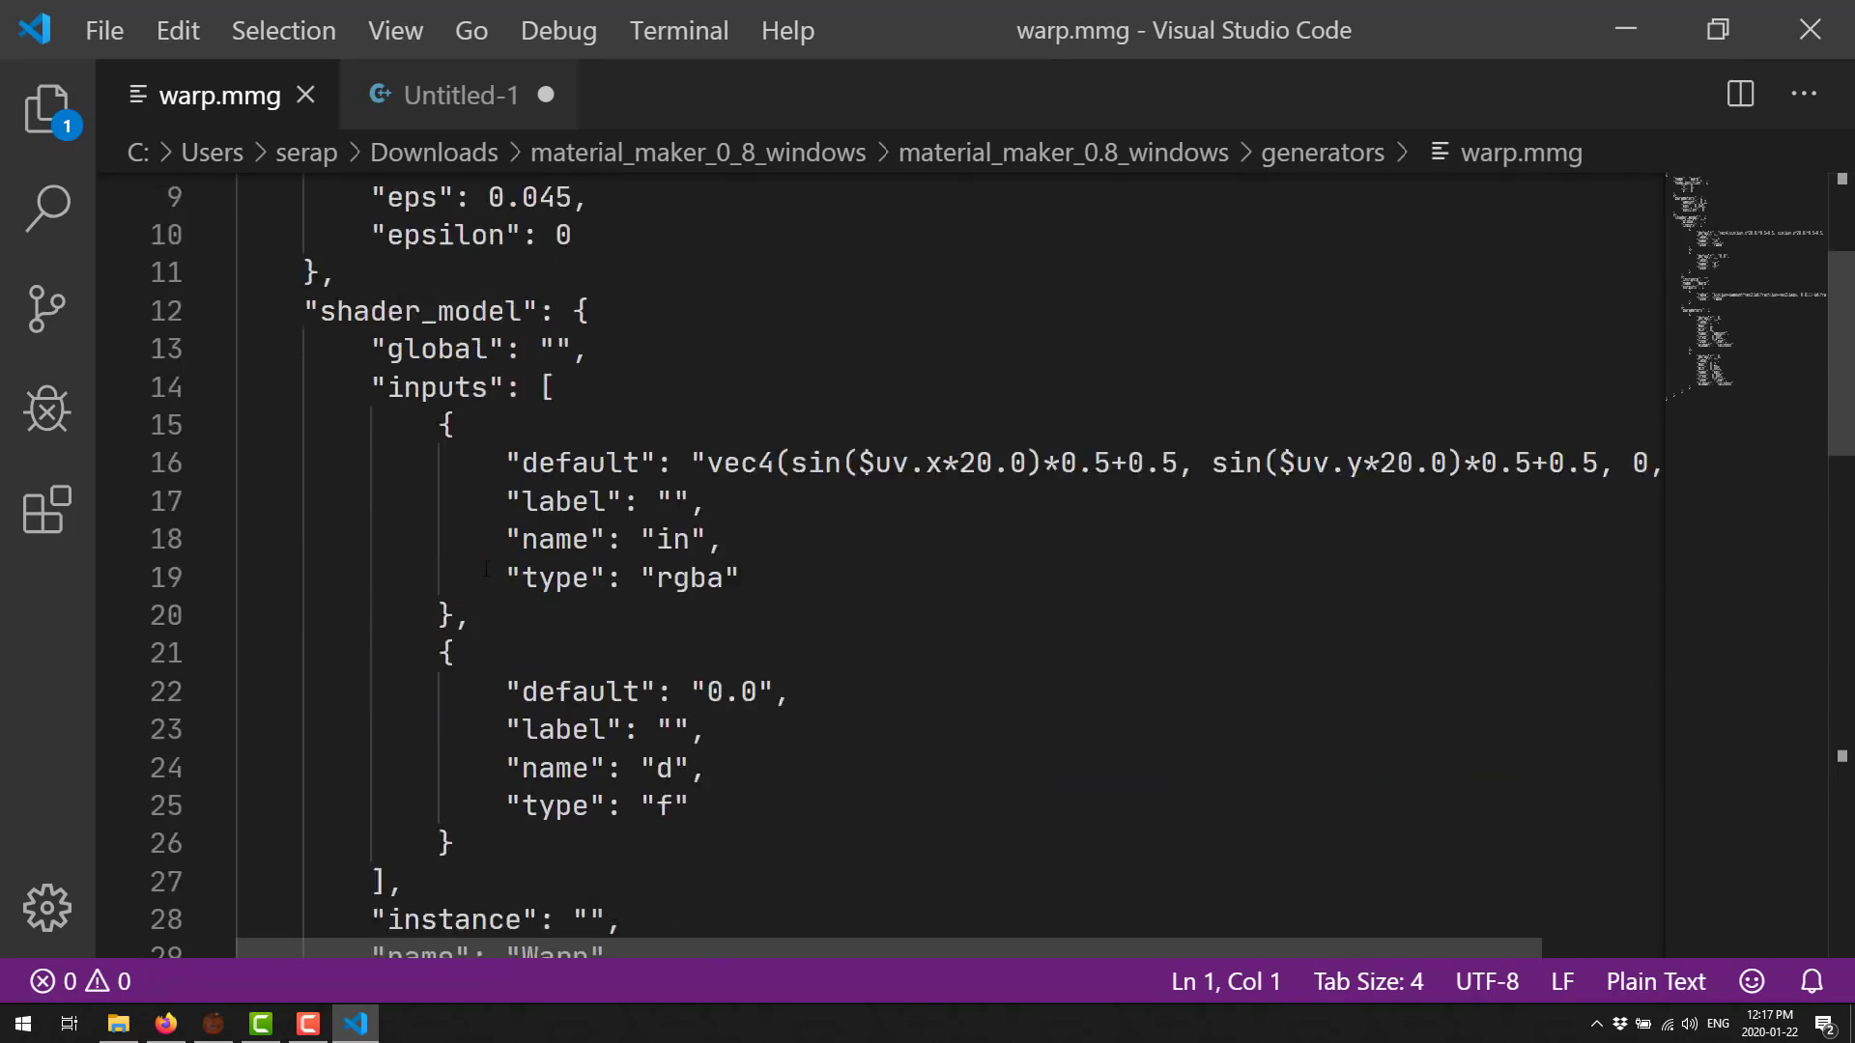
scroll(501, 552, "down", 6)
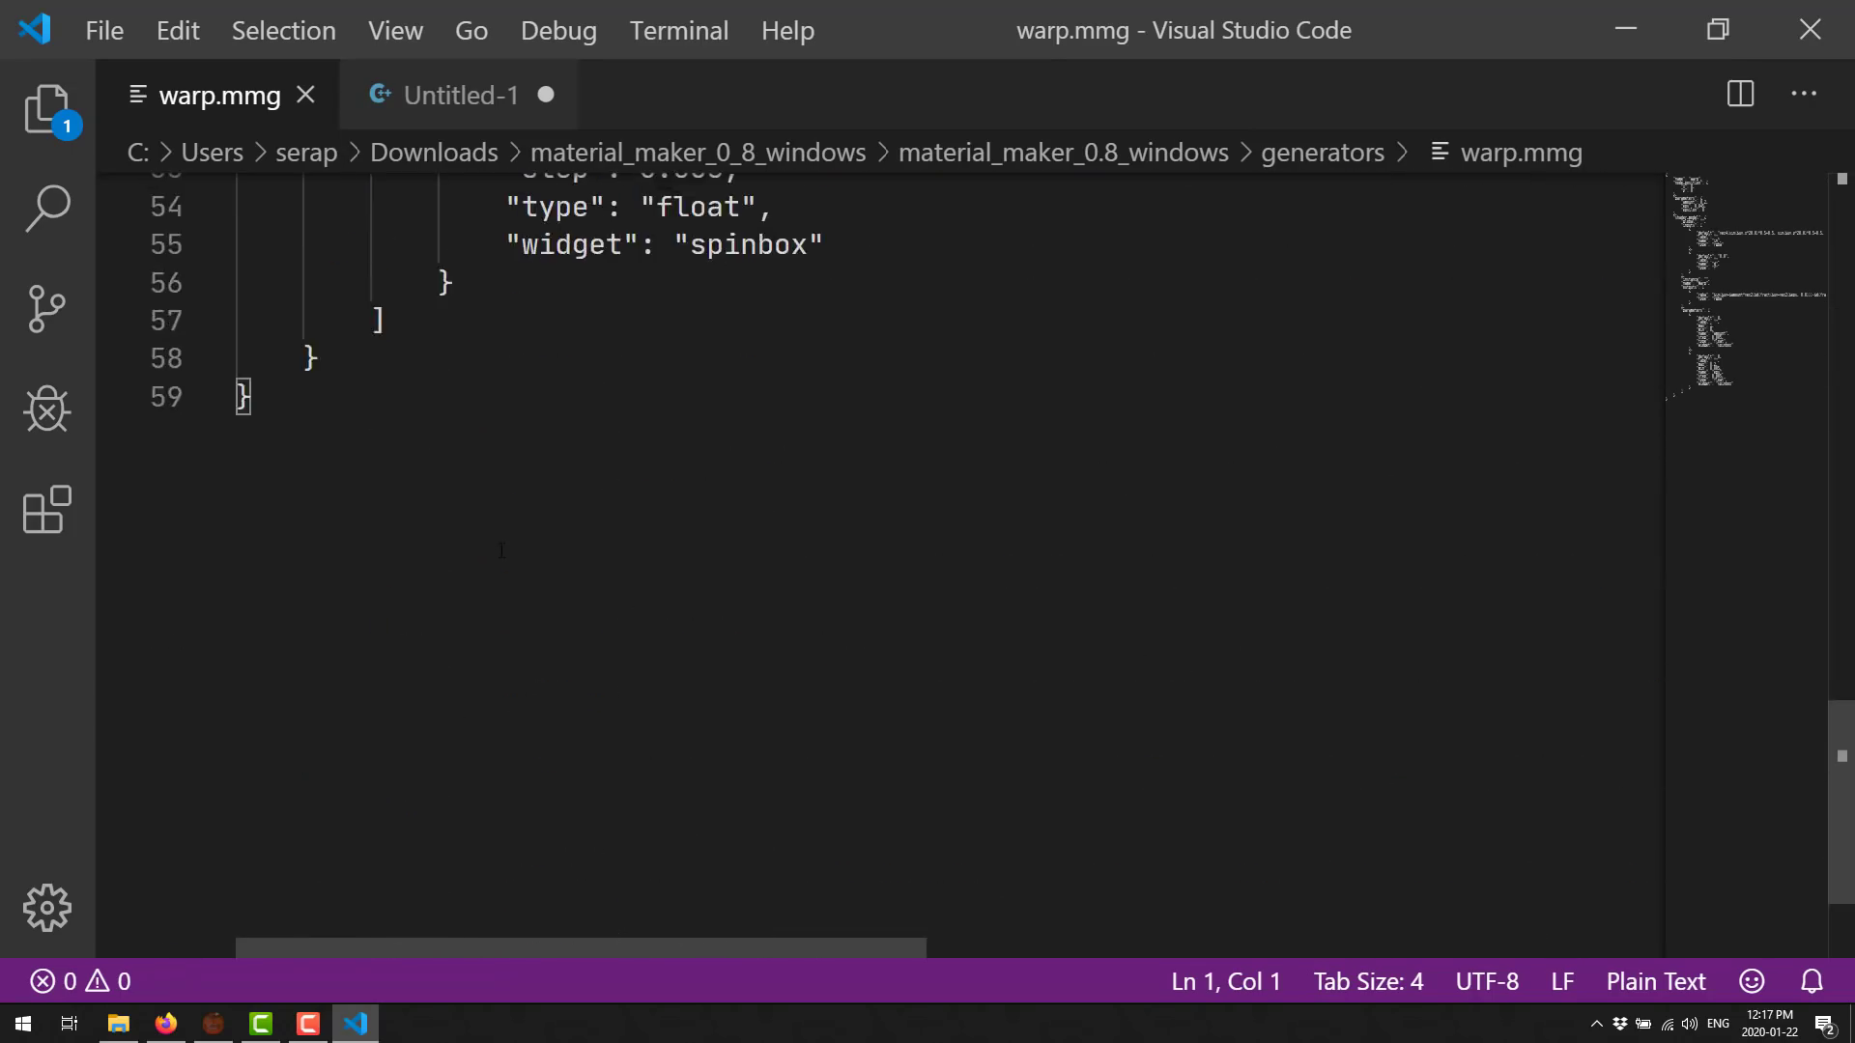
scroll(501, 552, "up", 12)
scroll(501, 551, "up", 5)
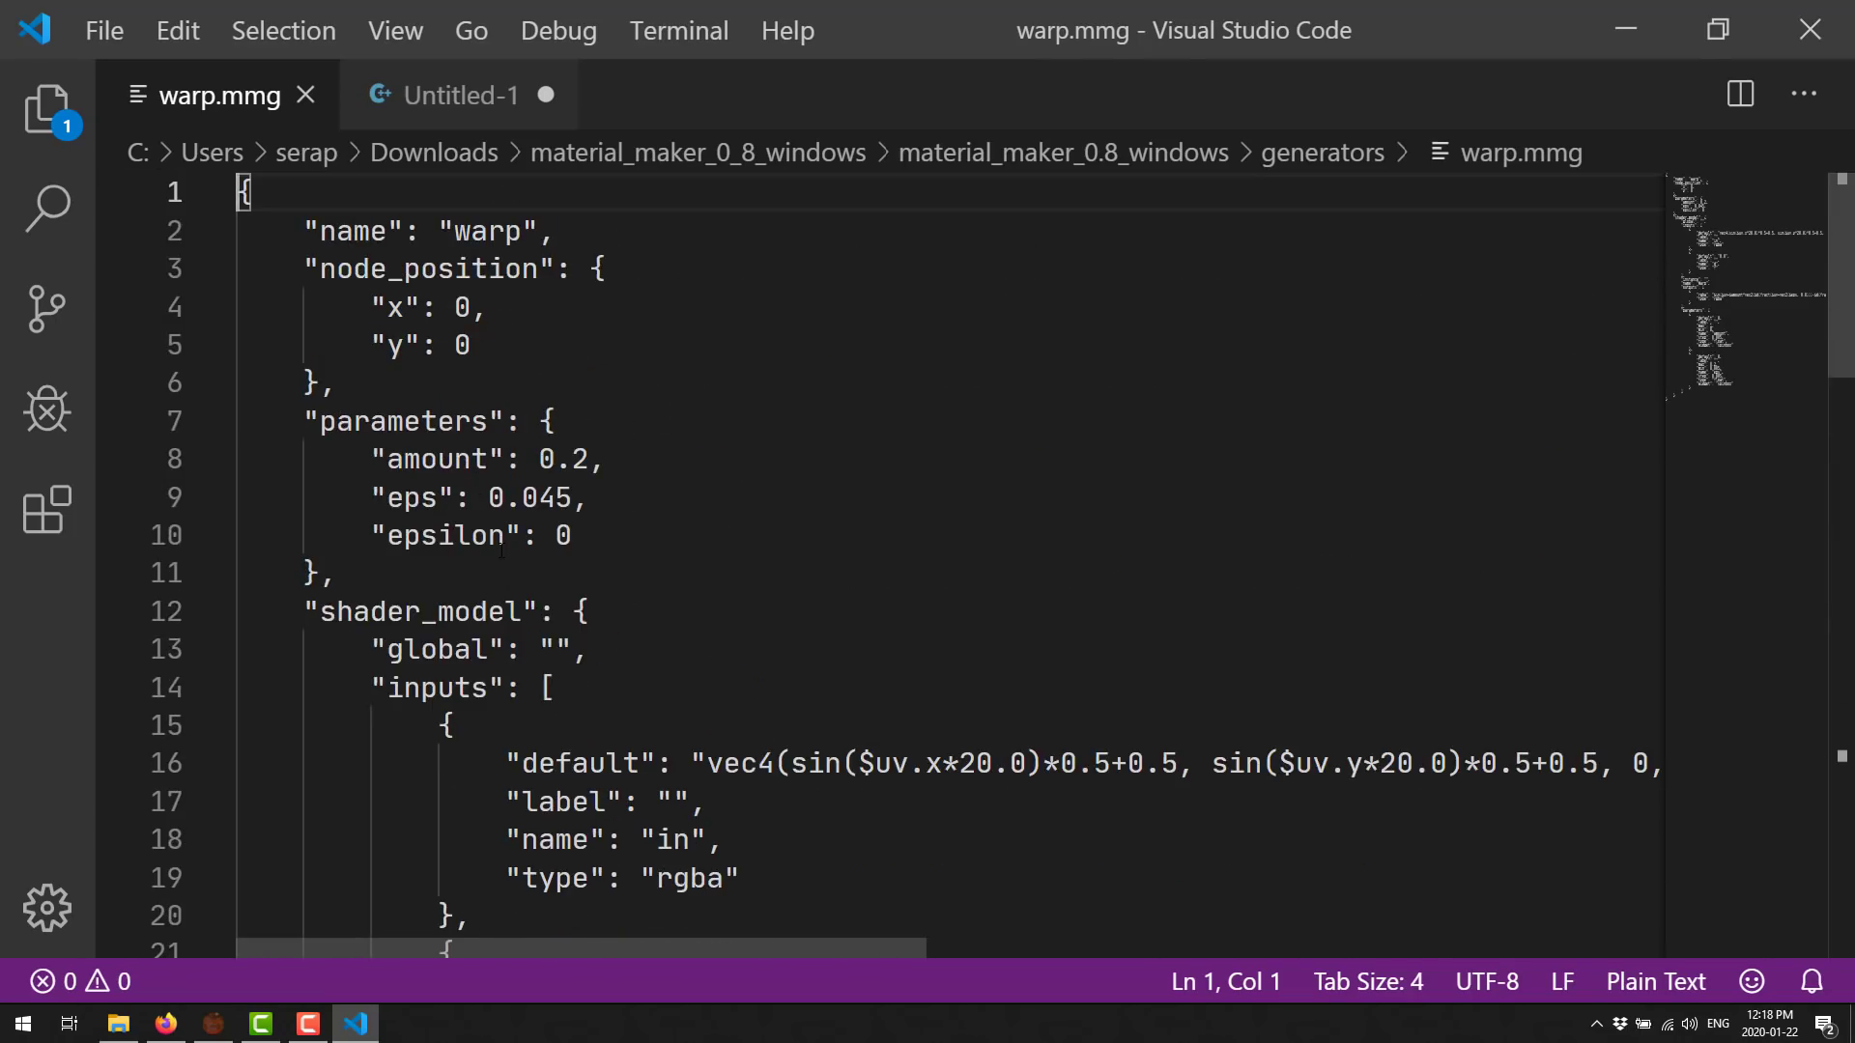
scroll(503, 558, "down", 4)
scroll(504, 559, "up", 1)
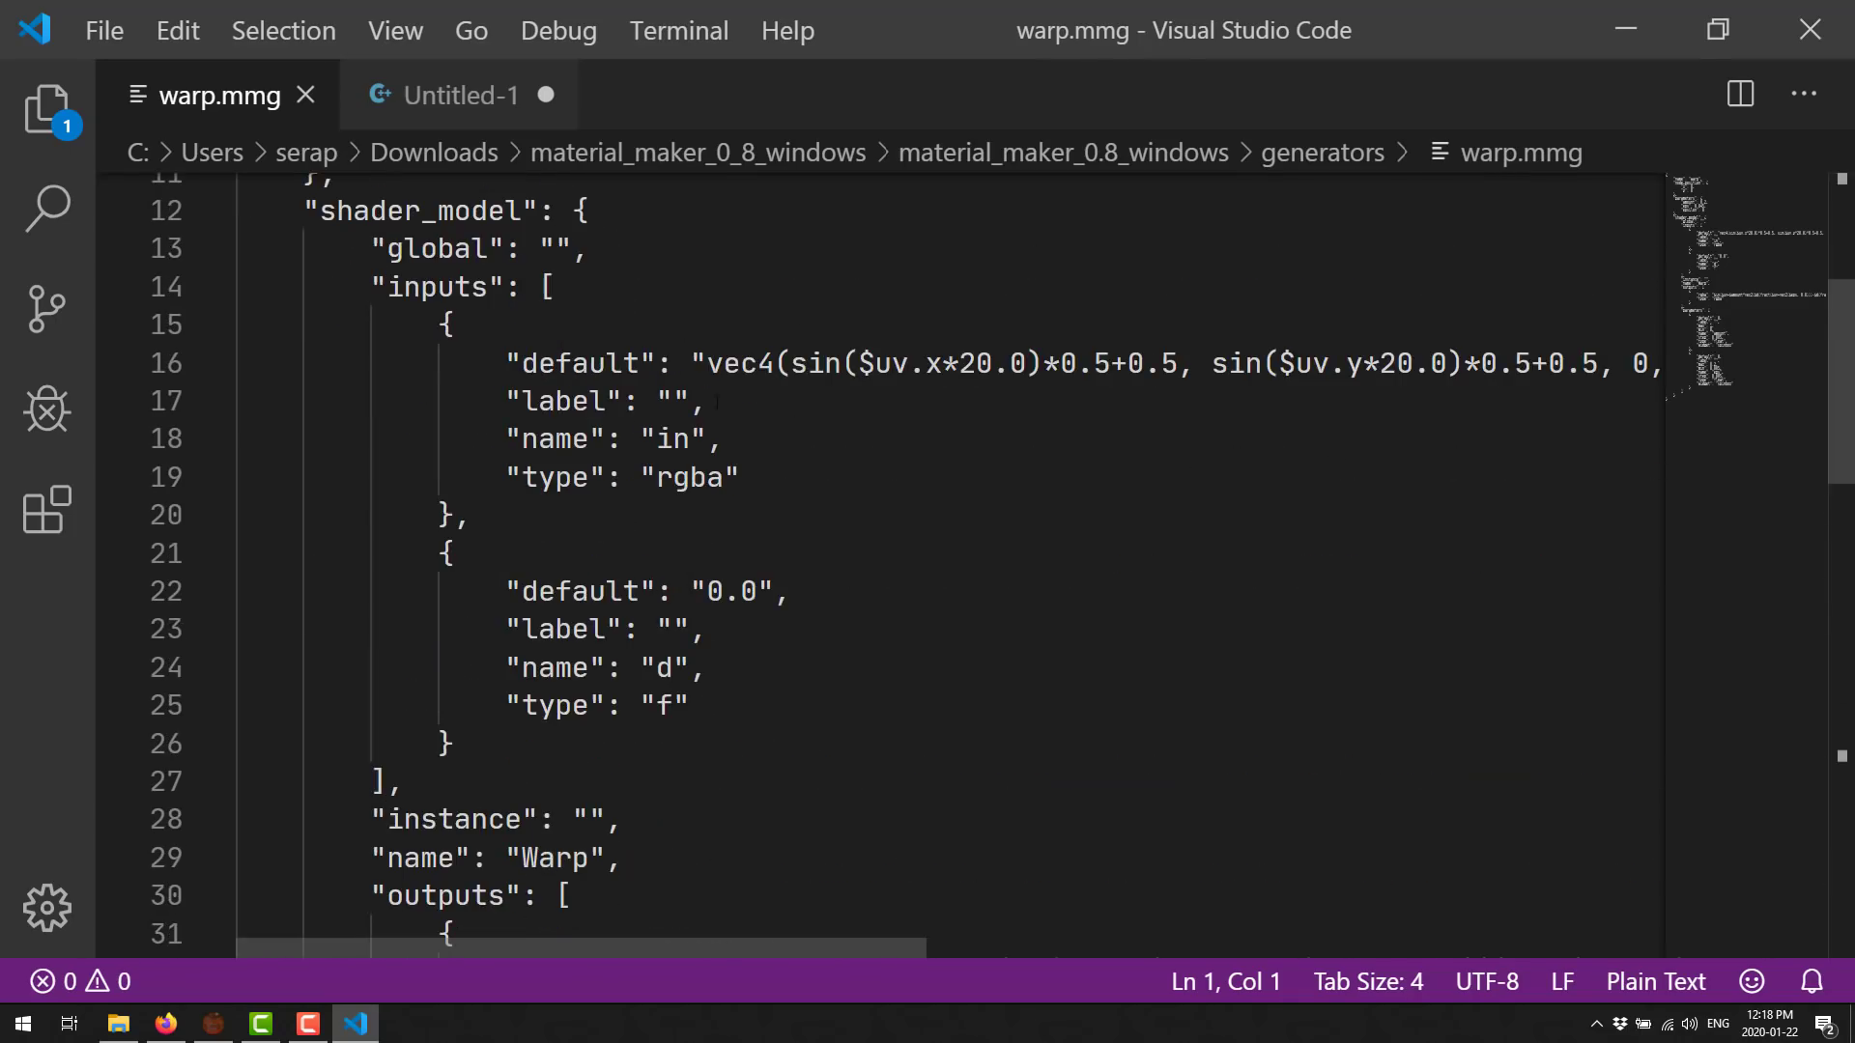
left_click_drag(681, 364, 1209, 365)
scroll(1046, 433, "down", 7)
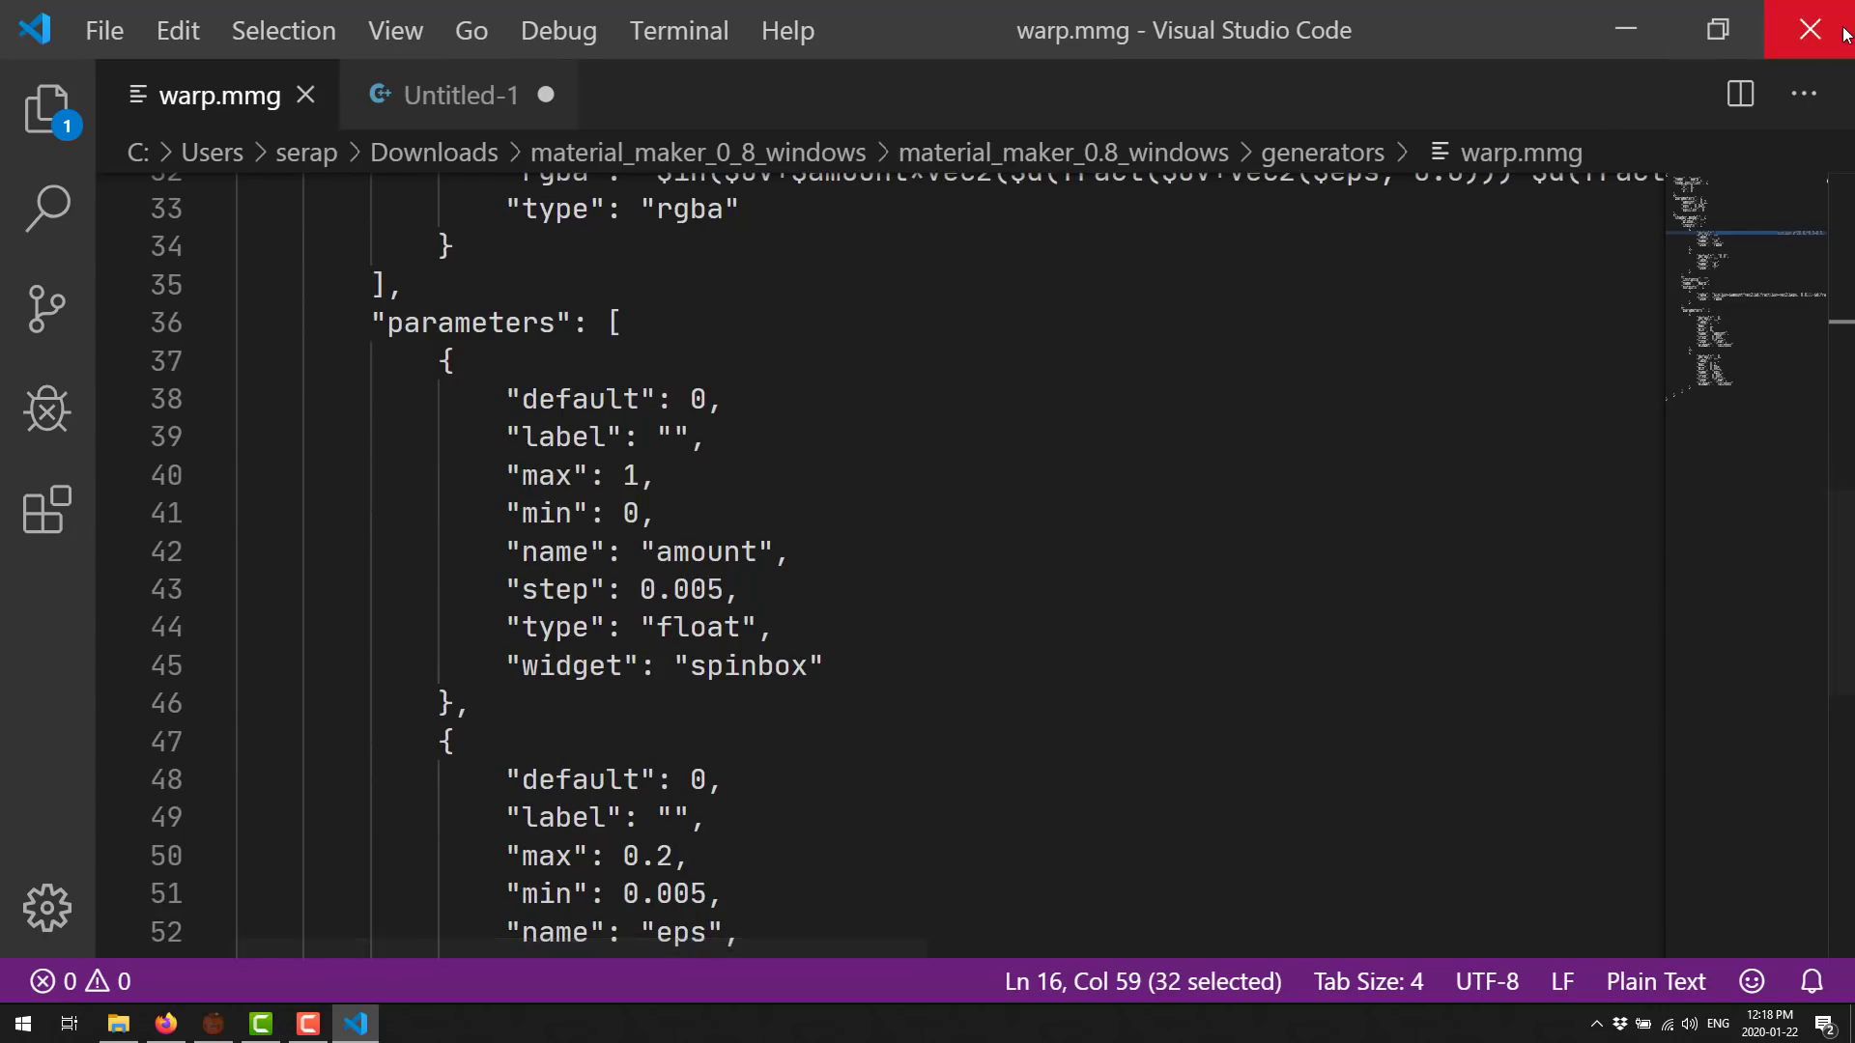
Close the code editor and select the devlog sentence about new SDF input types.
left_click(1810, 29)
scroll(360, 309, "up", 10)
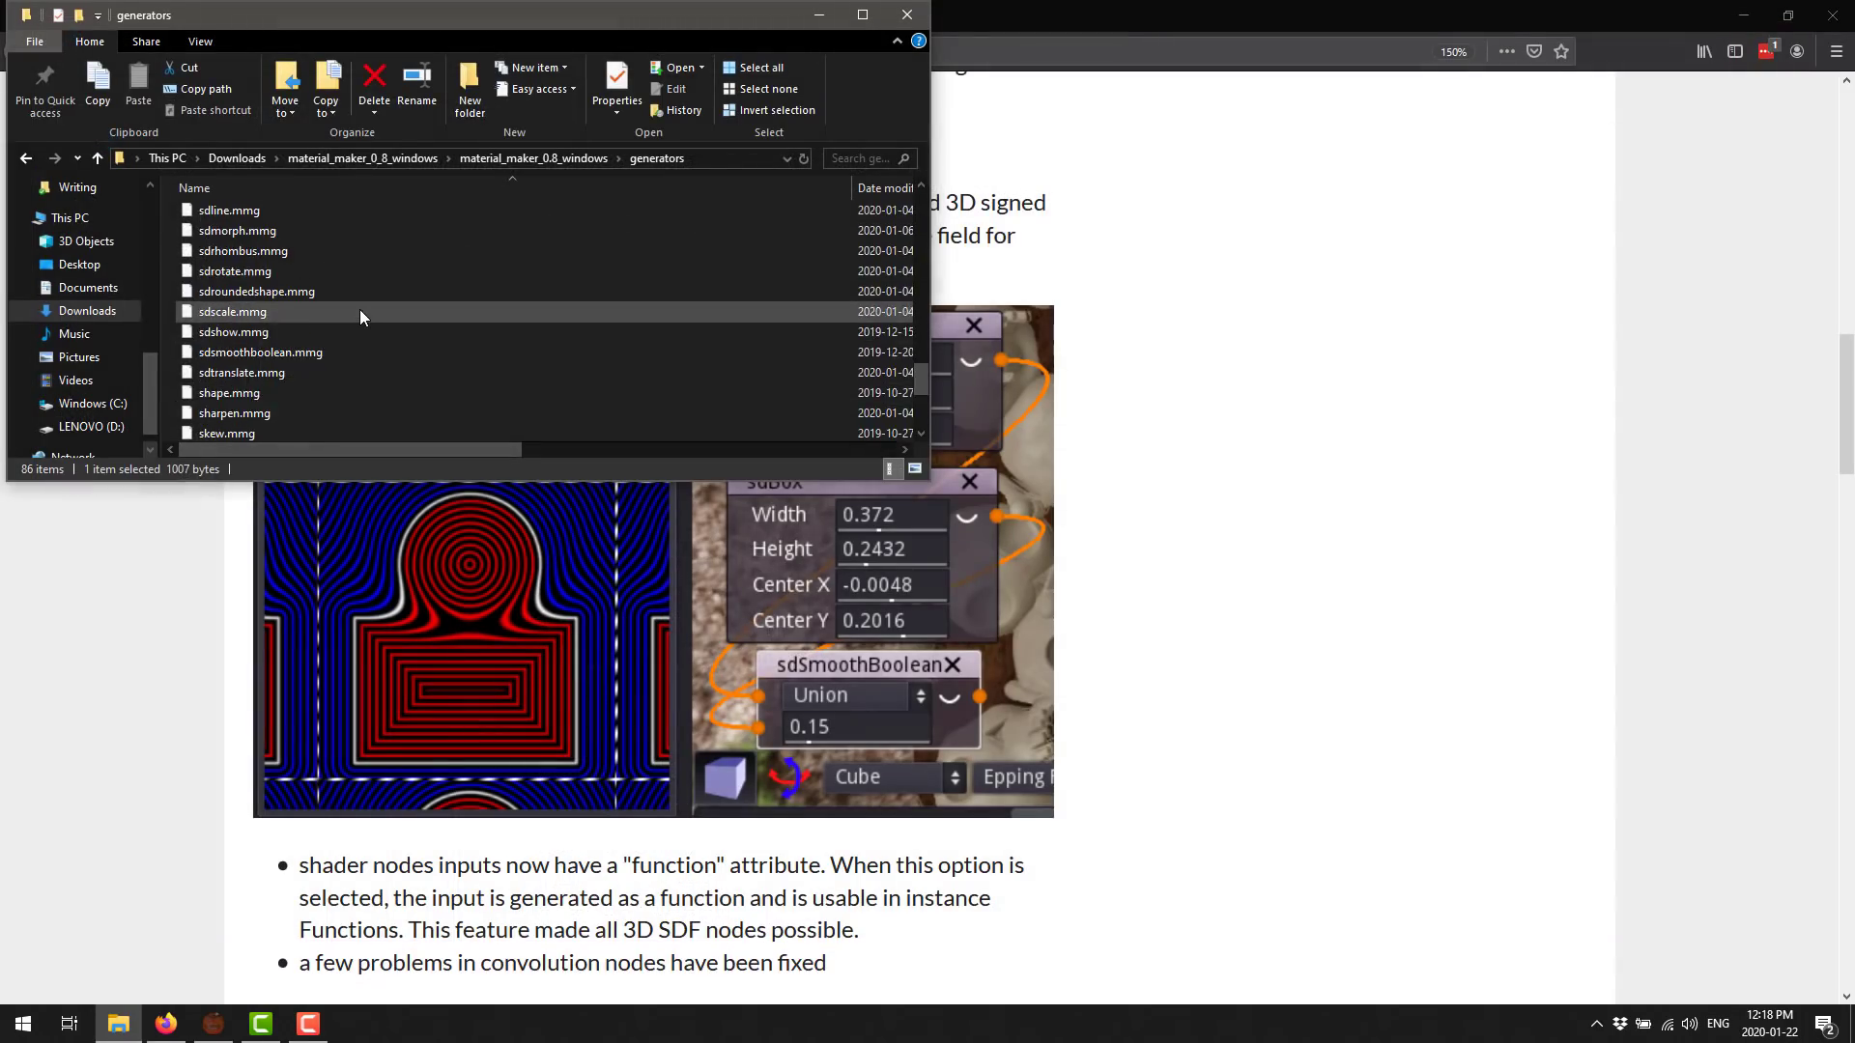
left_click(1405, 615)
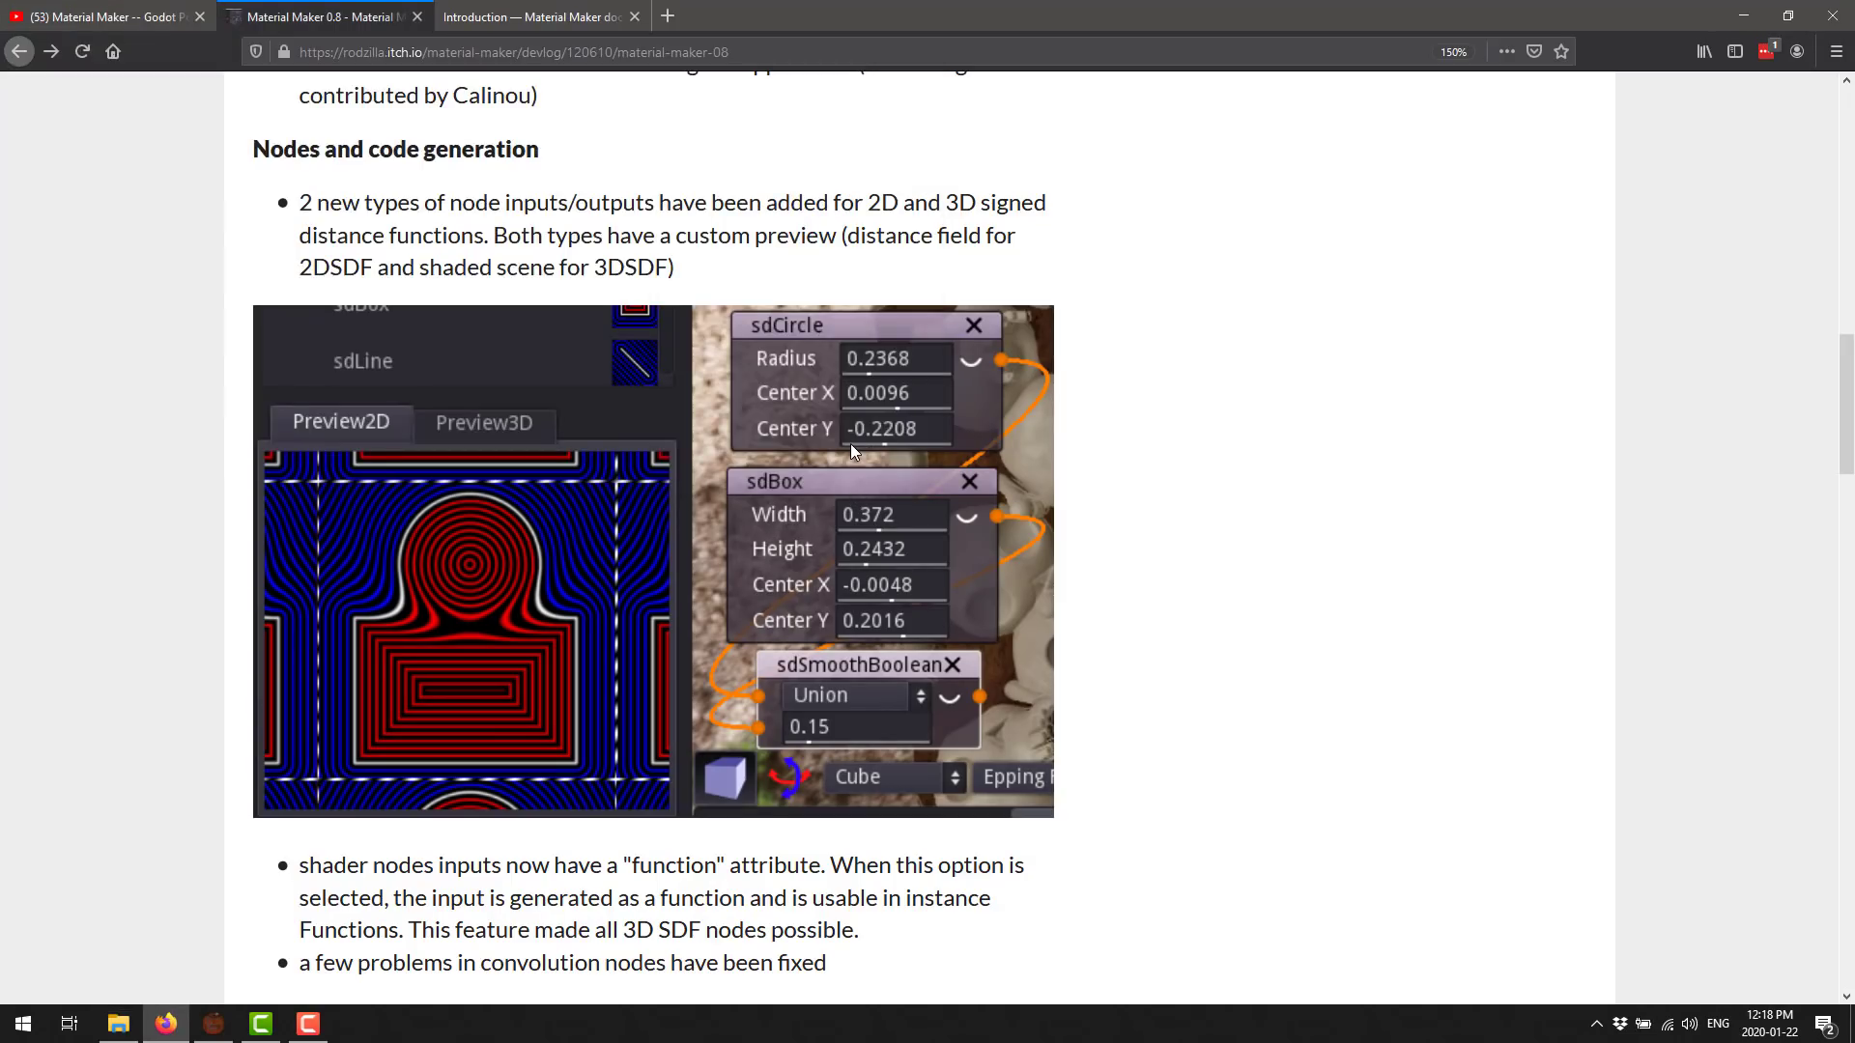
mouse_move(384, 207)
left_mouse_down()
mouse_move(961, 203)
mouse_move(401, 245)
mouse_move(982, 237)
mouse_move(371, 270)
mouse_move(688, 276)
left_mouse_up()
left_click(688, 275)
Read further down the devlog and highlight the skulls and pile_of_bricks example names.
scroll(689, 276, "down", 3)
scroll(688, 281, "down", 3)
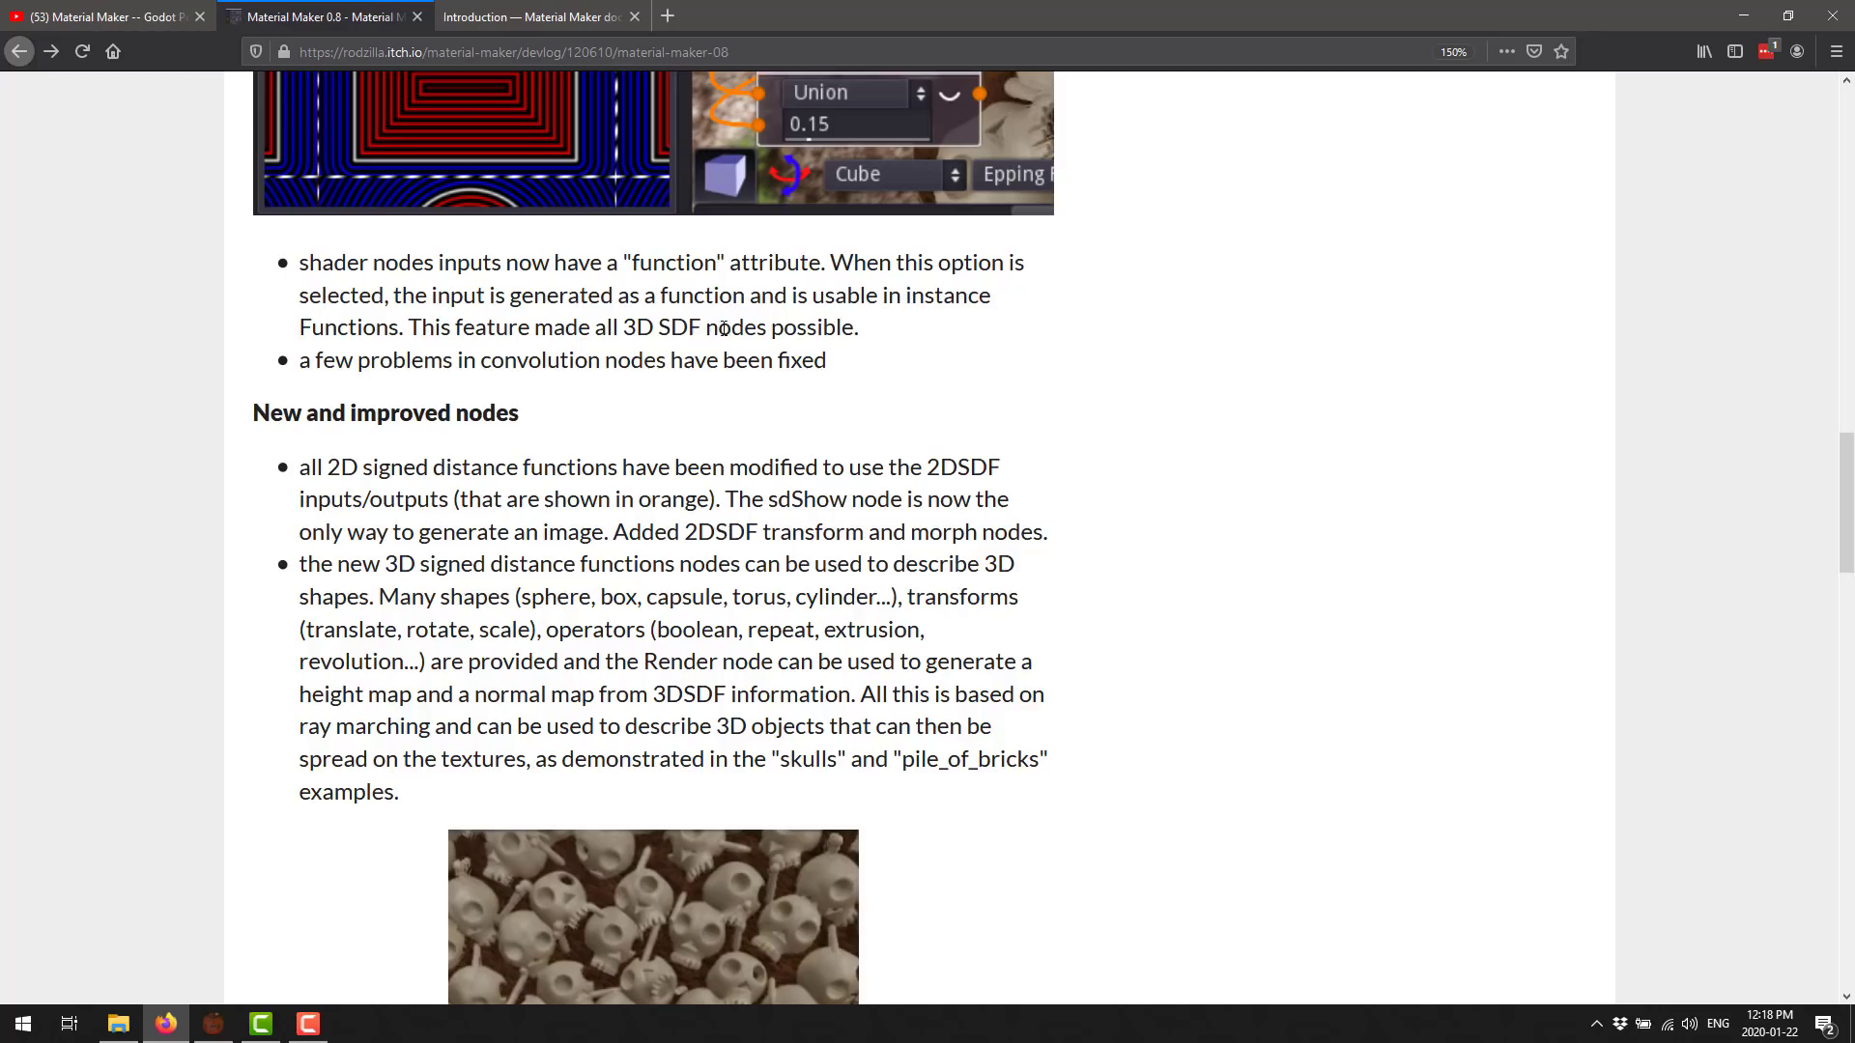
scroll(724, 329, "down", 2)
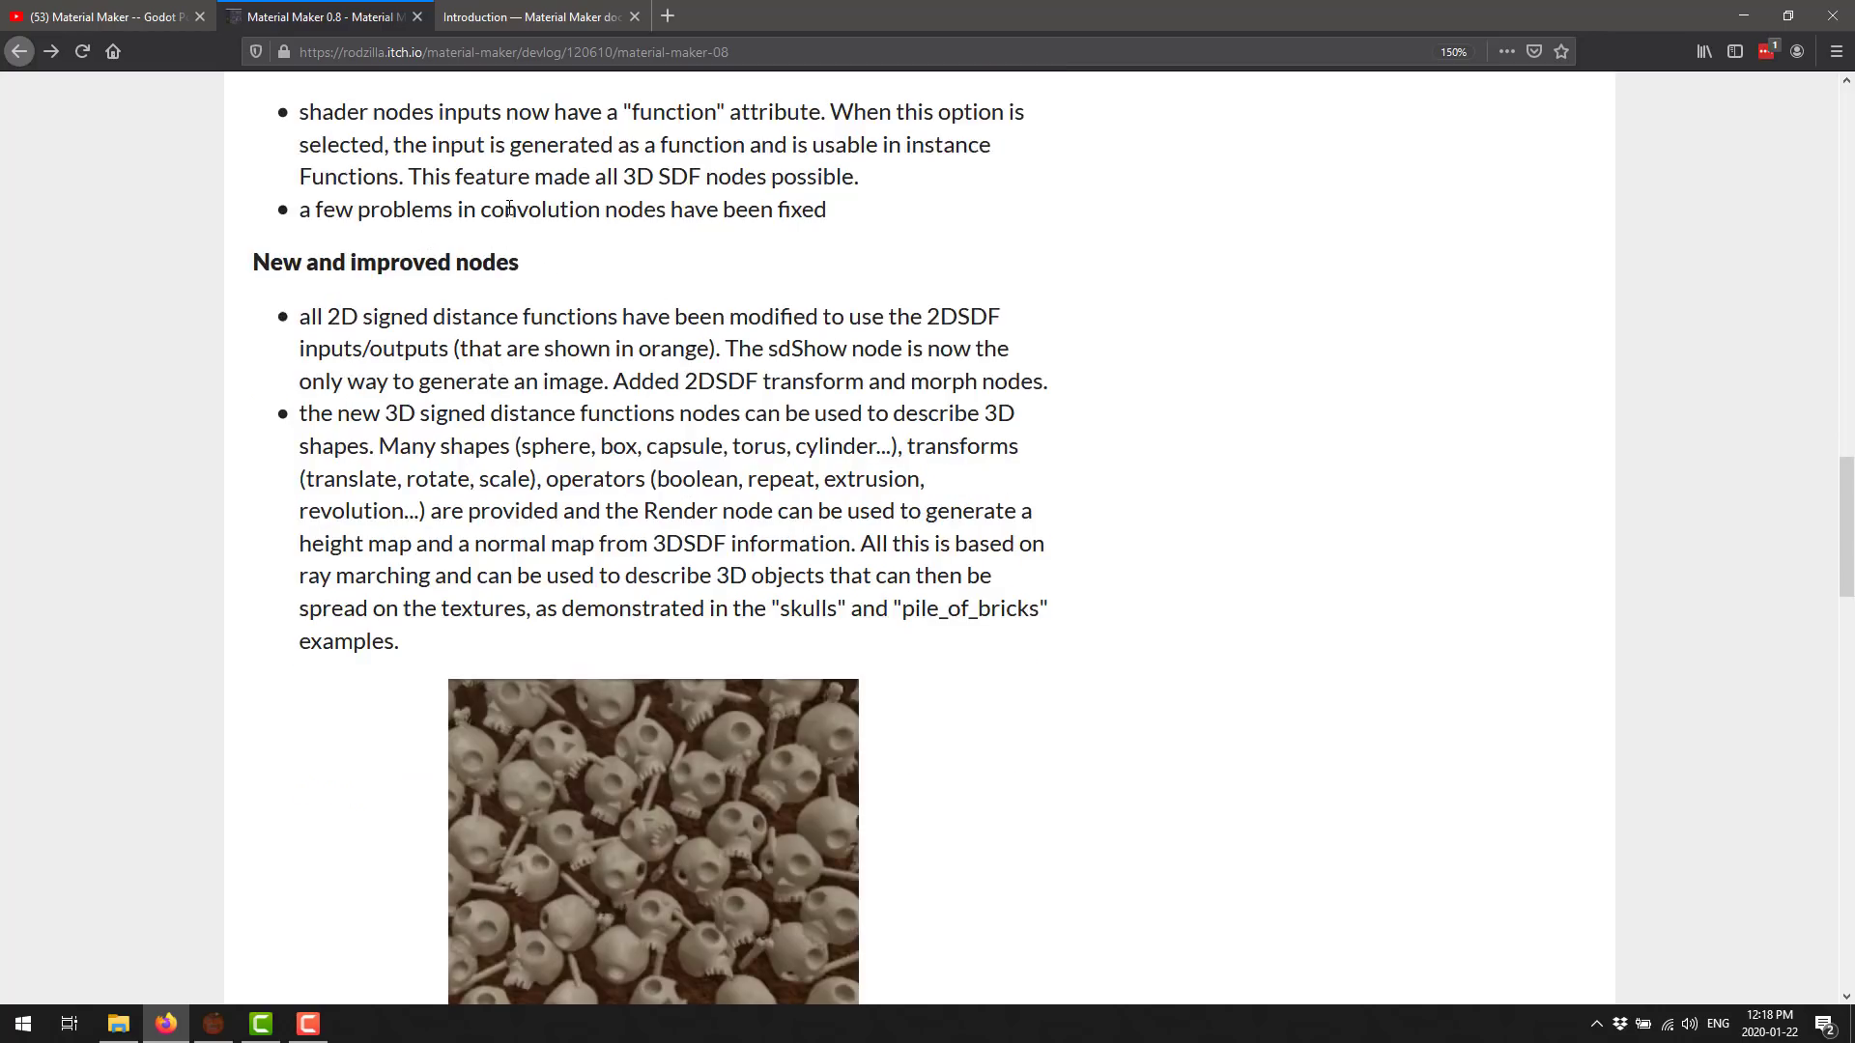
scroll(510, 209, "down", 2)
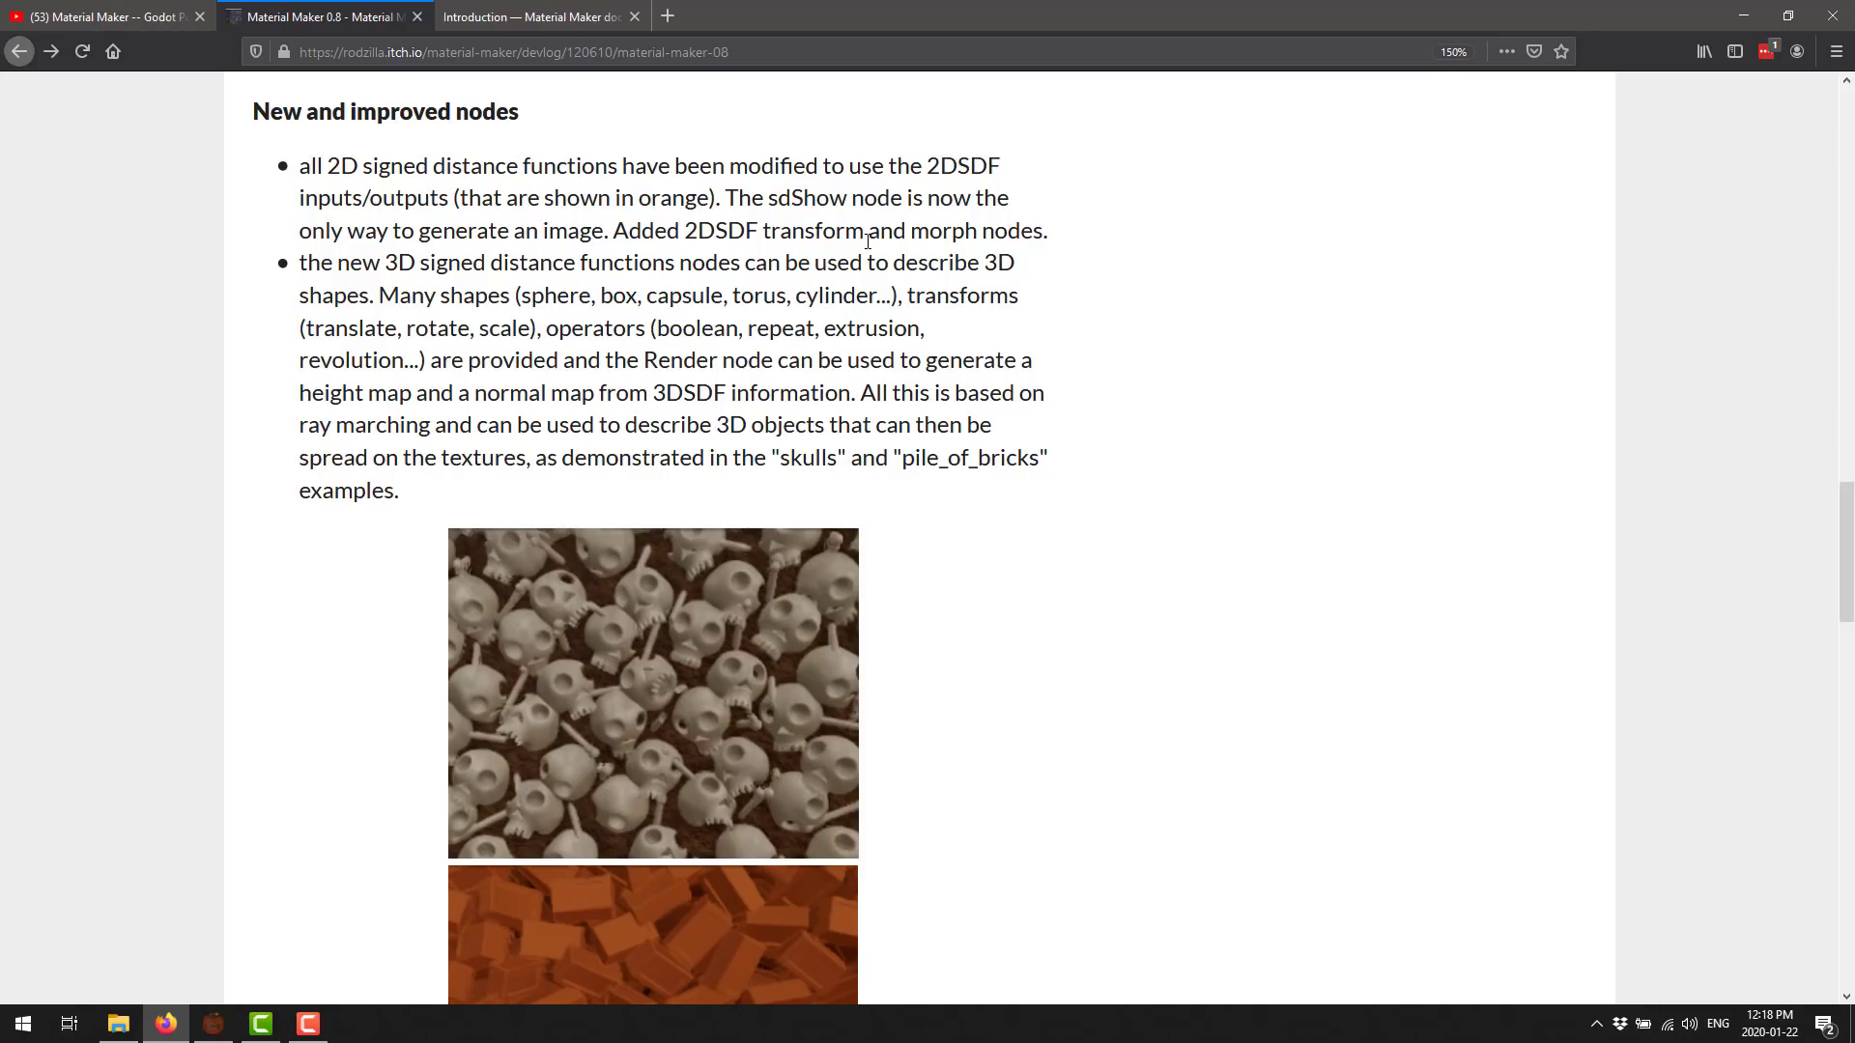
scroll(903, 315, "down", 3)
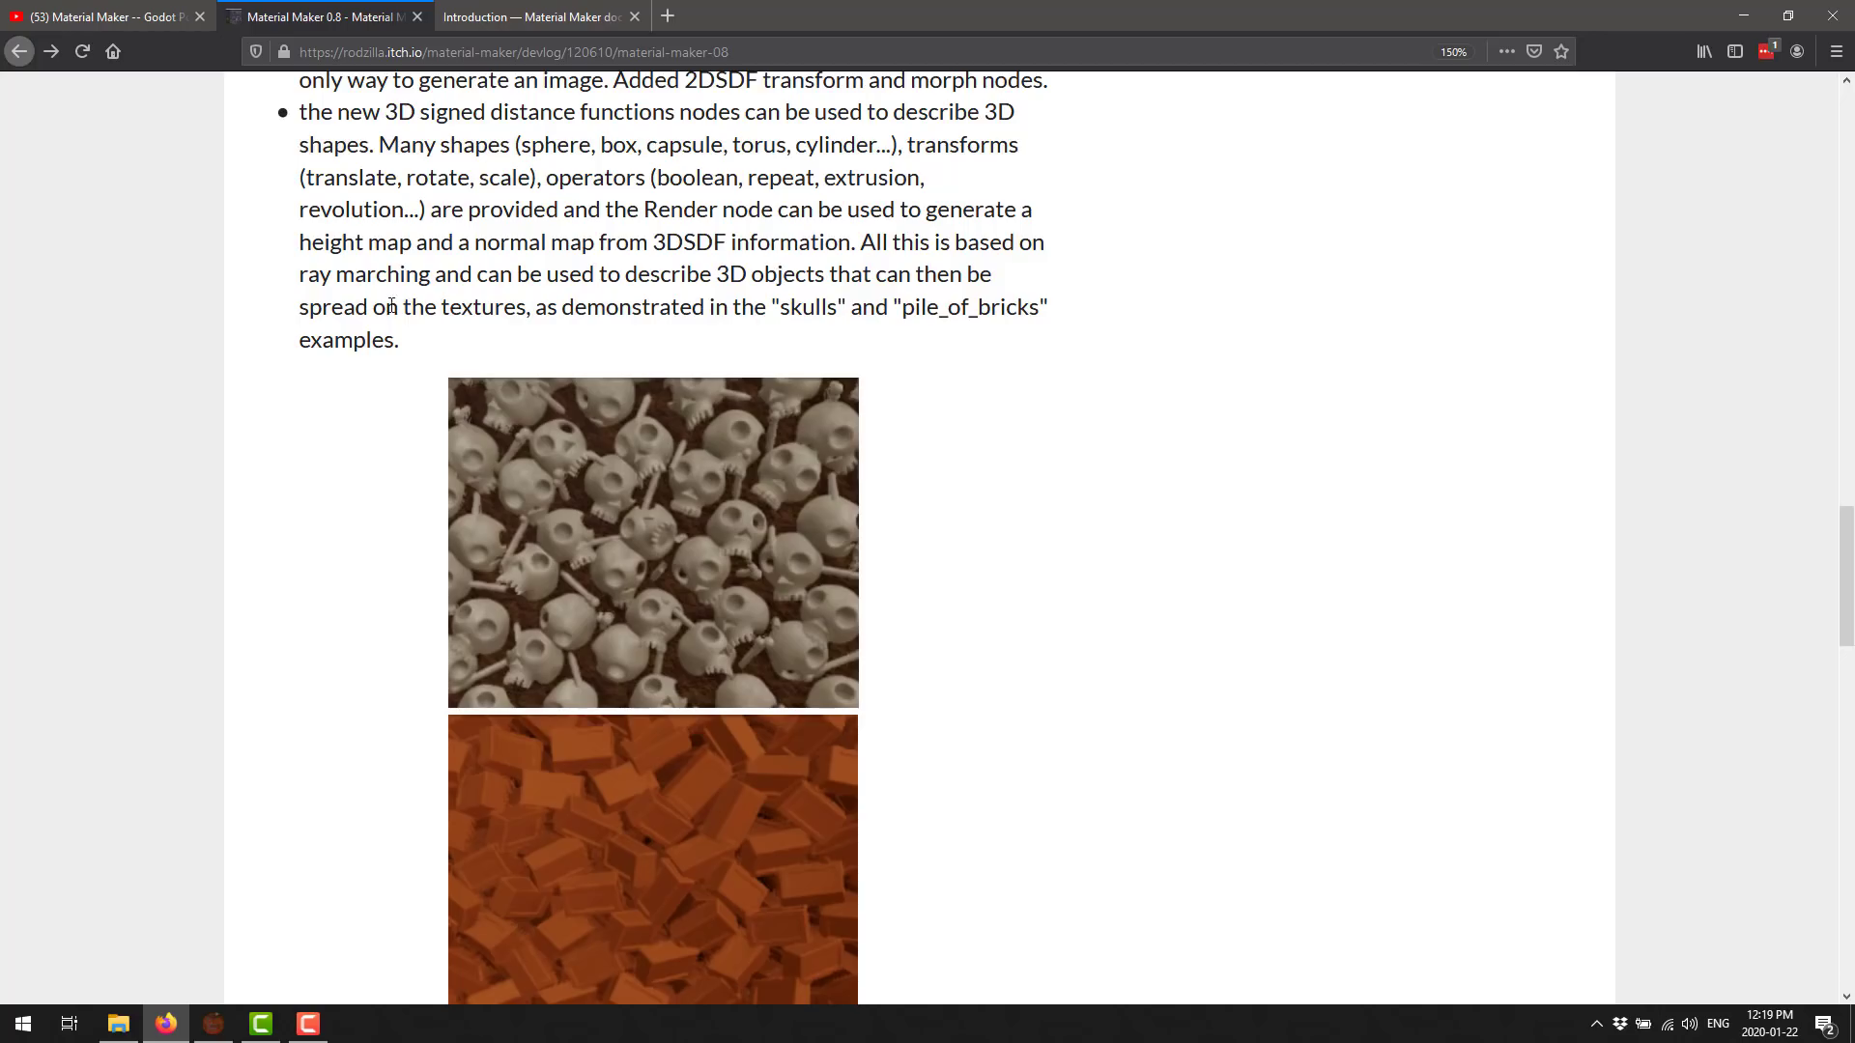
double_click(799, 310)
double_click(924, 306)
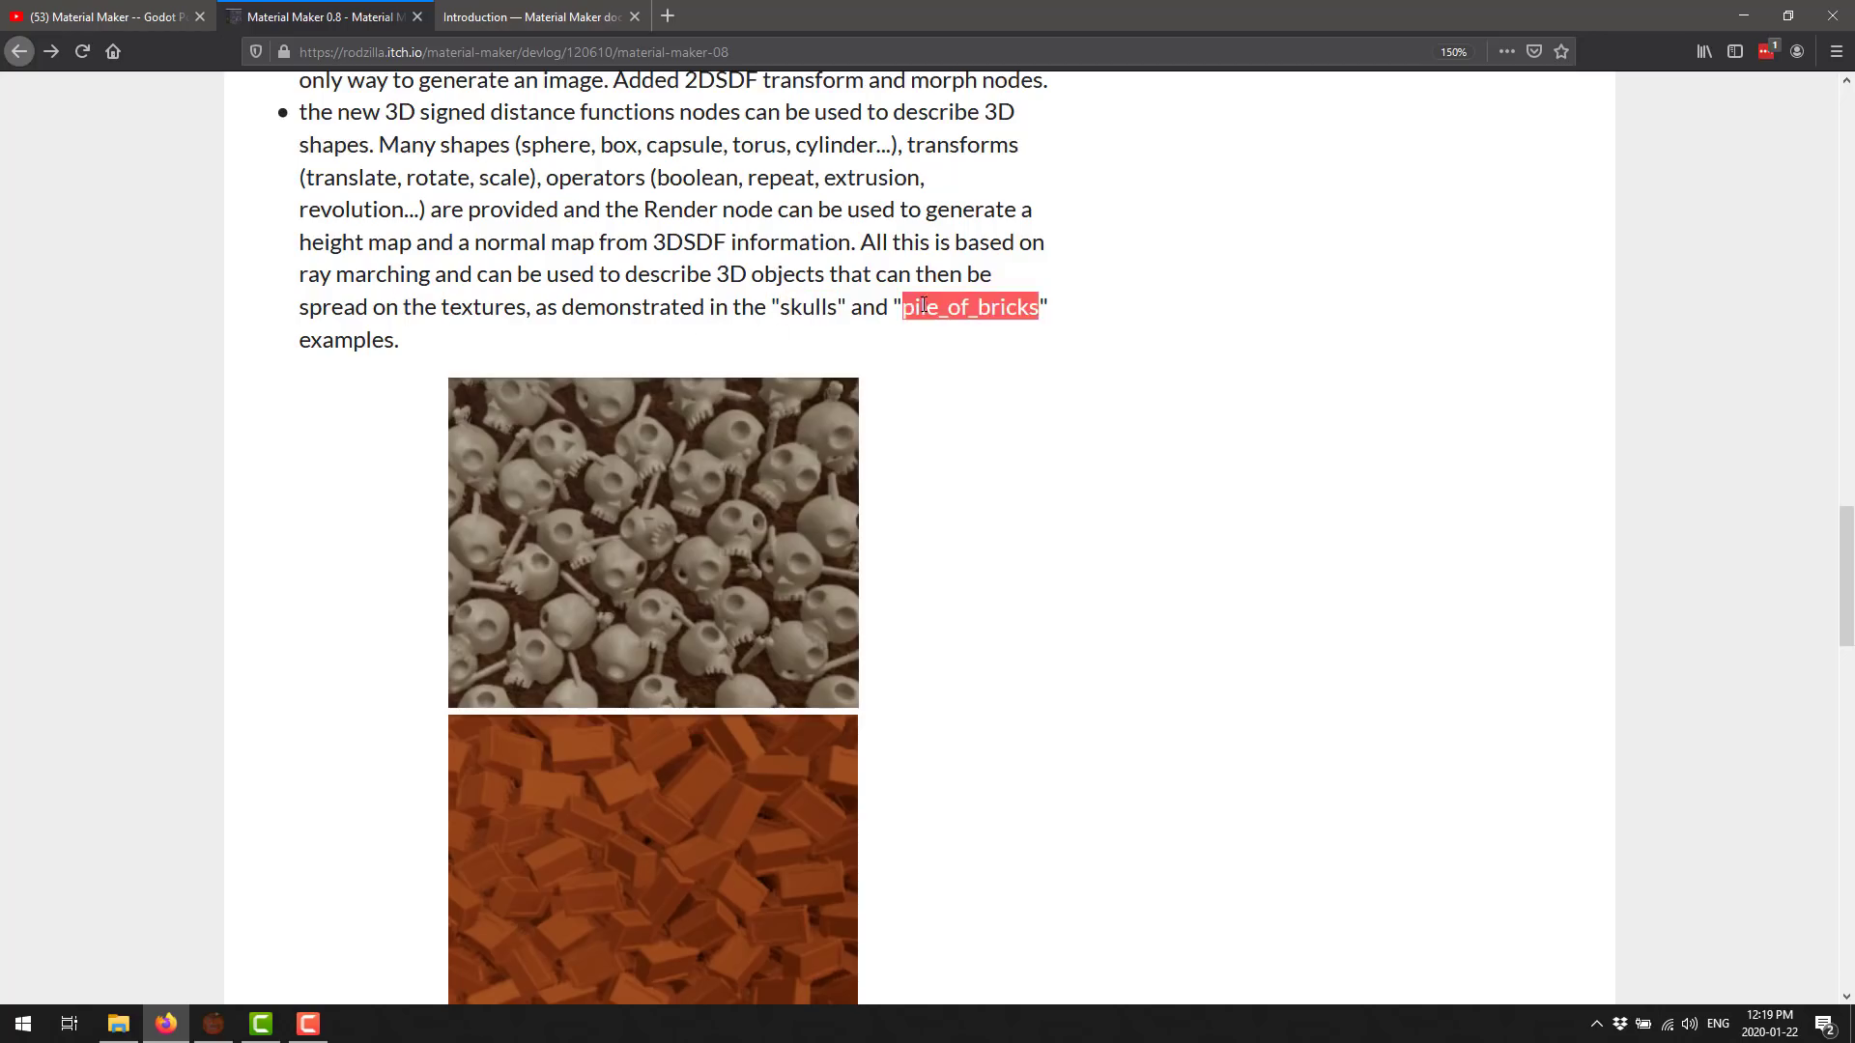
Load the pile_of_bricks.ptex material from the examples folder.
left_click(202, 1030)
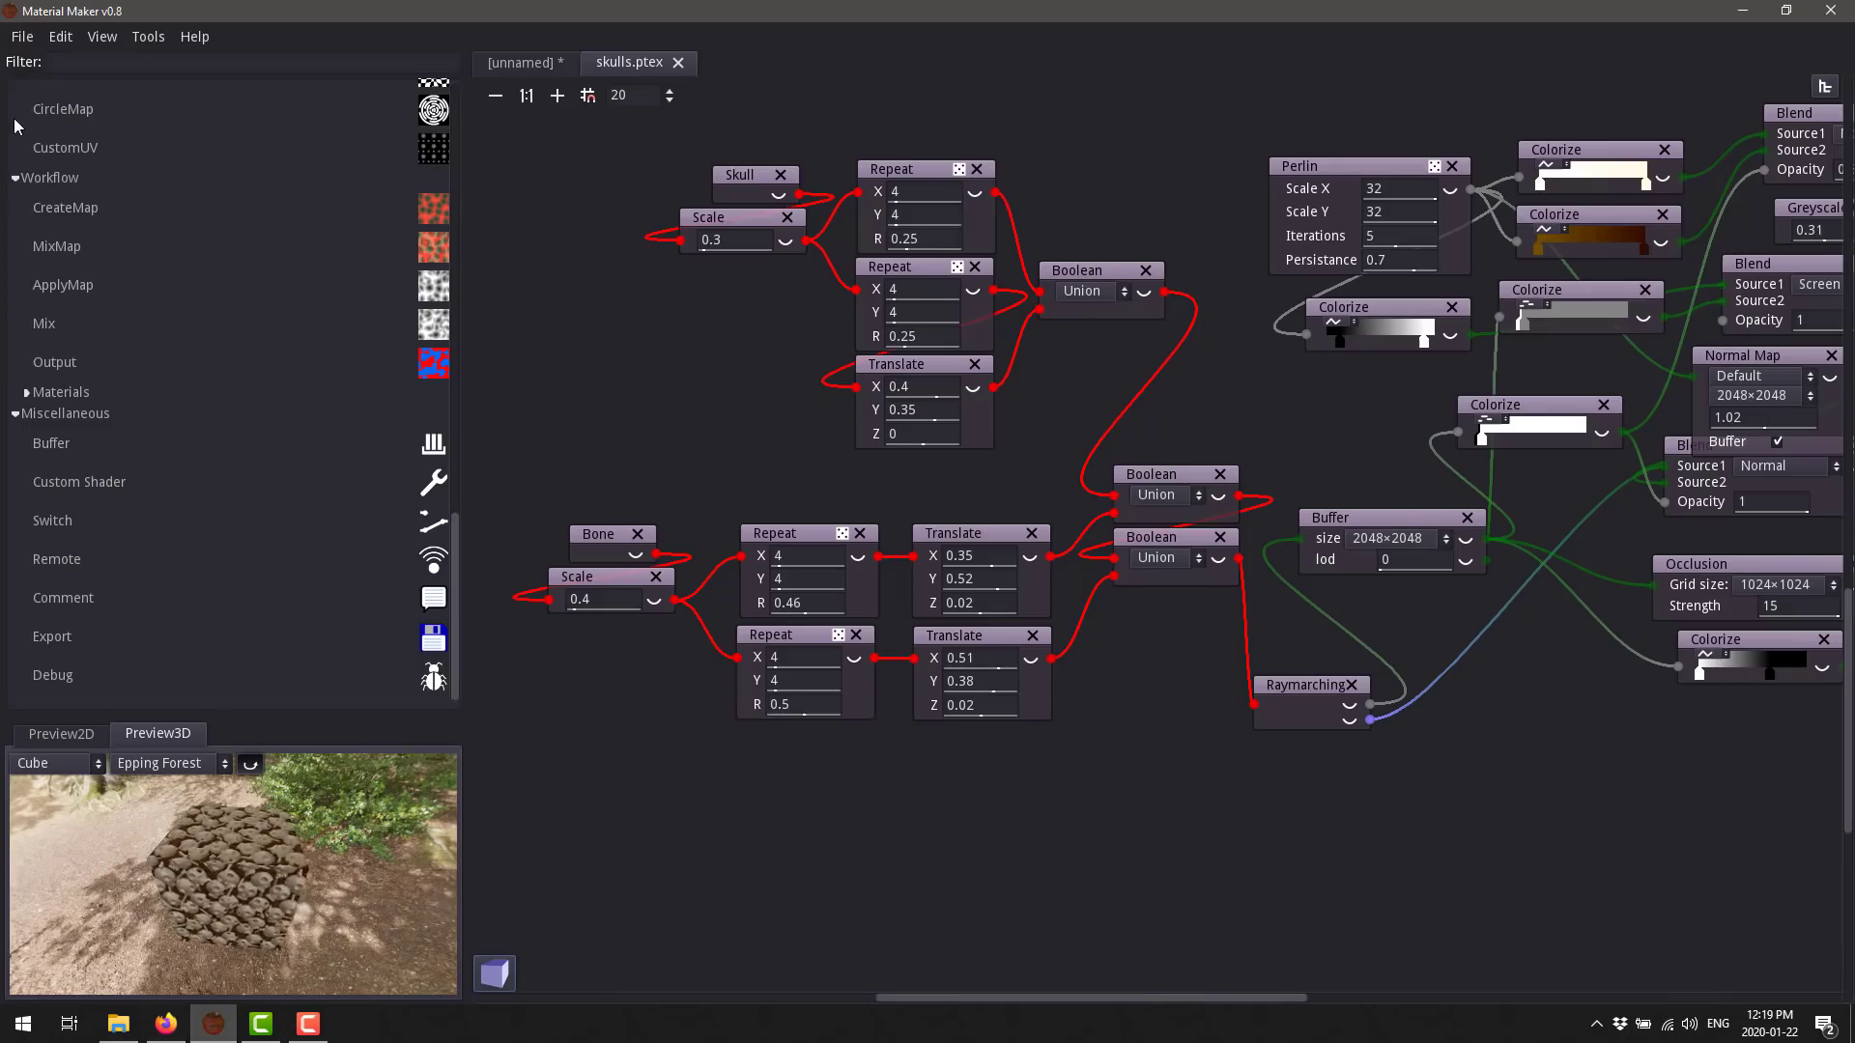
left_click(22, 37)
left_click(55, 80)
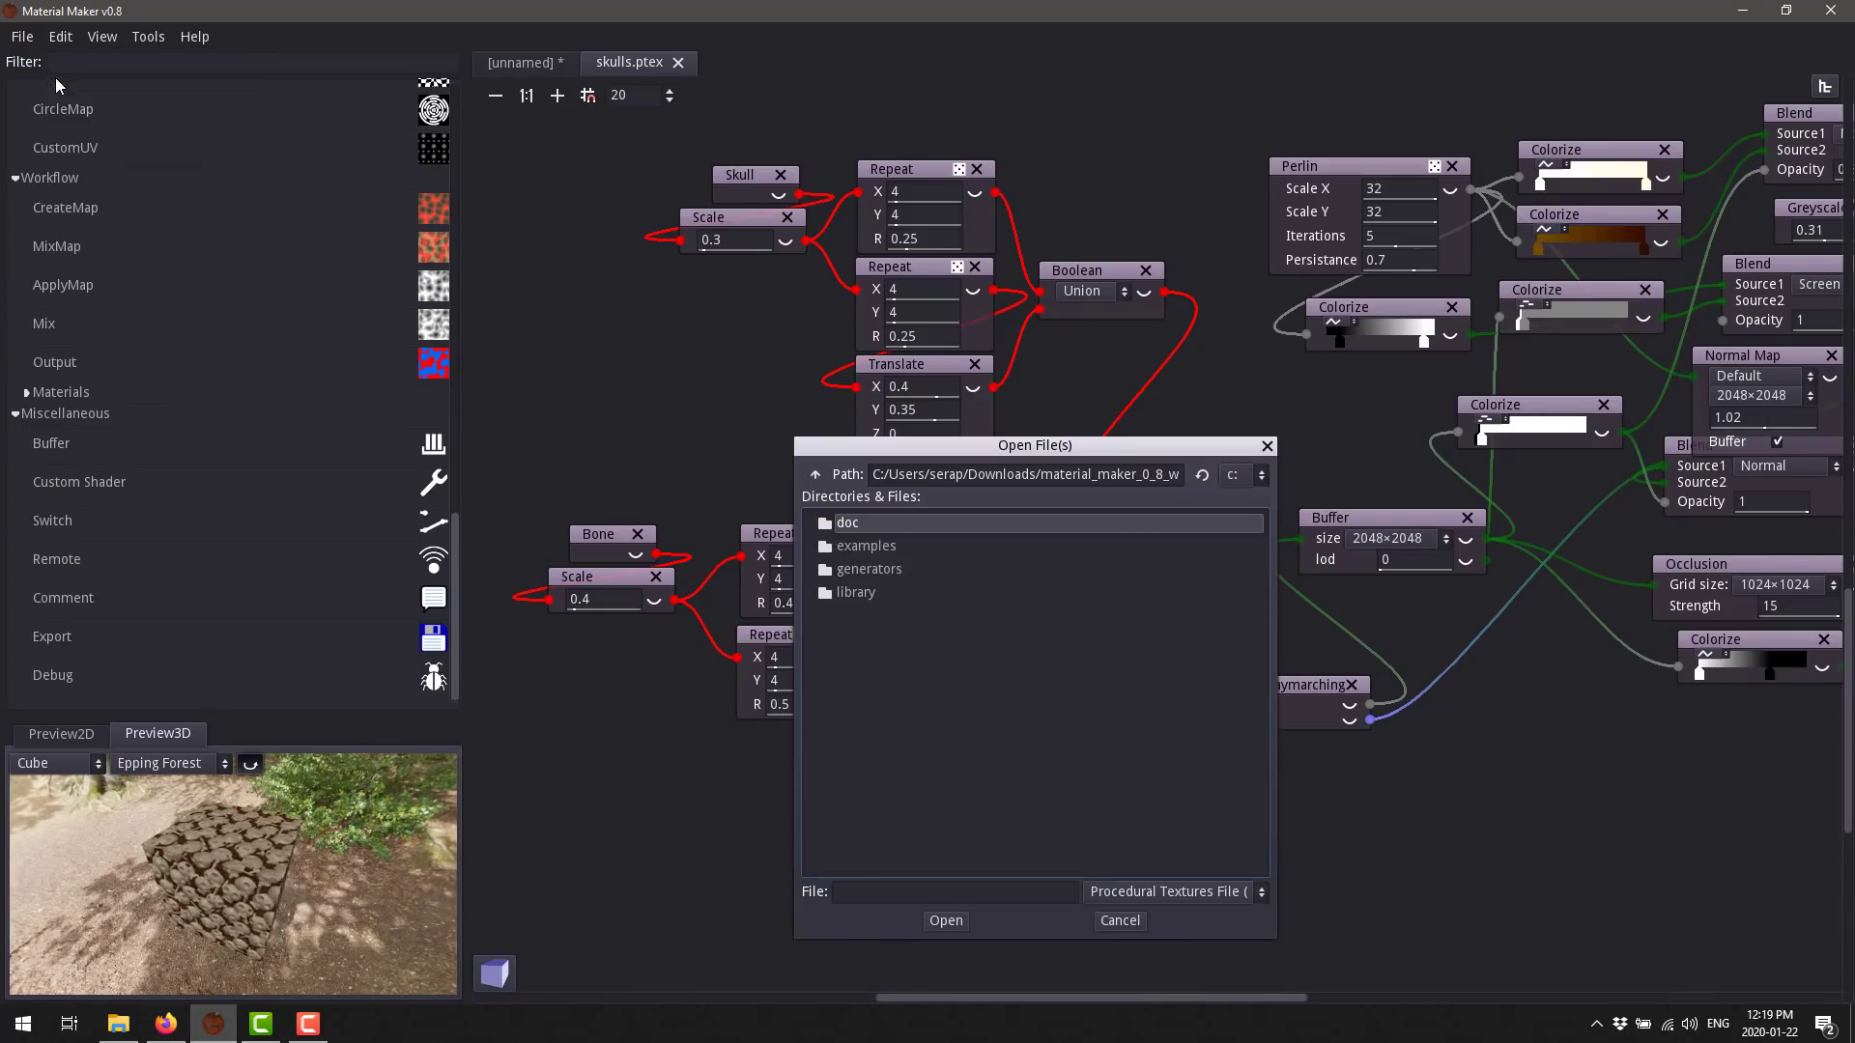
double_click(879, 547)
scroll(962, 817, "down", 5)
scroll(962, 815, "down", 2)
double_click(900, 781)
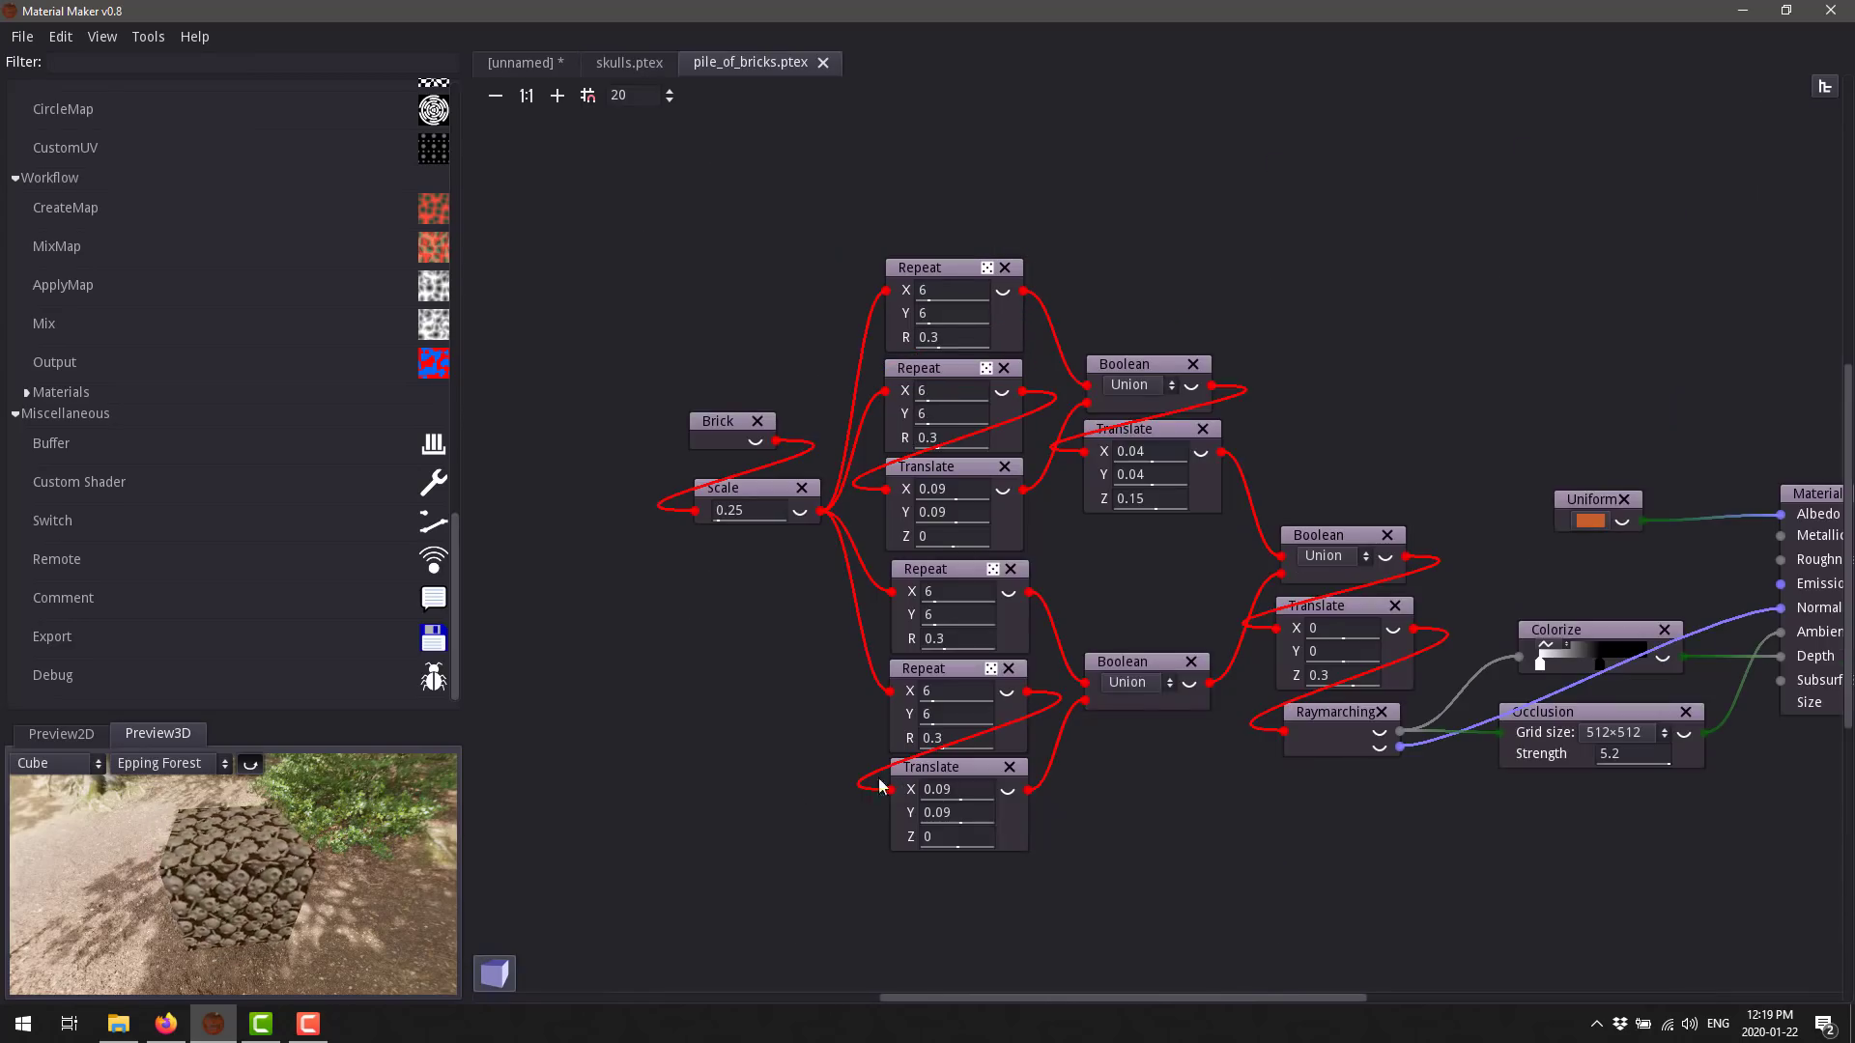
Show the 3D brick preview behind the graph, then scroll the devlog to the workflow-nodes note.
left_click(495, 974)
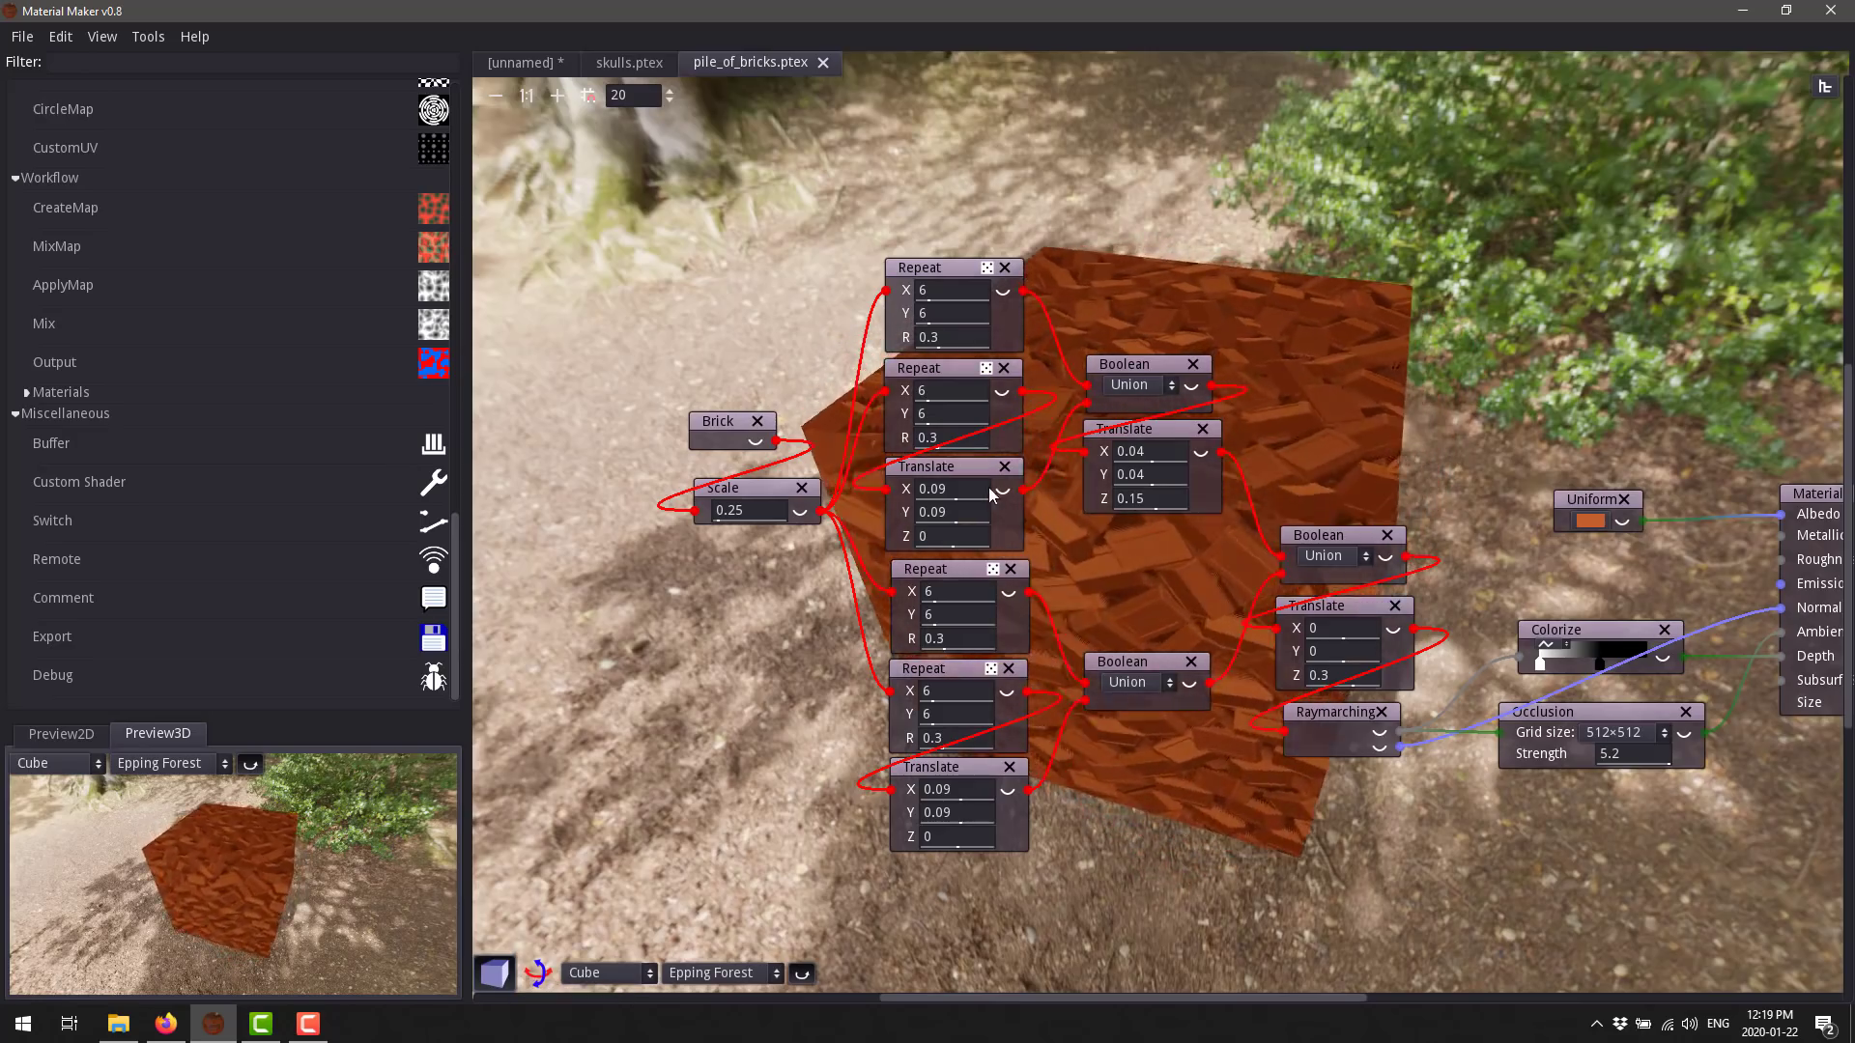
scroll(1256, 420, "up", 3)
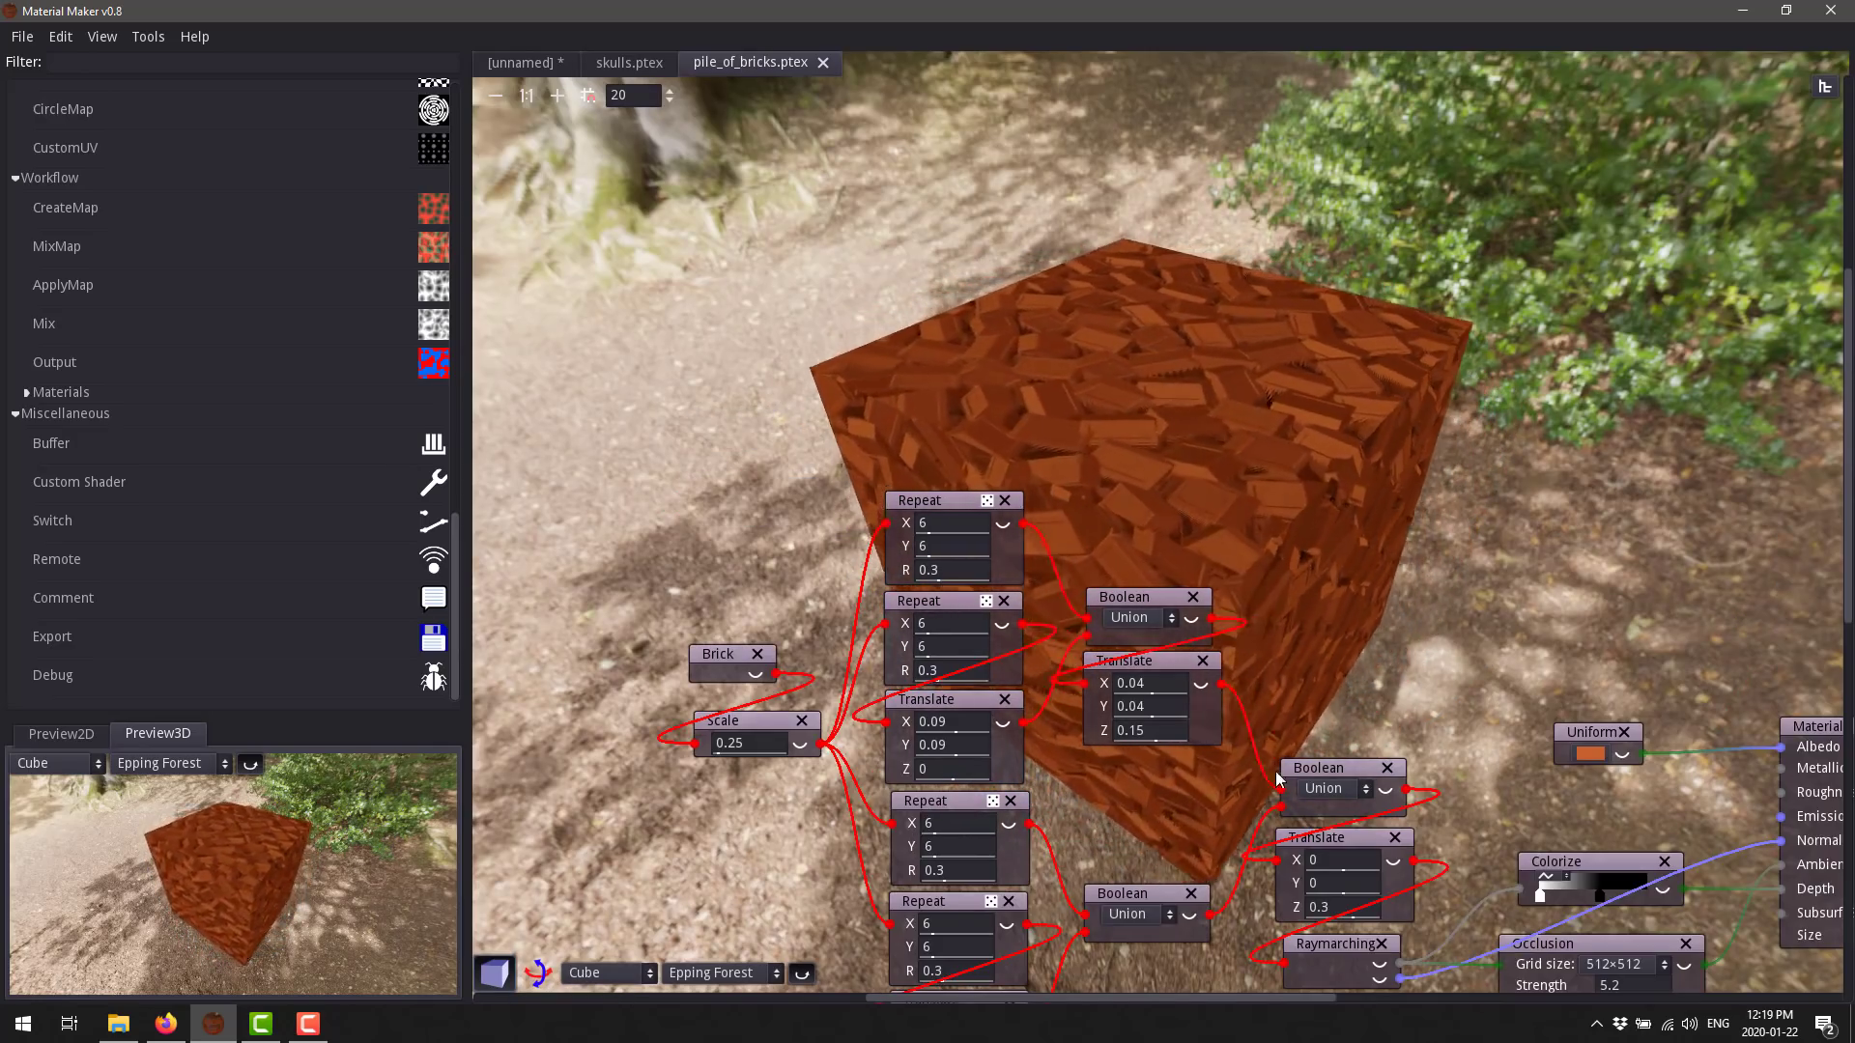
scroll(1231, 764, "down", 3)
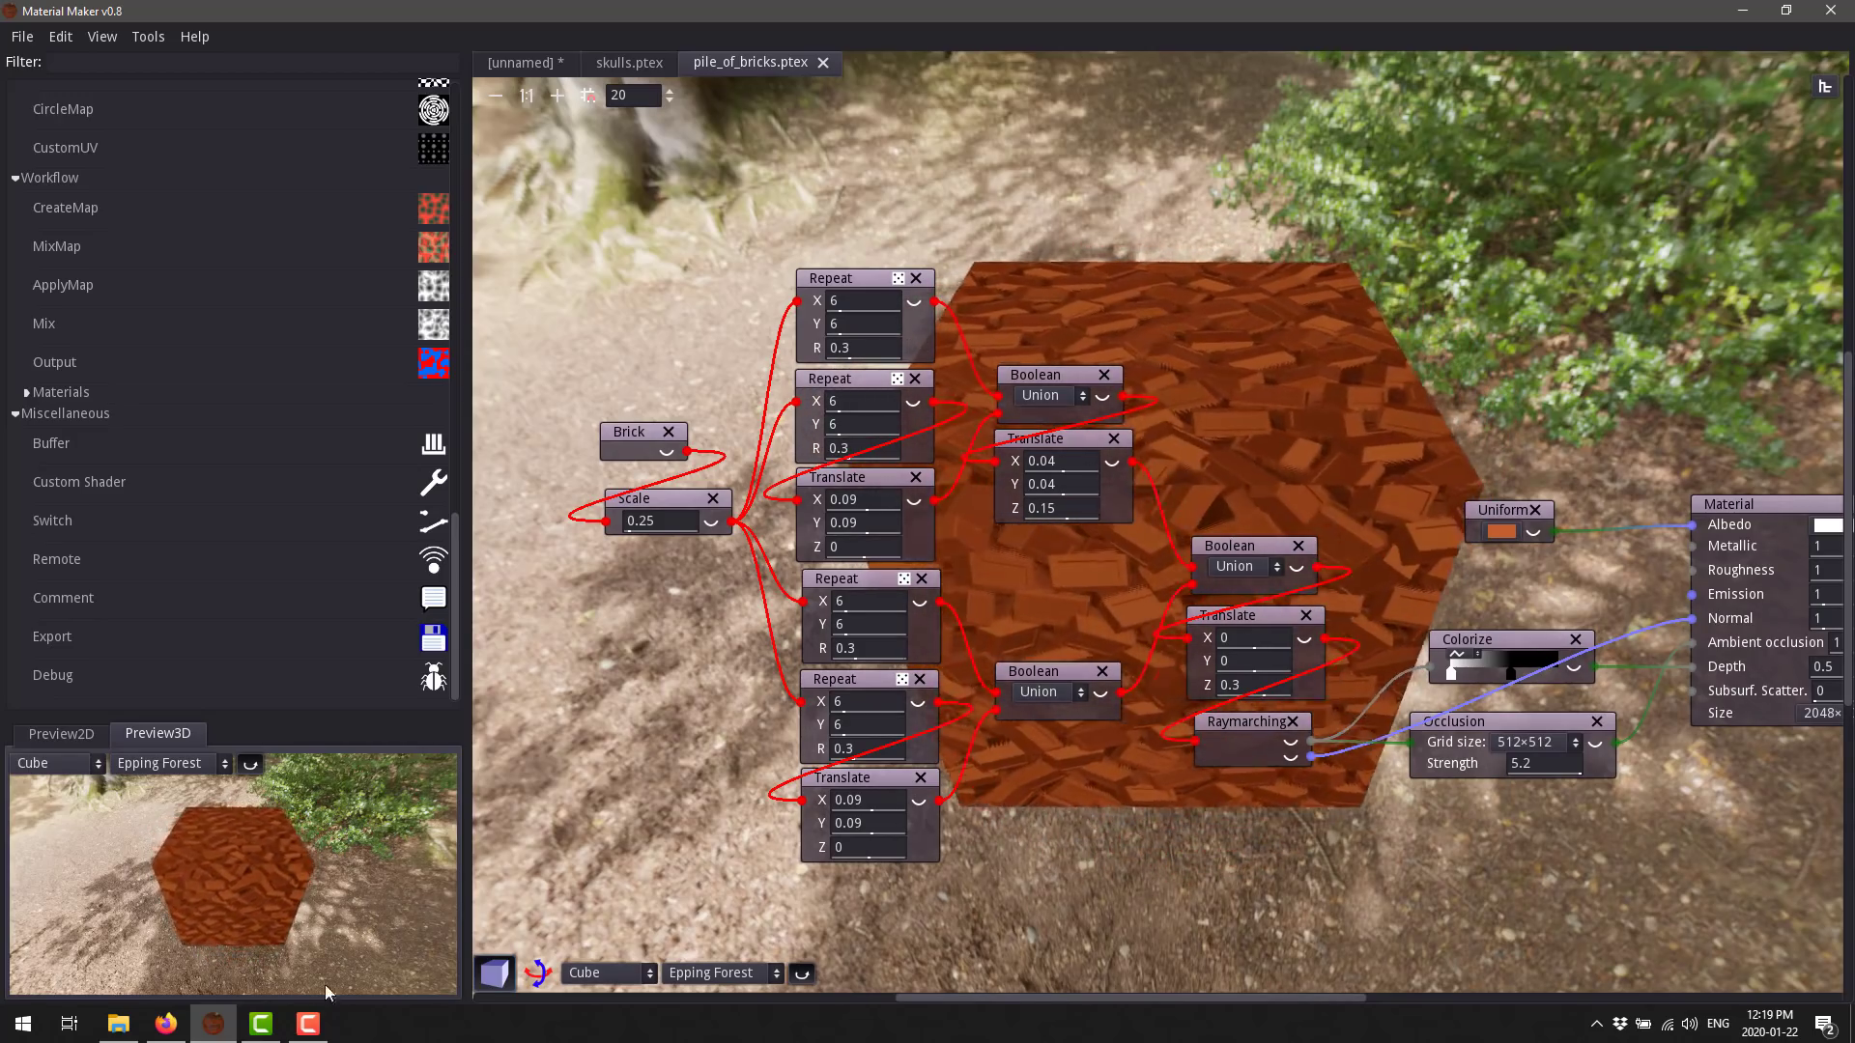
left_click(167, 1024)
scroll(676, 474, "down", 7)
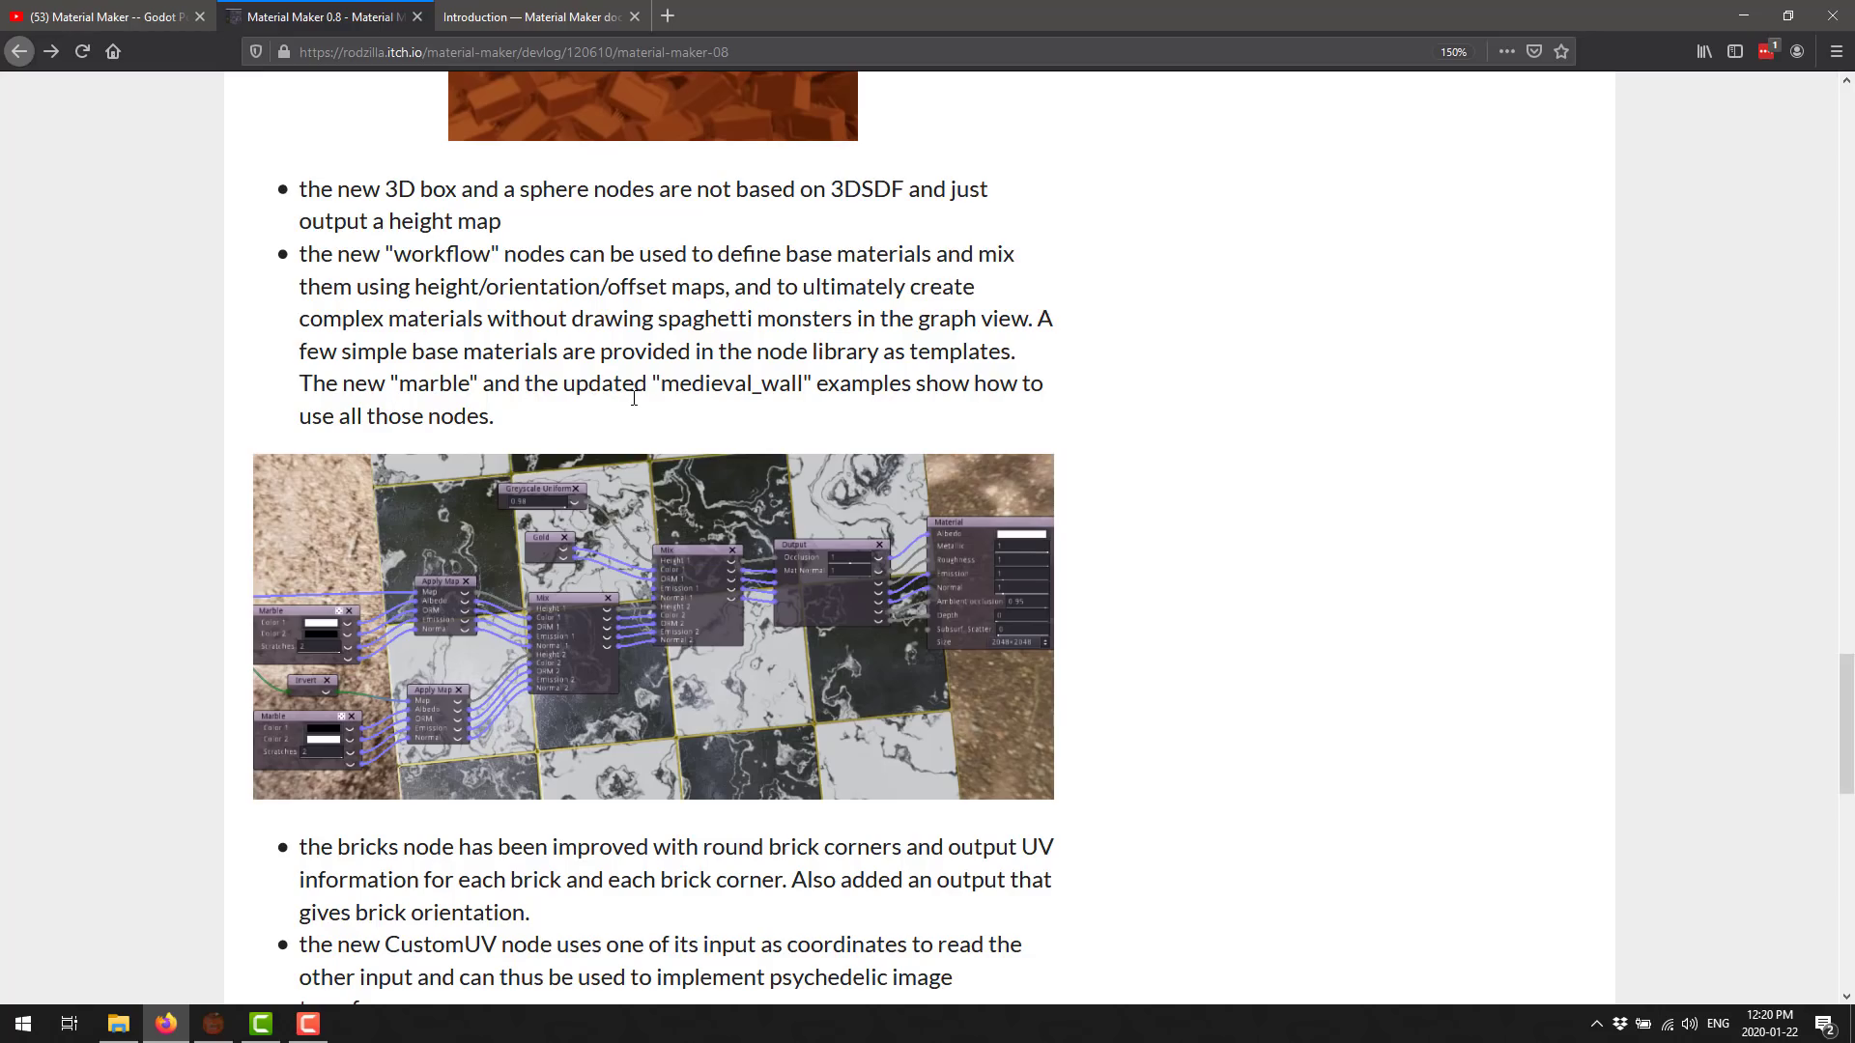
Load medieval_wall.ptex from the examples folder and pan its graph to reveal more nodes.
left_click(228, 1028)
left_click(21, 36)
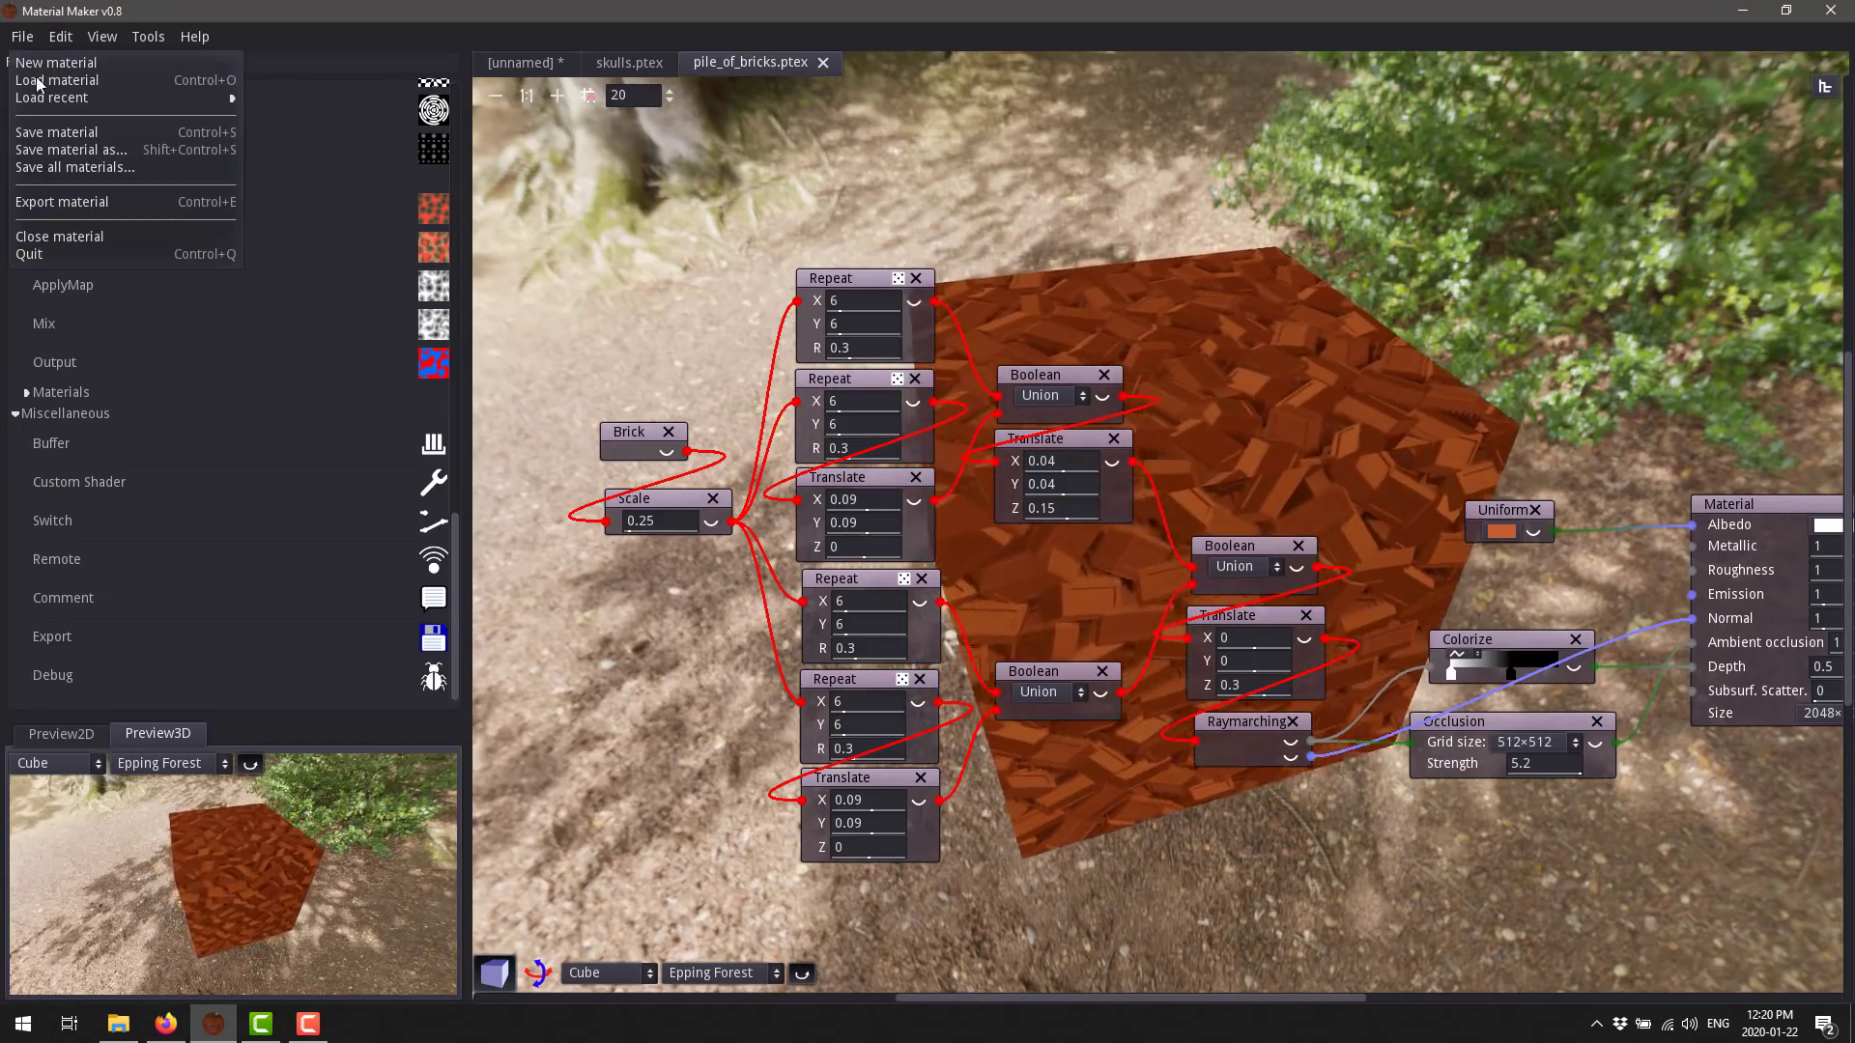
left_click(57, 80)
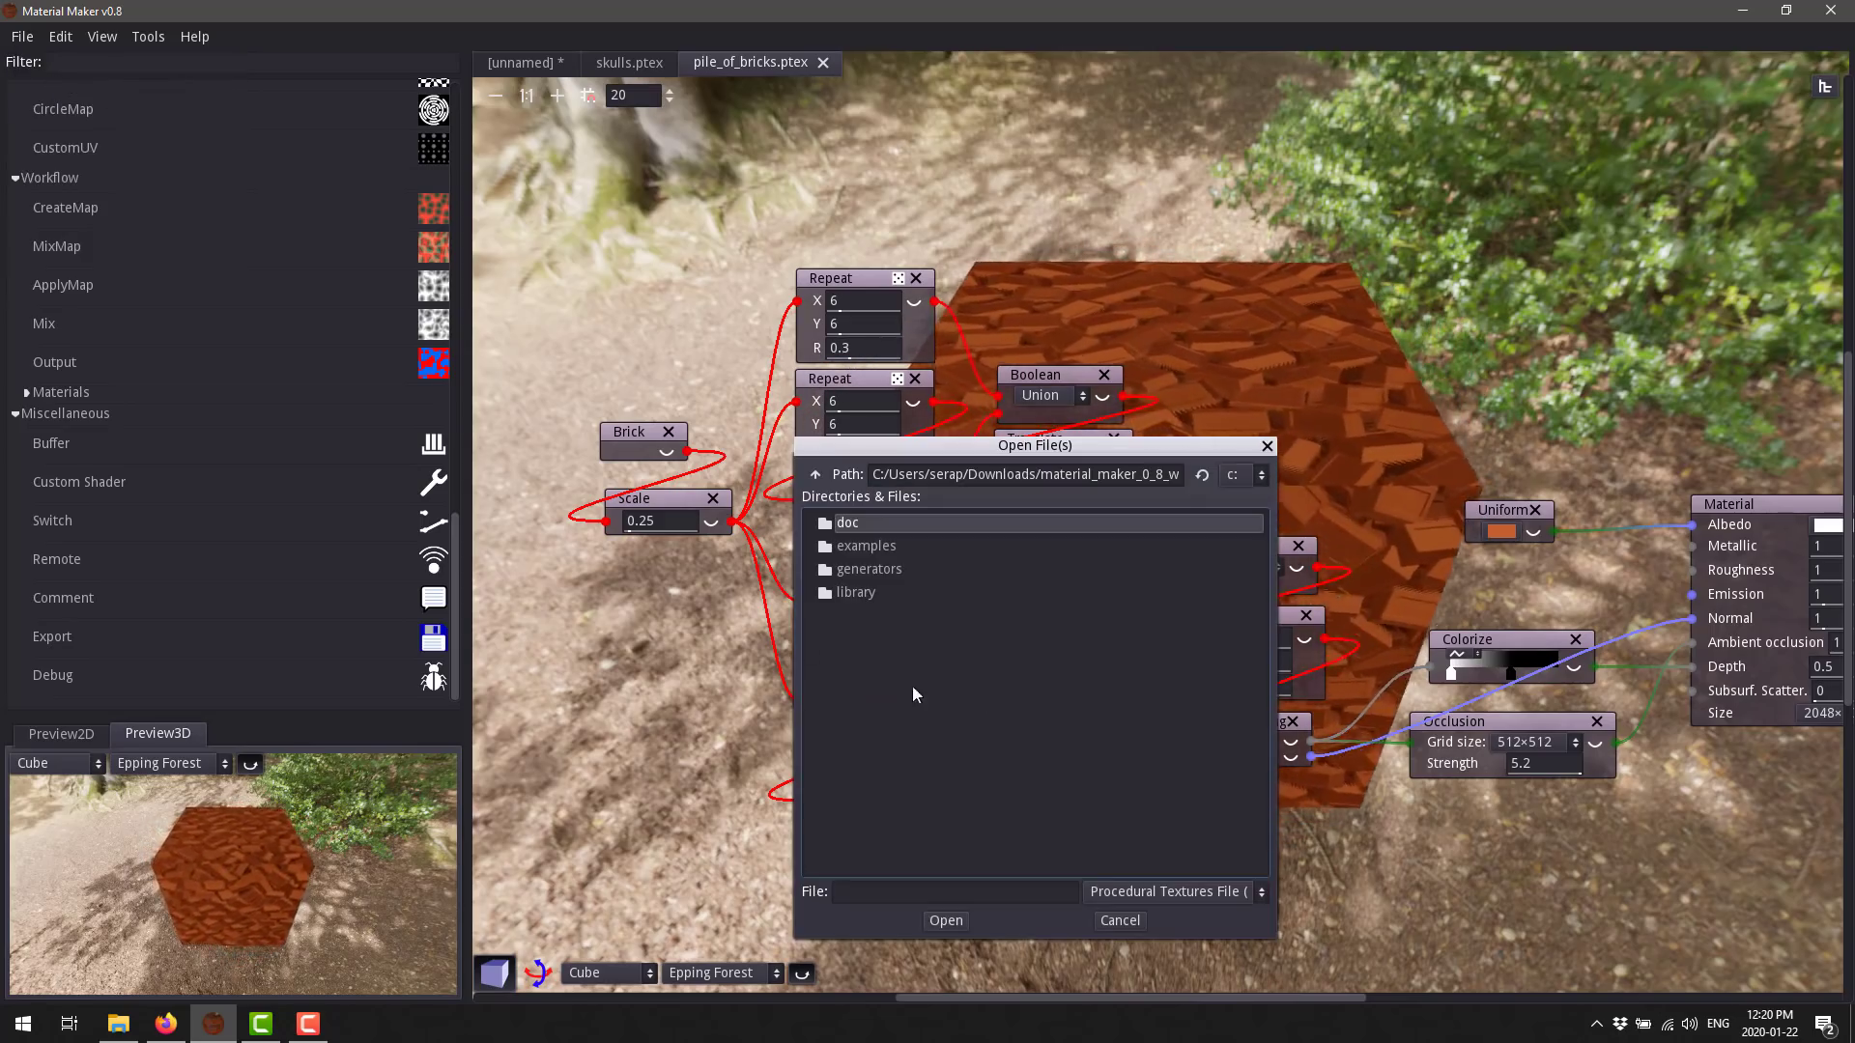
double_click(889, 547)
scroll(964, 716, "down", 5)
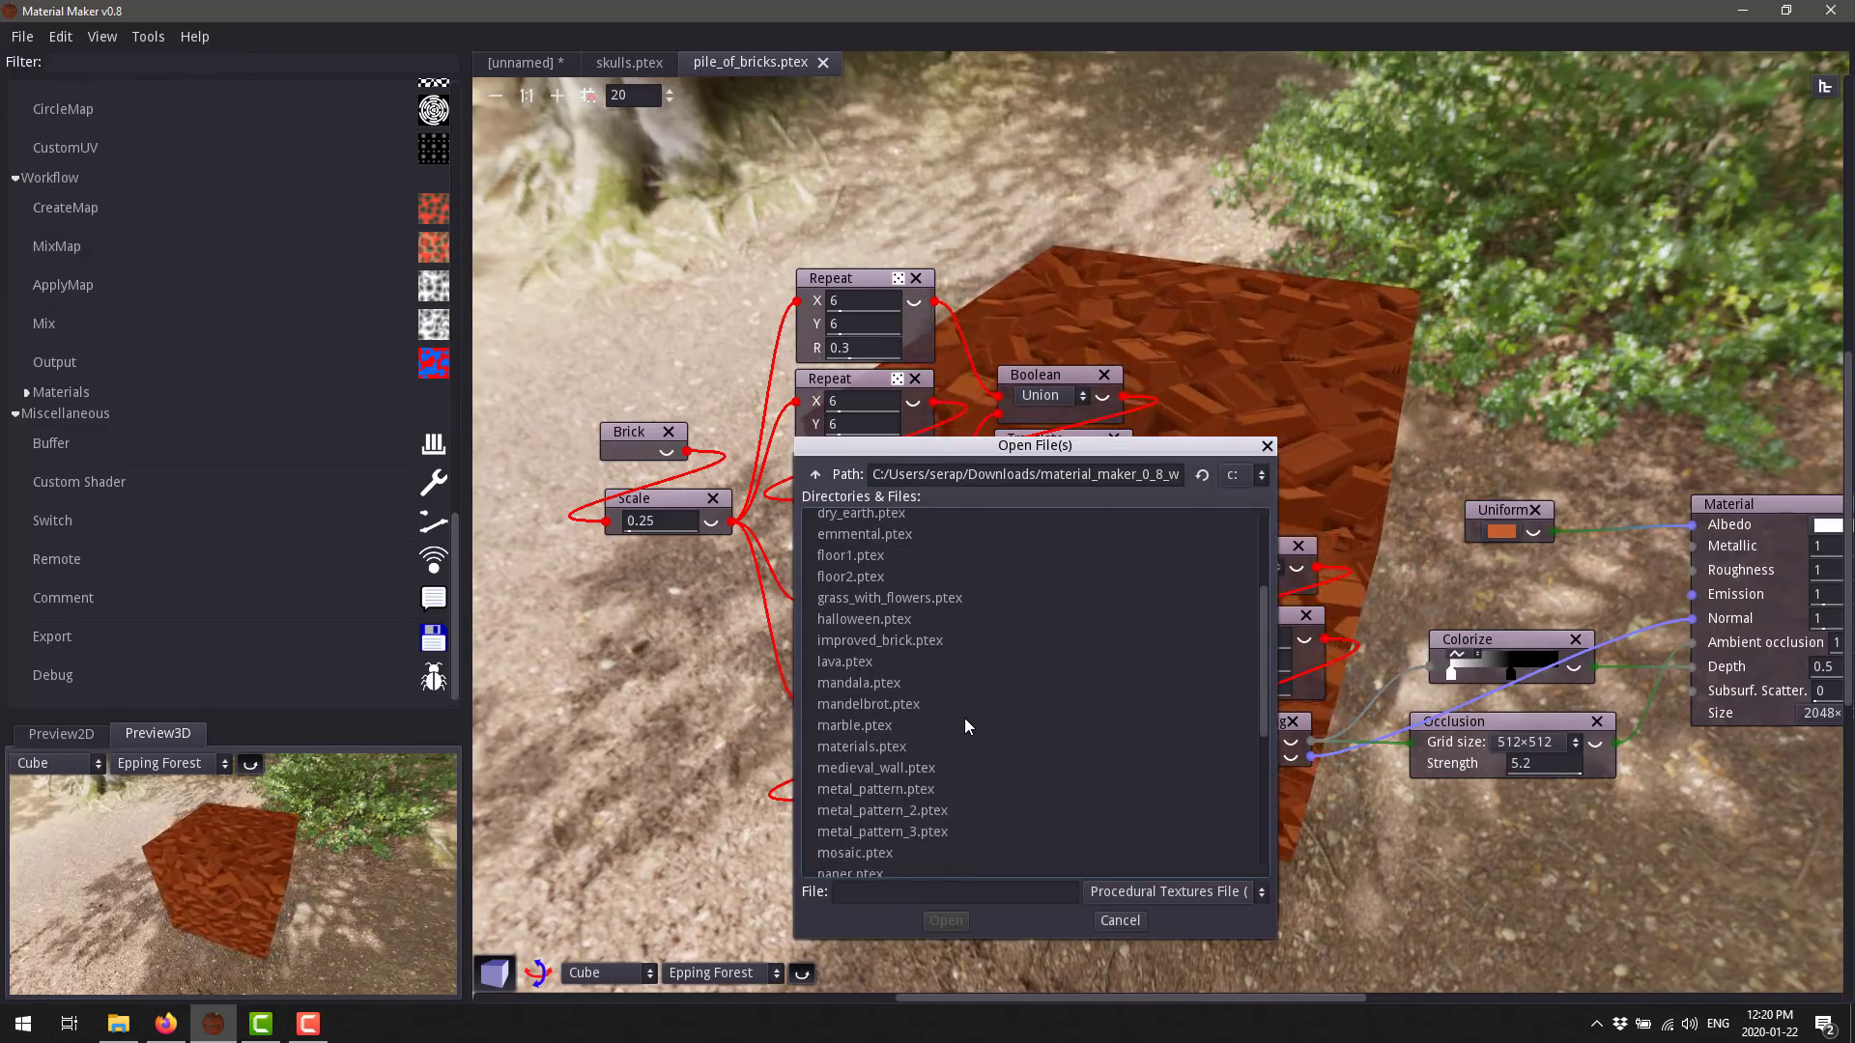
double_click(873, 679)
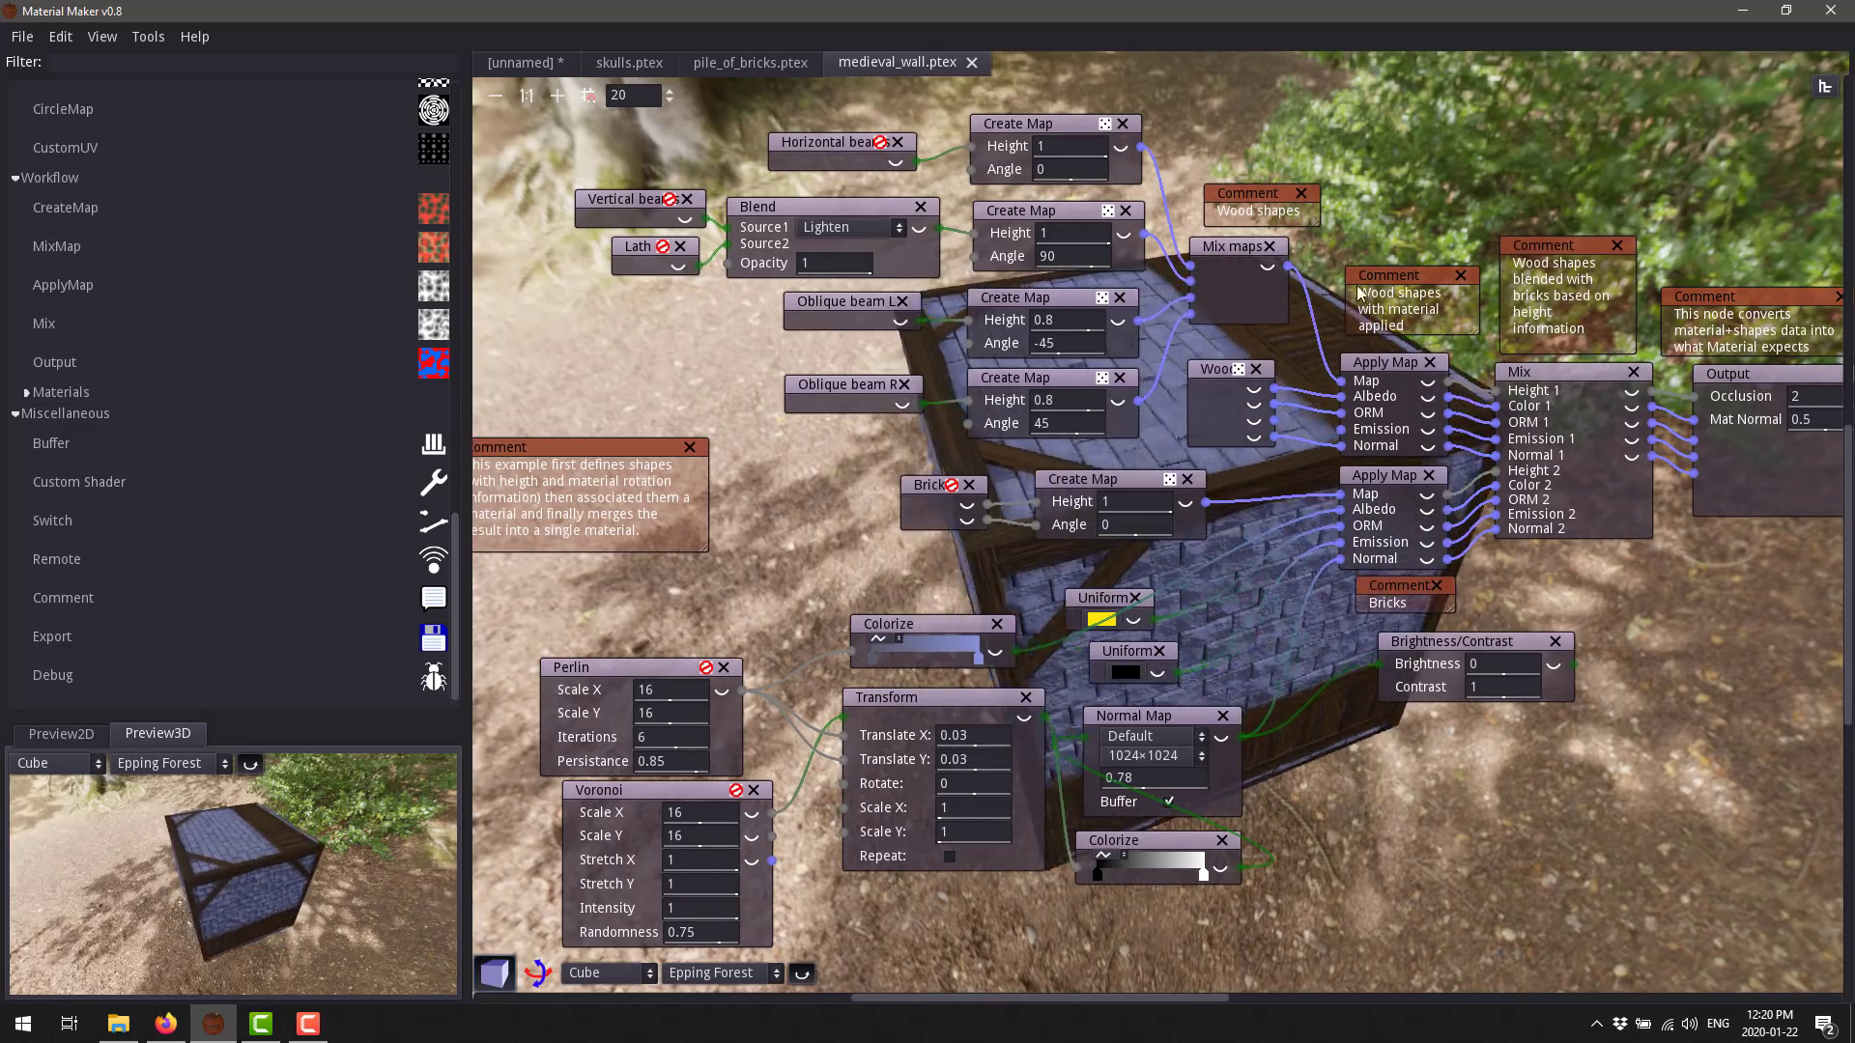
scroll(1365, 568, "up", 5)
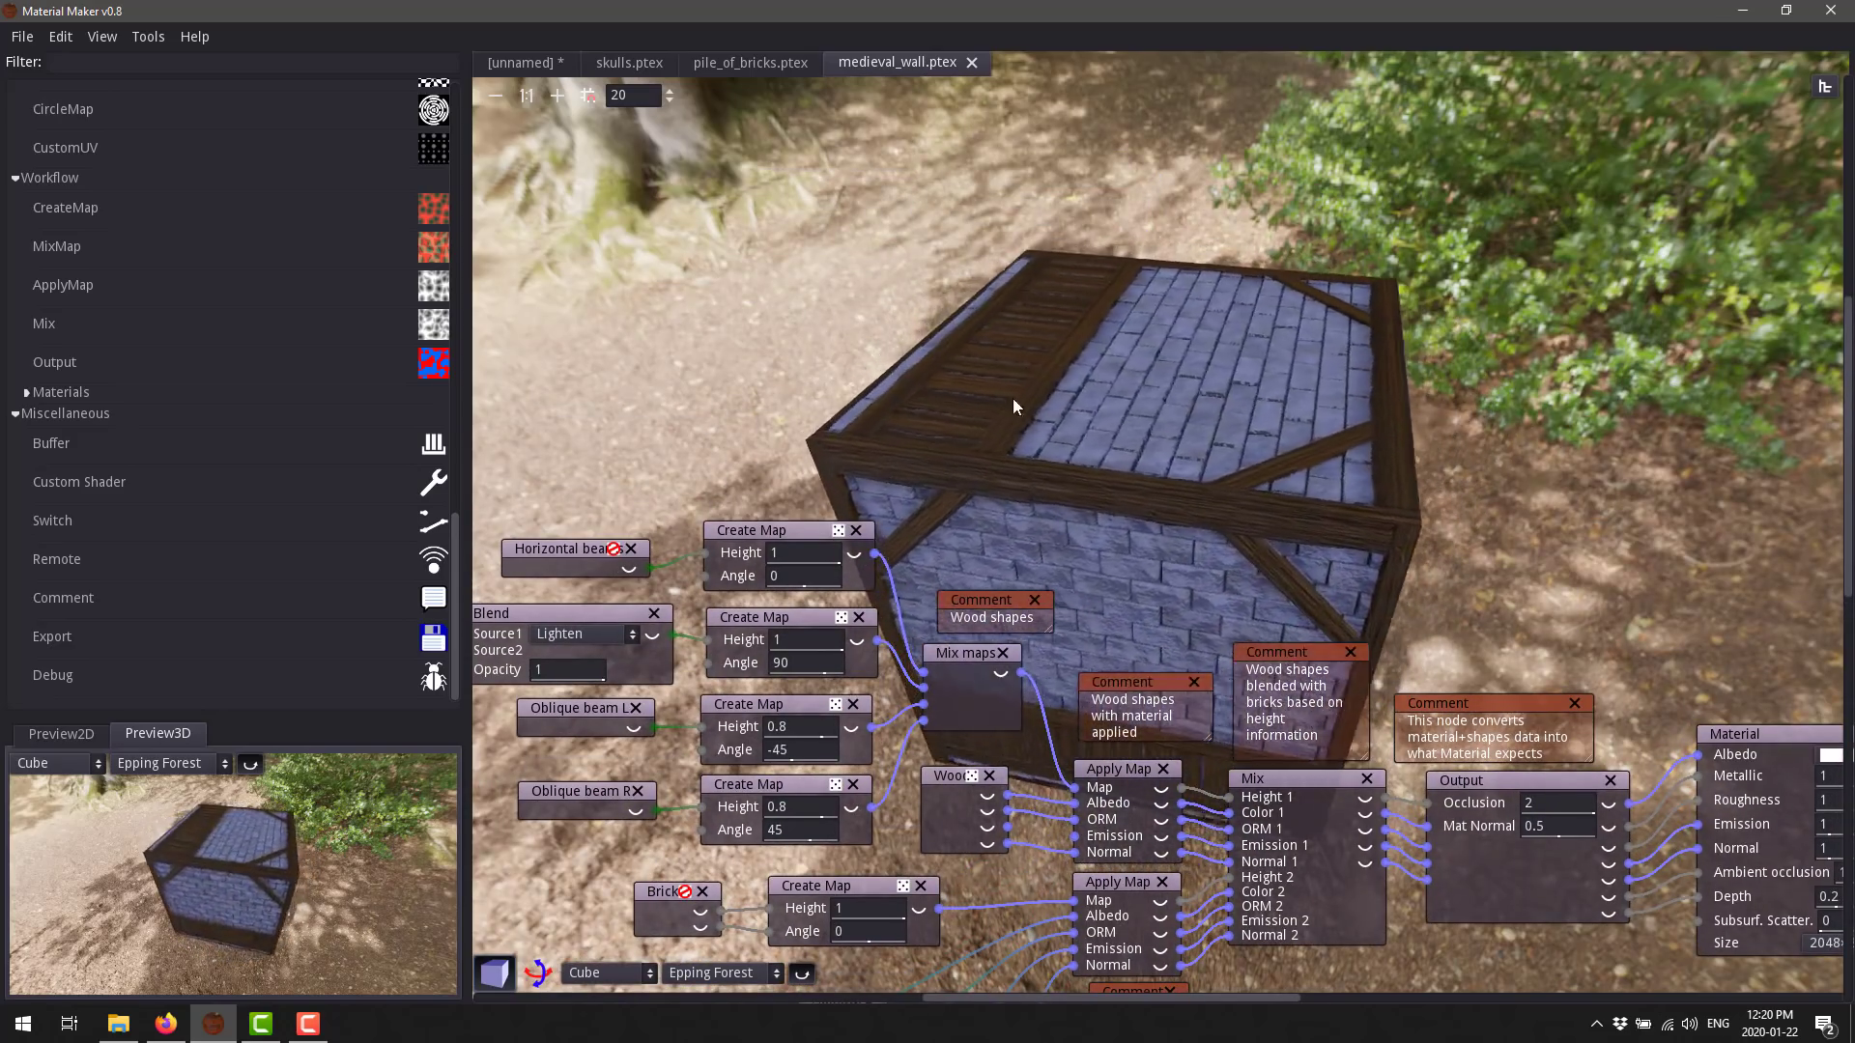
middle_click_drag(925, 448, 992, 252)
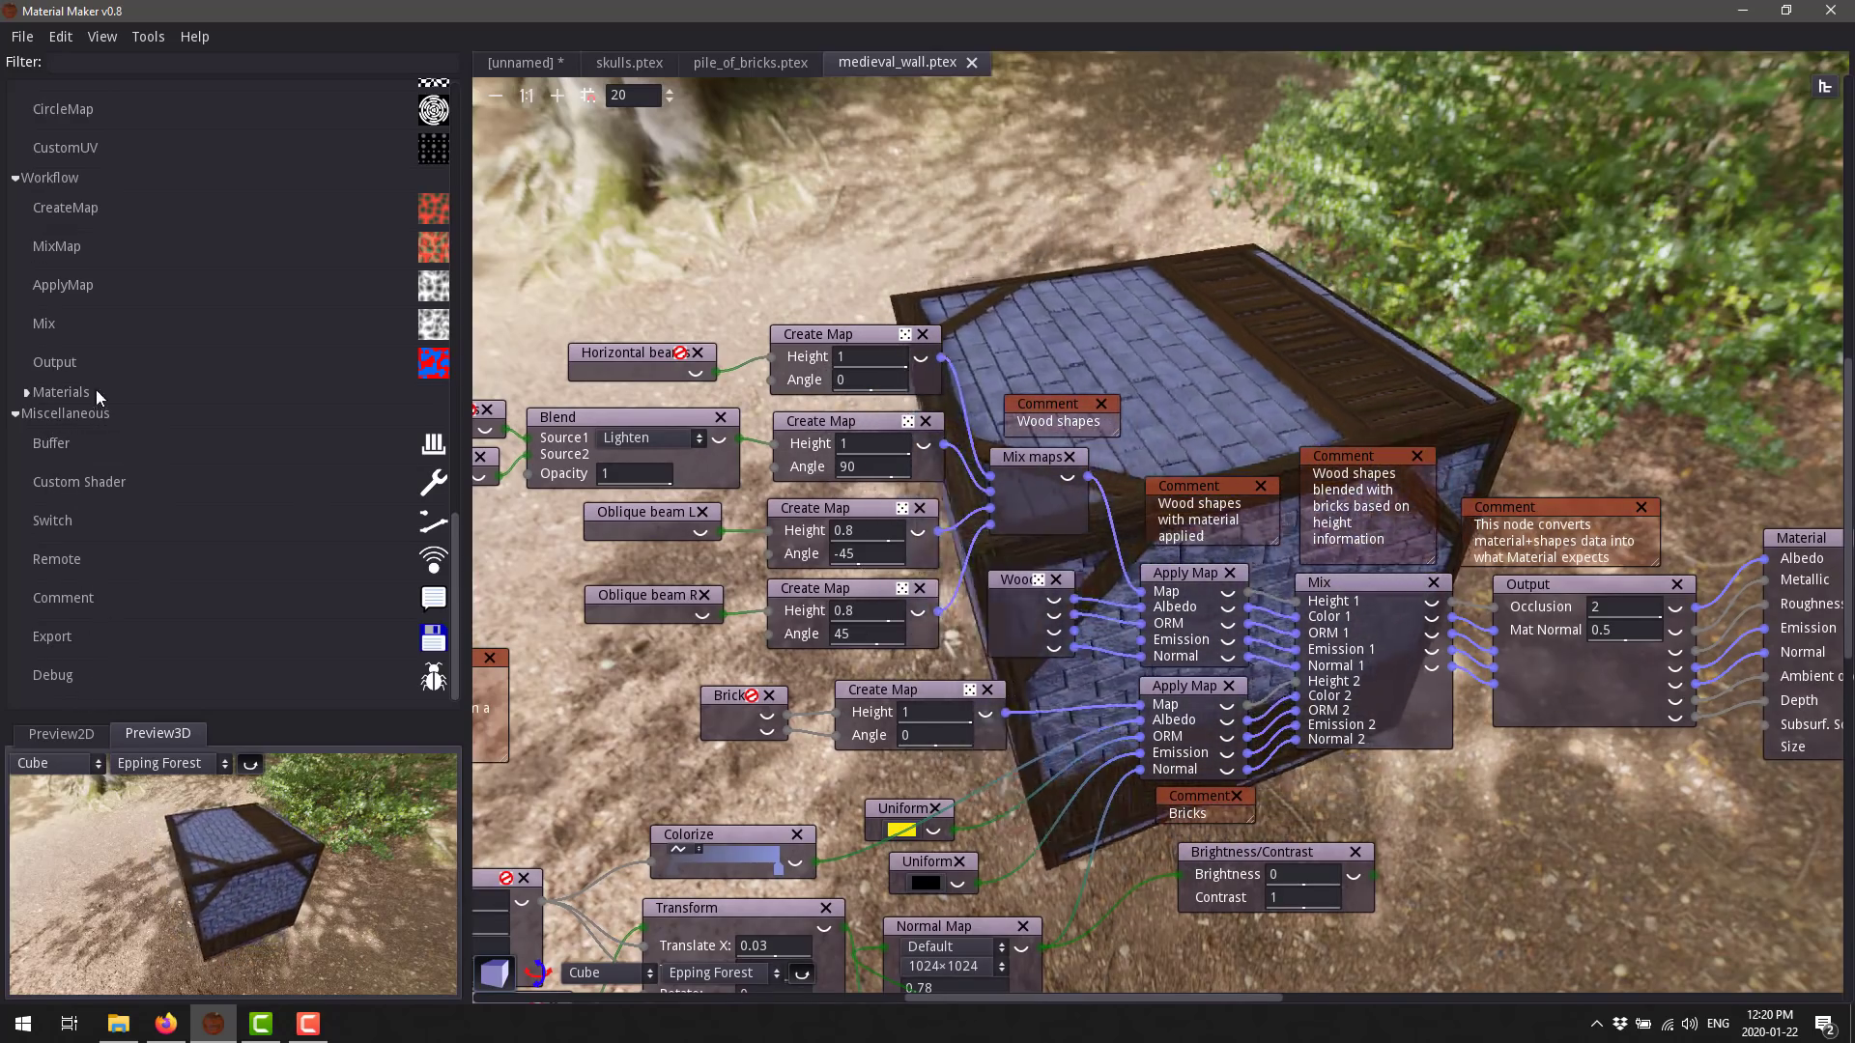
Read the devlog down to the Files section, then switch to the 'Introduction — Material Maker doc' tab.
key("alt+Tab")
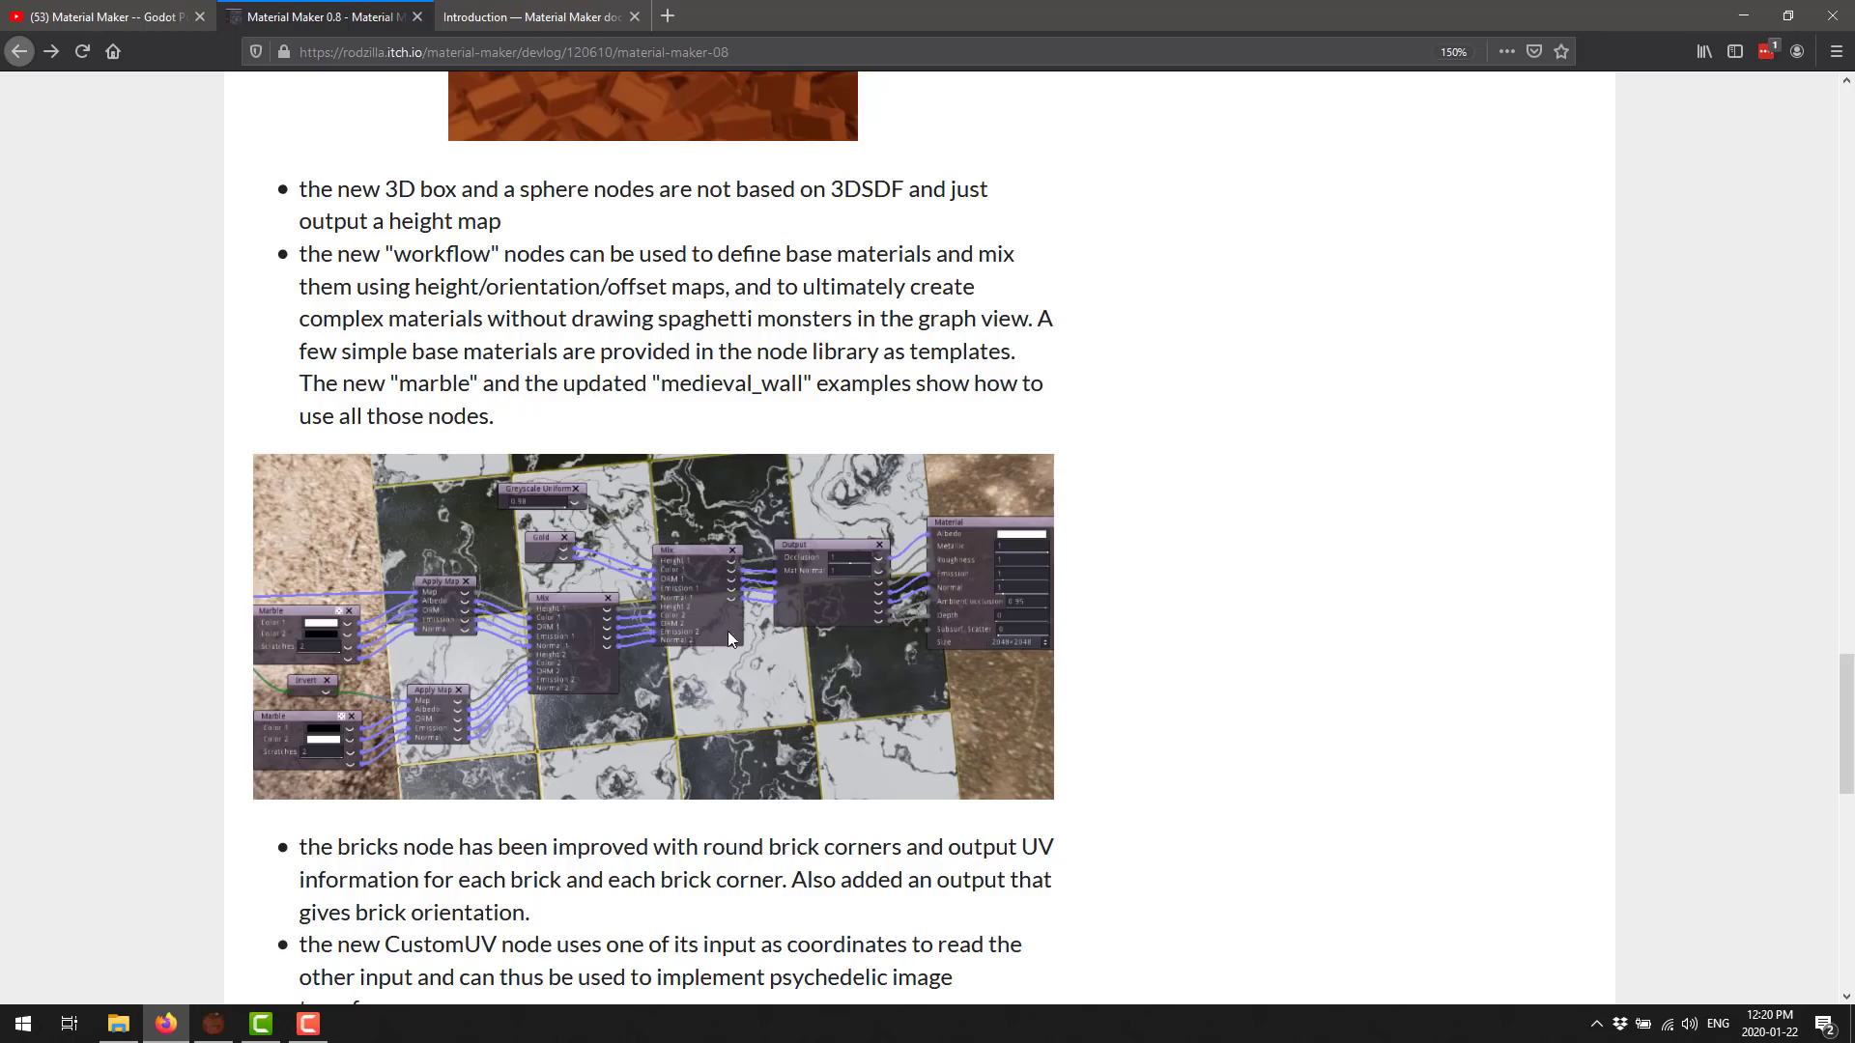
scroll(808, 334, "down", 5)
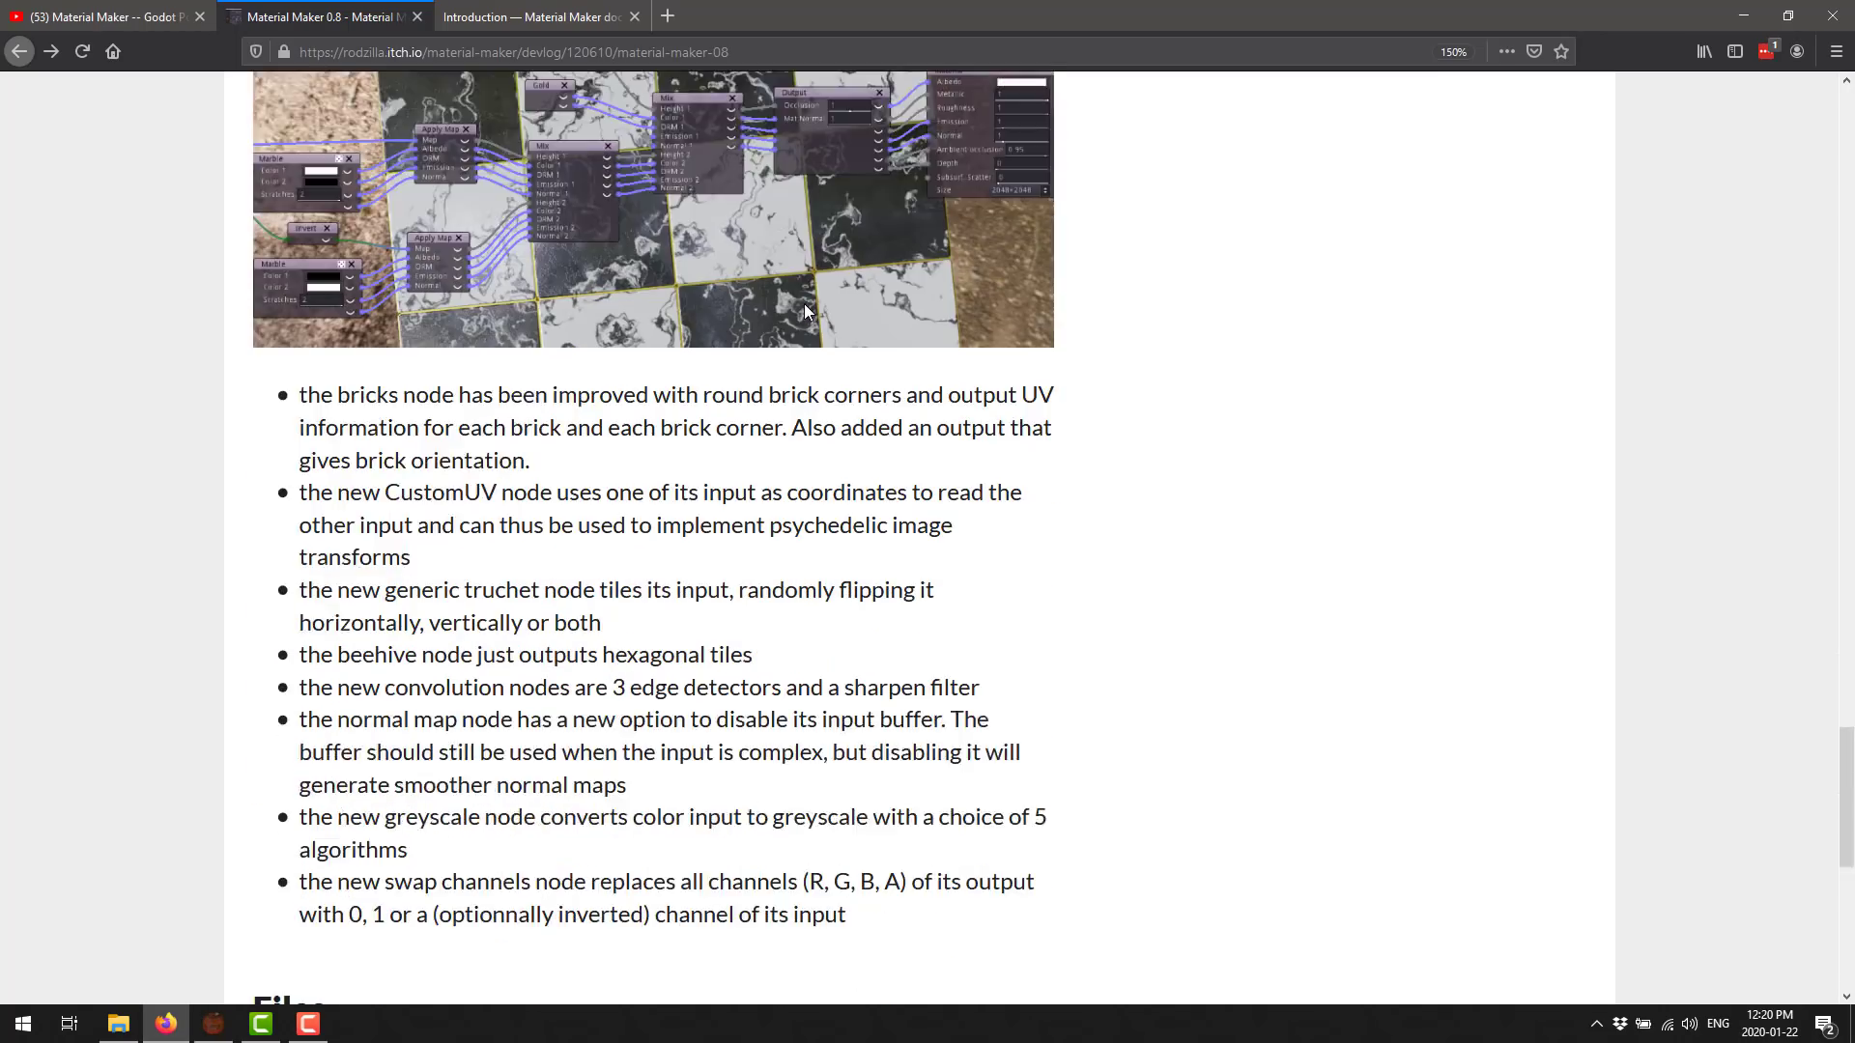
scroll(804, 303, "down", 2)
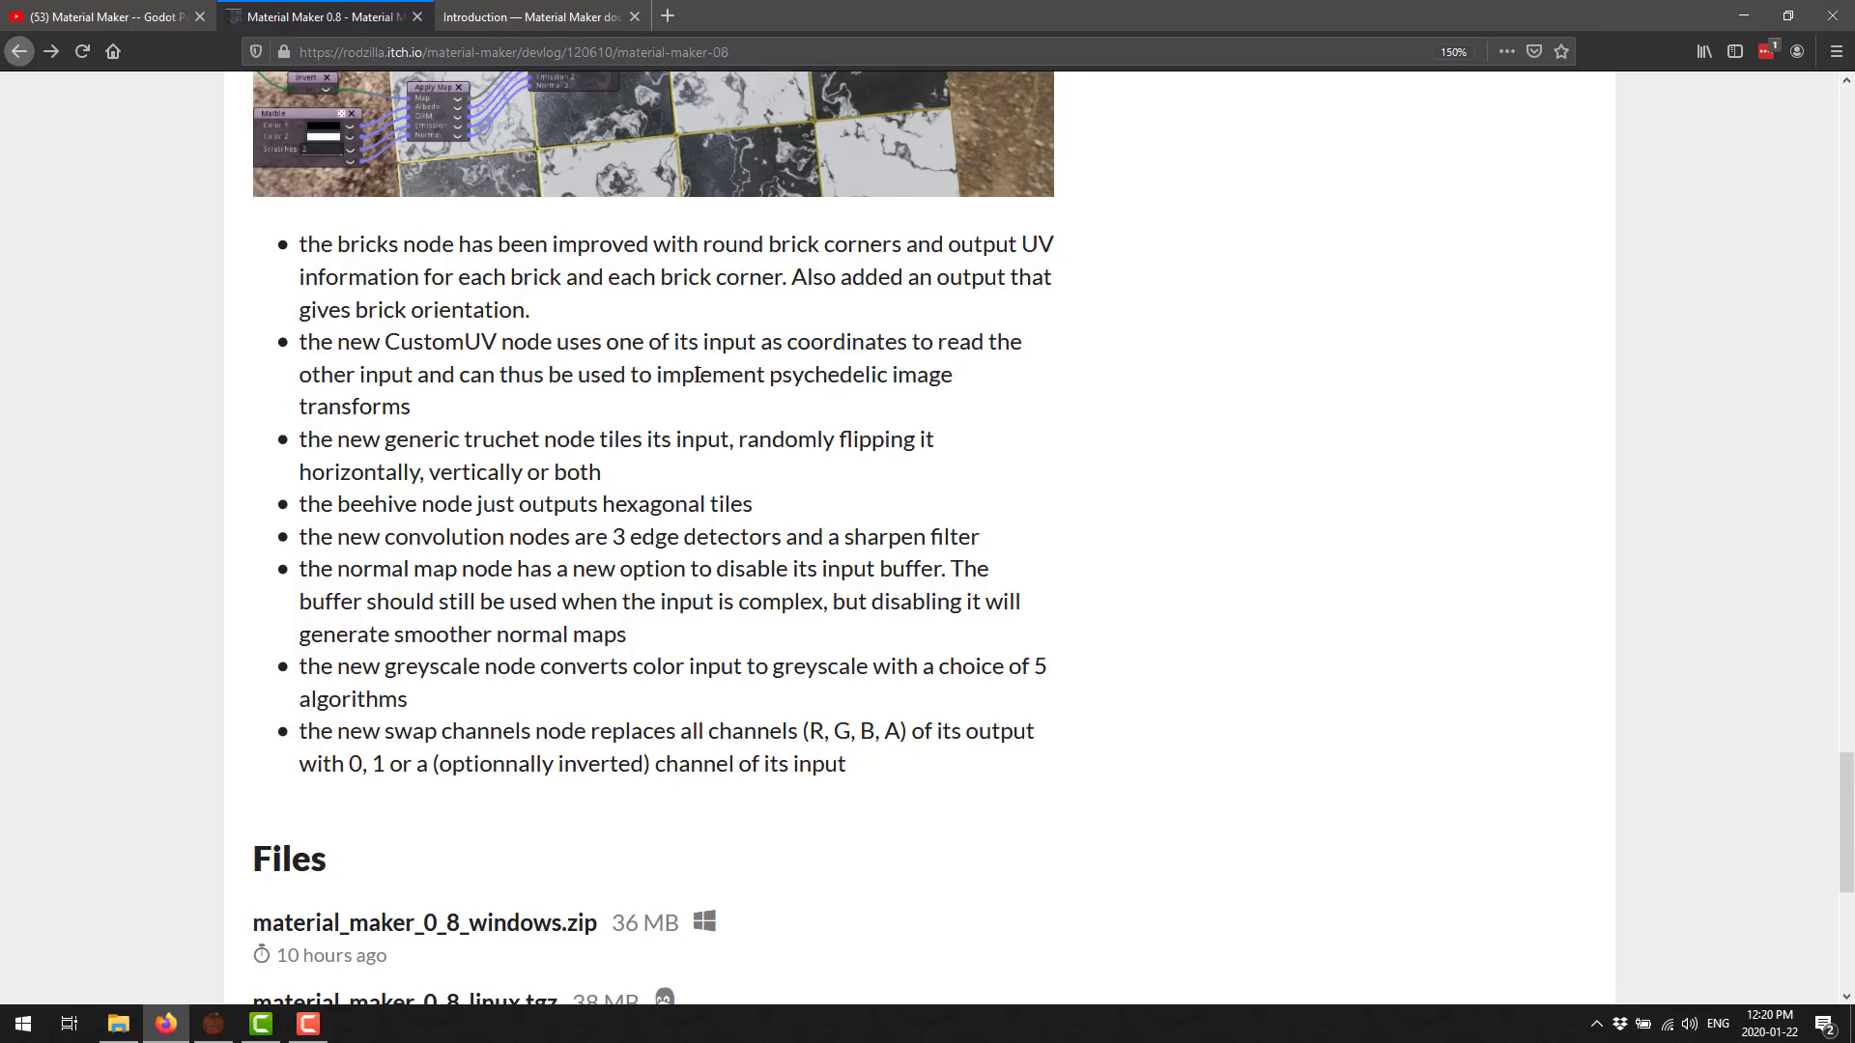
scroll(694, 369, "down", 2)
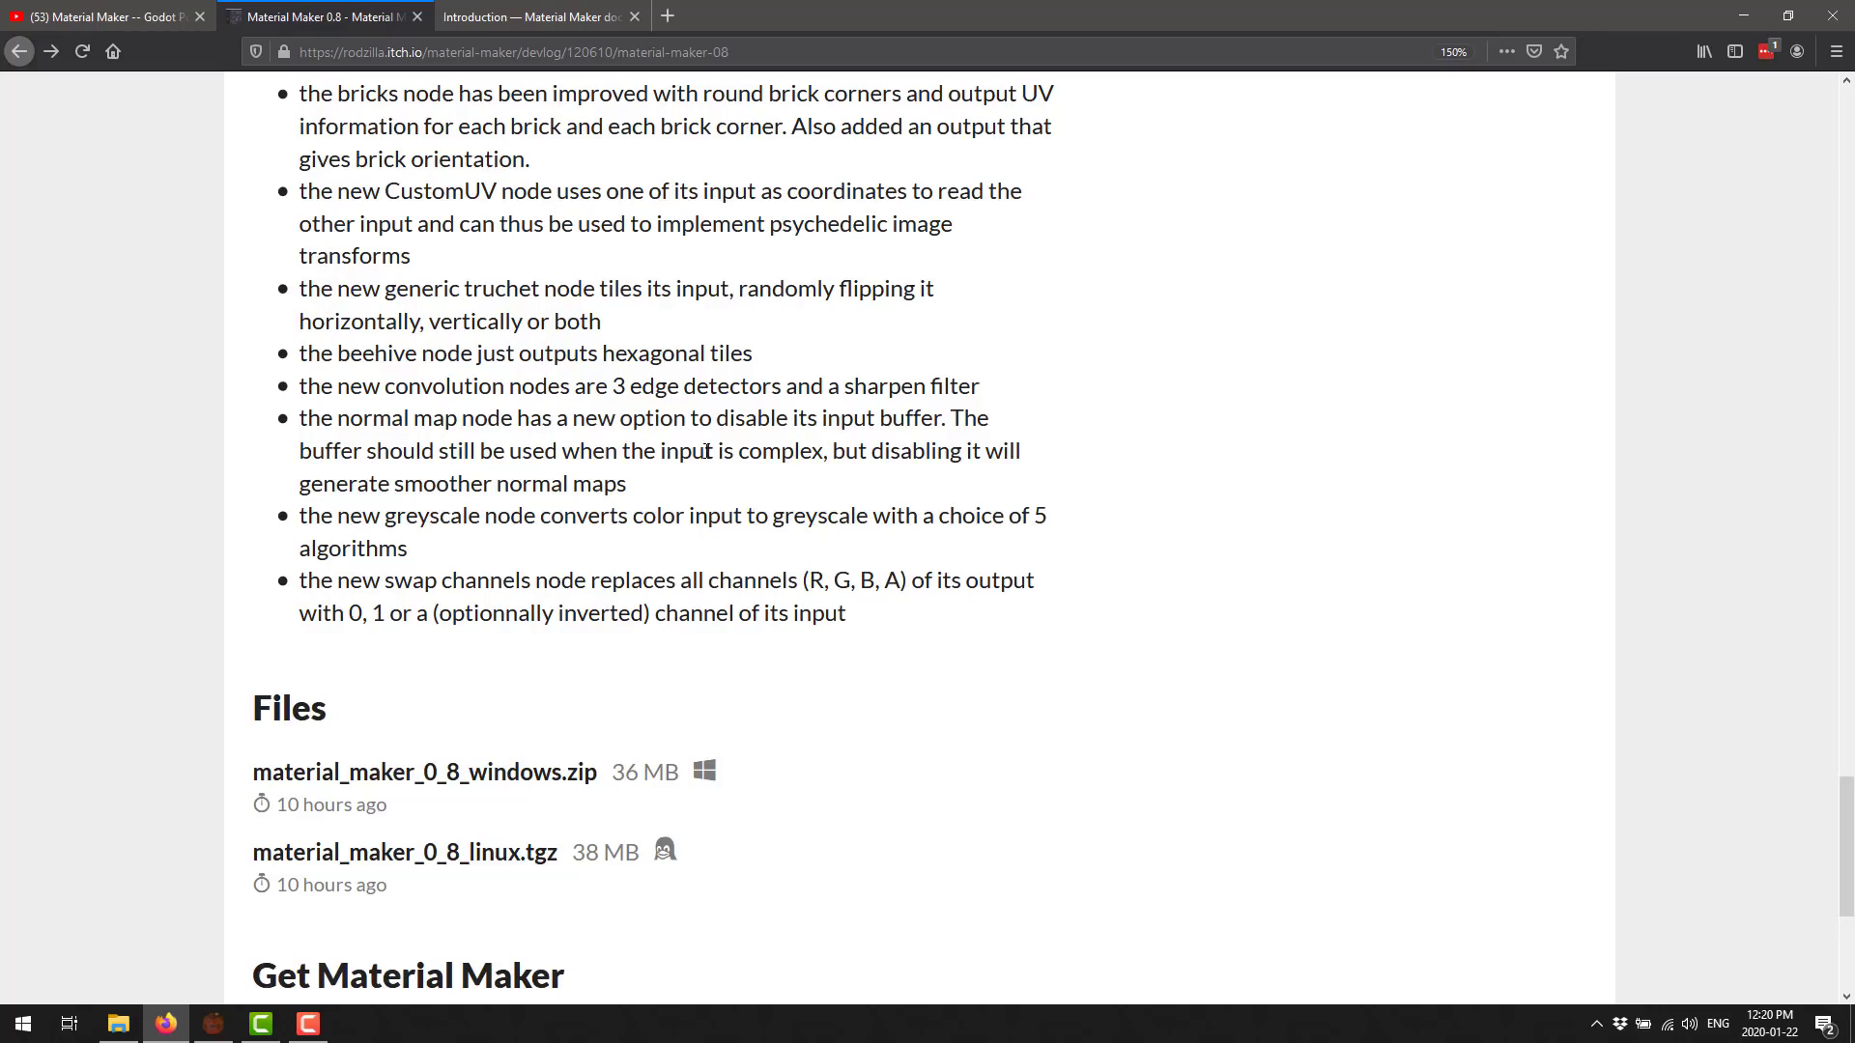
double_click(501, 287)
left_click(835, 373)
scroll(821, 546, "down", 3)
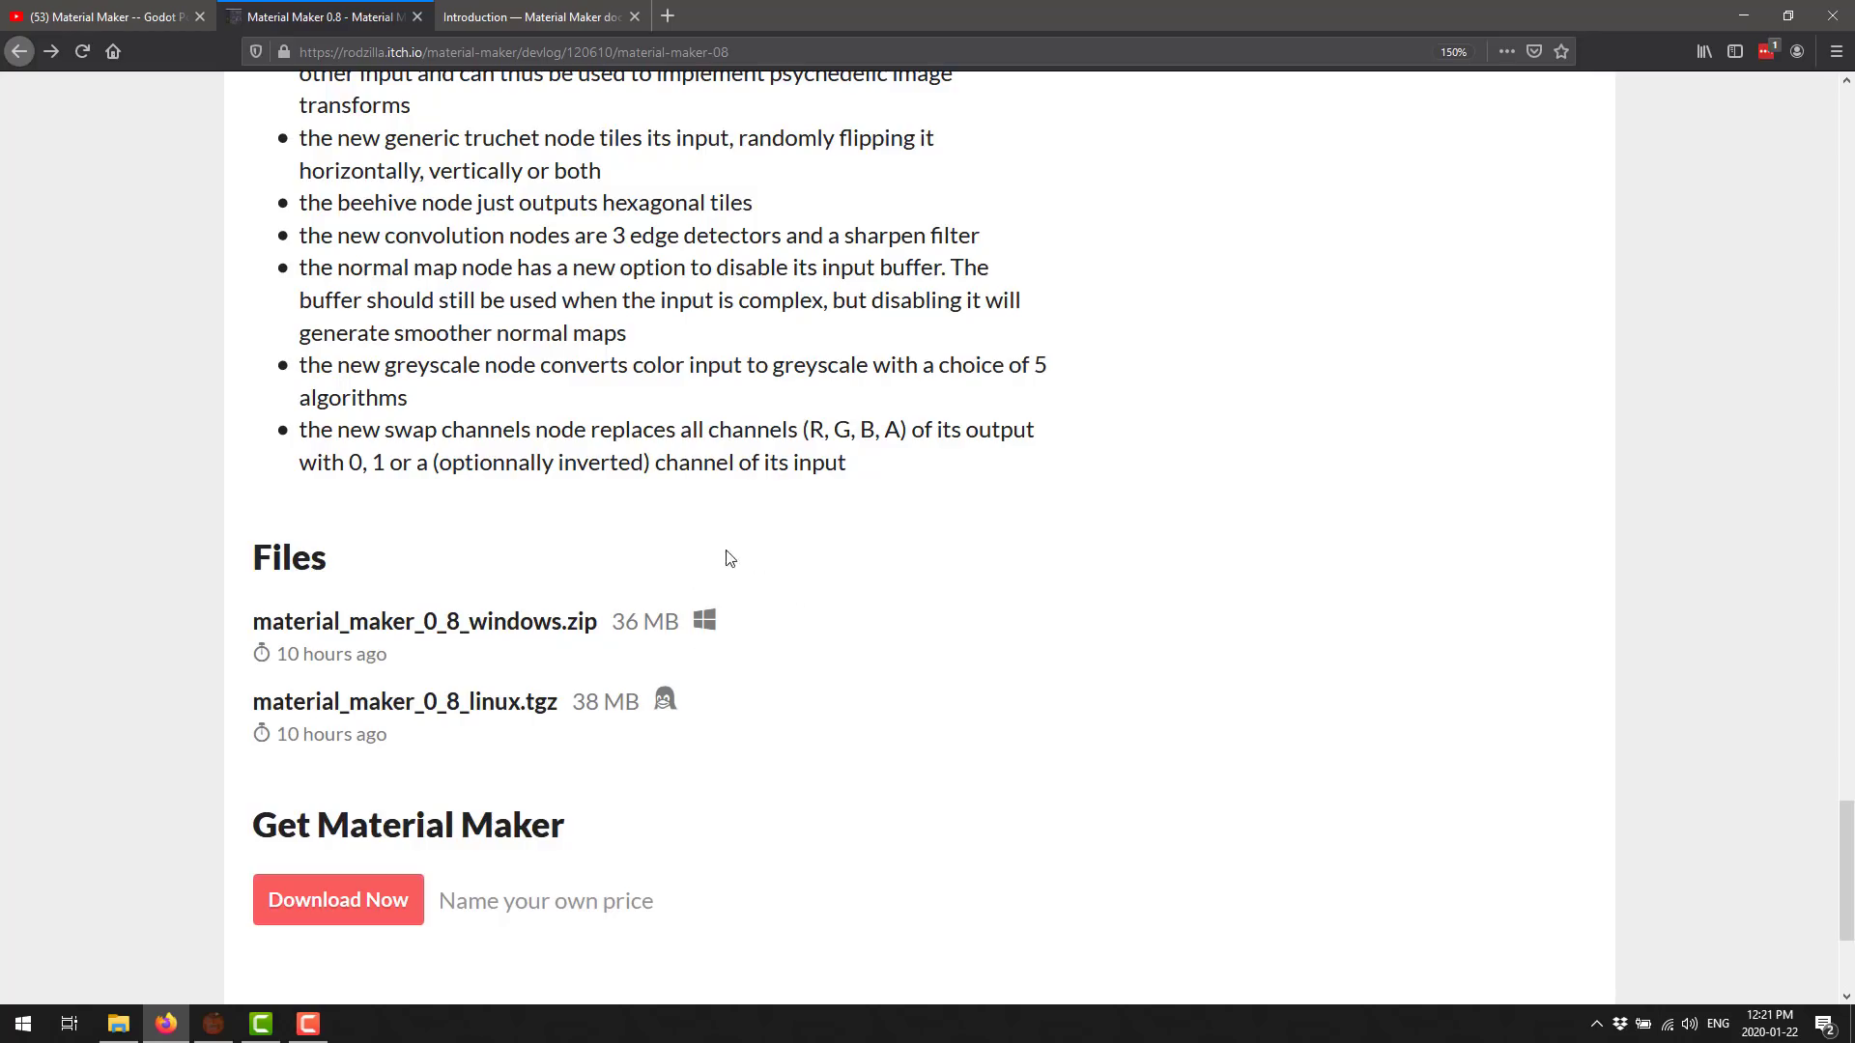
left_click(531, 17)
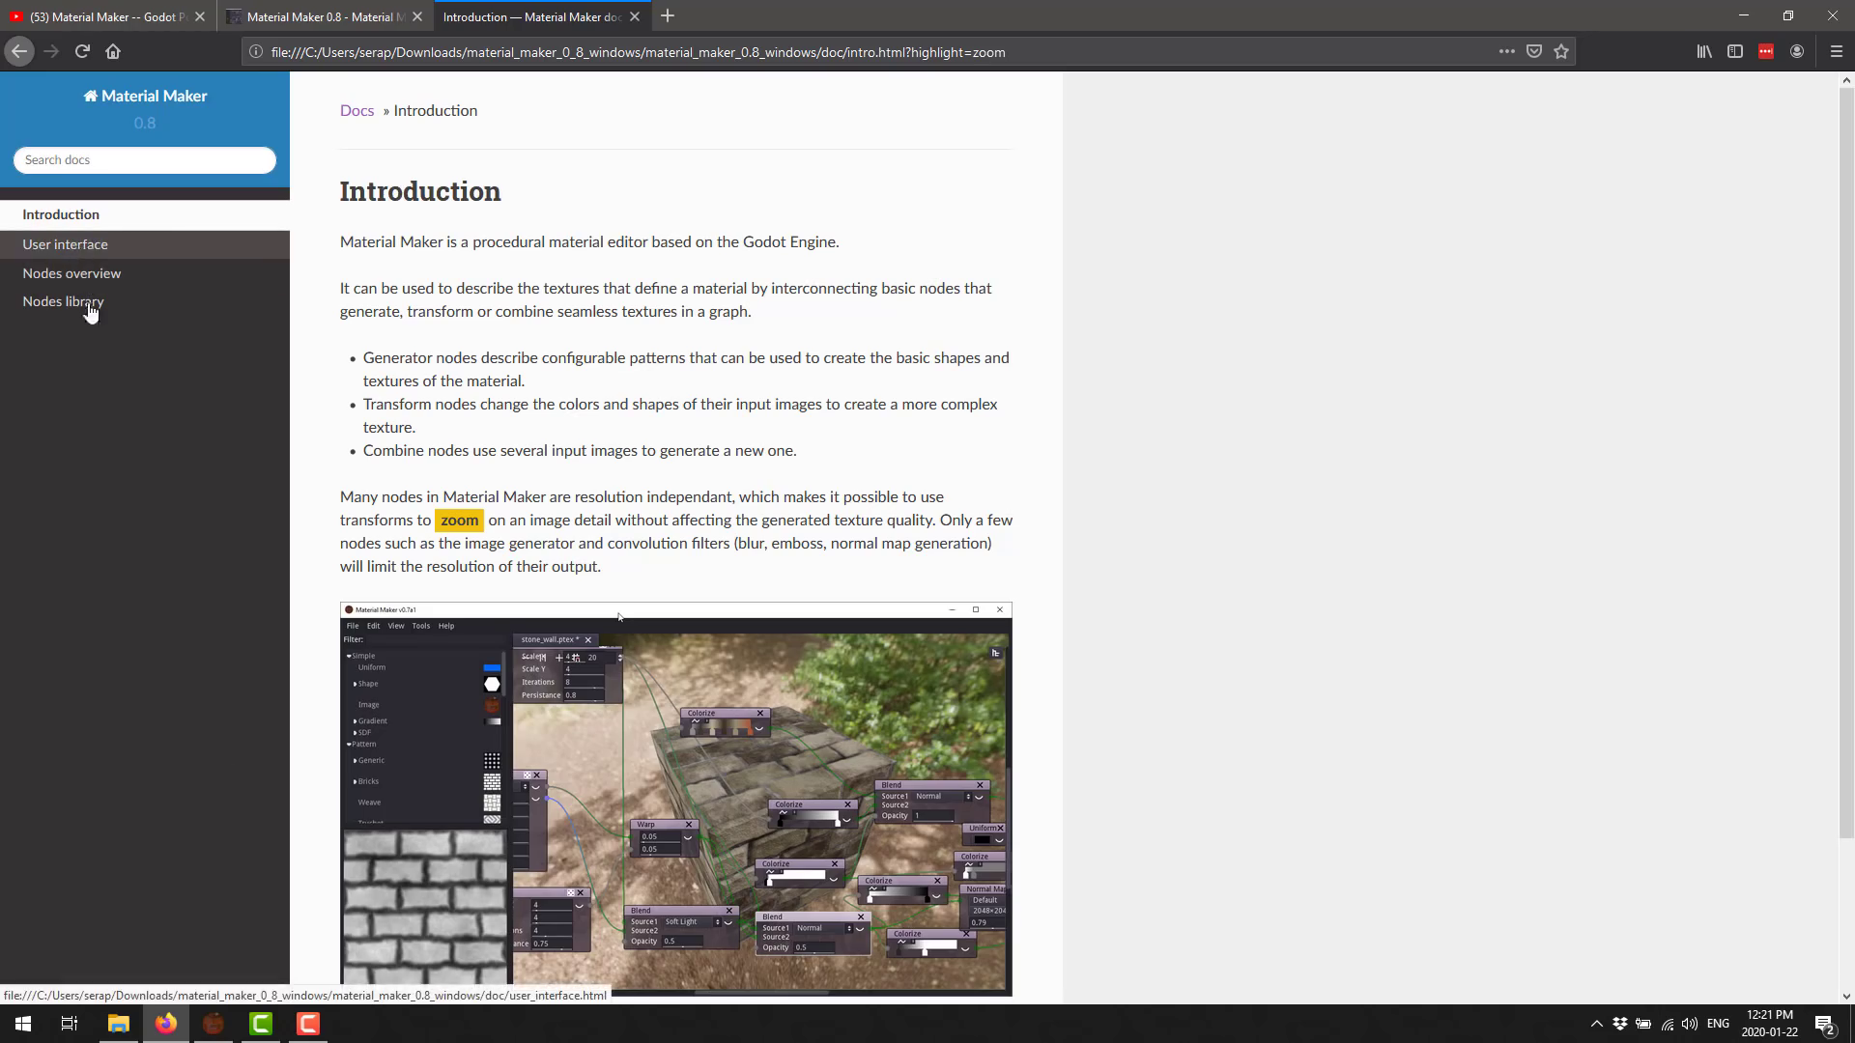
Open the User interface page from the local docs sidebar.
scroll(669, 570, "down", 3)
scroll(669, 570, "up", 3)
left_click(94, 244)
scroll(712, 530, "down", 20)
scroll(712, 530, "up", 2)
scroll(216, 833, "up", 5)
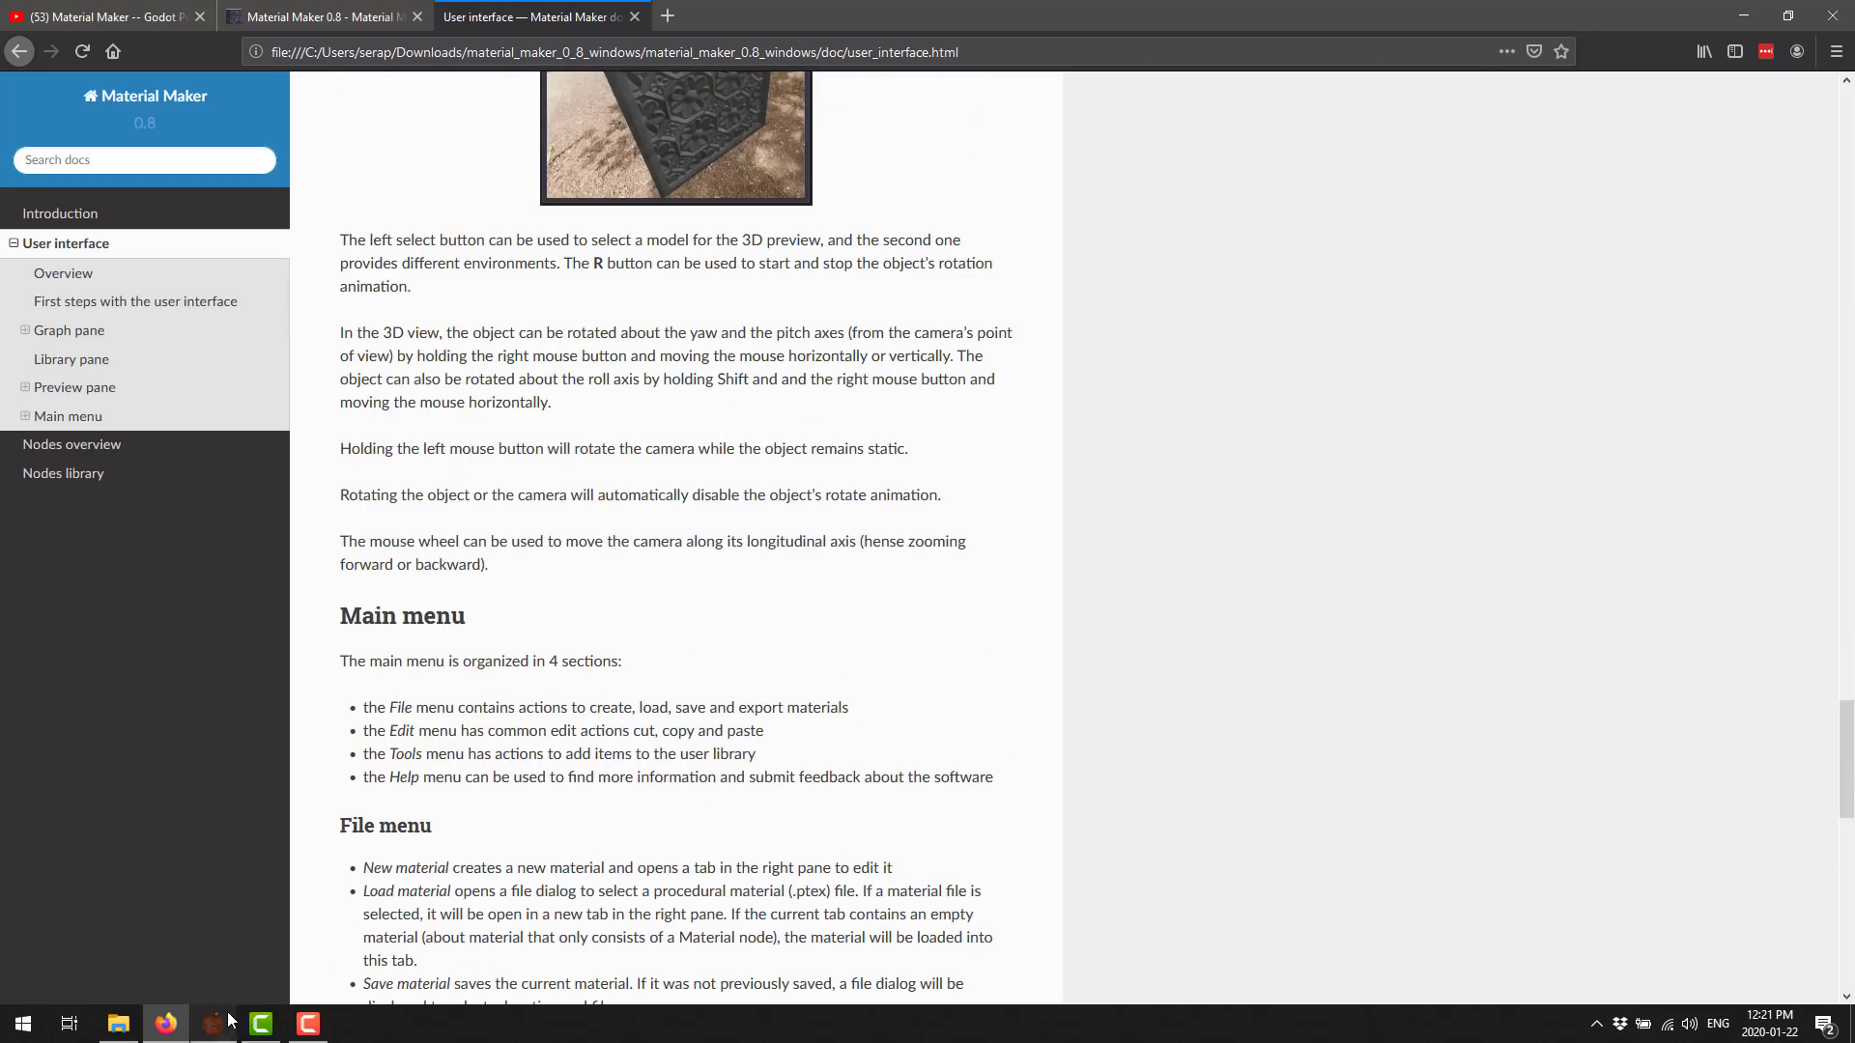
Open the user manual from Material Maker's Help menu and go to the Workflow nodes page.
left_click(213, 1023)
left_click(195, 41)
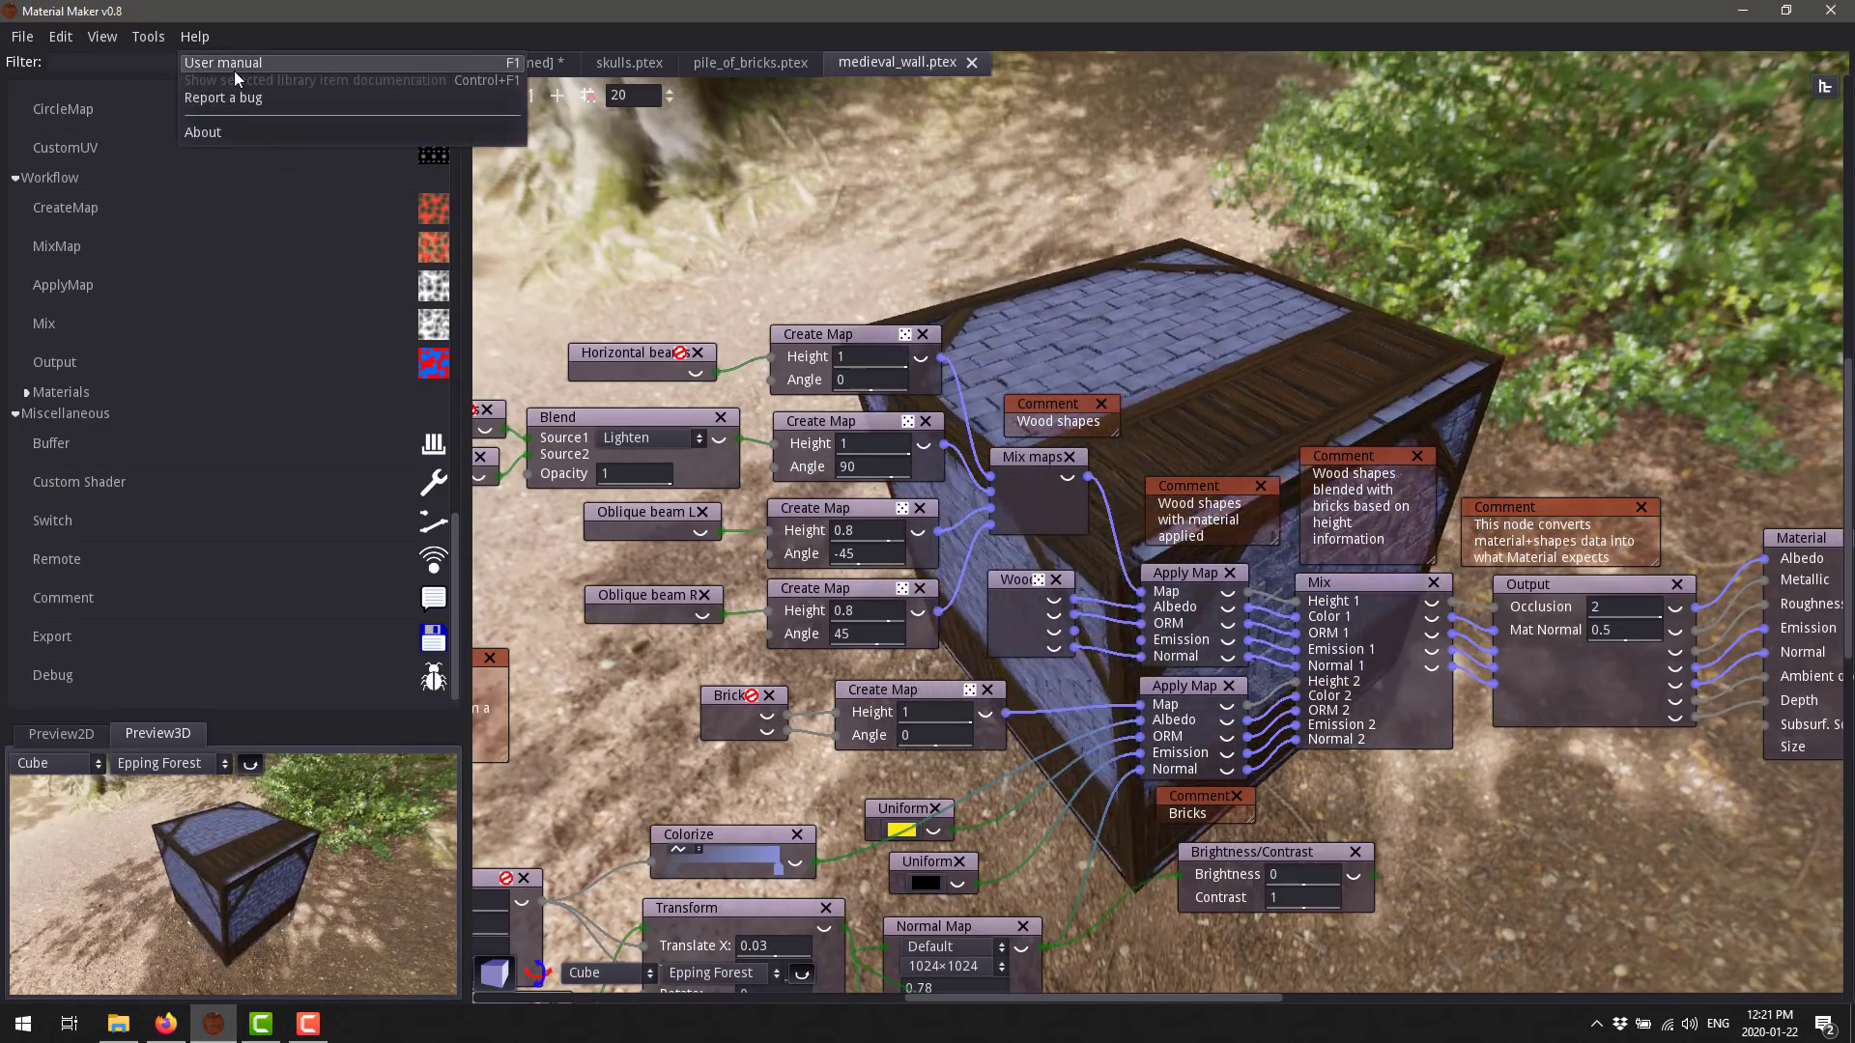
left_click(233, 67)
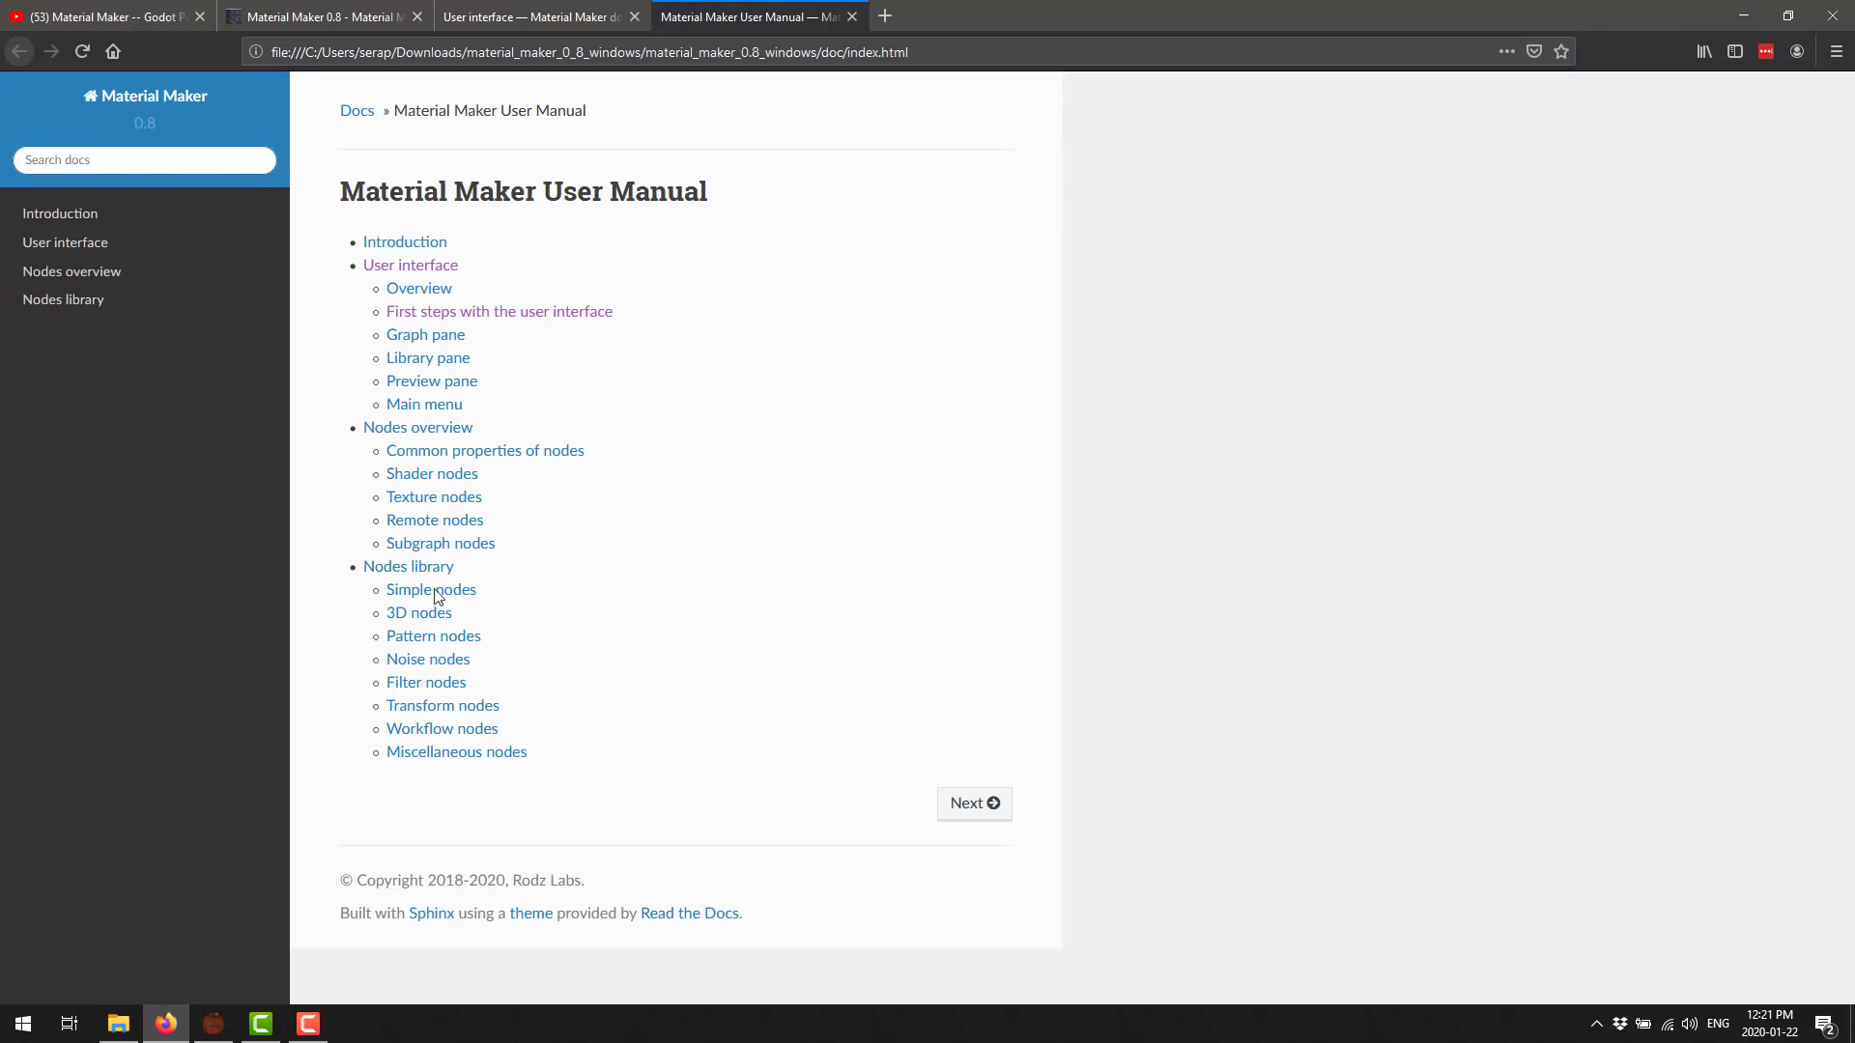
left_click(442, 732)
scroll(680, 491, "down", 15)
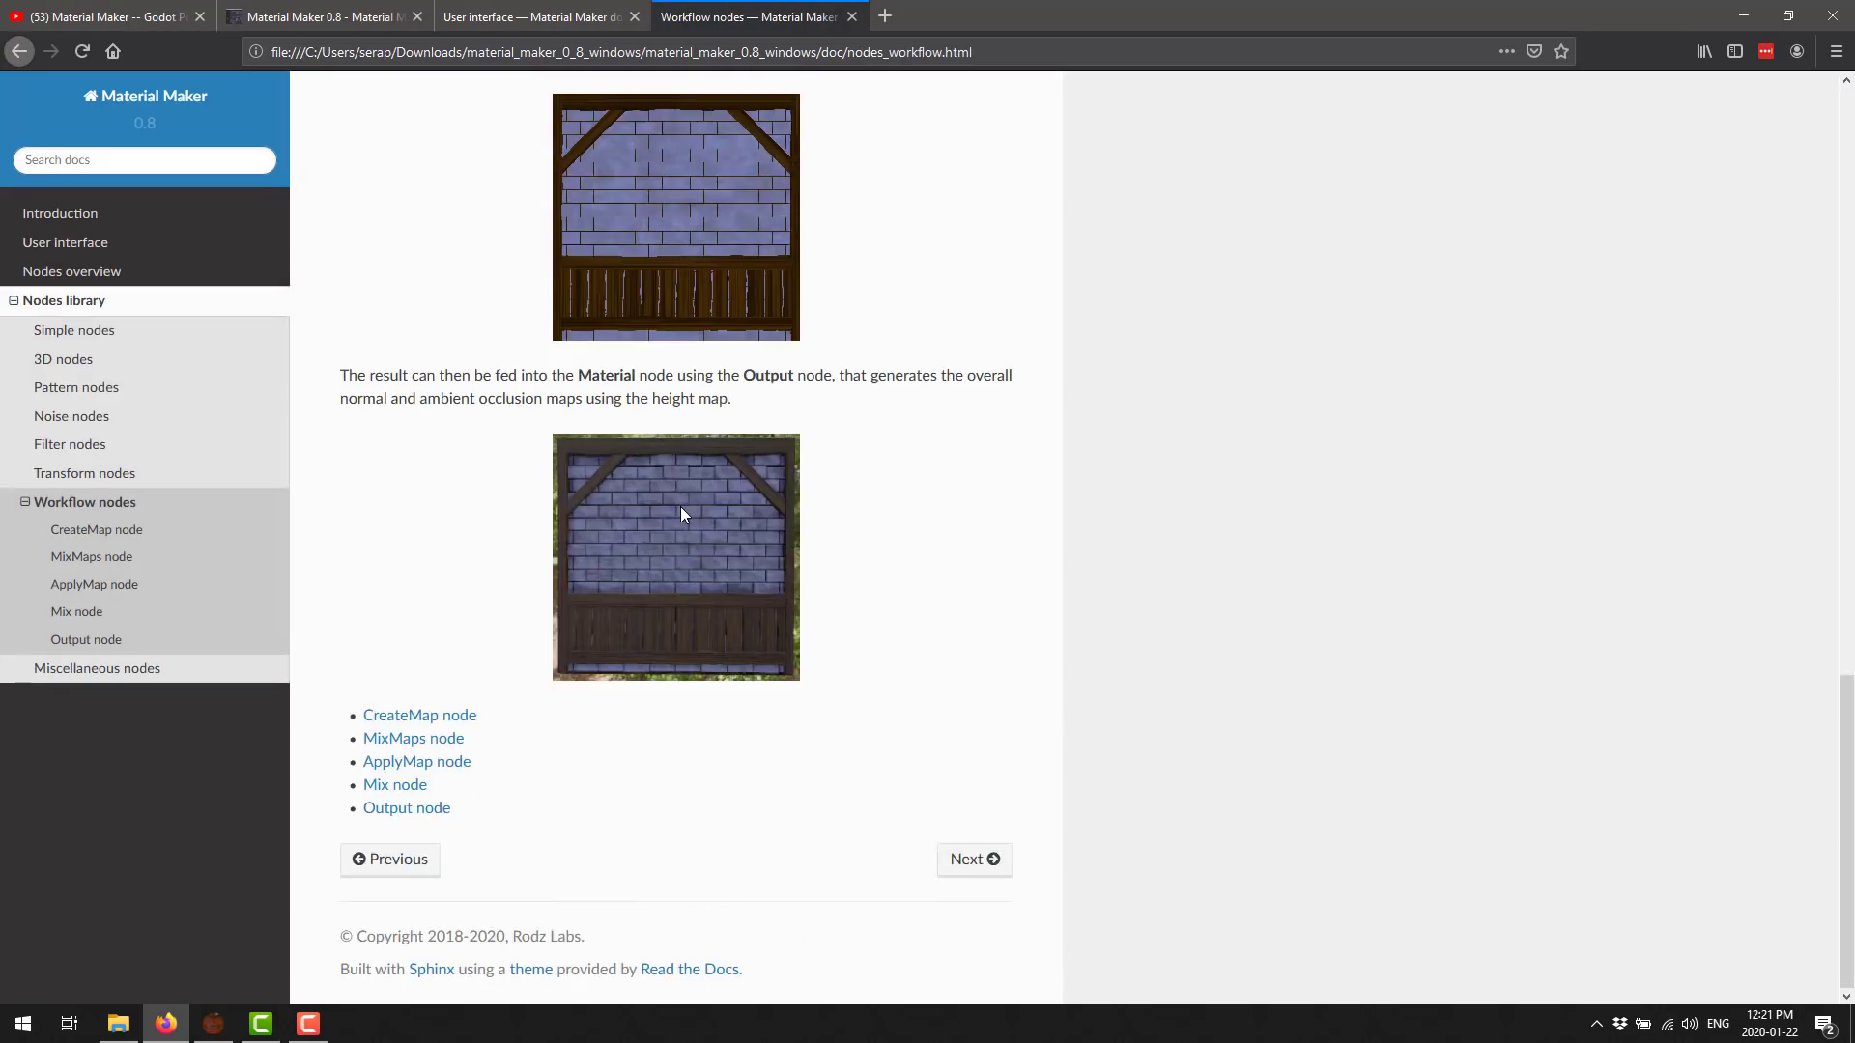
scroll(680, 507, "up", 15)
scroll(680, 506, "down", 15)
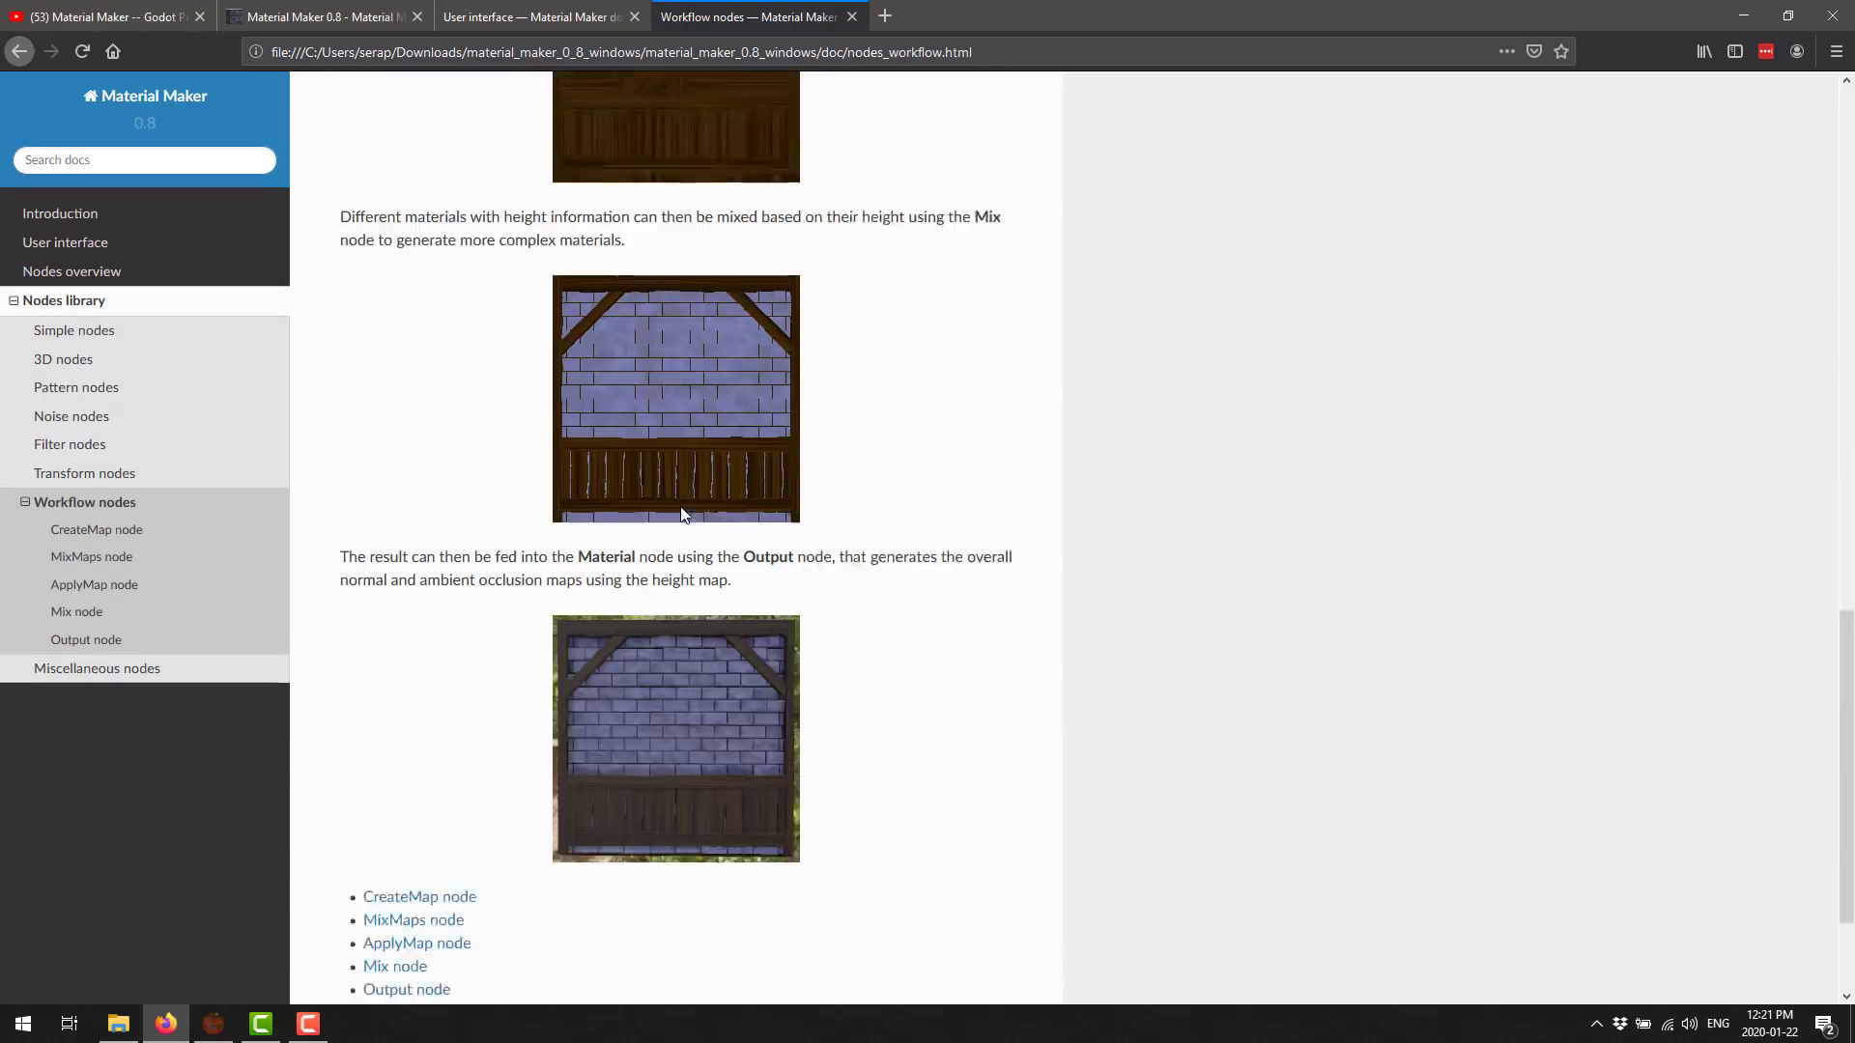
scroll(693, 647, "up", 15)
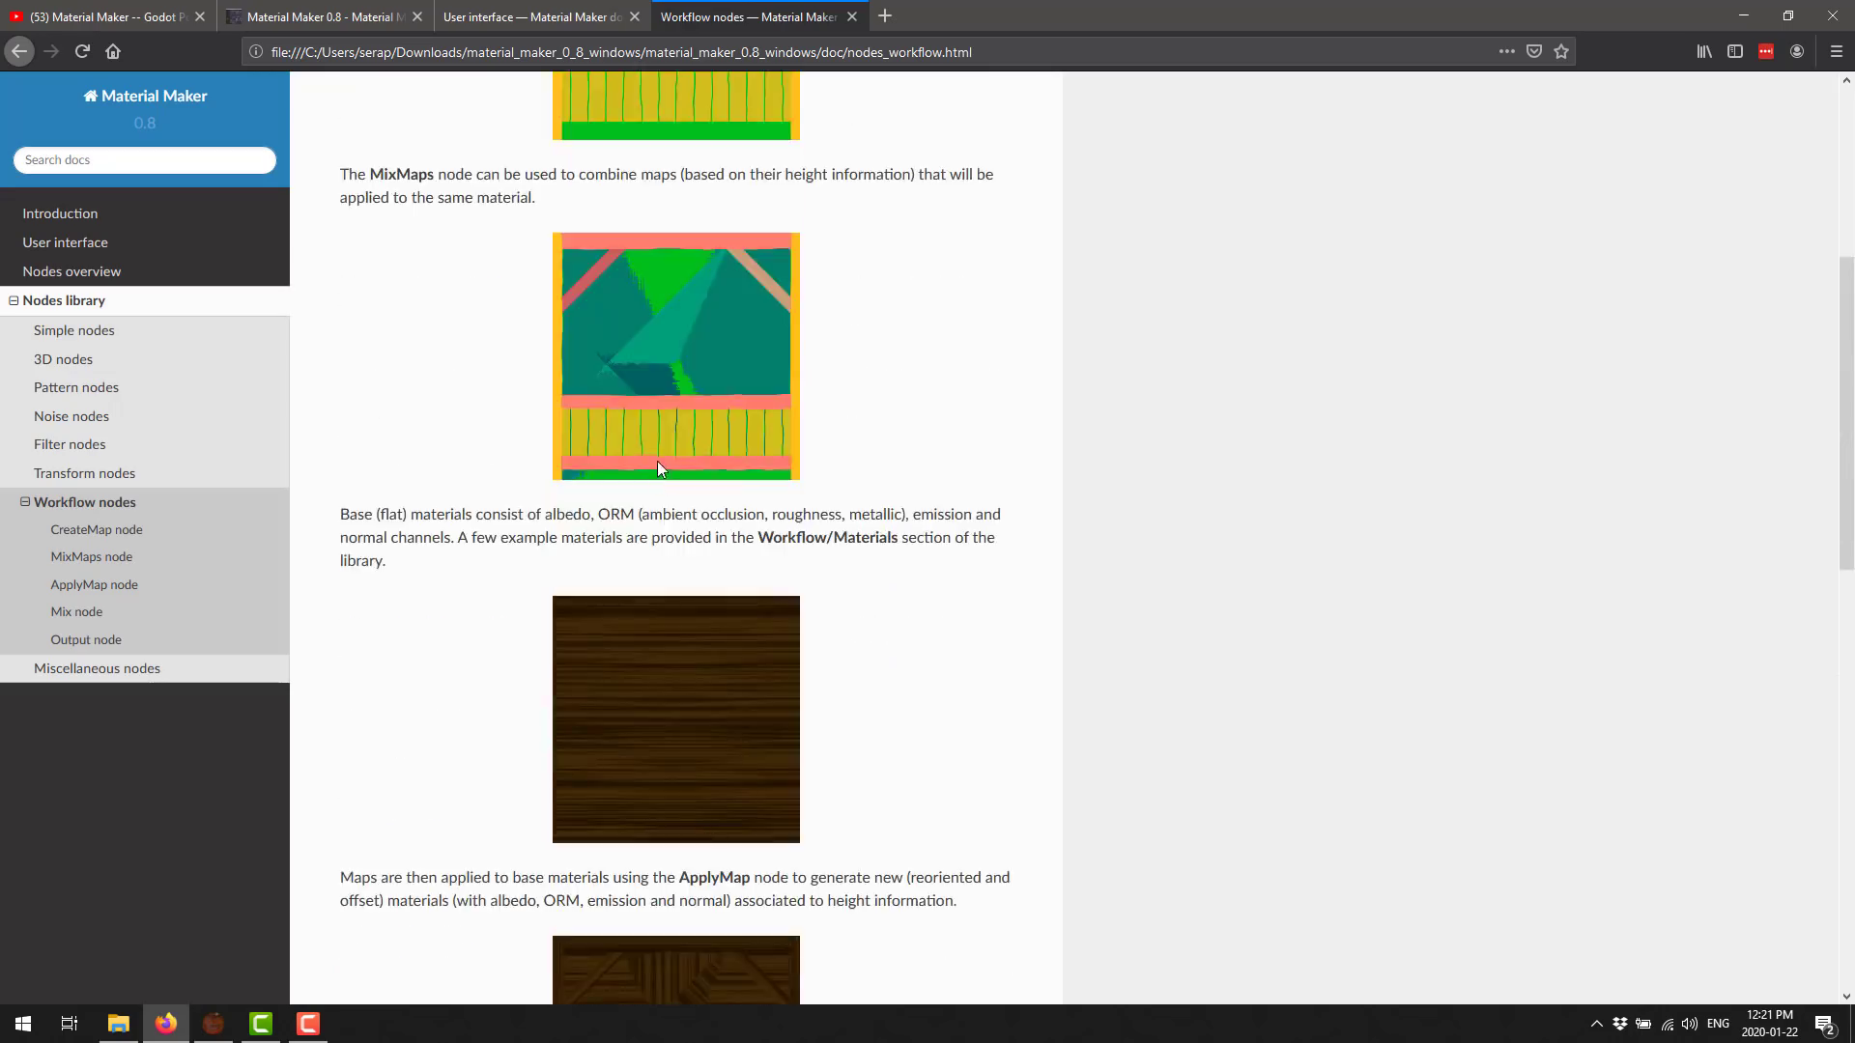